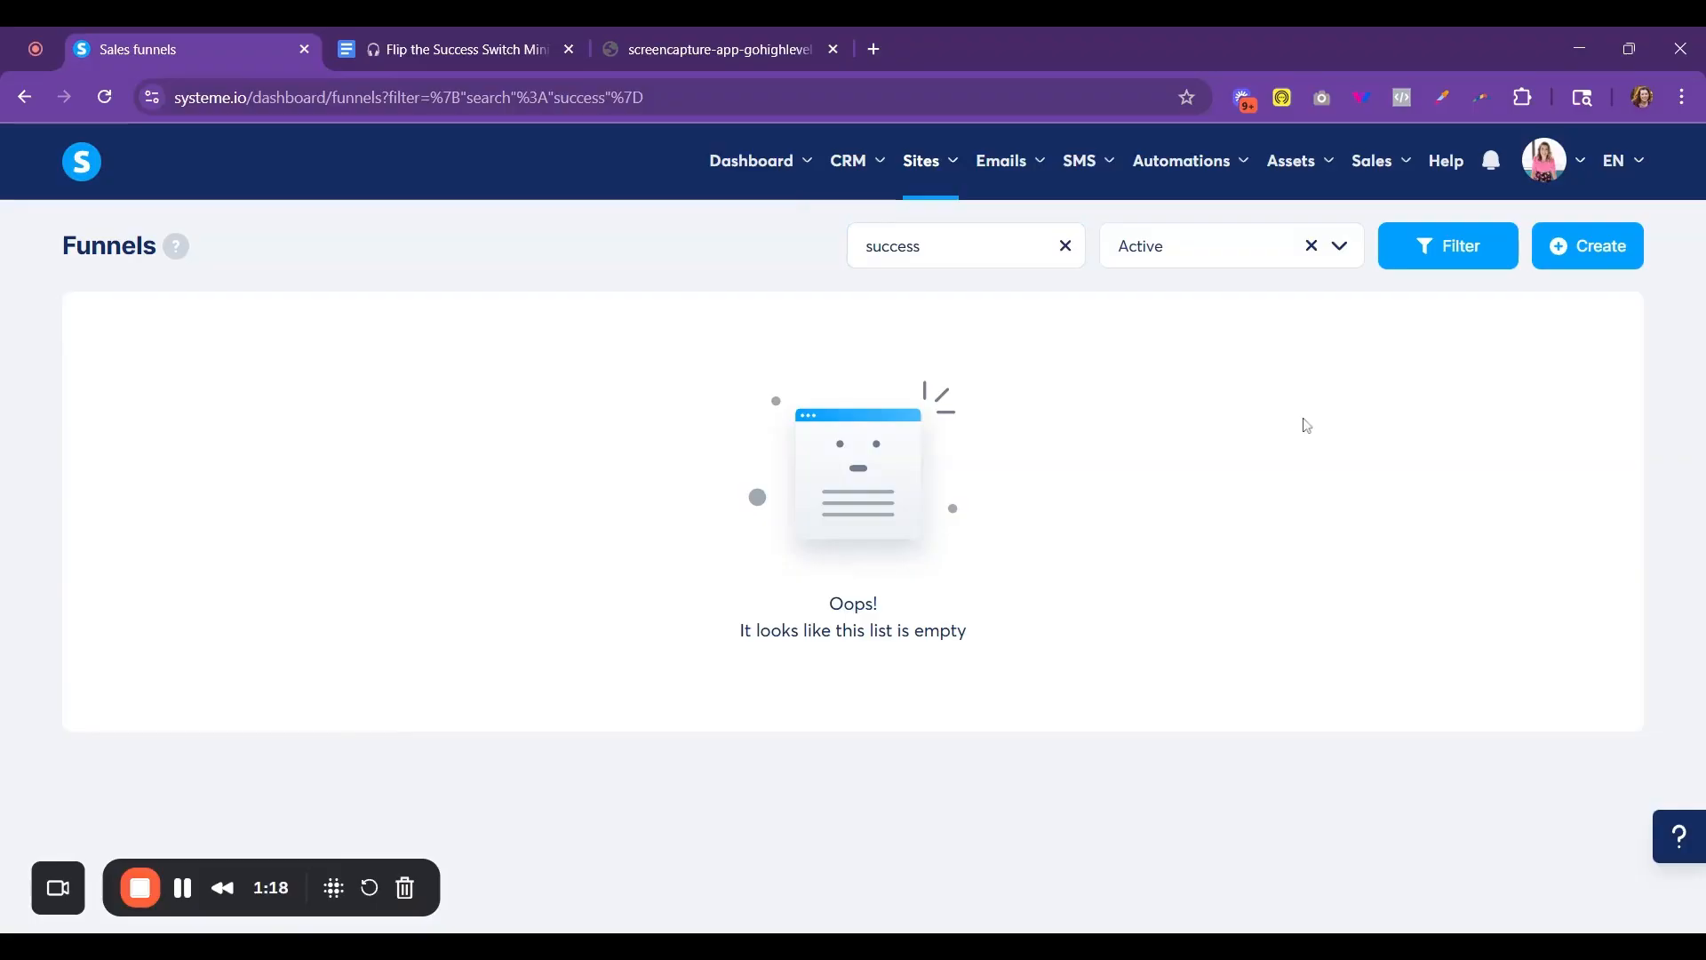
- Create a sales funnel named Success Switch with the Custom goal
mouse_move(930, 207)
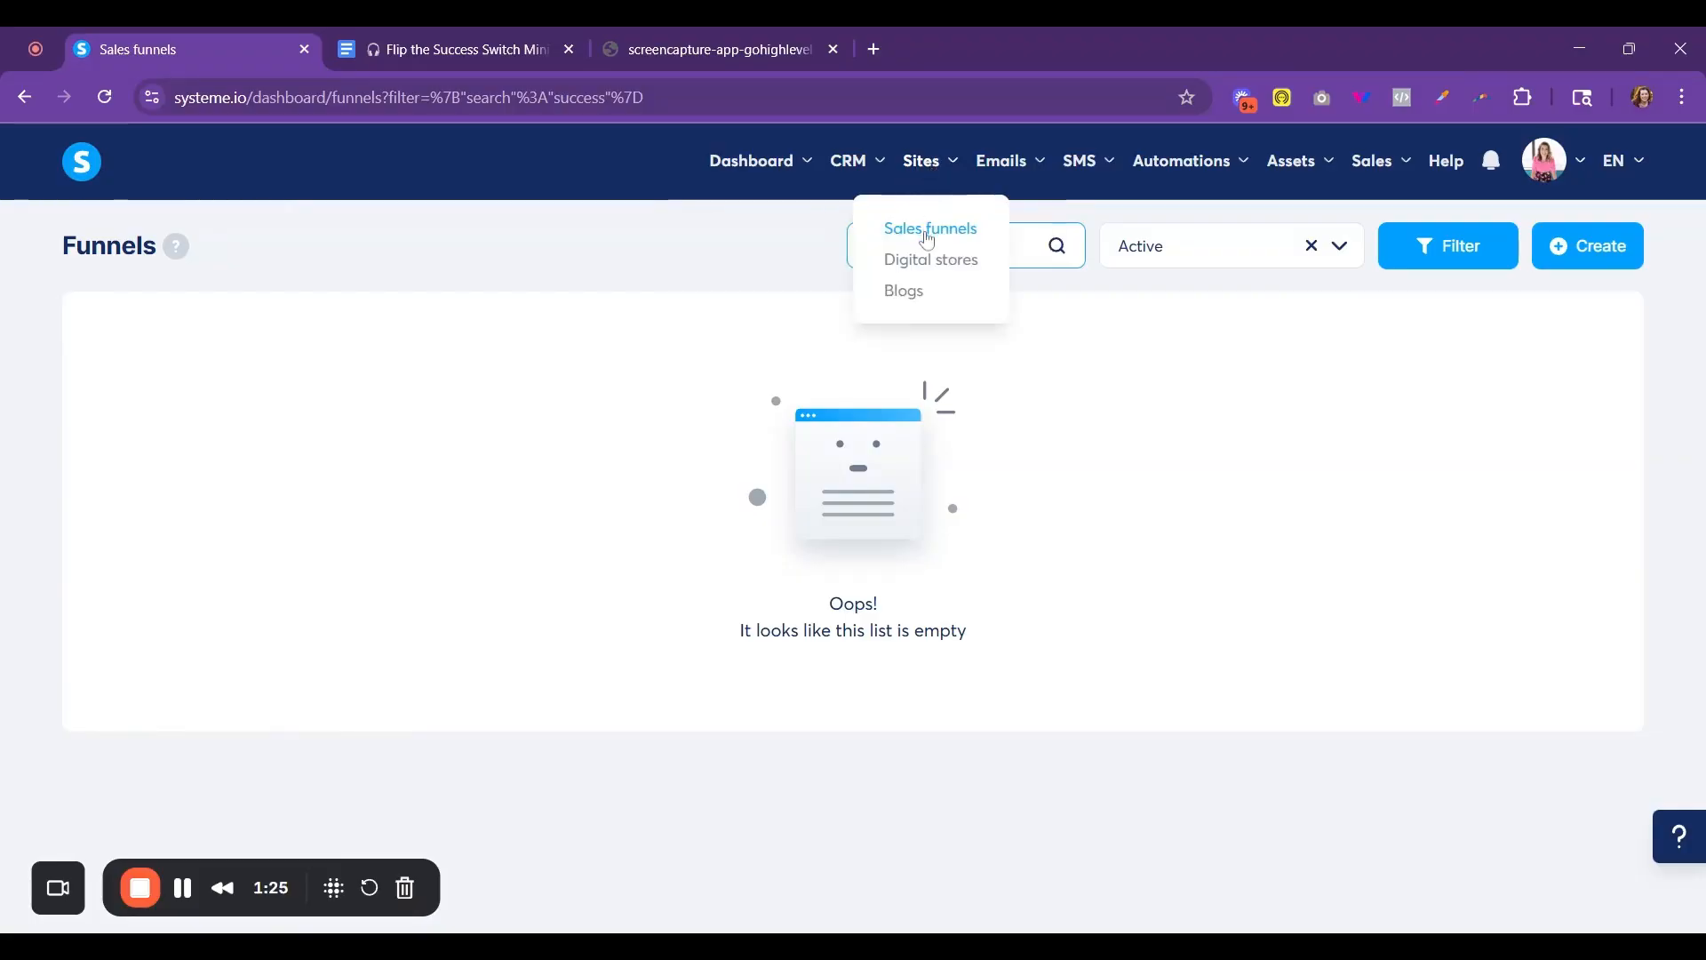
left_click(1591, 247)
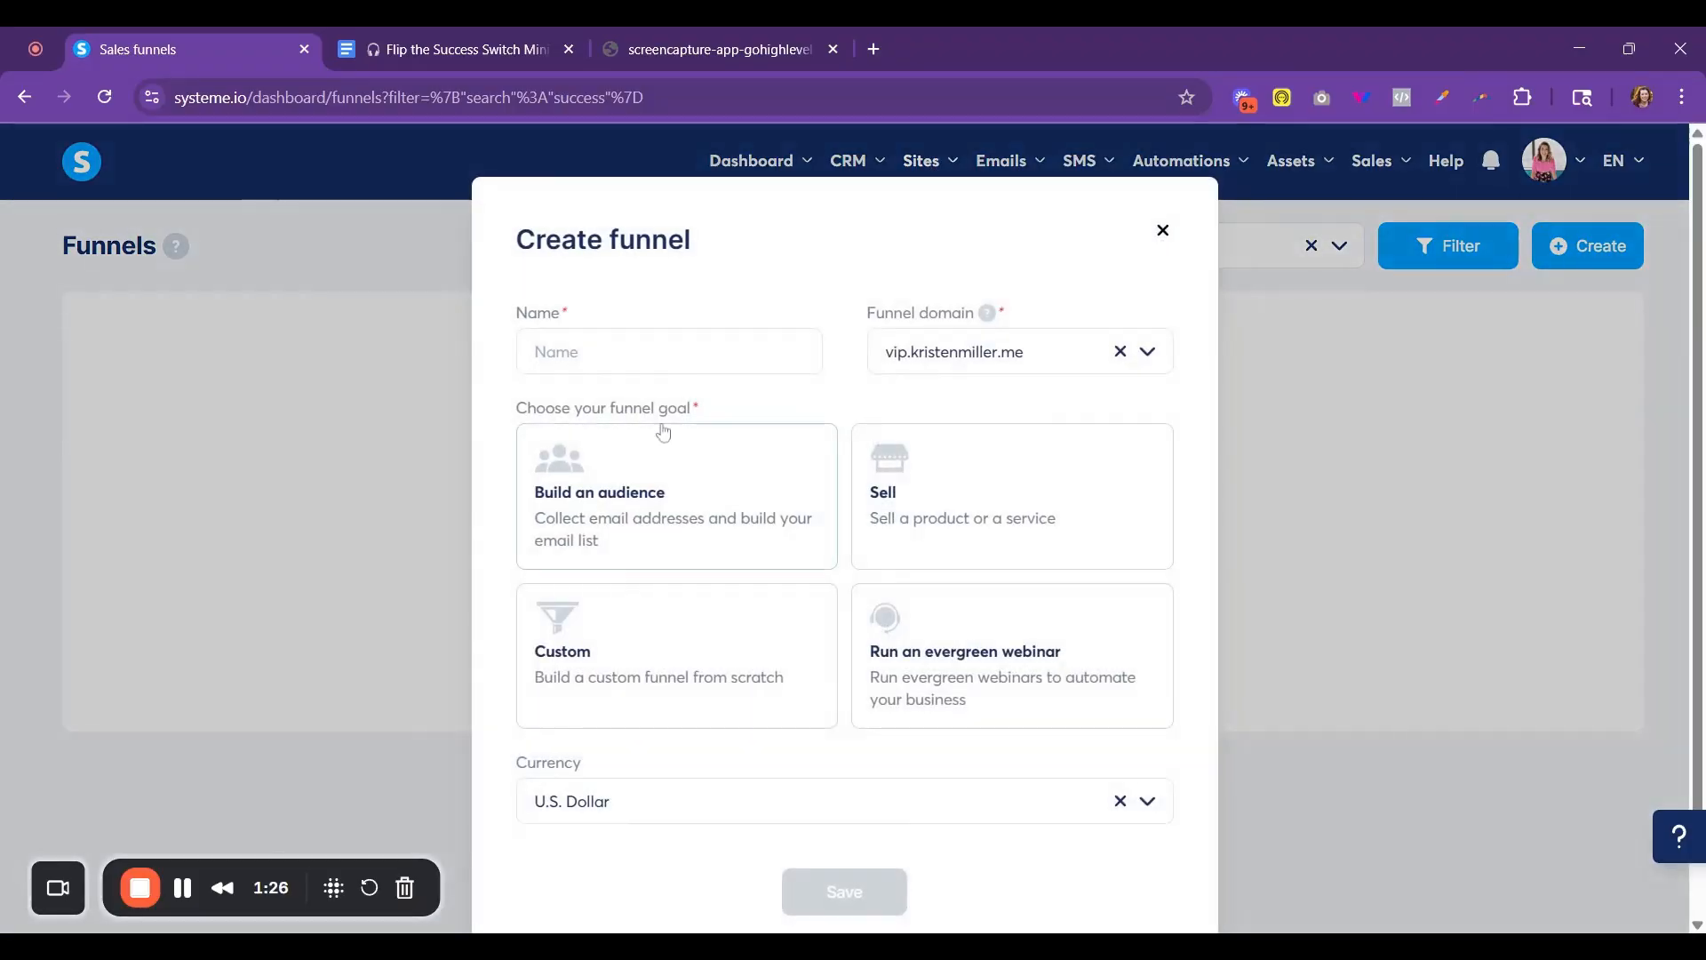
left_click(608, 346)
type("Success Switch")
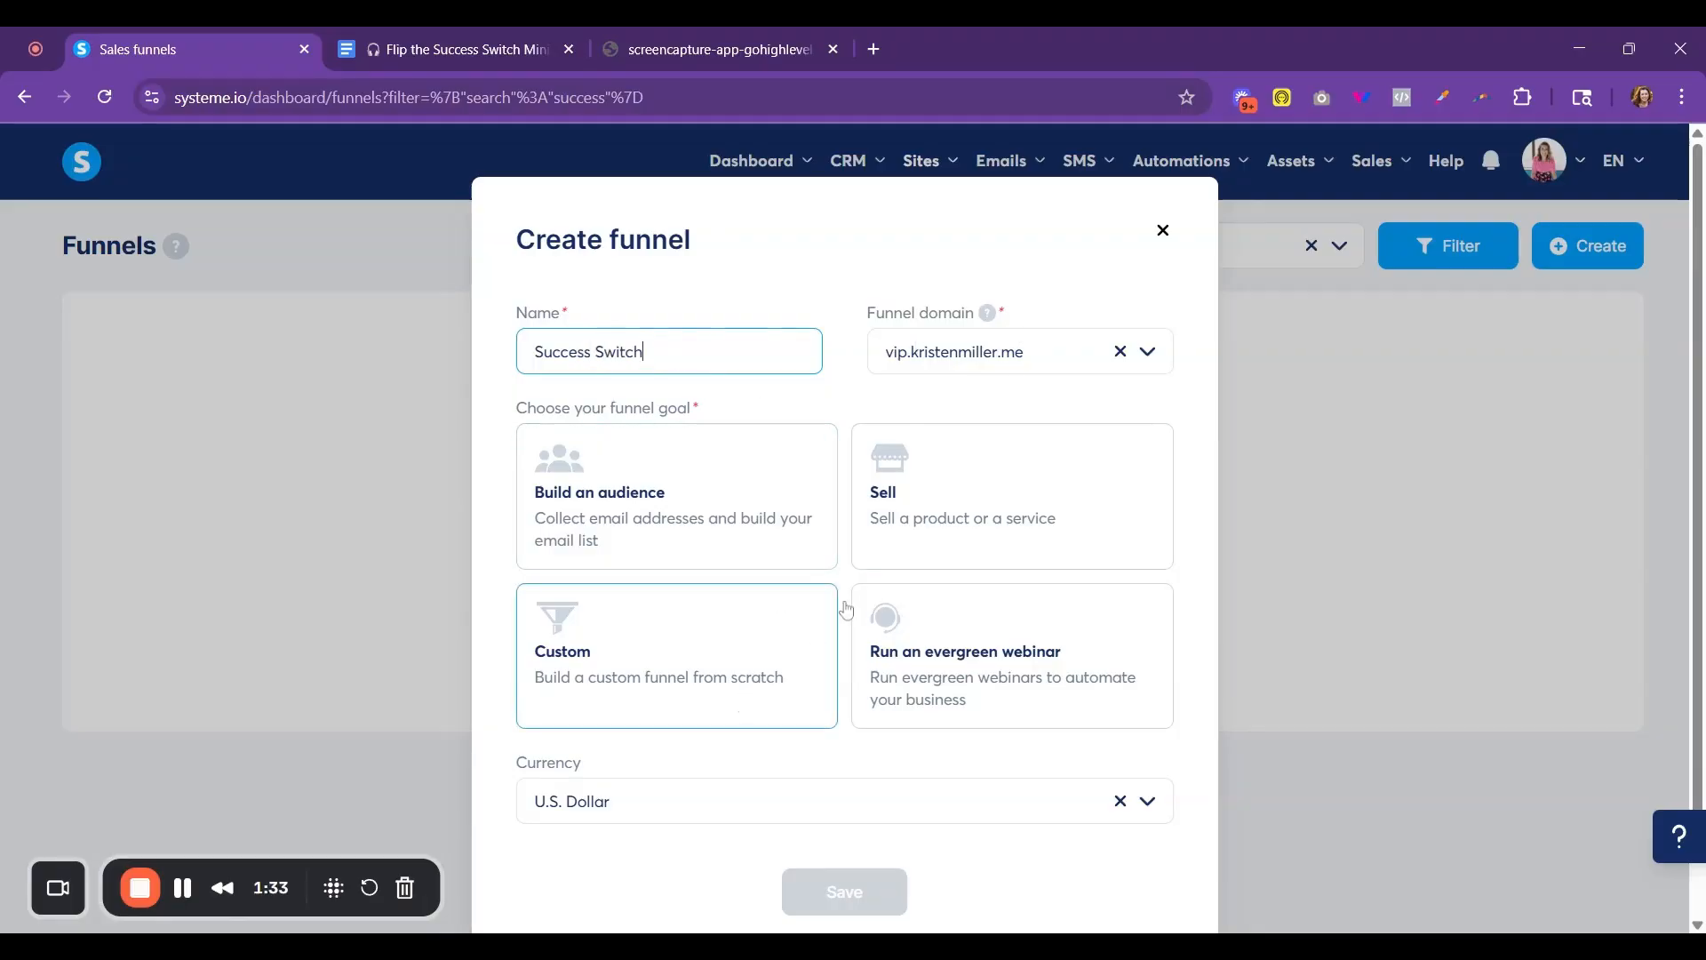
left_click(731, 651)
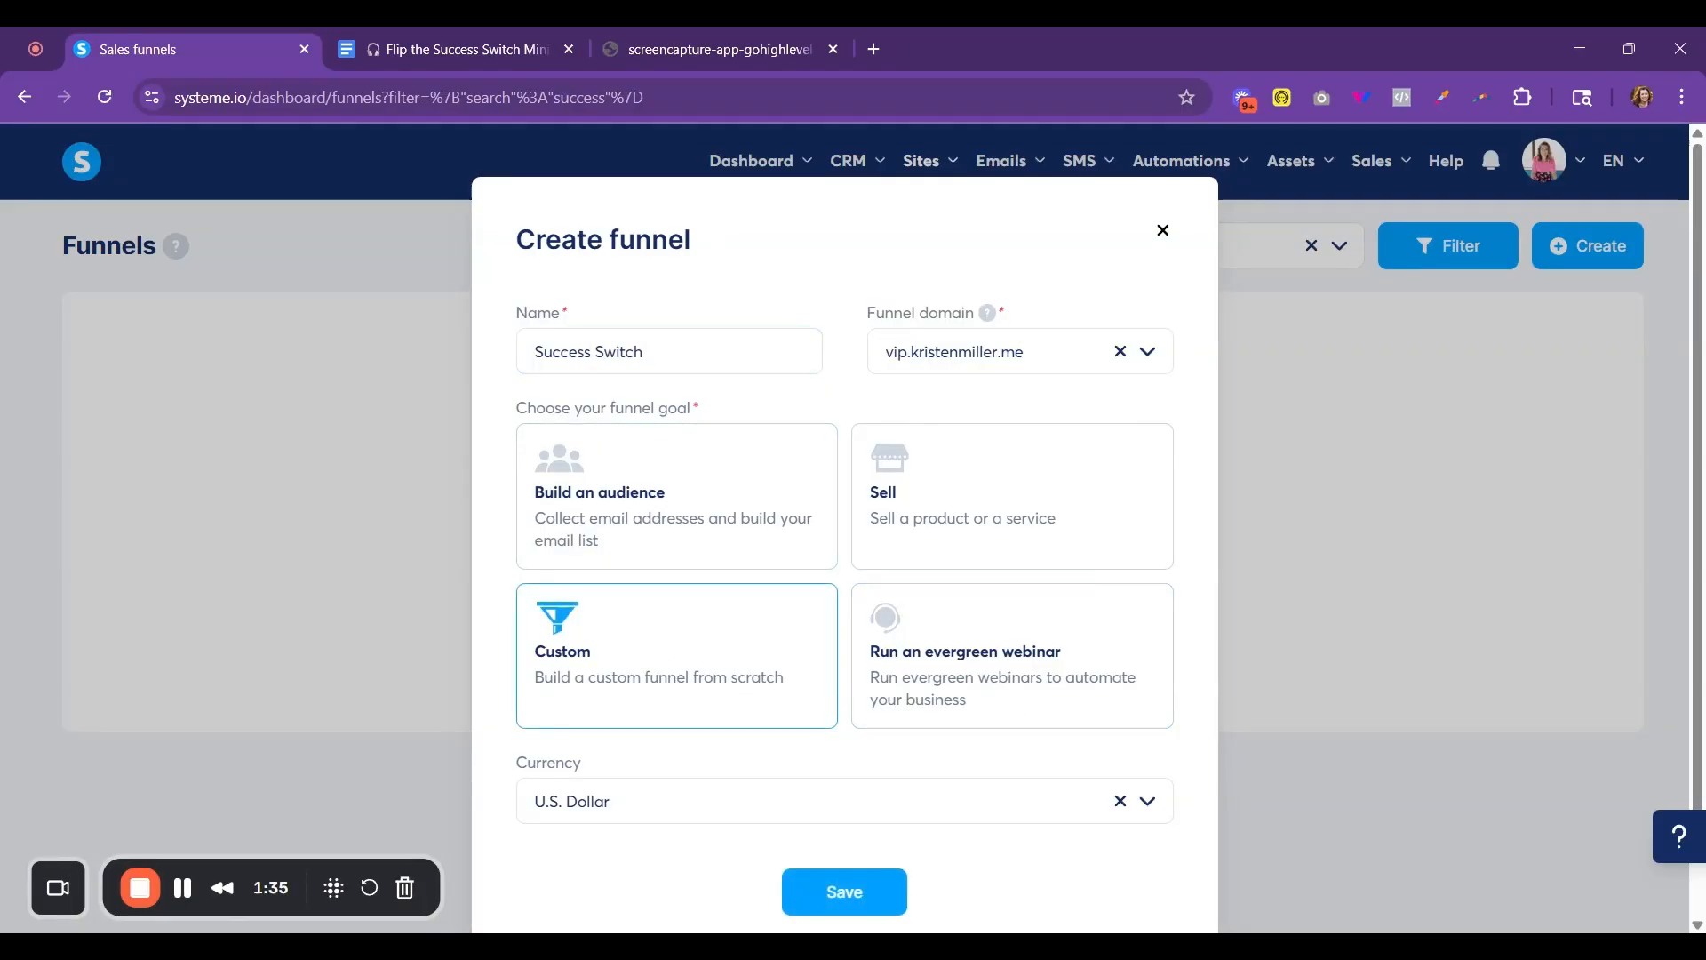
left_click(845, 892)
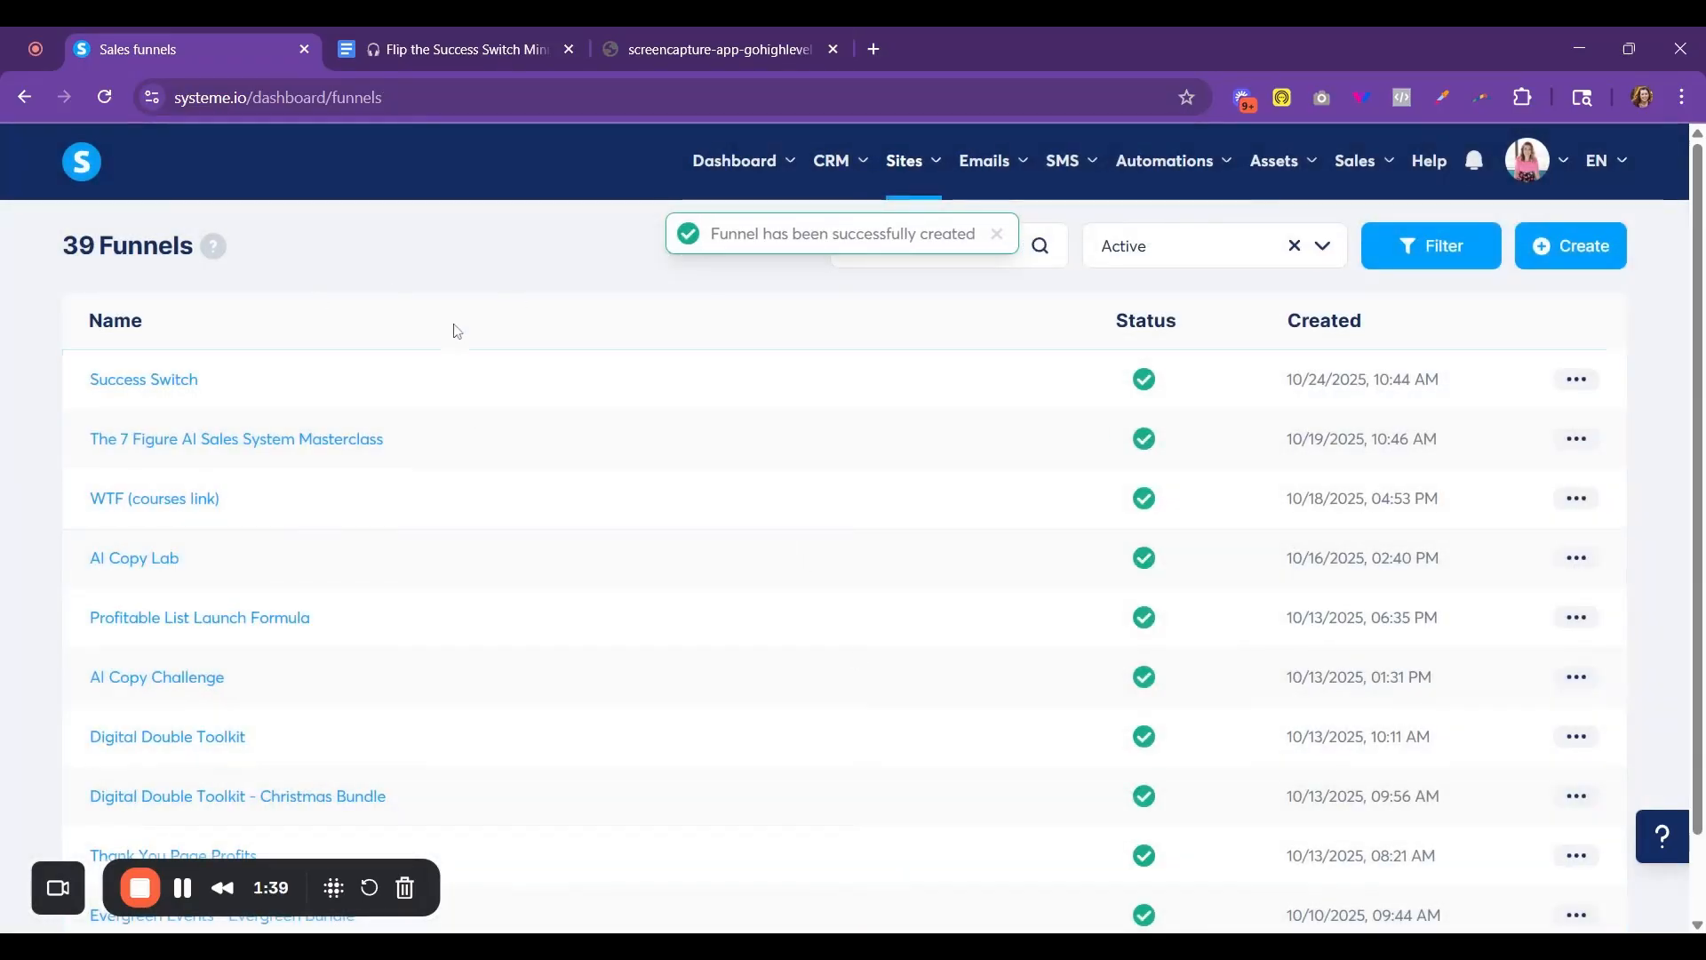
- Open the Success Switch funnel and add an opt-in page step named Free Podcast, started from scratch
left_click(135, 390)
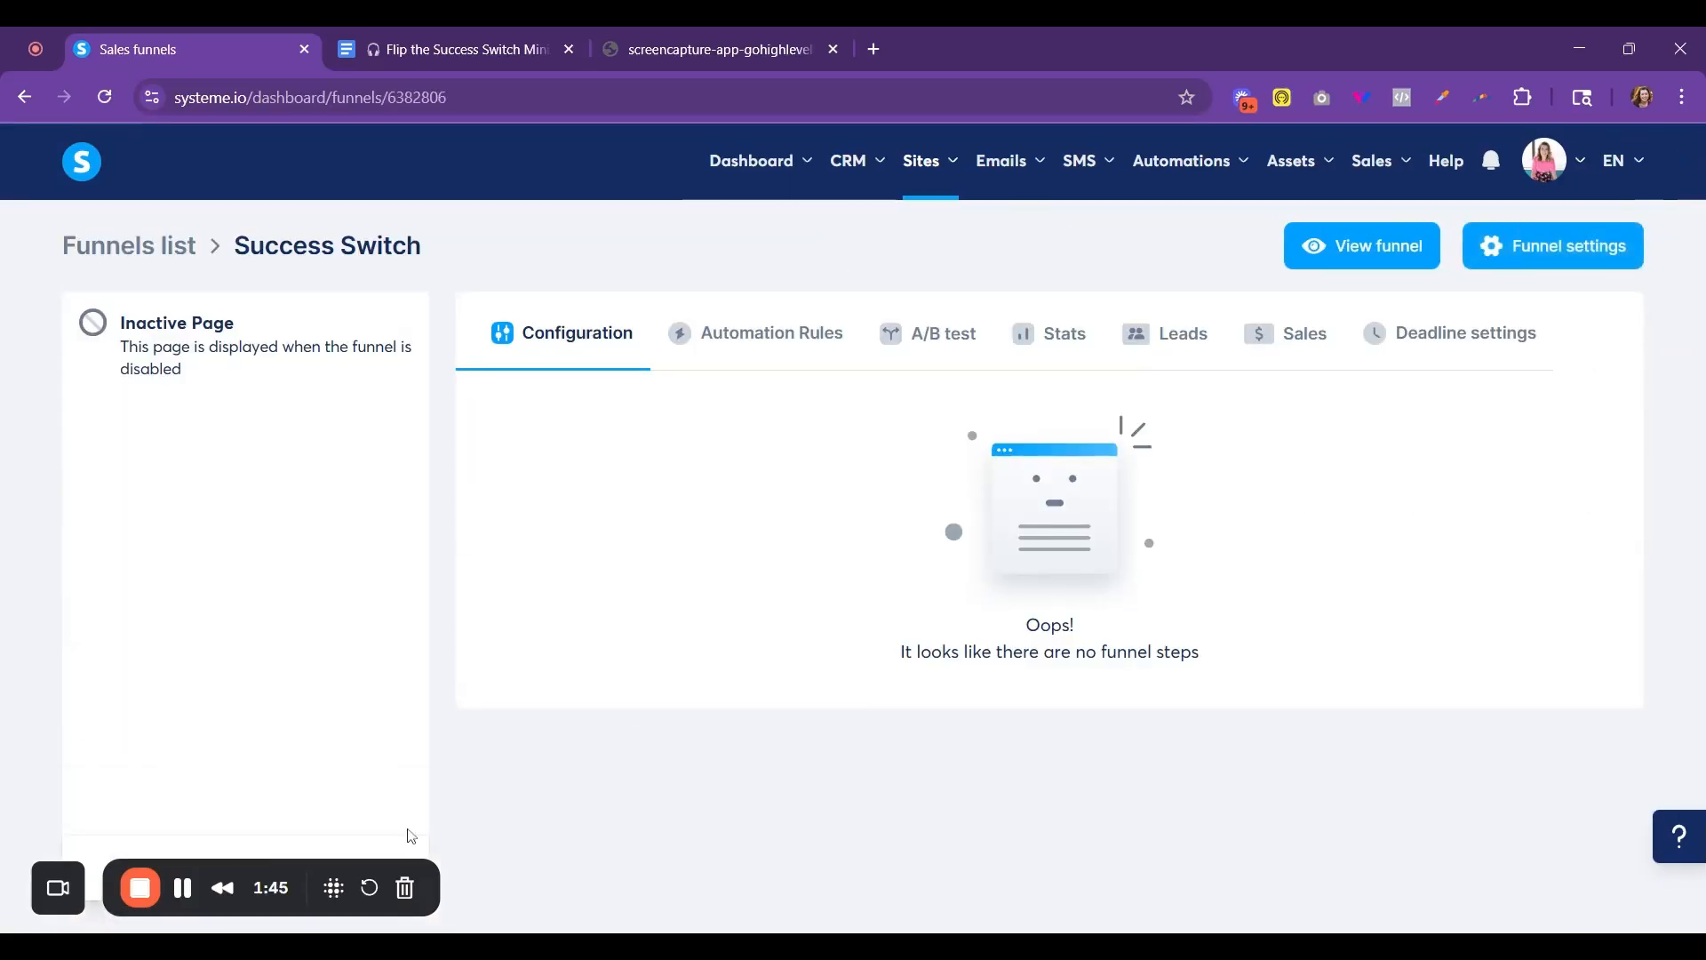
left_click_drag(213, 871, 1519, 887)
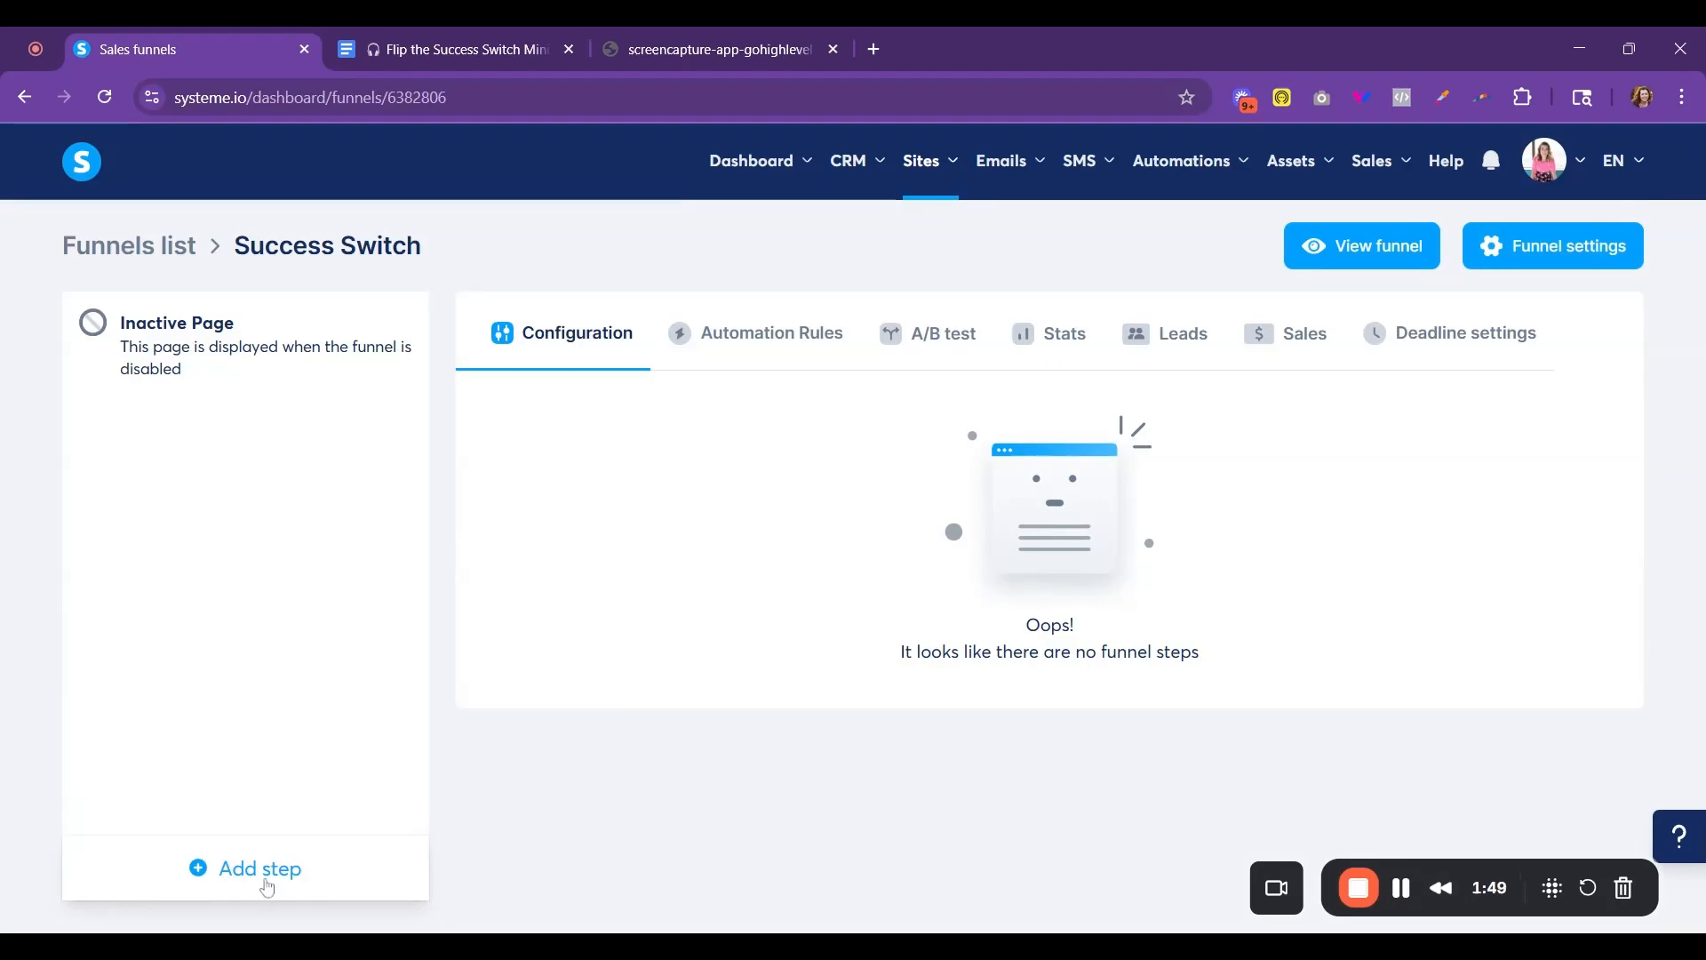
left_click(267, 887)
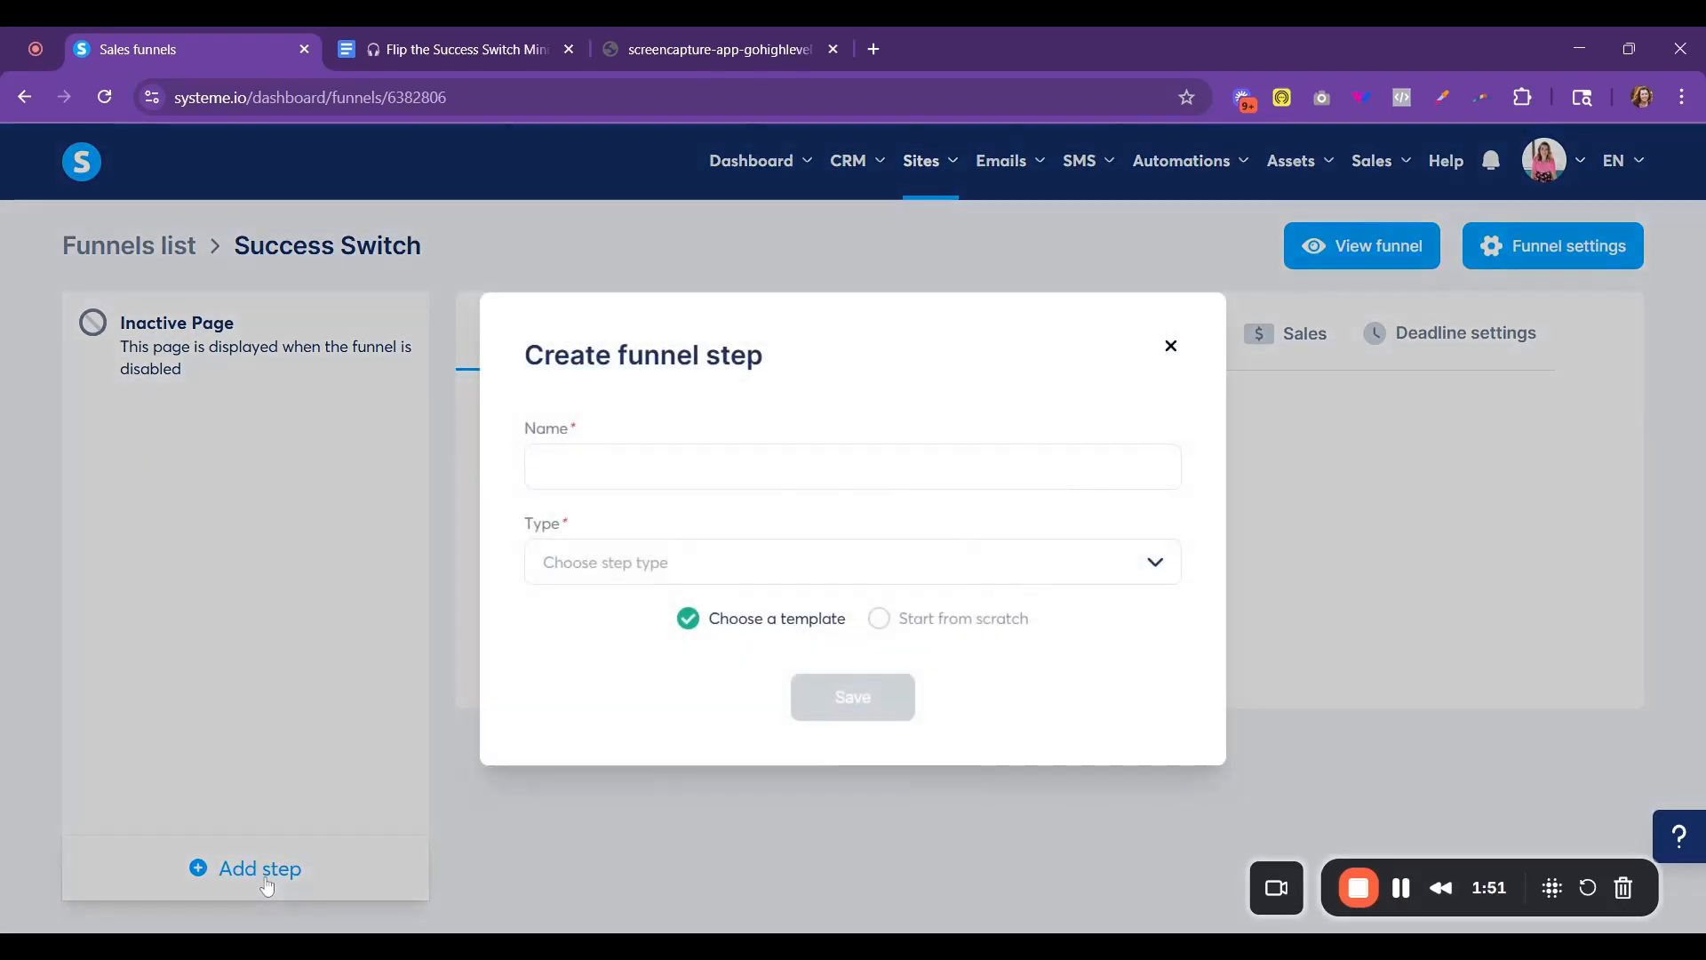
left_click(582, 481)
type("Fr")
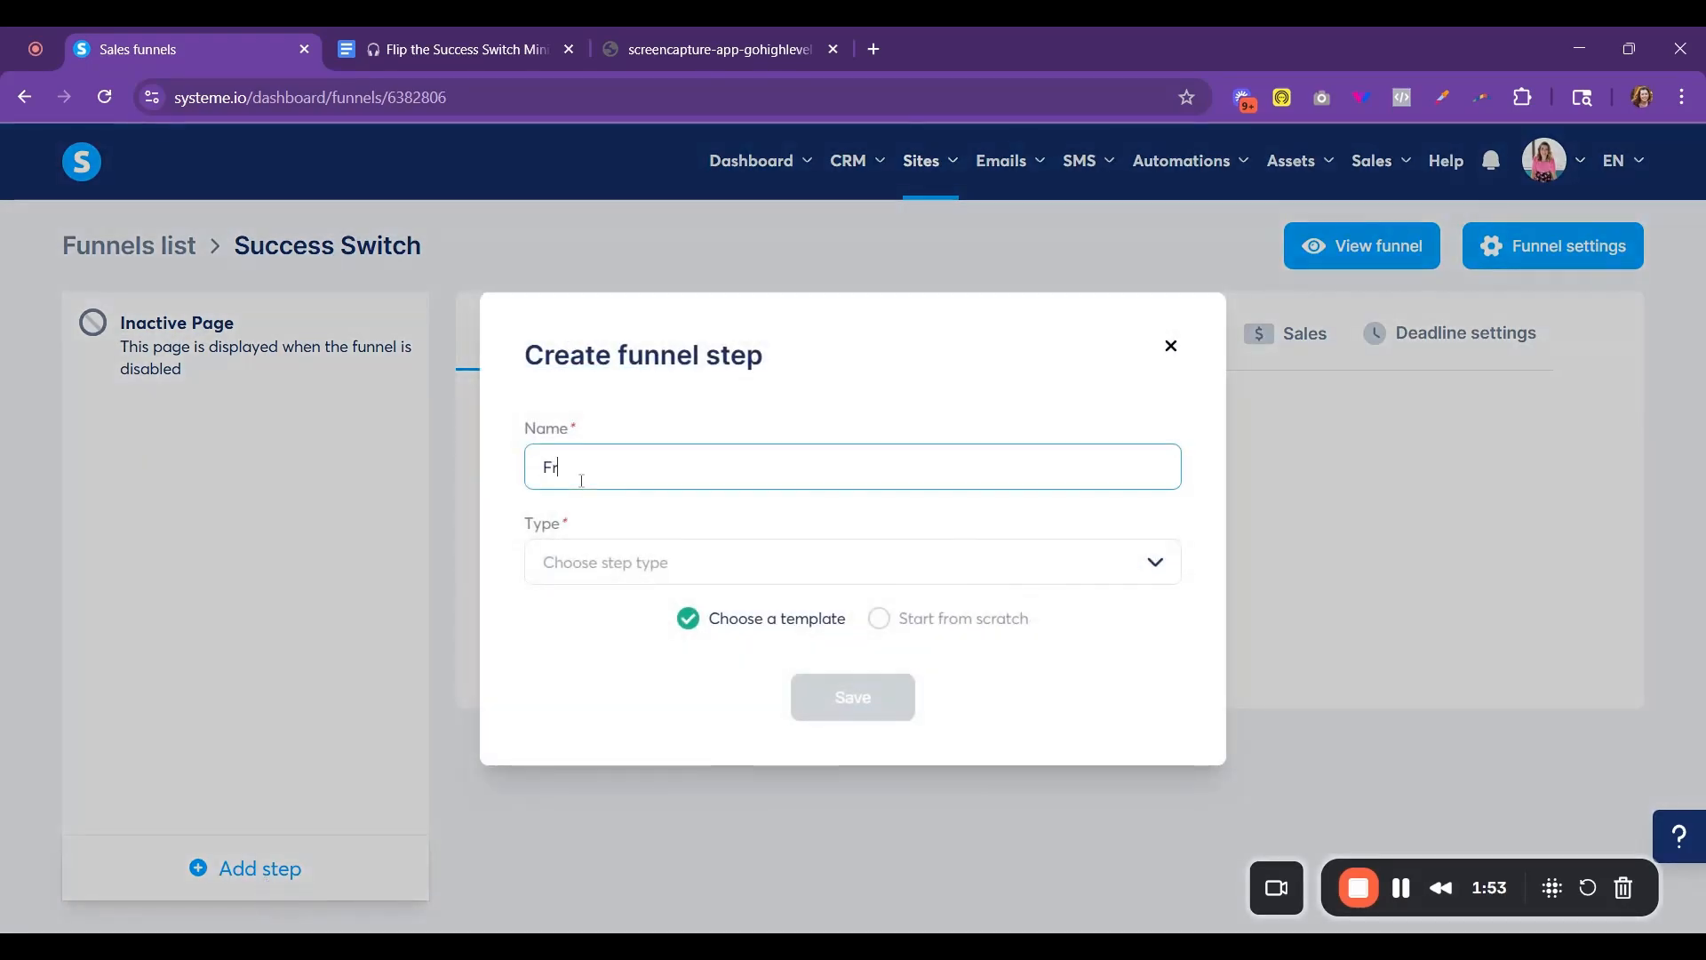
type("ee Podcast")
left_click(631, 562)
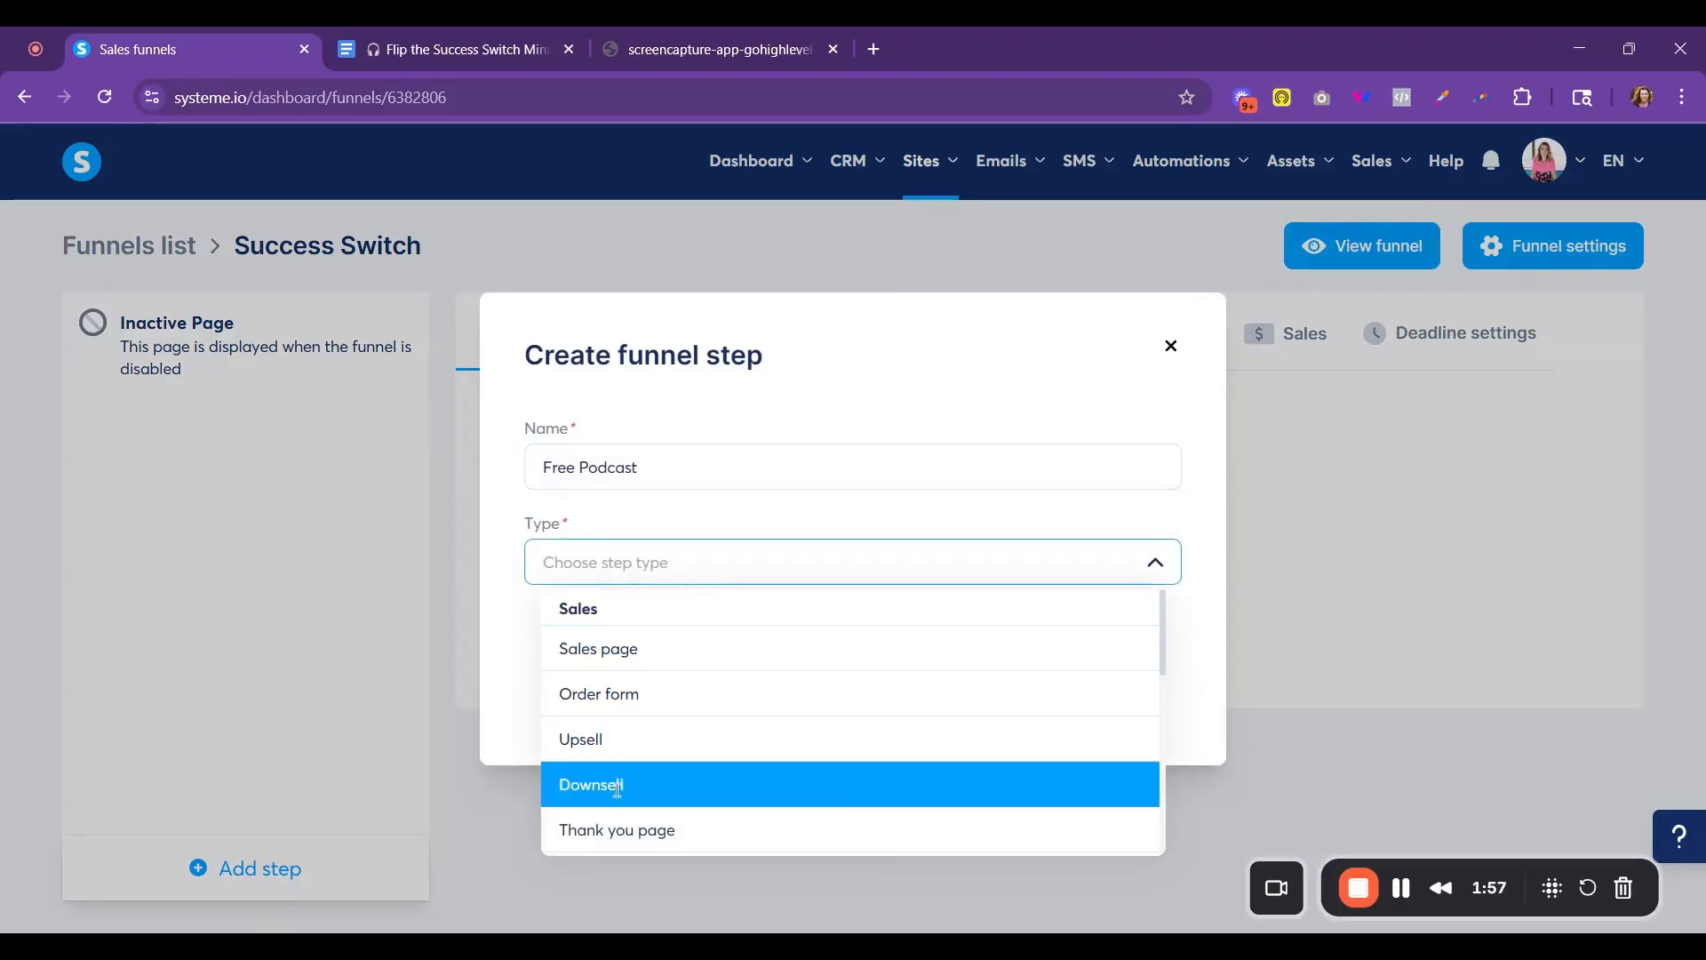
scroll(622, 807, "down", 1)
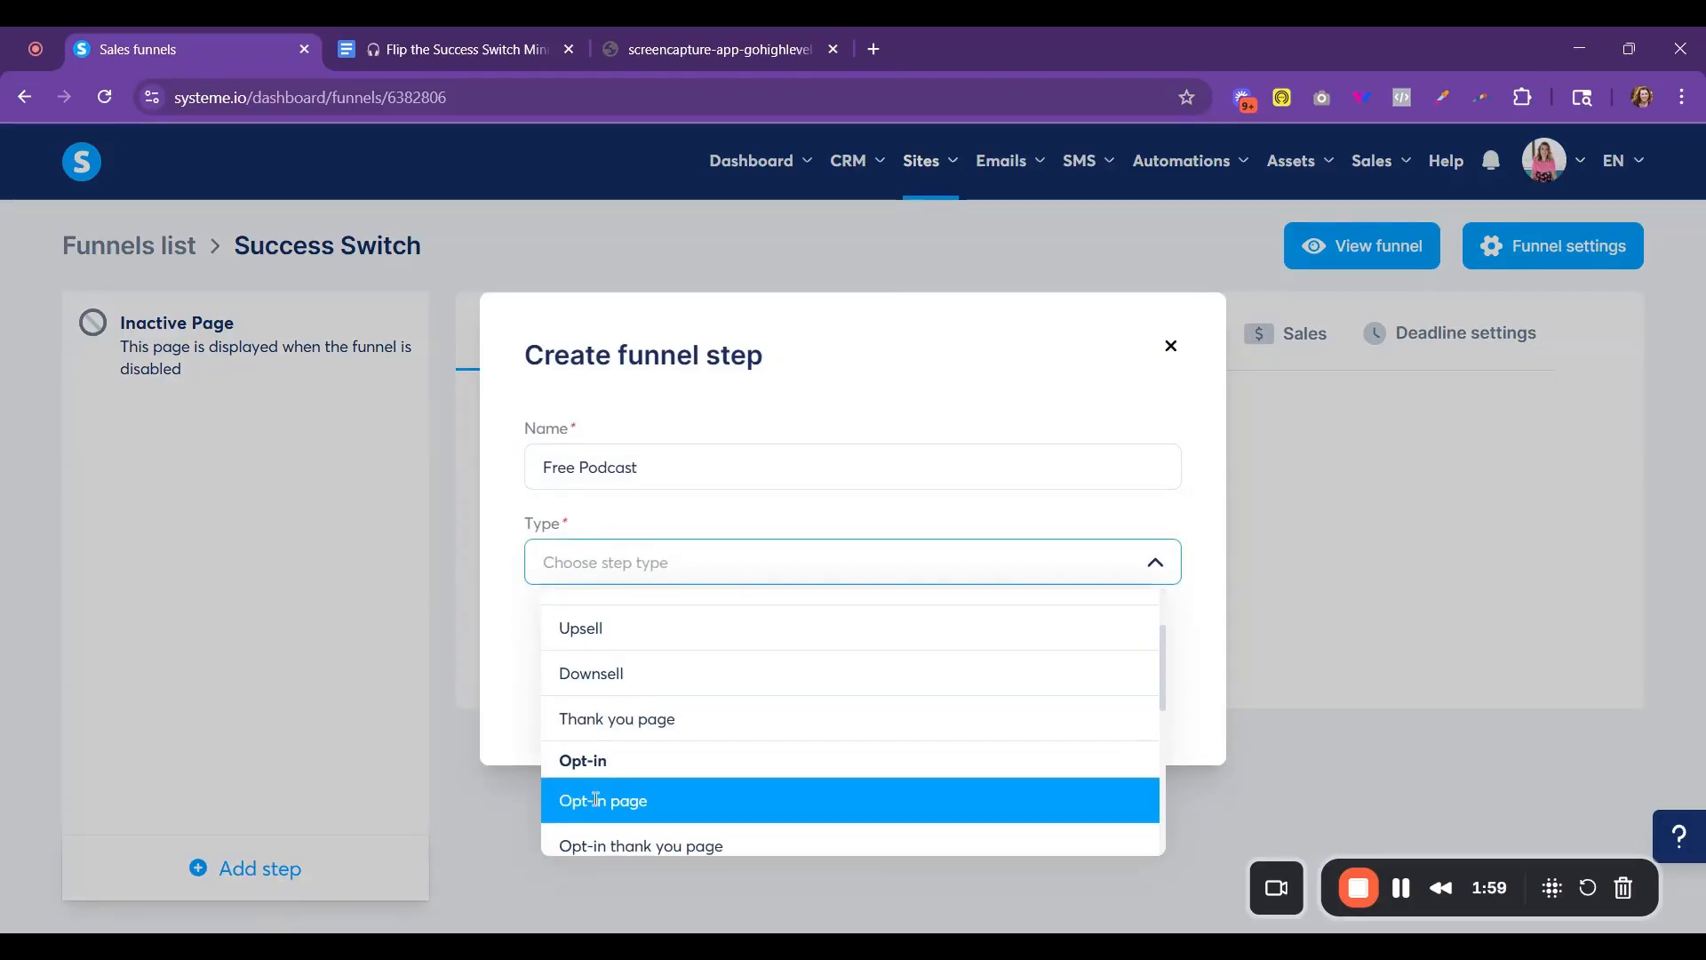
left_click(609, 800)
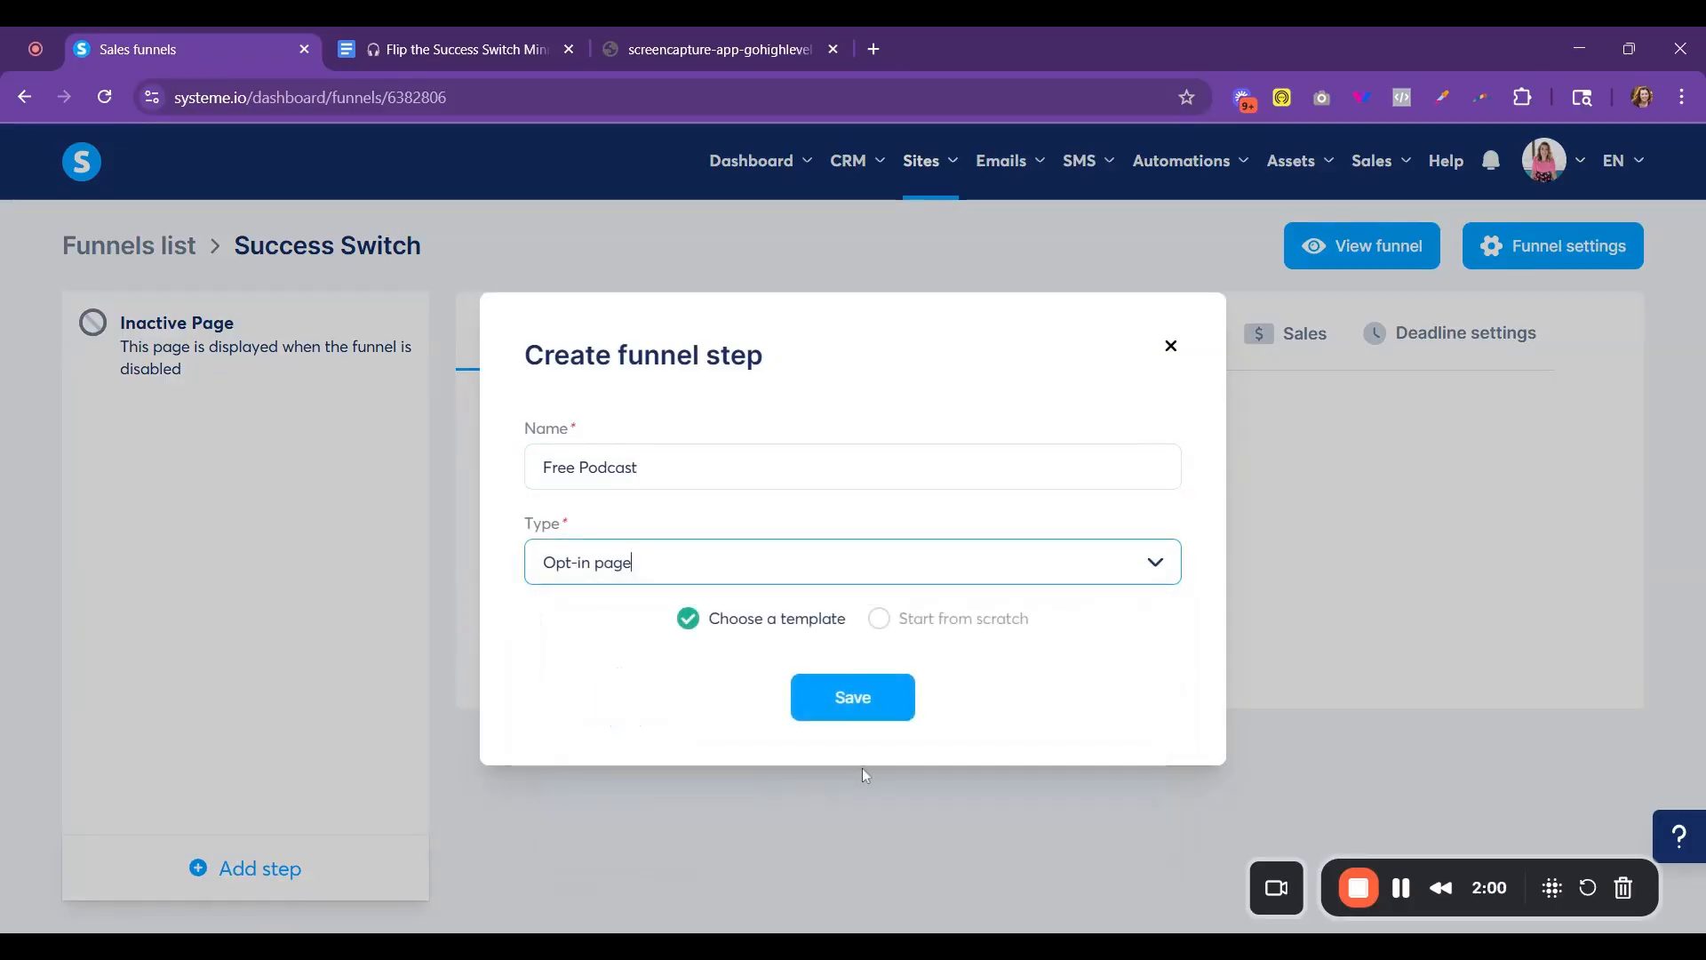
left_click(881, 619)
left_click(875, 692)
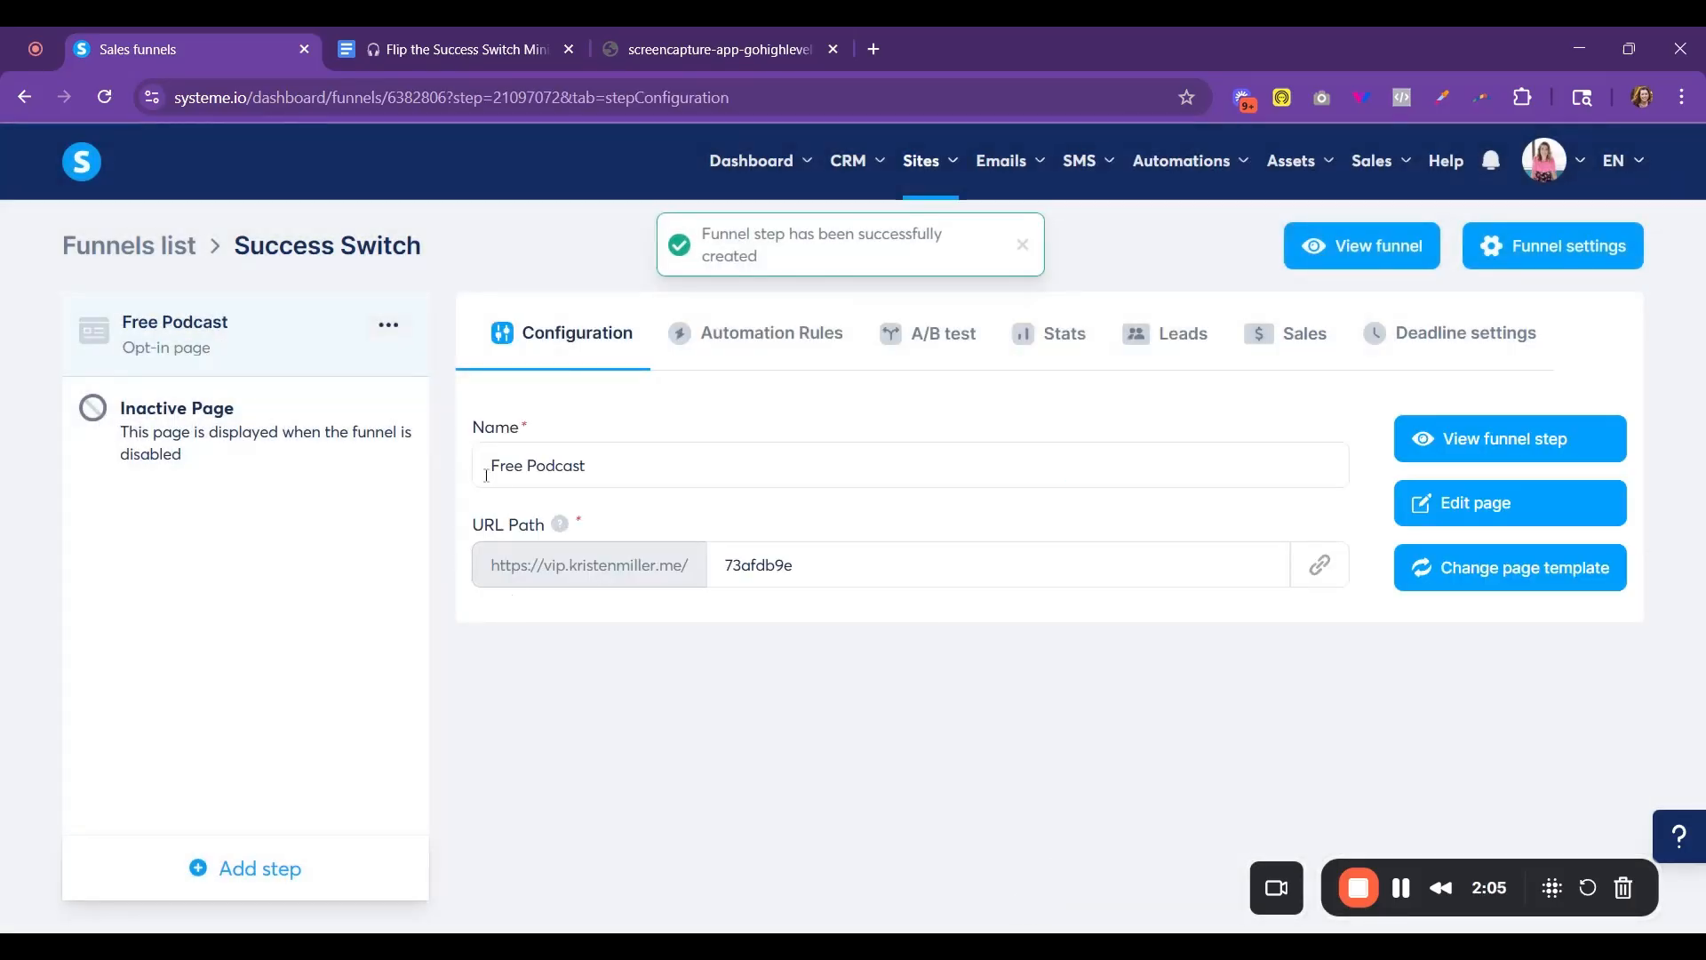
- Rename the Free Podcast funnel step as Free Podcast Opt In
left_click(632, 473)
type("opt")
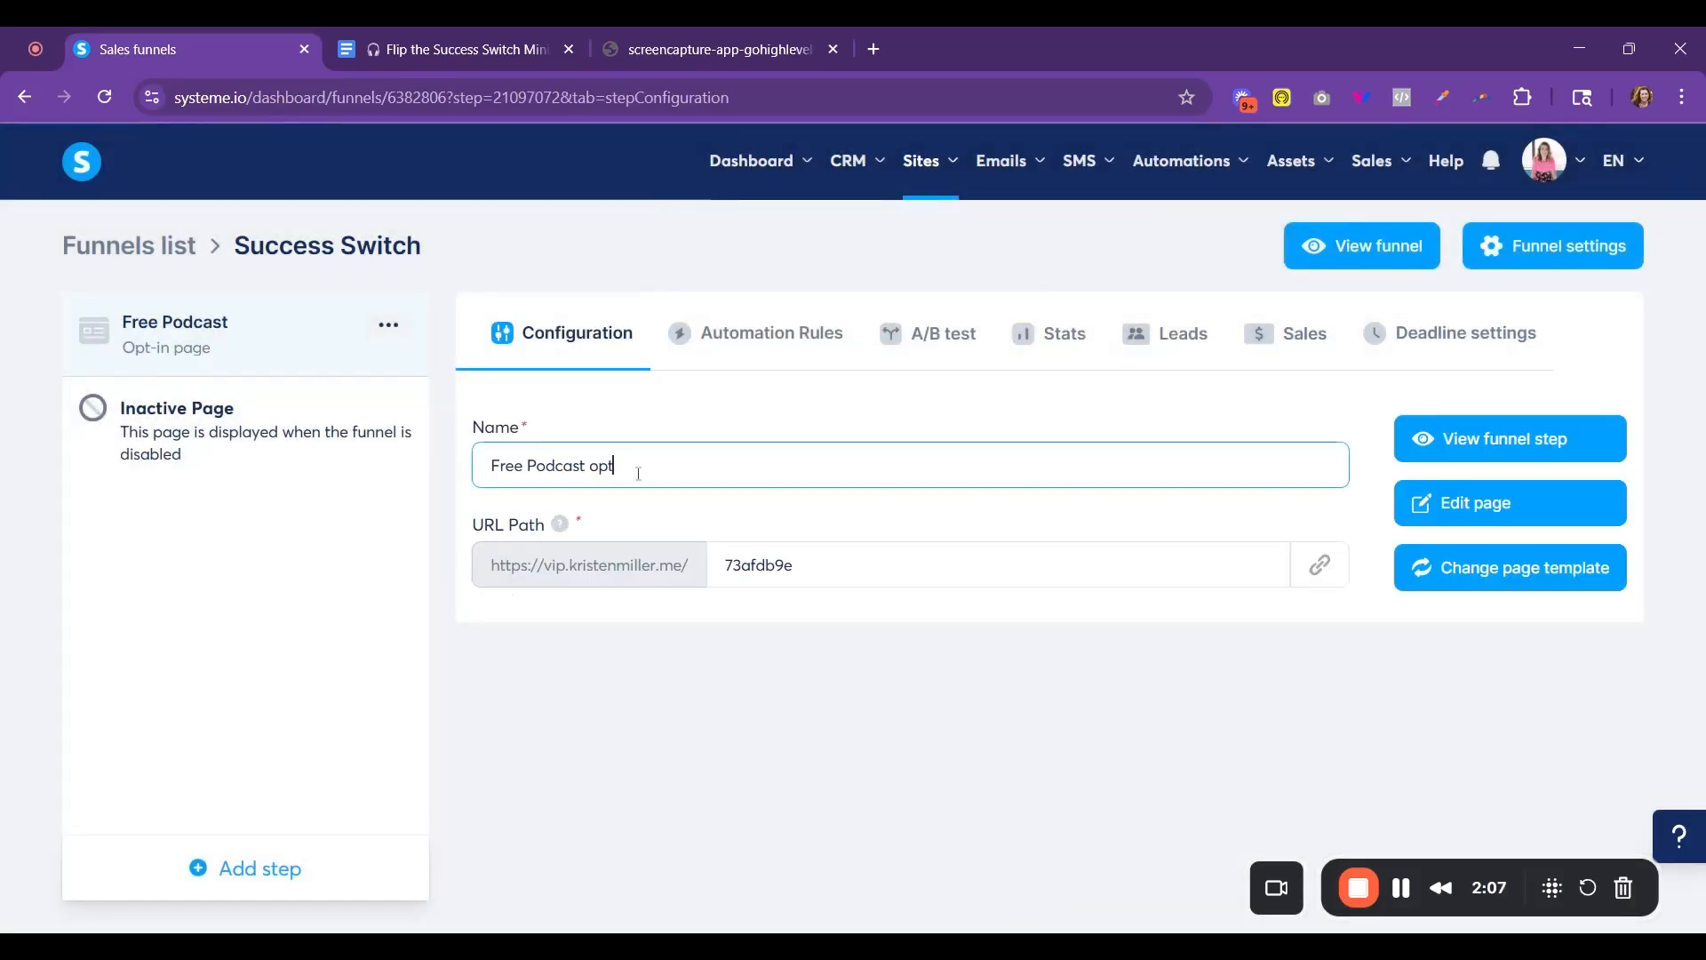
key("BackSpace")
key("BackSpace")
key("BackSpace")
type("Opt In")
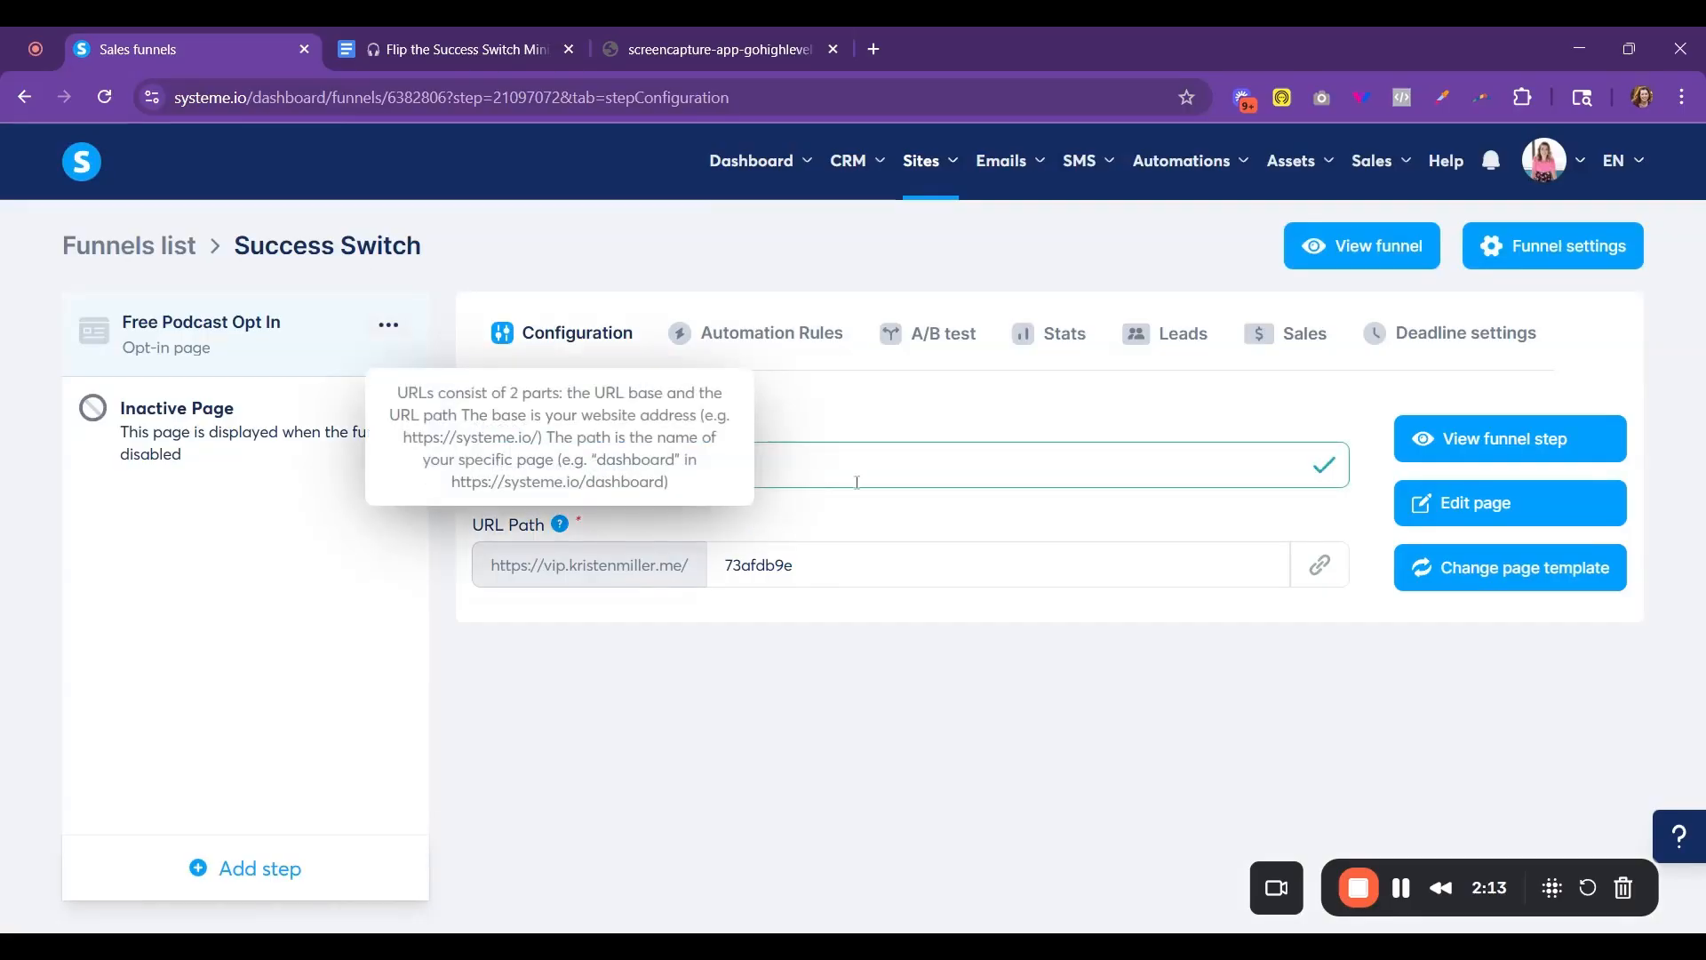
- Set the opt-in step's URL path to flip-the-success-switch-podcast
double_click(795, 569)
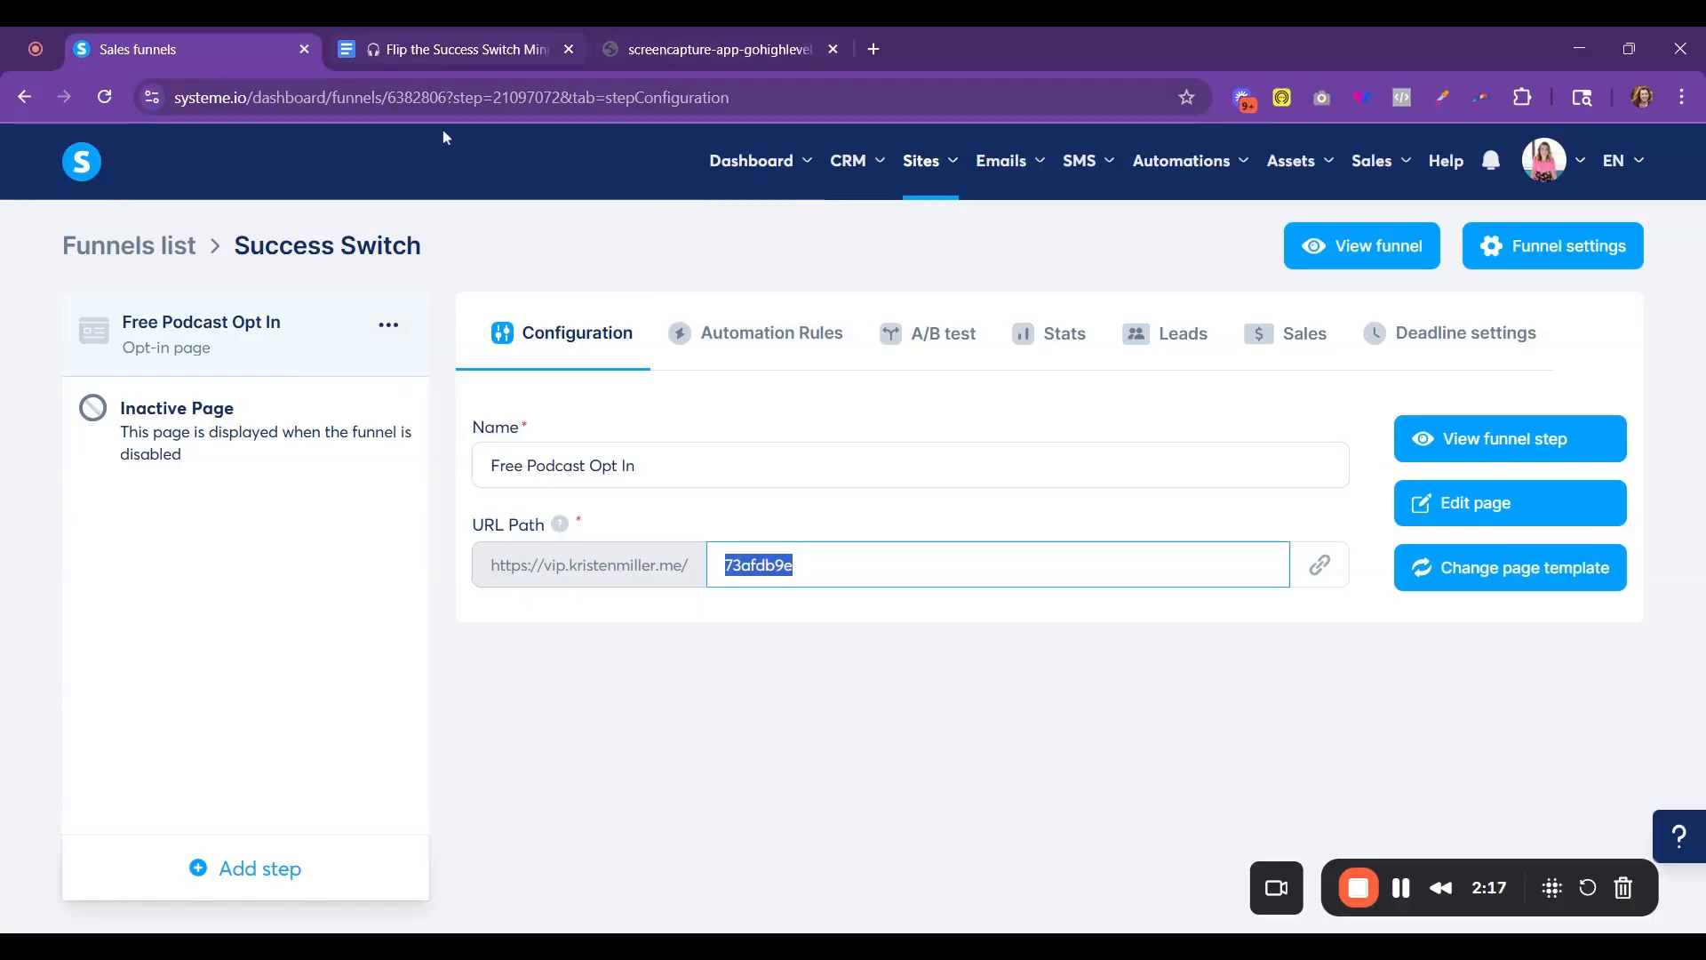
key("BackSpace")
type("flip")
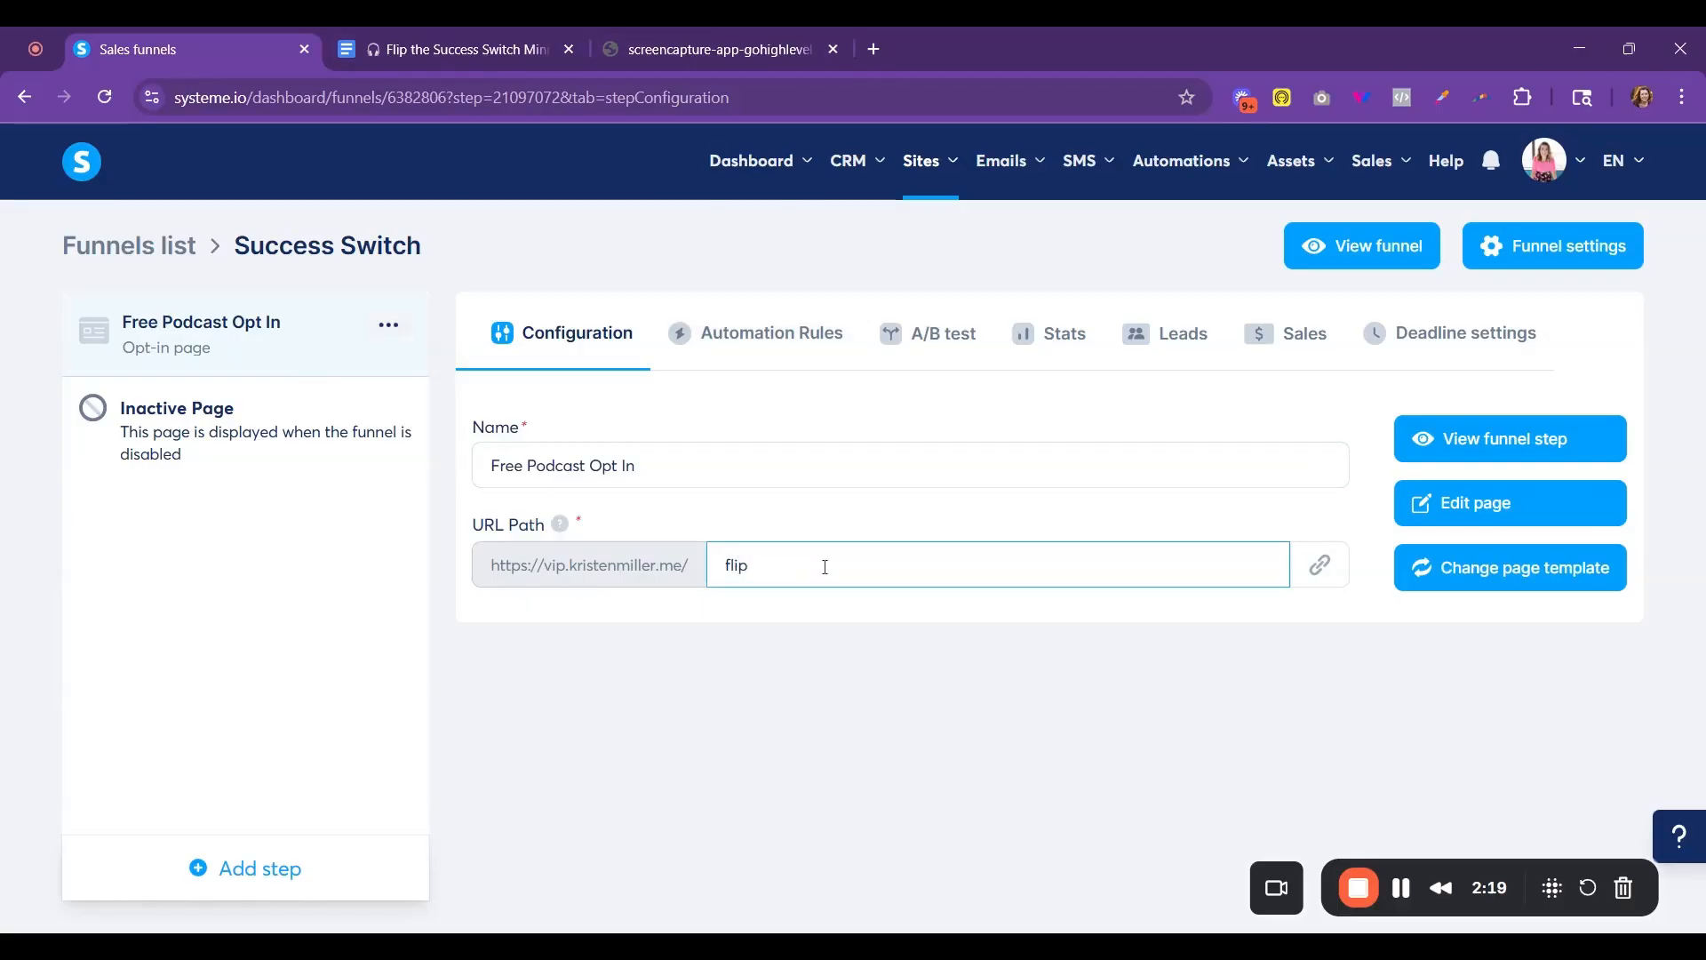
type("-the-success-switch")
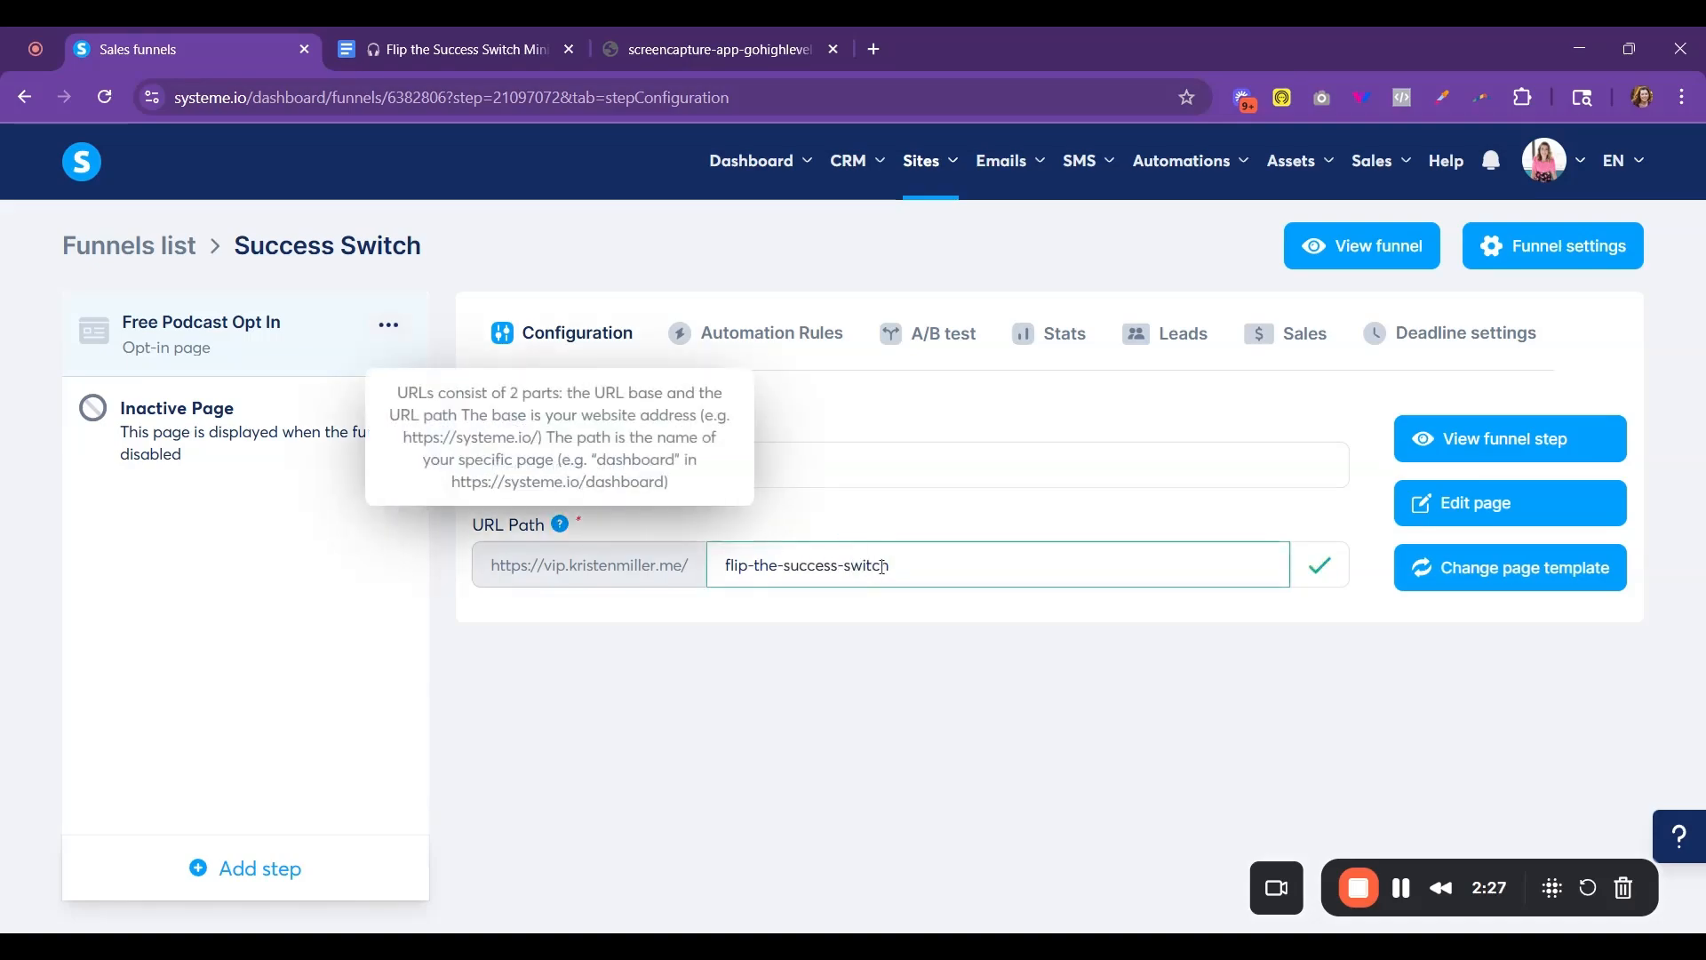
type("-podcast")
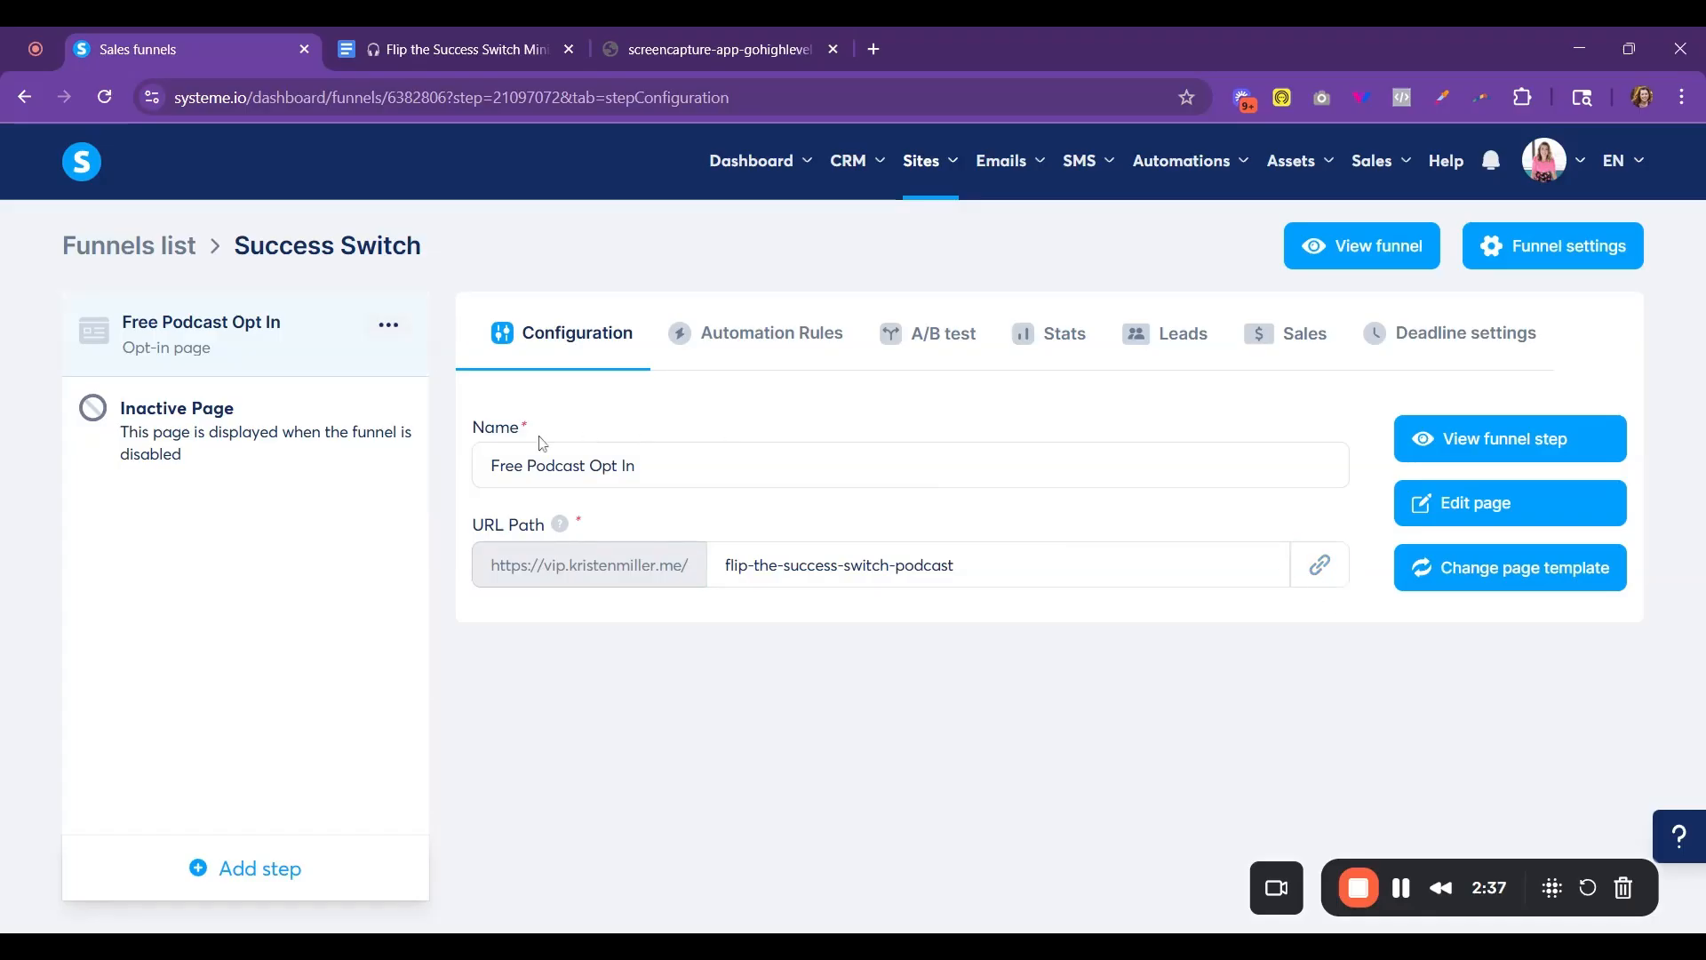
- Open the opt-in page for editing and review the layout in the reference page screenshot
left_click(1490, 510)
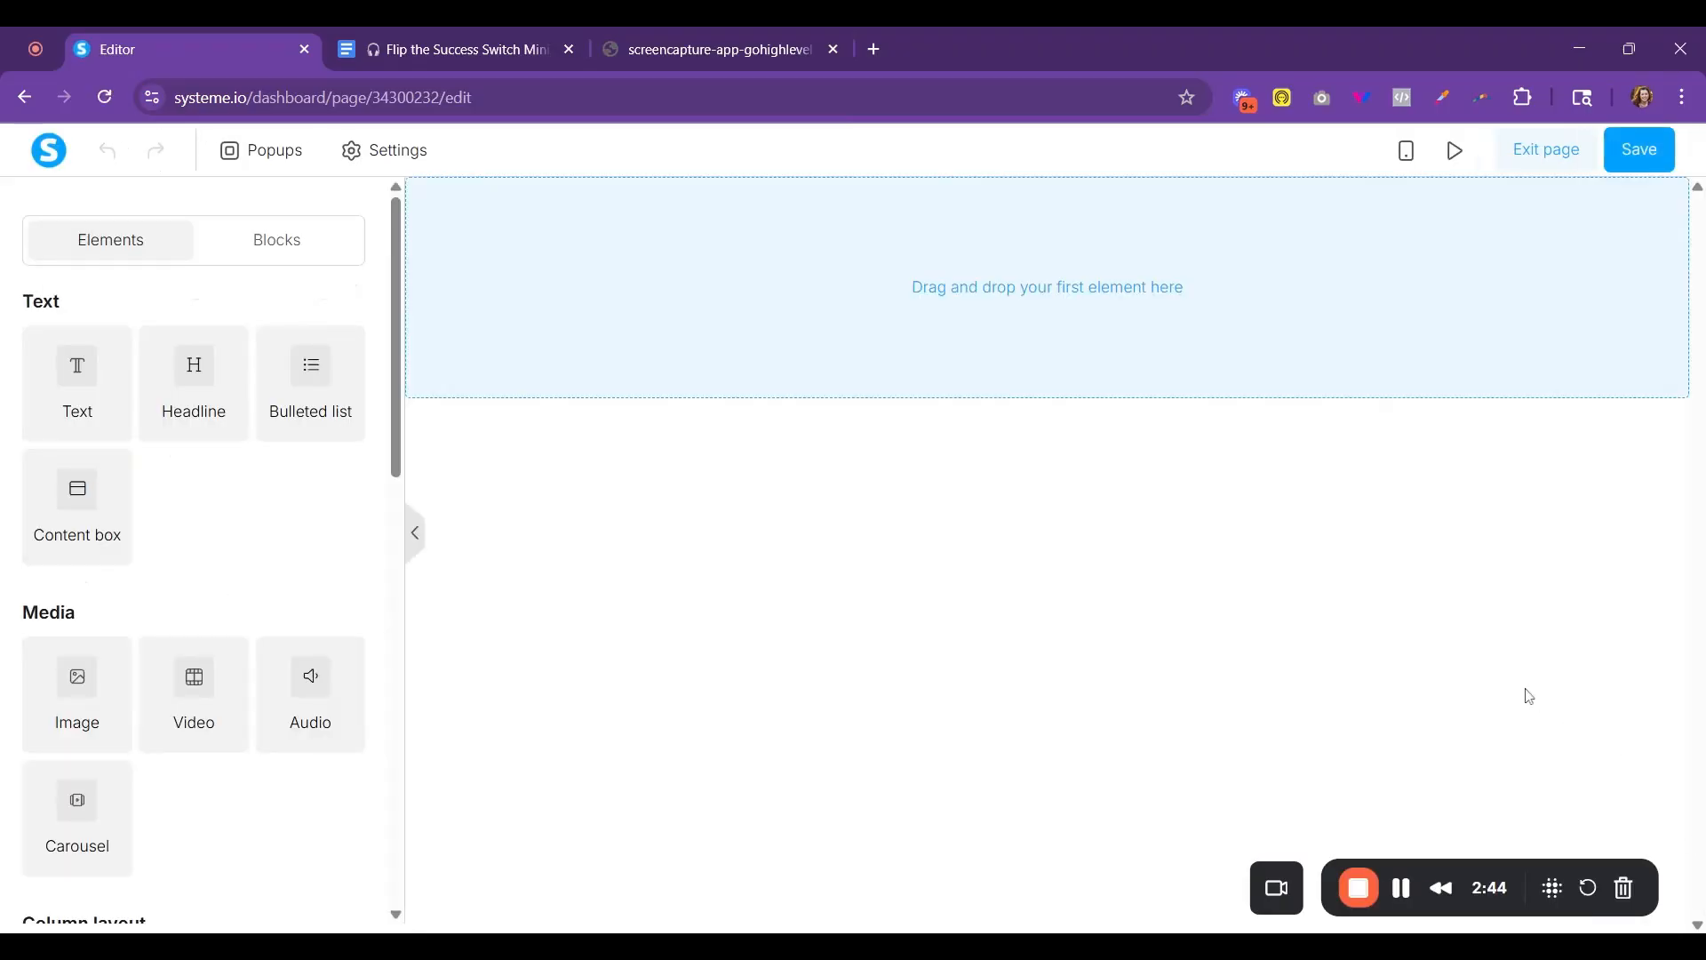
left_click(706, 54)
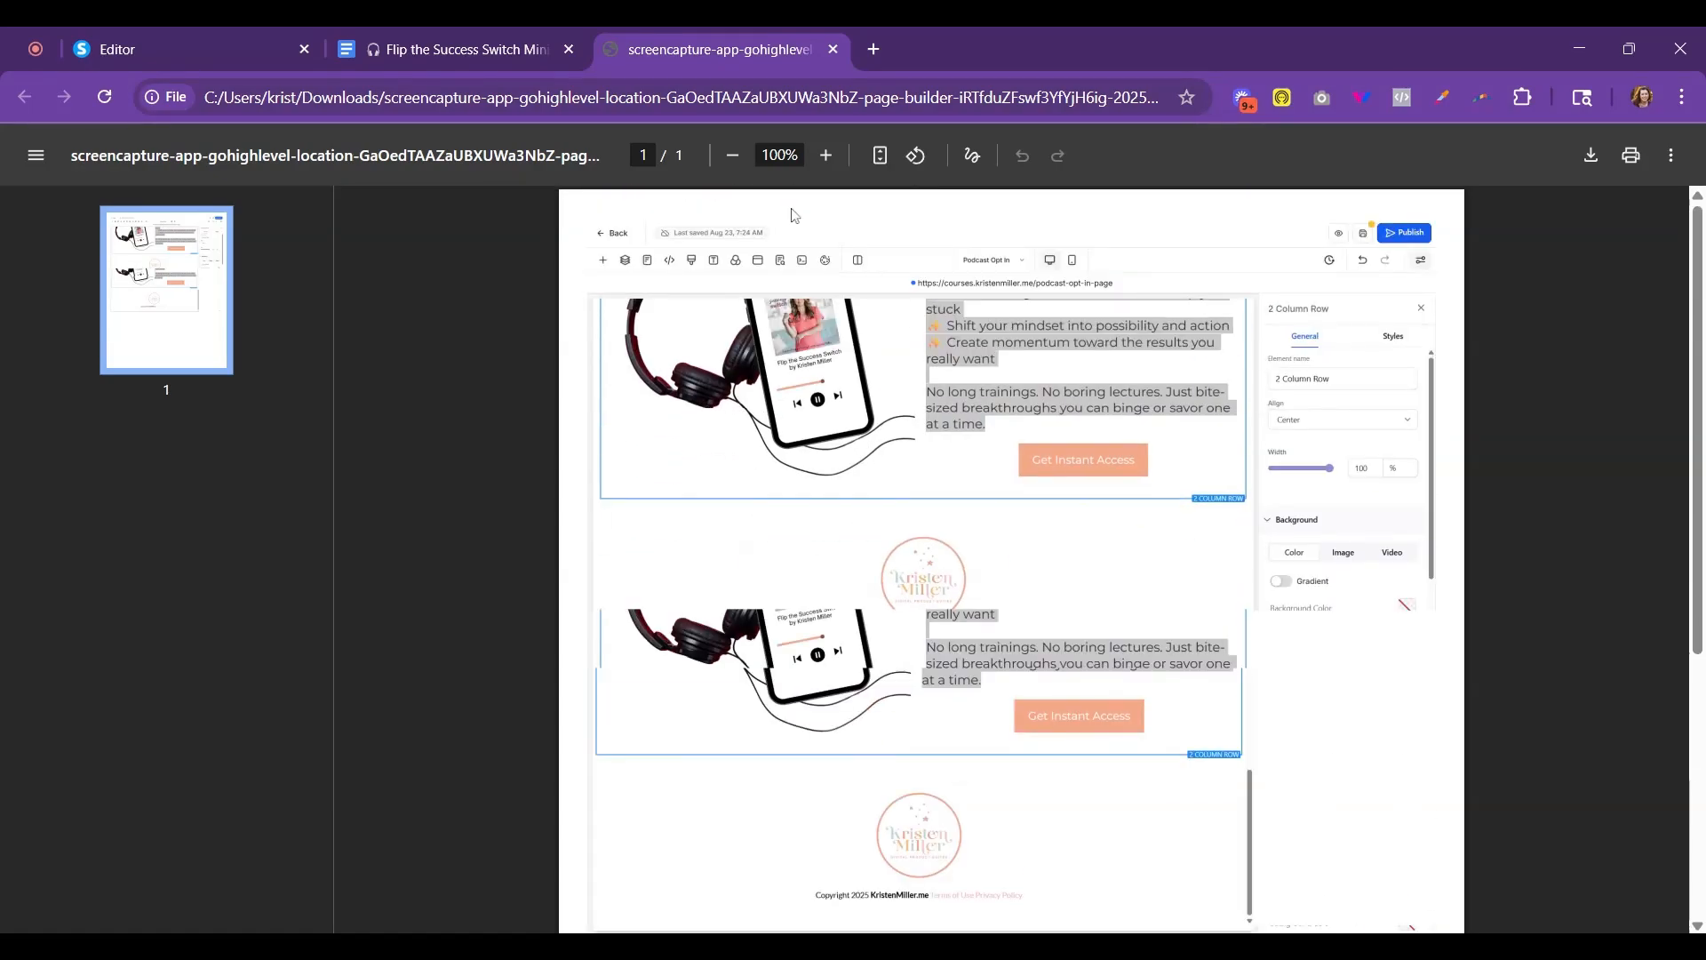
left_click(217, 51)
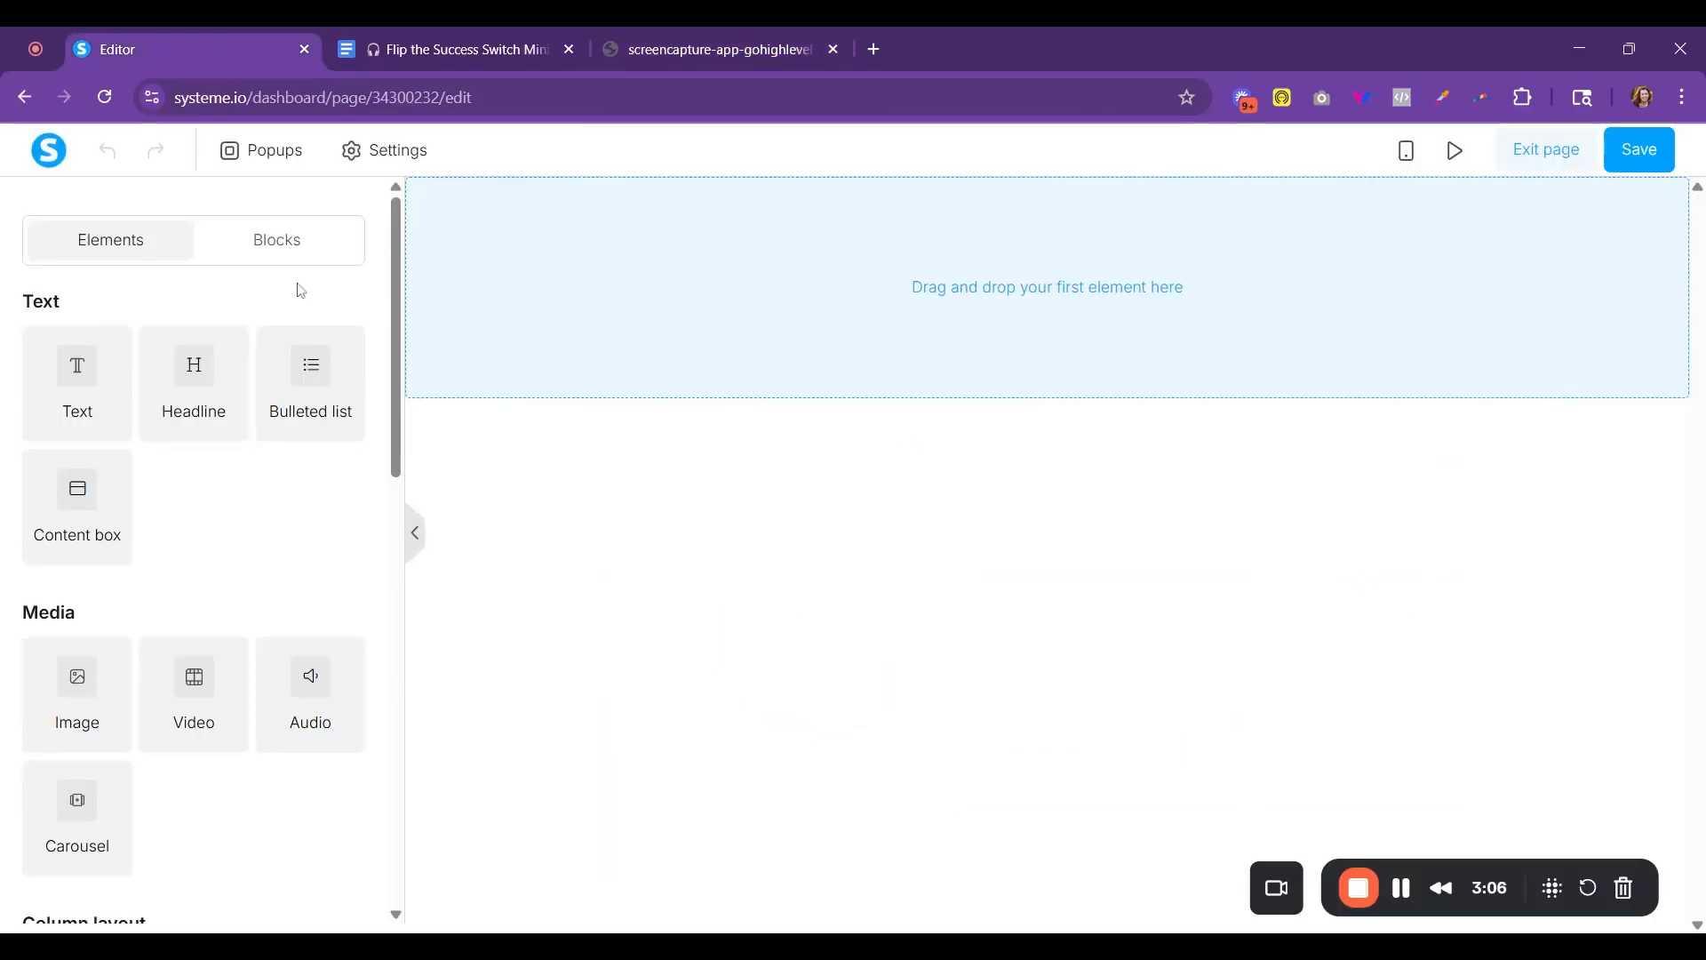
- Insert the saved FOOTER block into the empty page
left_click(299, 248)
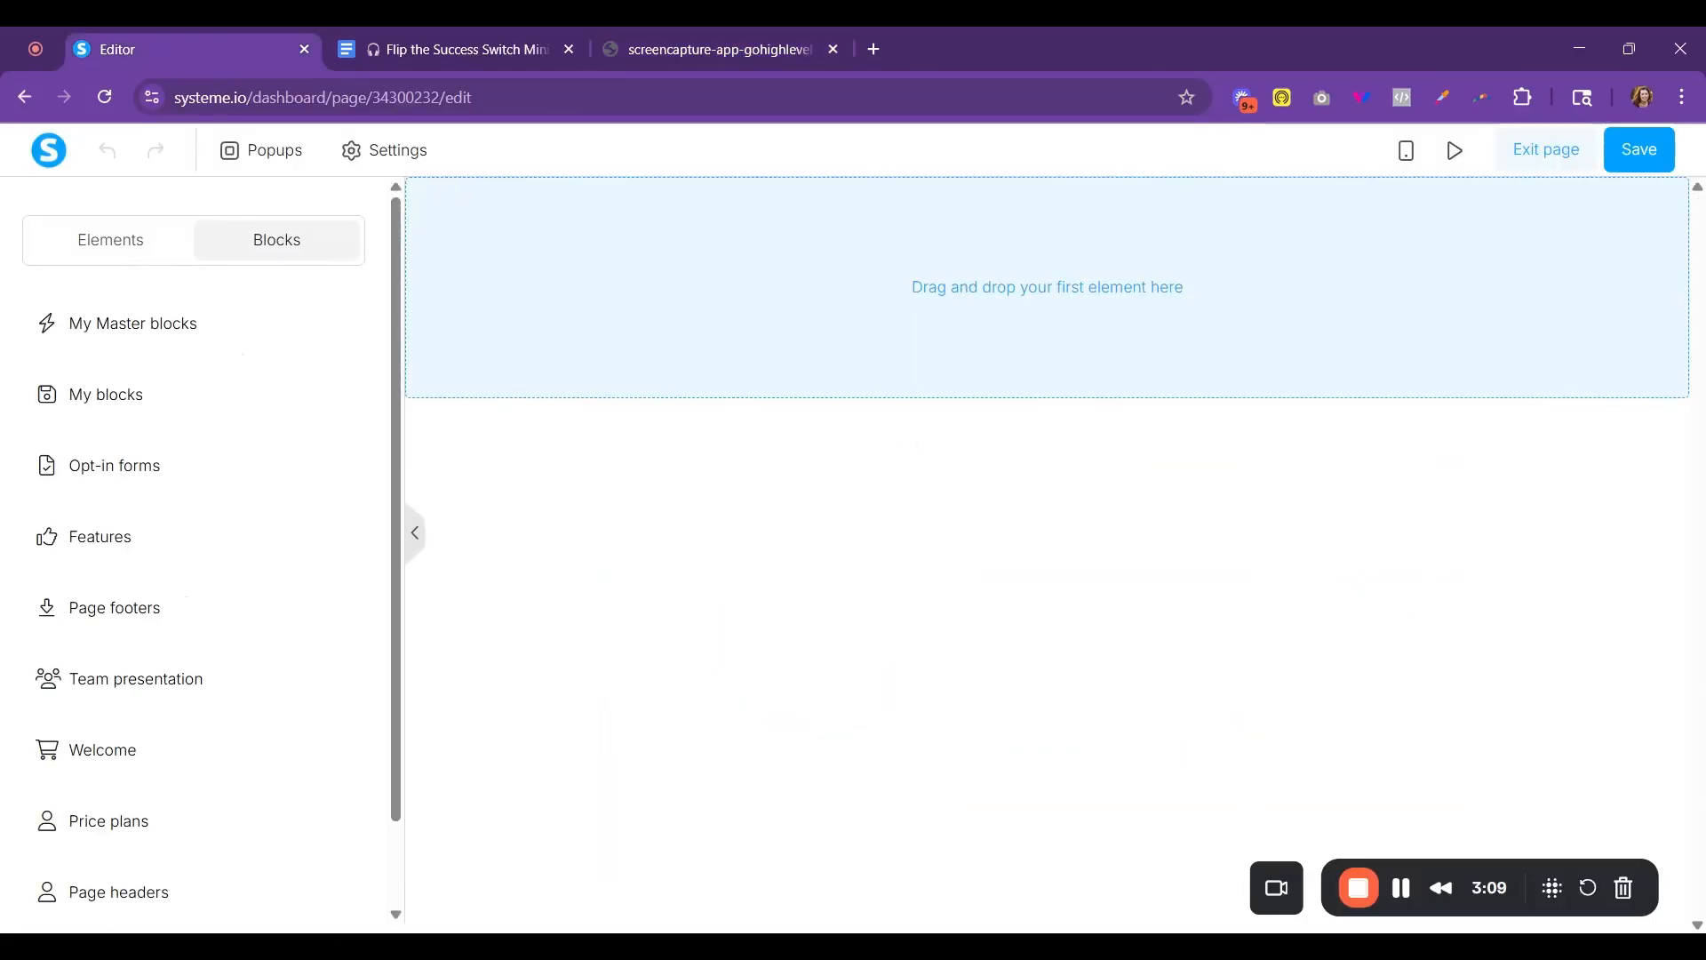
left_click(209, 324)
scroll(276, 400, "down", 5)
scroll(278, 402, "down", 10)
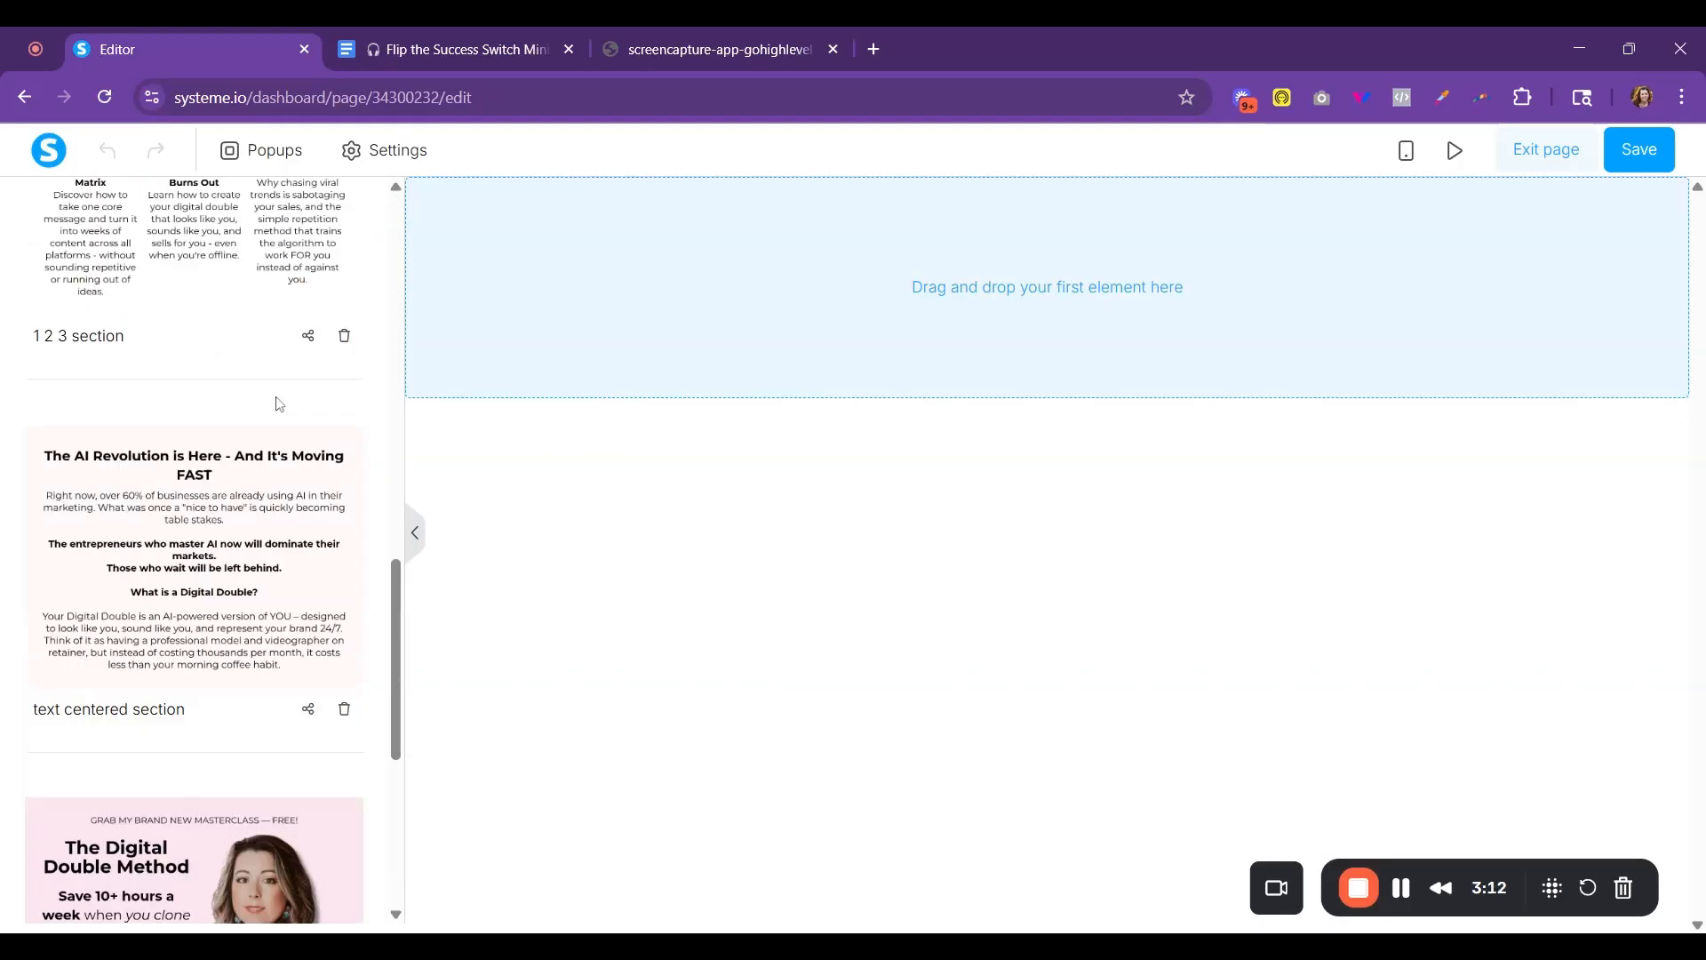
left_click(220, 776)
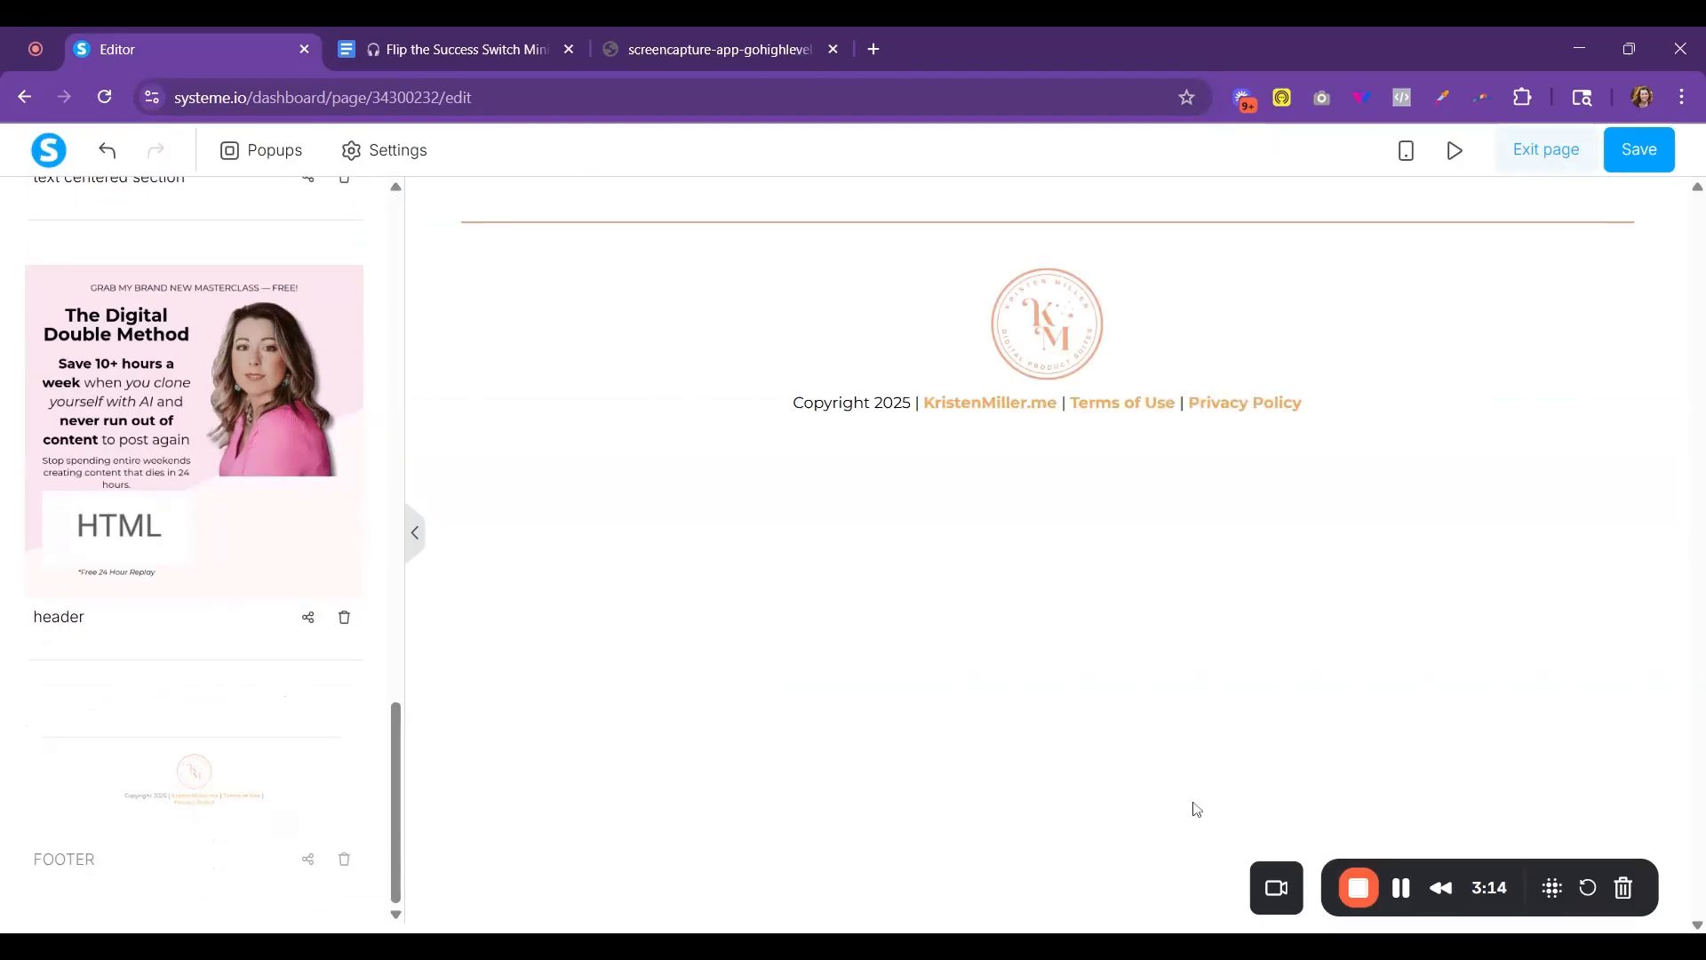
- Add a new empty section above the footer
scroll(326, 331, "up", 15)
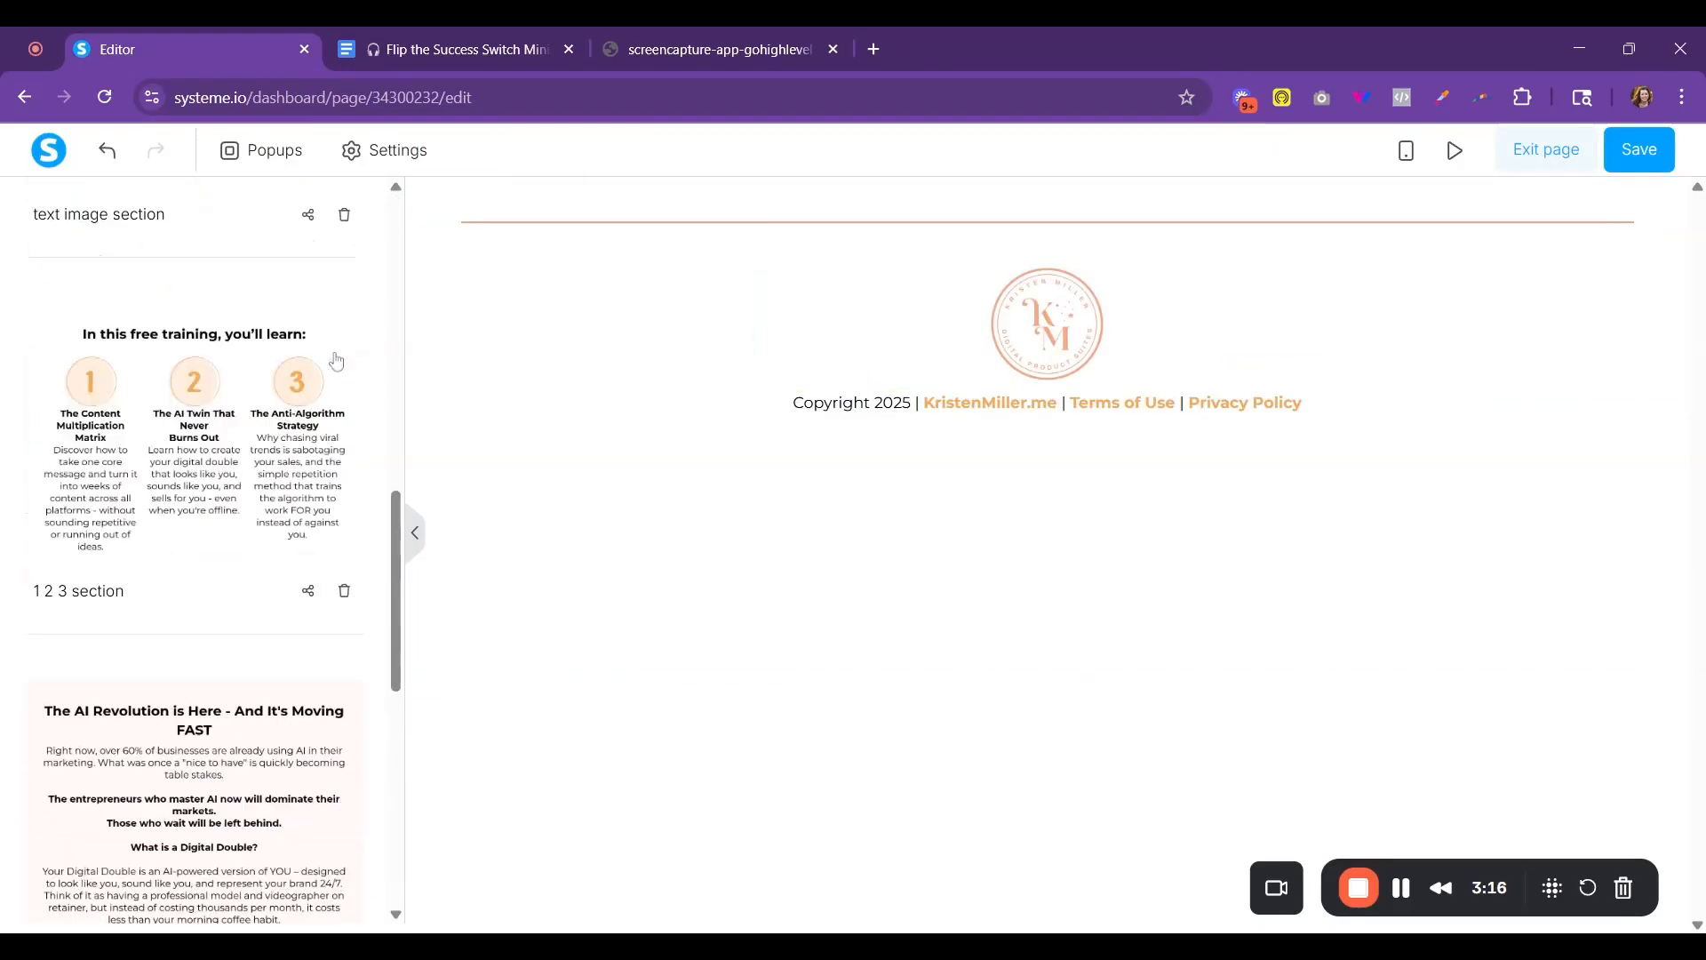
left_click(120, 246)
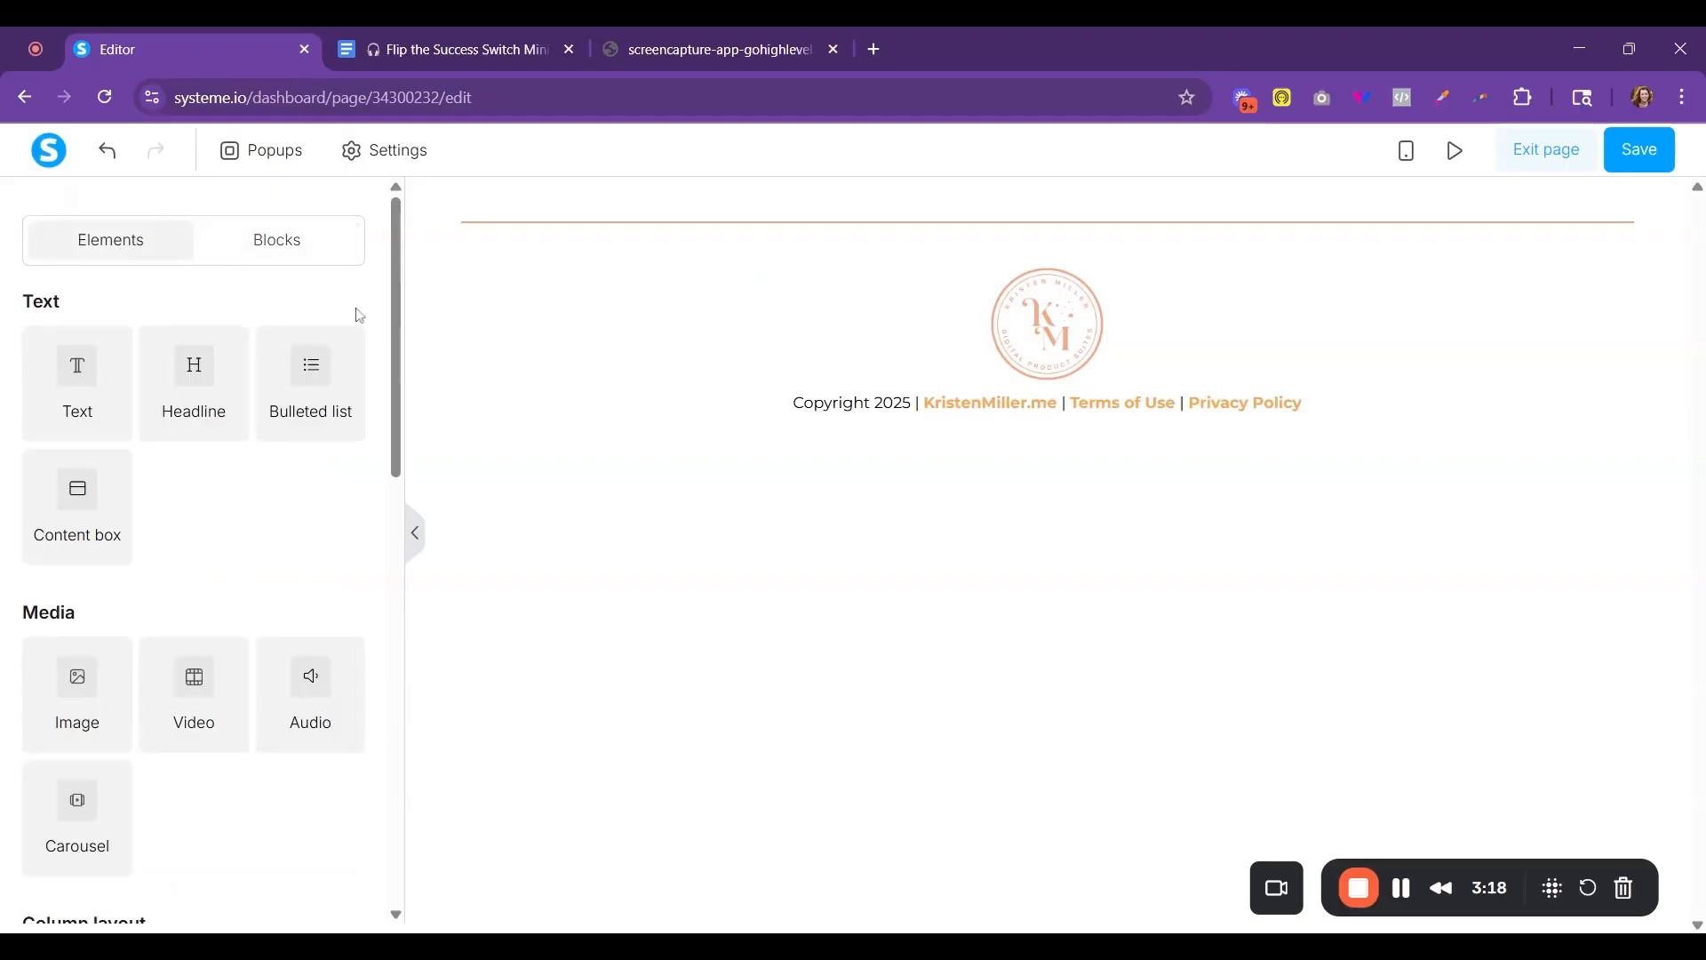
scroll(218, 702, "down", 5)
scroll(219, 698, "down", 3)
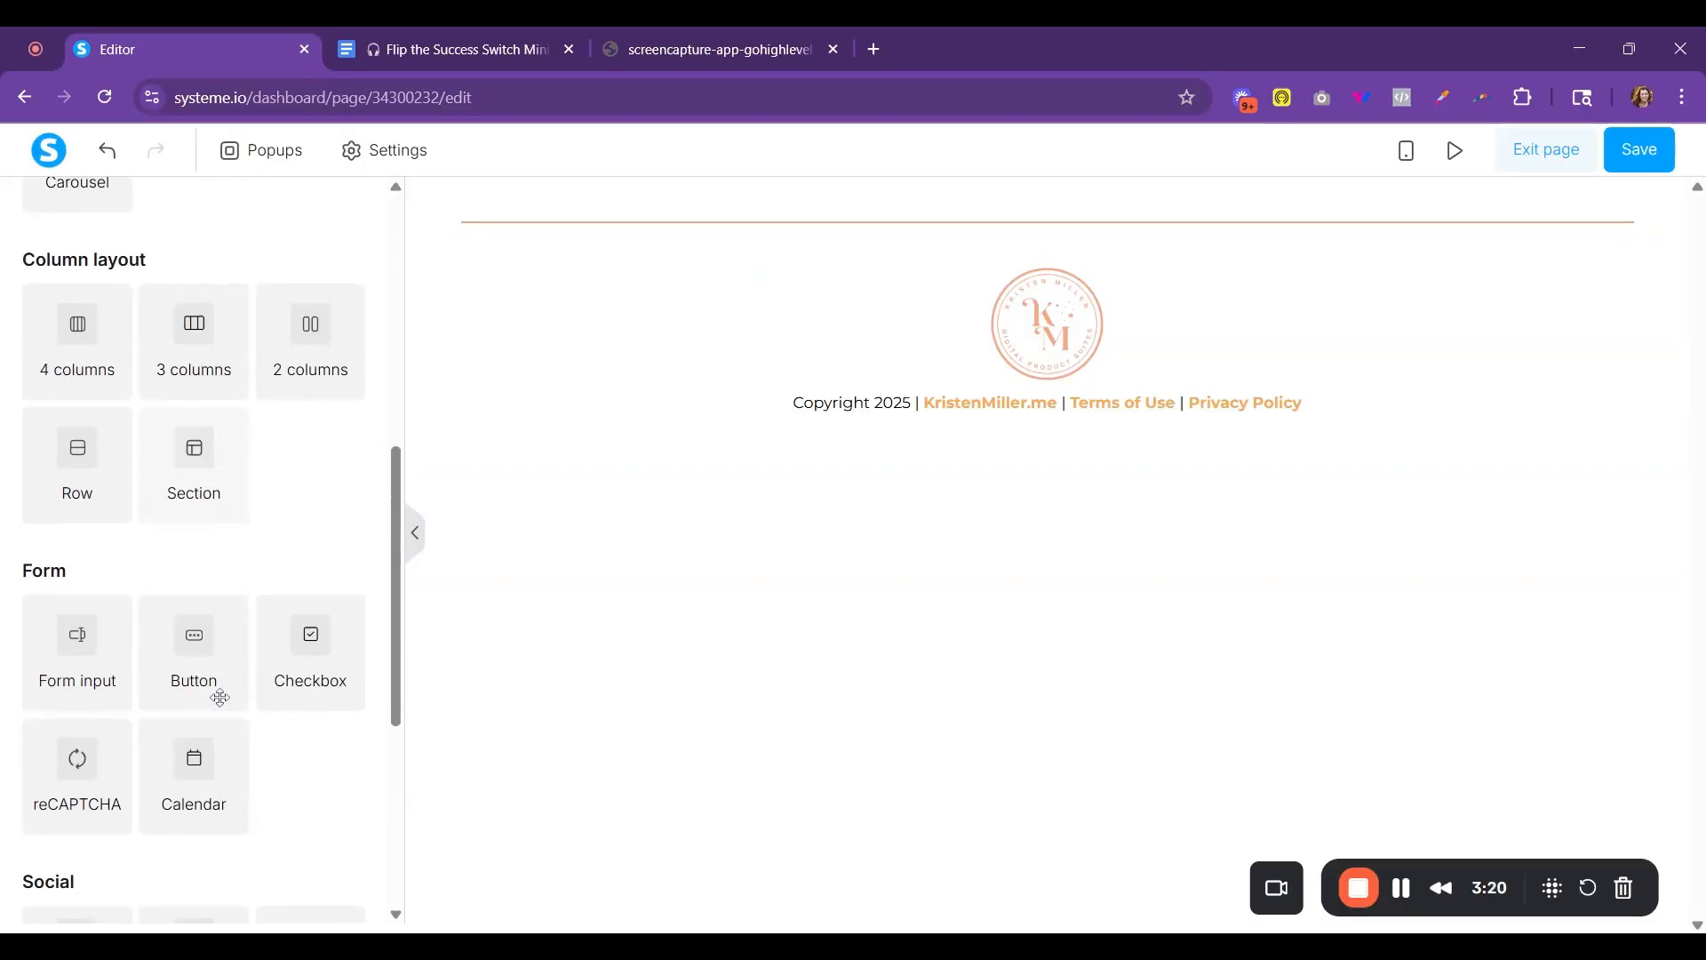
left_click_drag(209, 463, 800, 217)
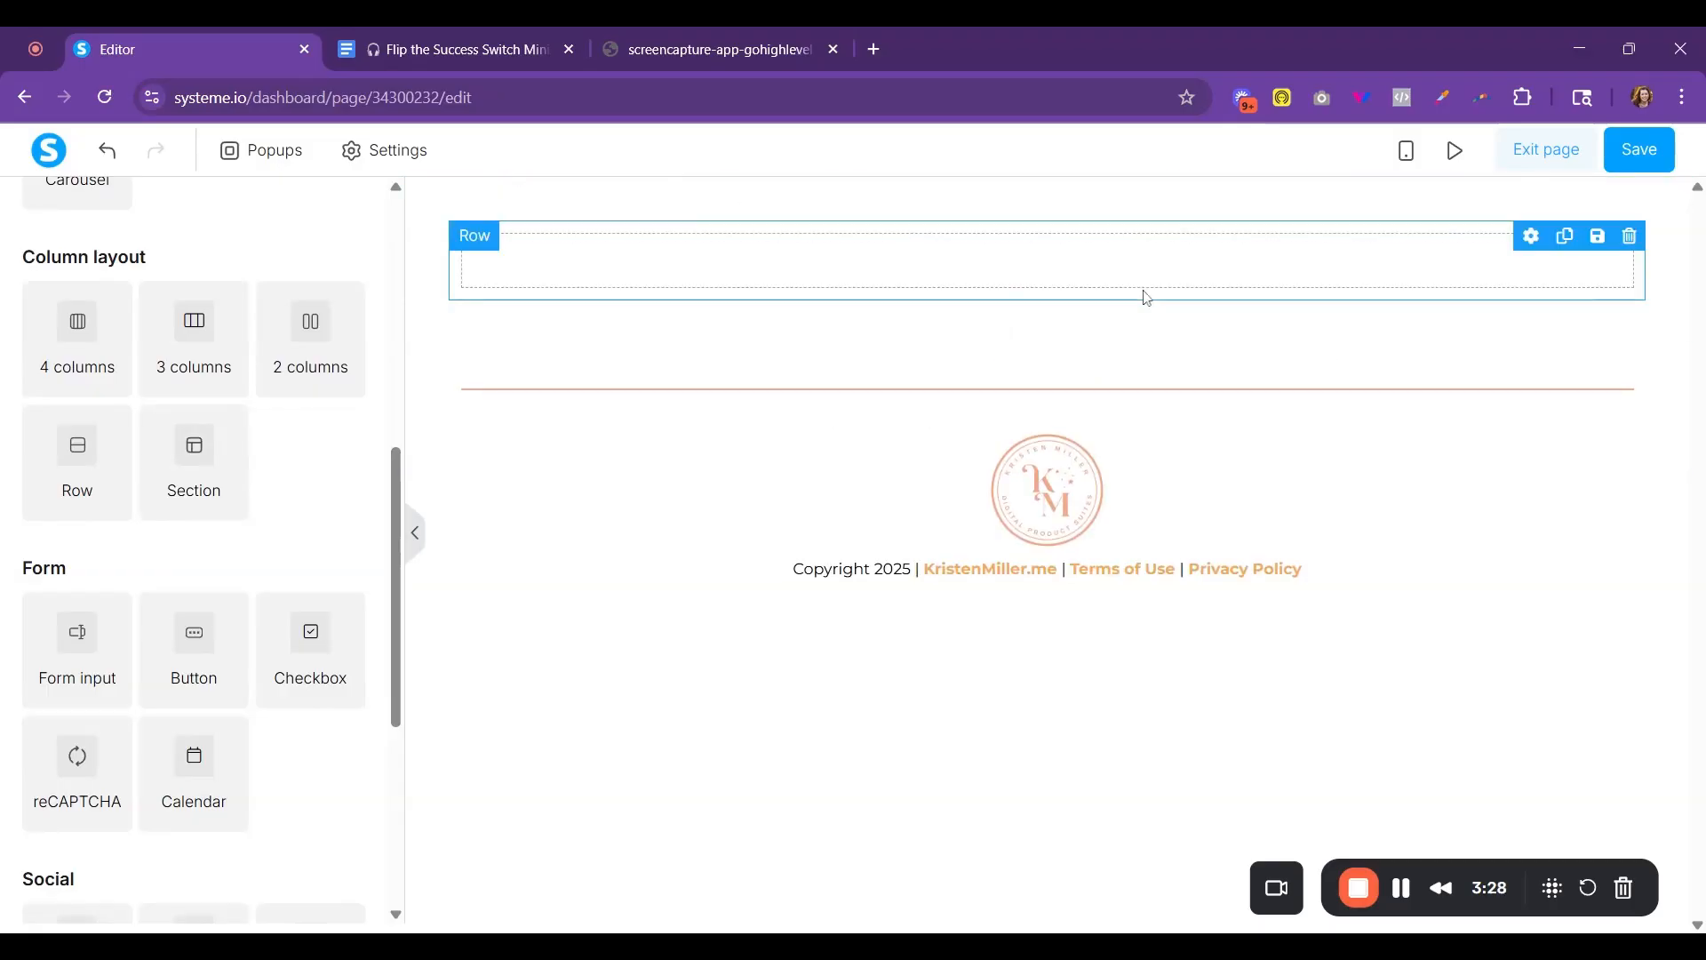
- Check the reference screenshot's layout and place a 2-column row inside the new section
left_click(627, 46)
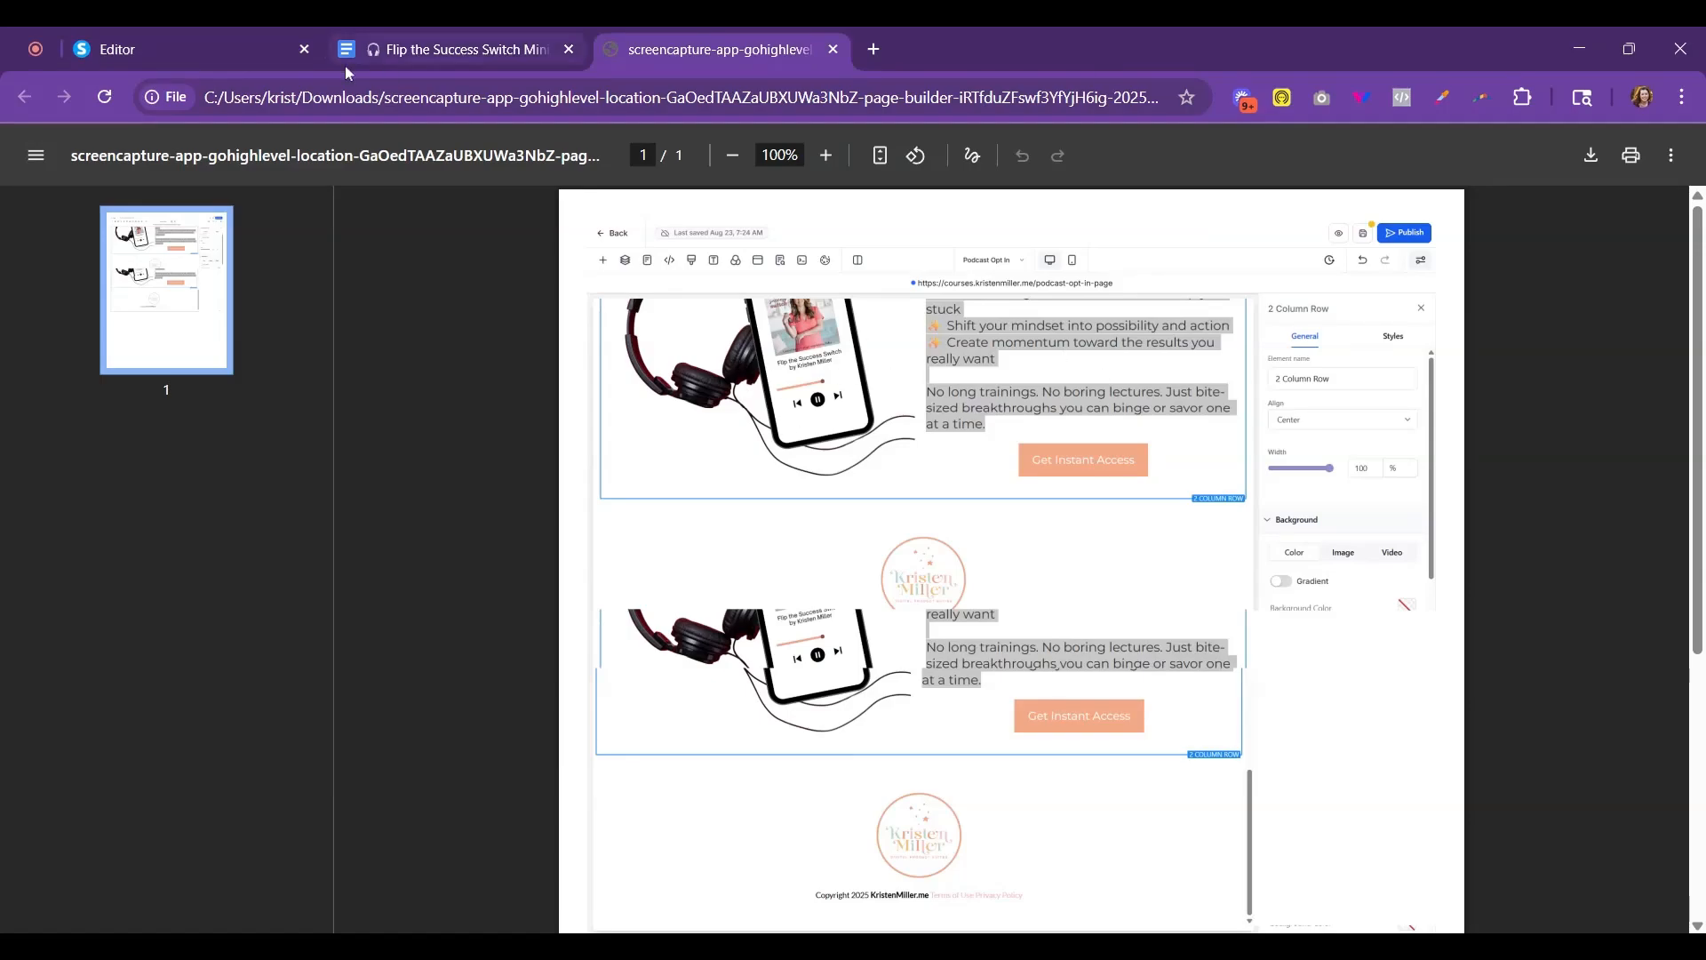
left_click(187, 52)
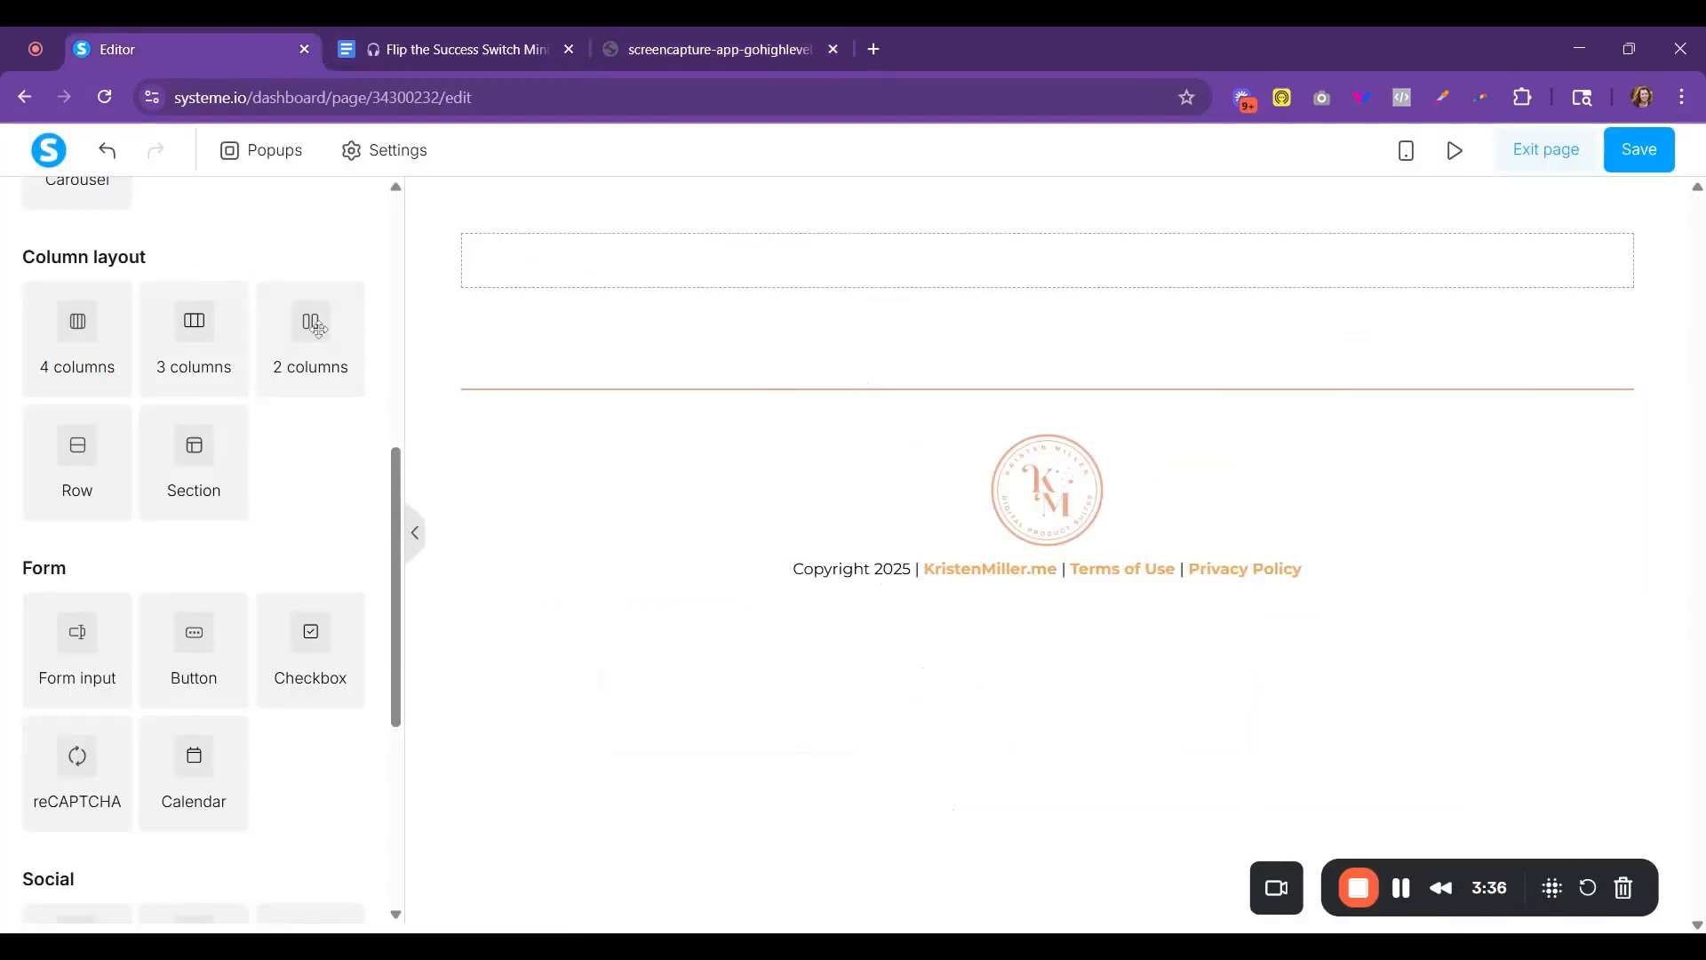
left_click_drag(324, 325, 338, 330)
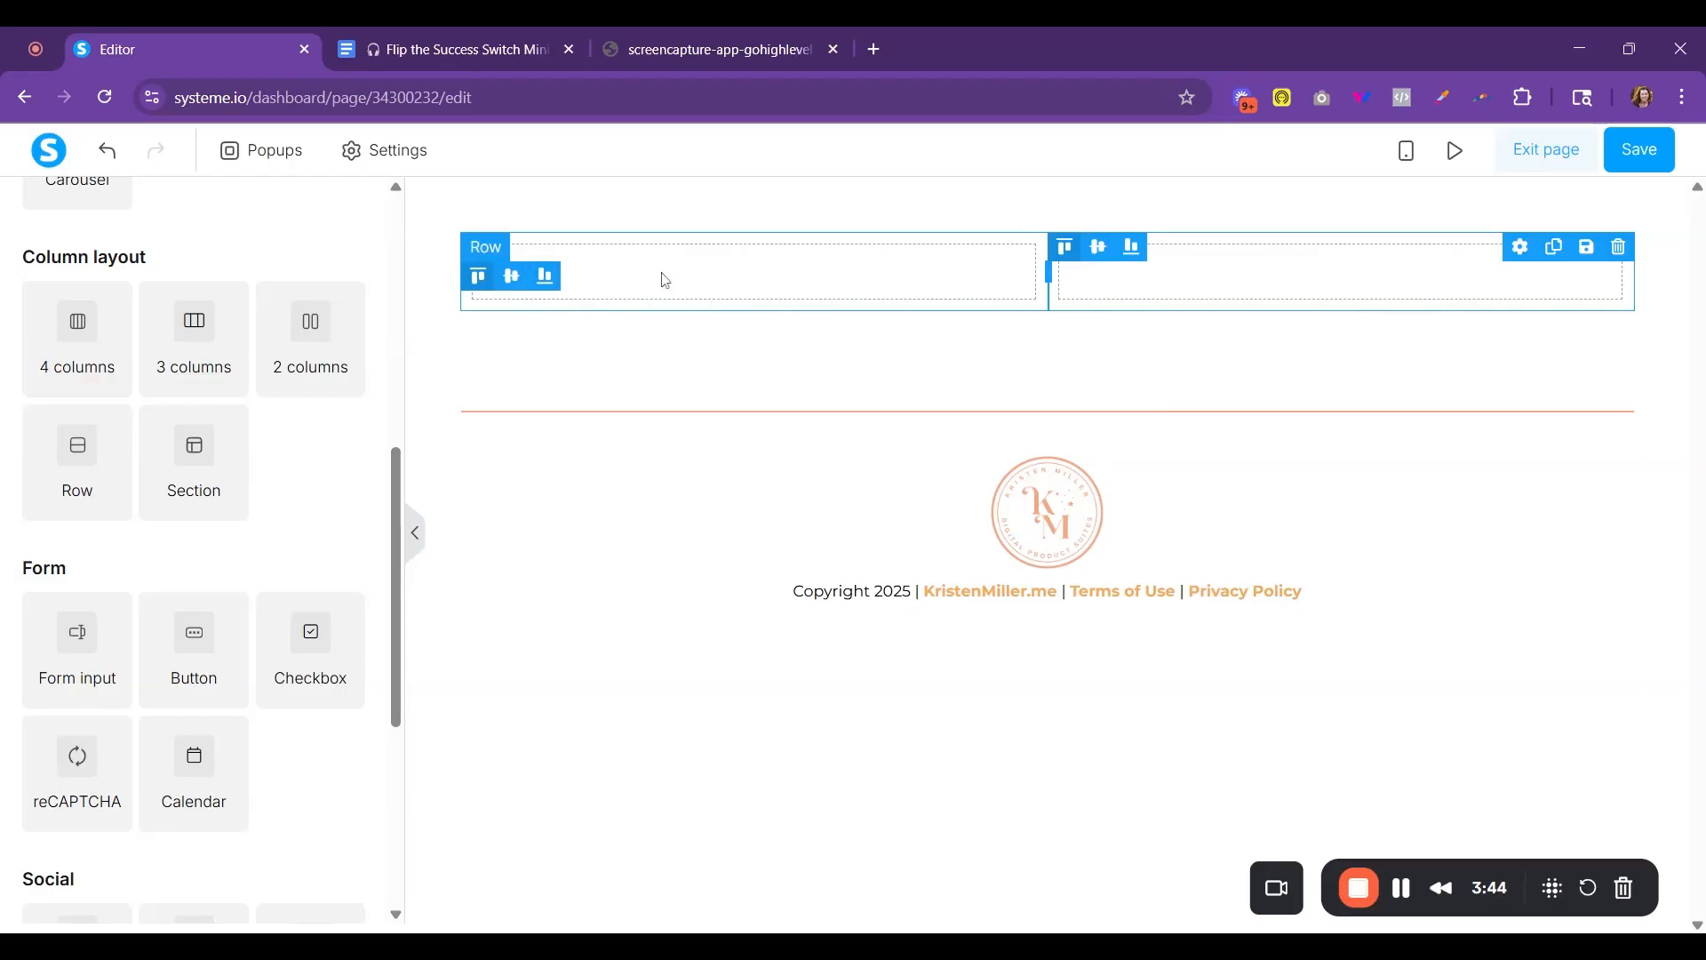
- Place an image element in the first column of the row and bring the reference screenshot back up
scroll(102, 373, "up", 5)
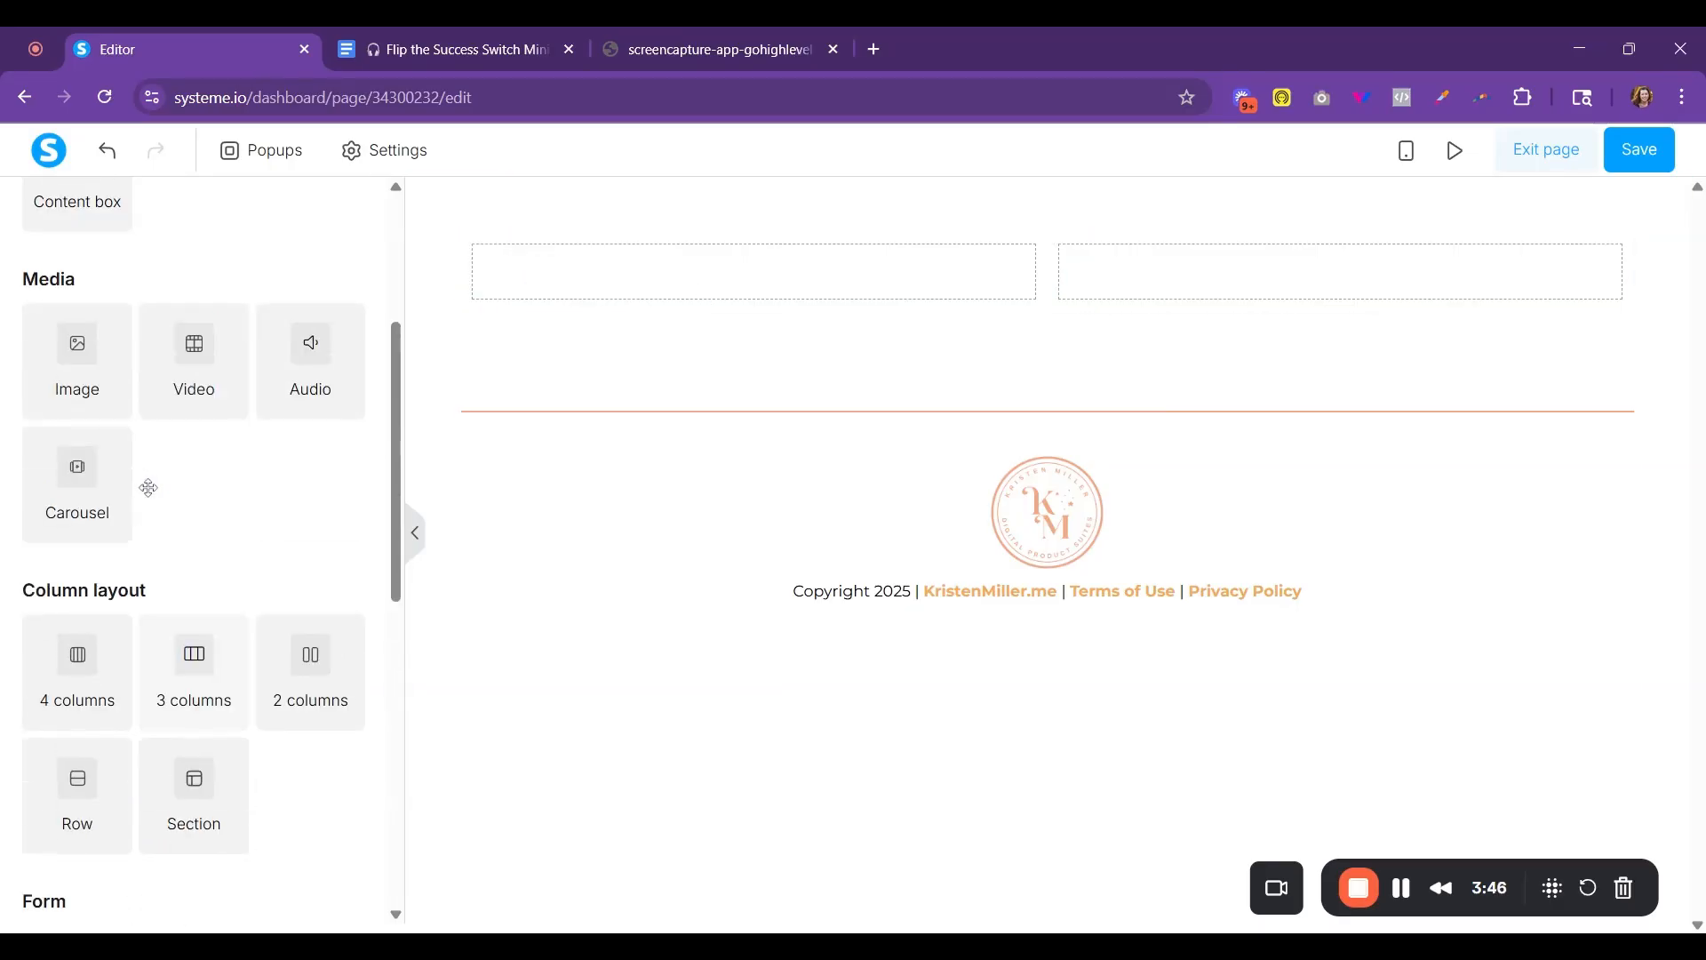
left_click_drag(57, 488, 872, 285)
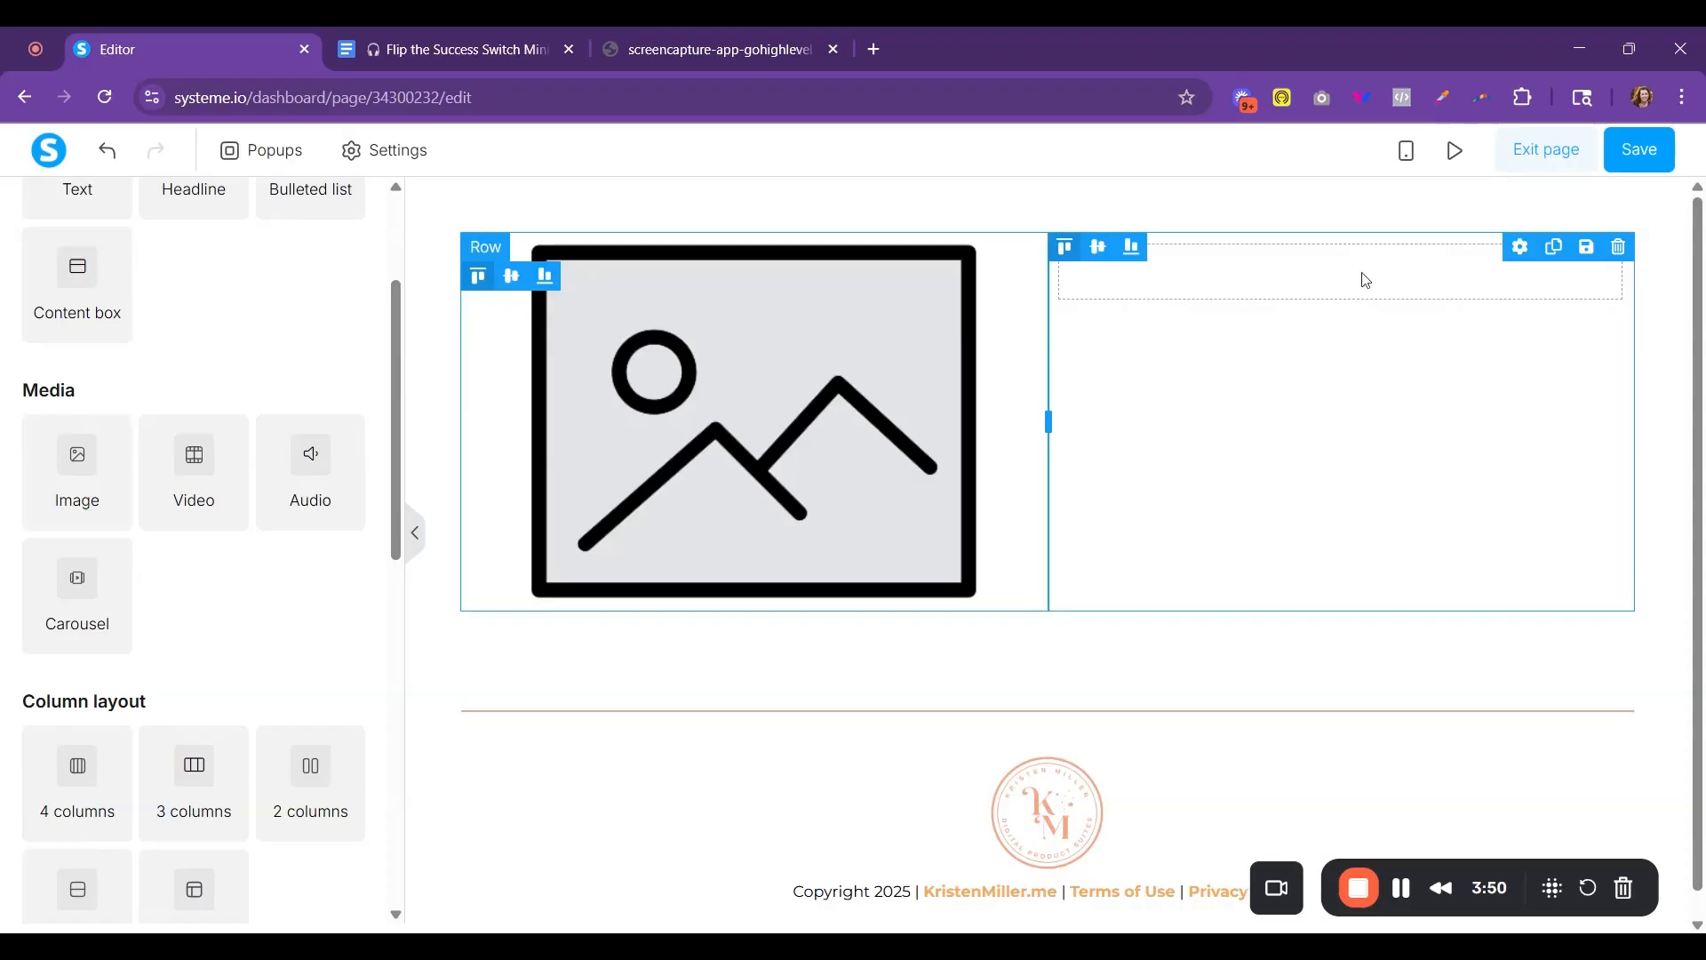
left_click(760, 53)
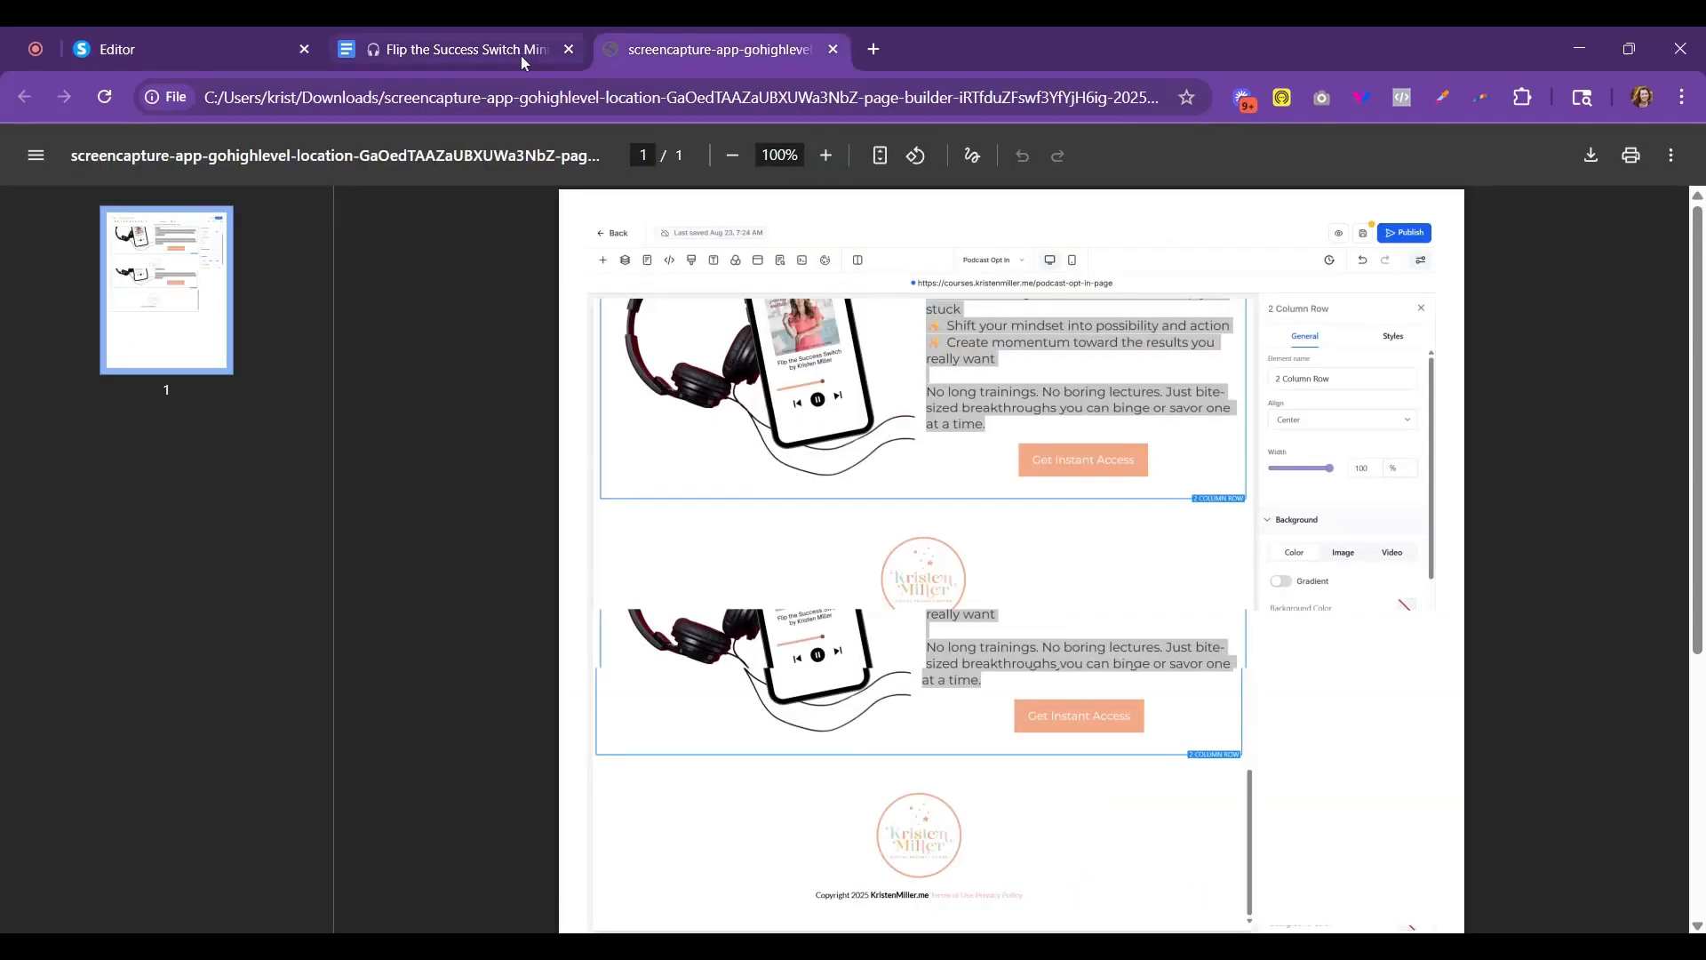
- Switch to the Google Docs copy document, review it and copy the mini-podcast title with its "7 Mini Episodes to Unlock Your Next Level" subtitle
left_click(491, 49)
scroll(742, 640, "up", 2)
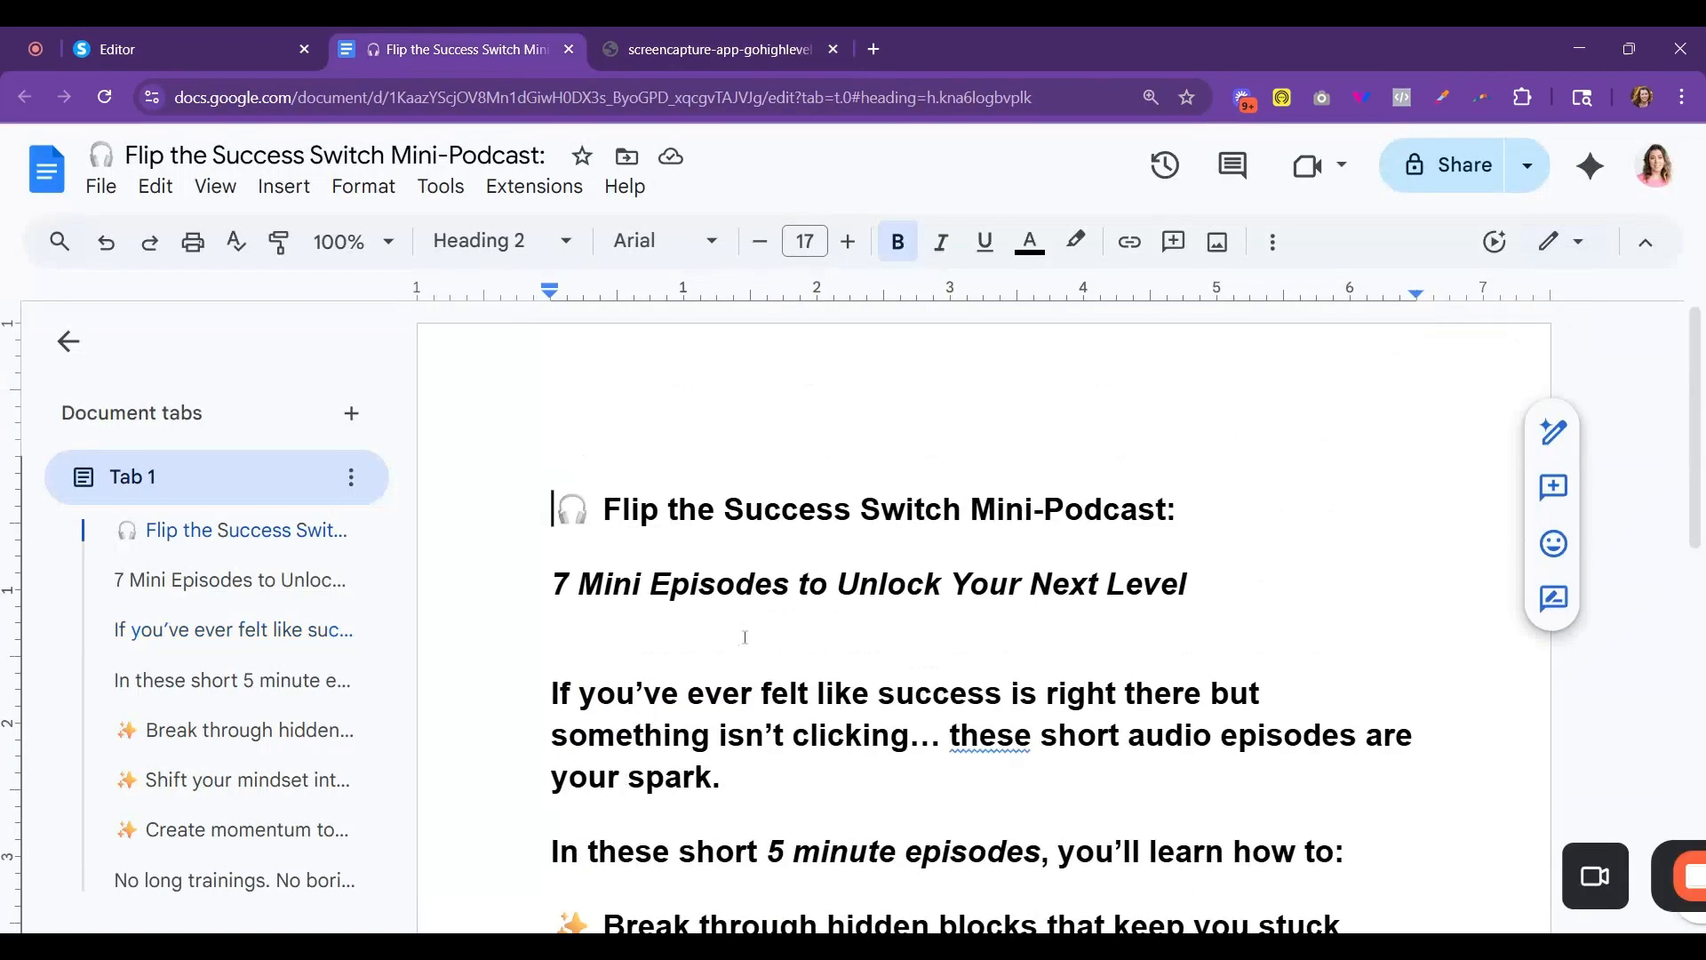
scroll(742, 640, "down", 3)
scroll(742, 639, "up", 3)
left_click_drag(533, 500, 1237, 579)
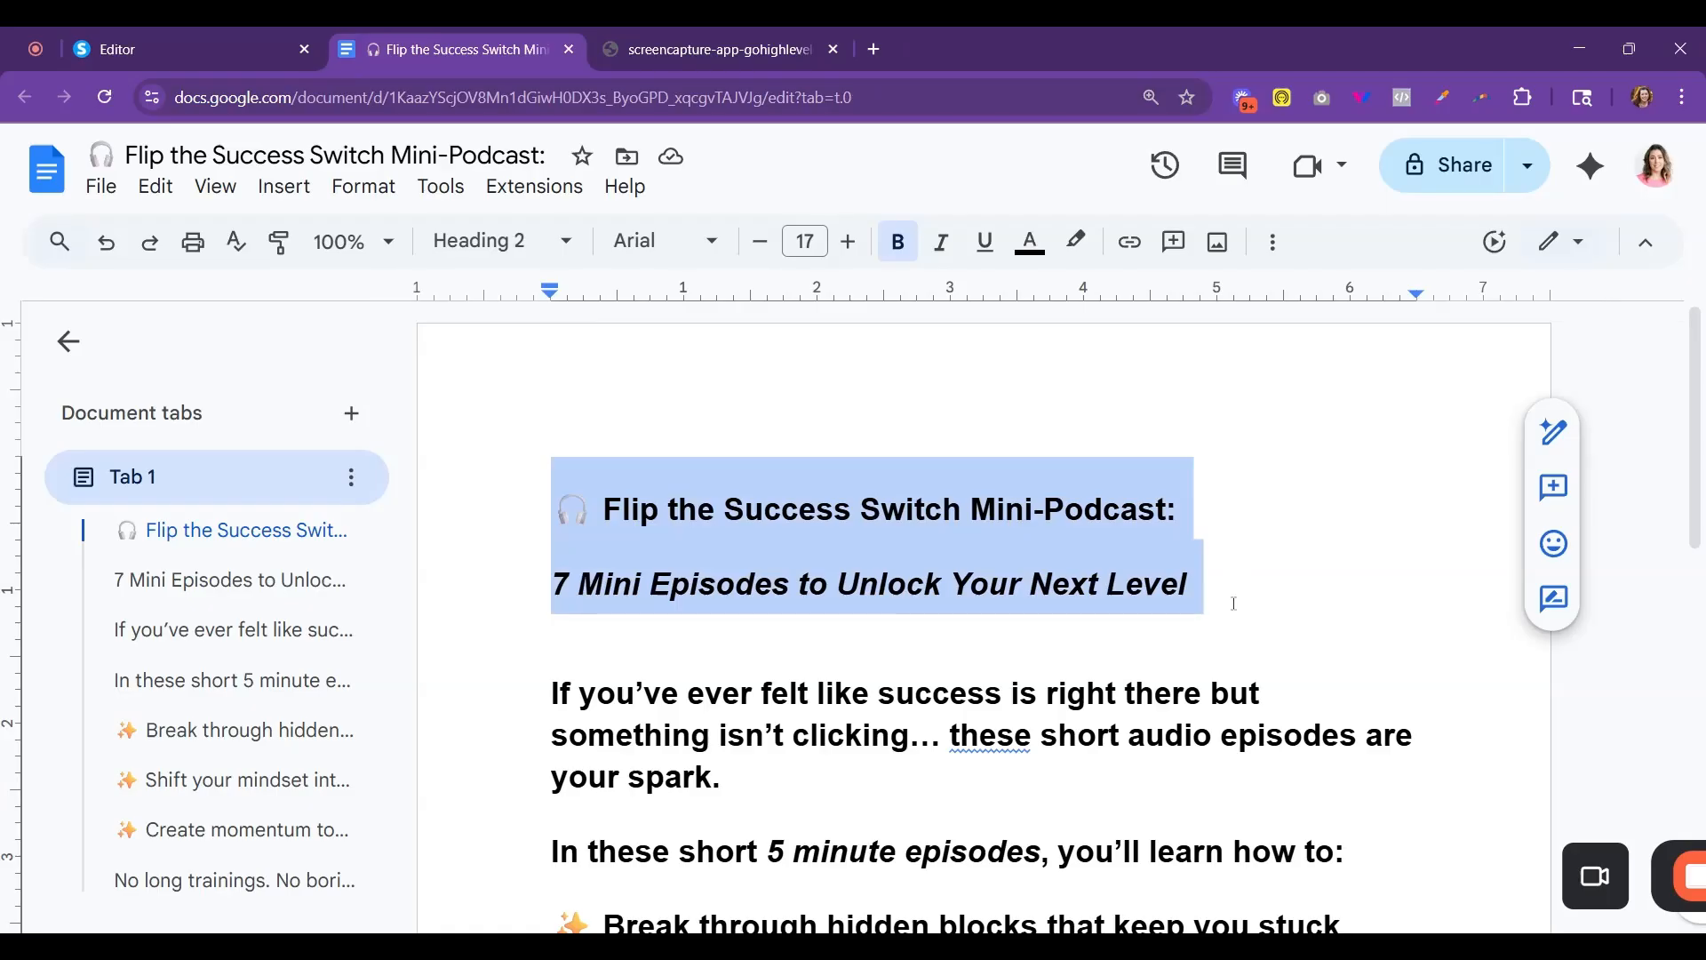
scroll(1137, 629, "down", 5)
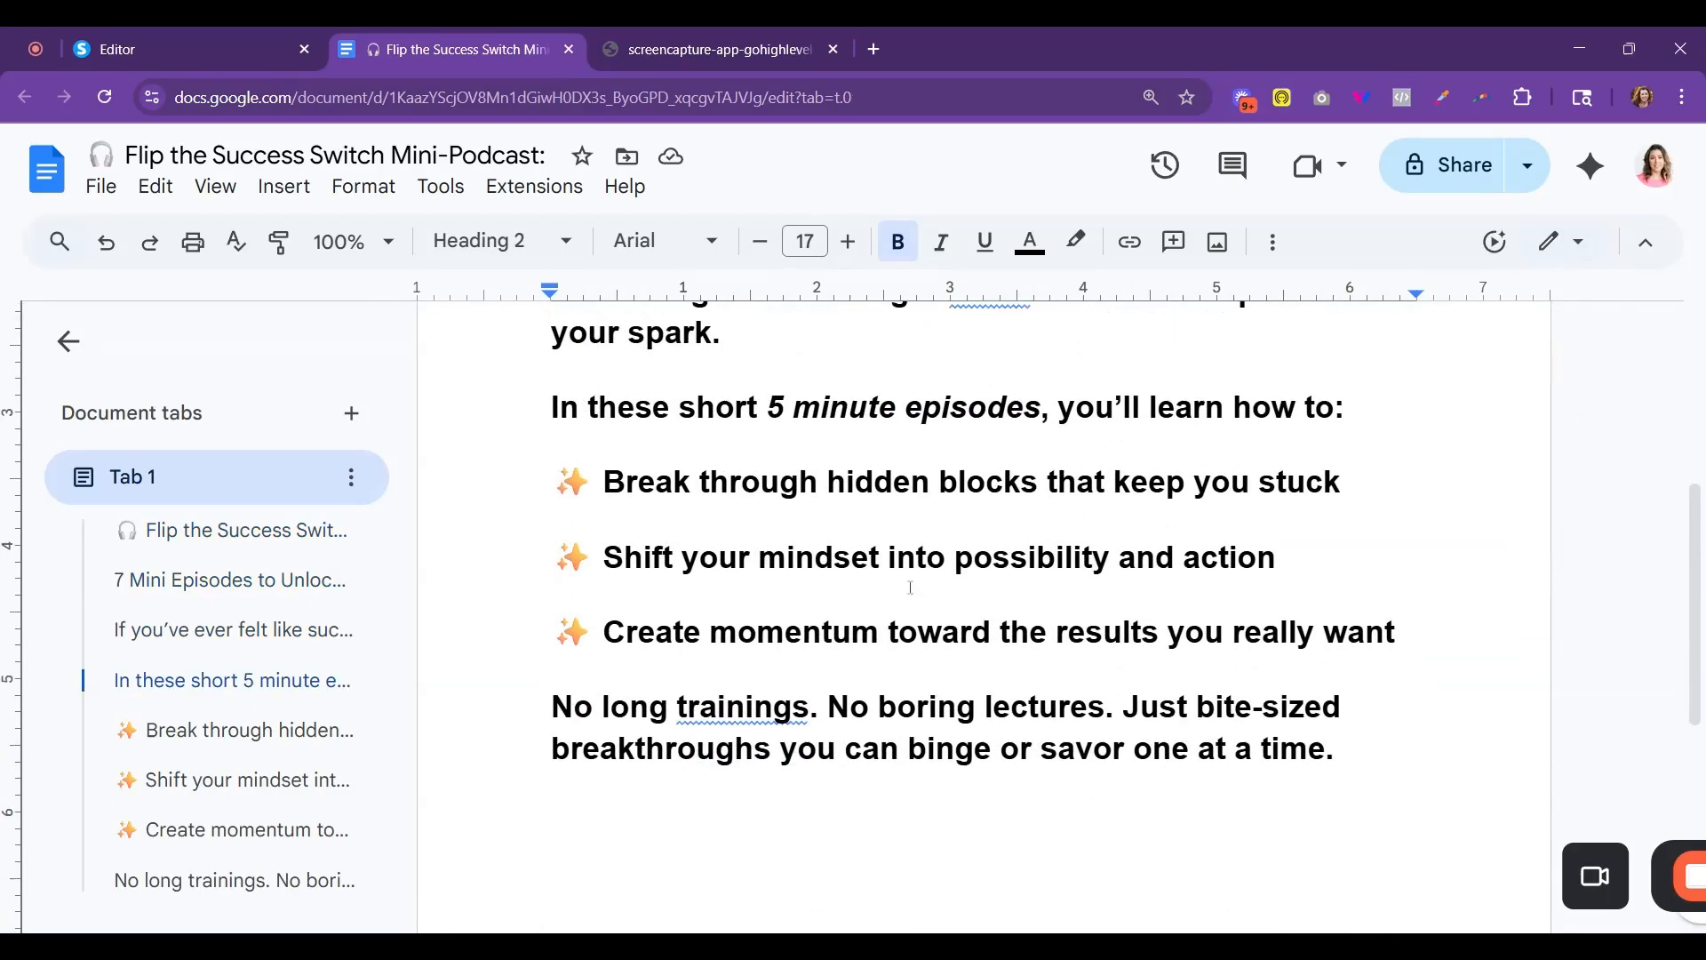
scroll(822, 493, "up", 4)
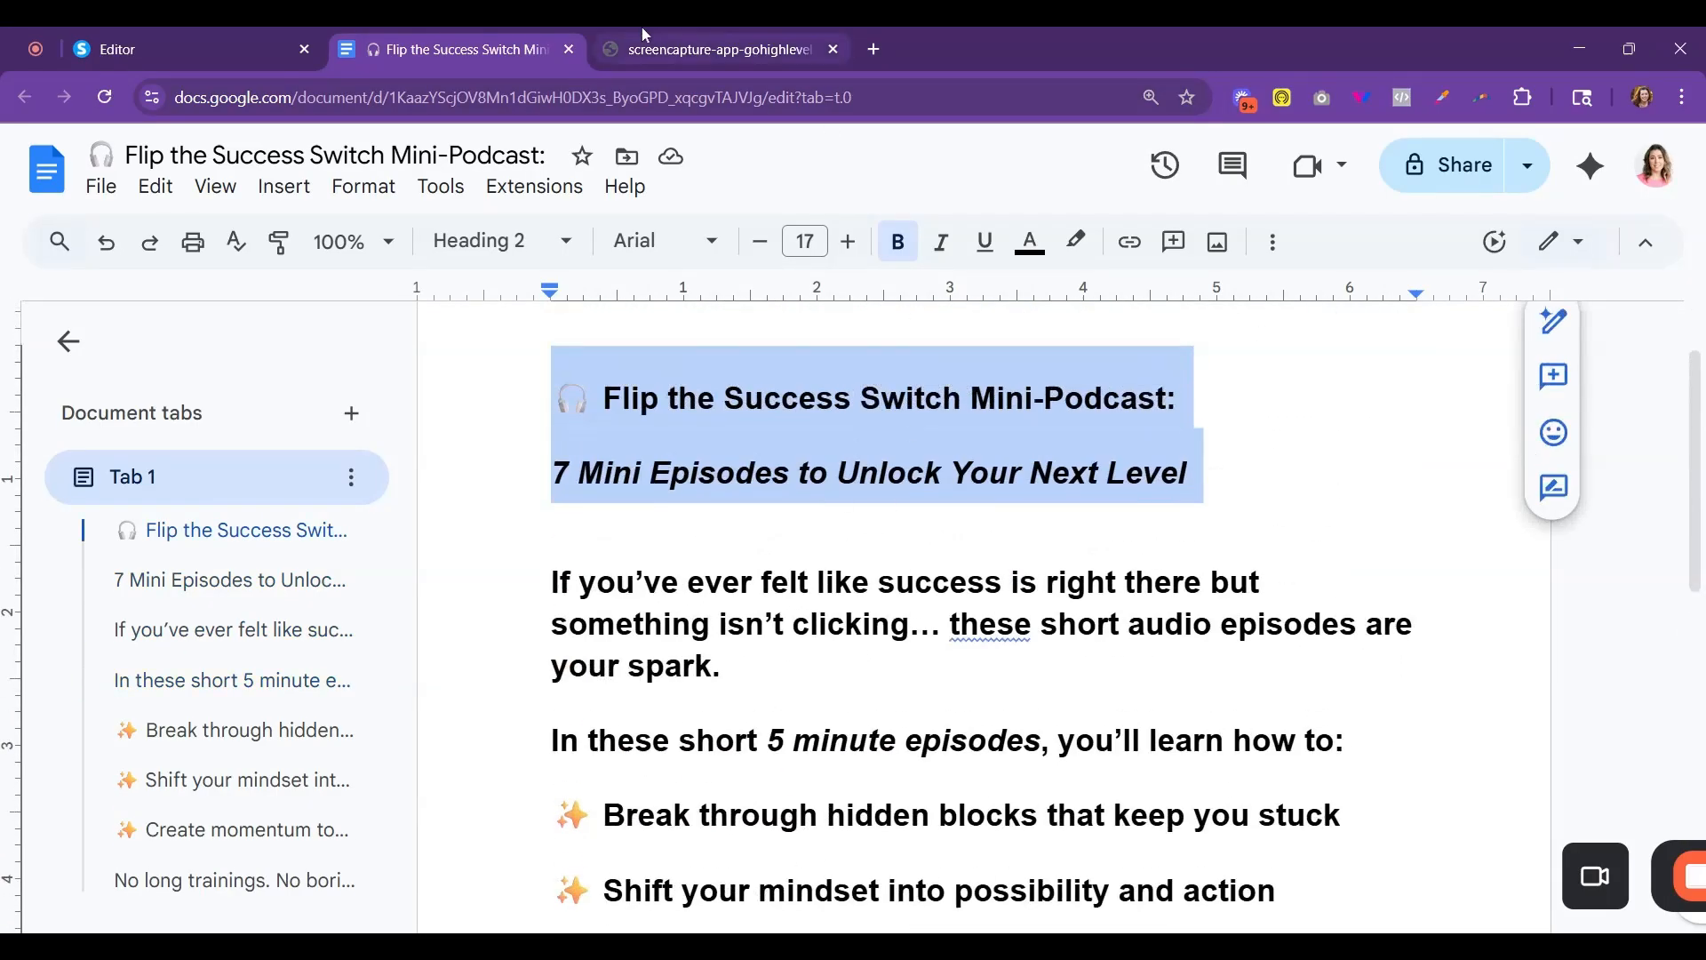
- Return to the systeme.io editor and place a headline element with a text element below it in the row's empty second column
left_click(702, 49)
left_click(204, 48)
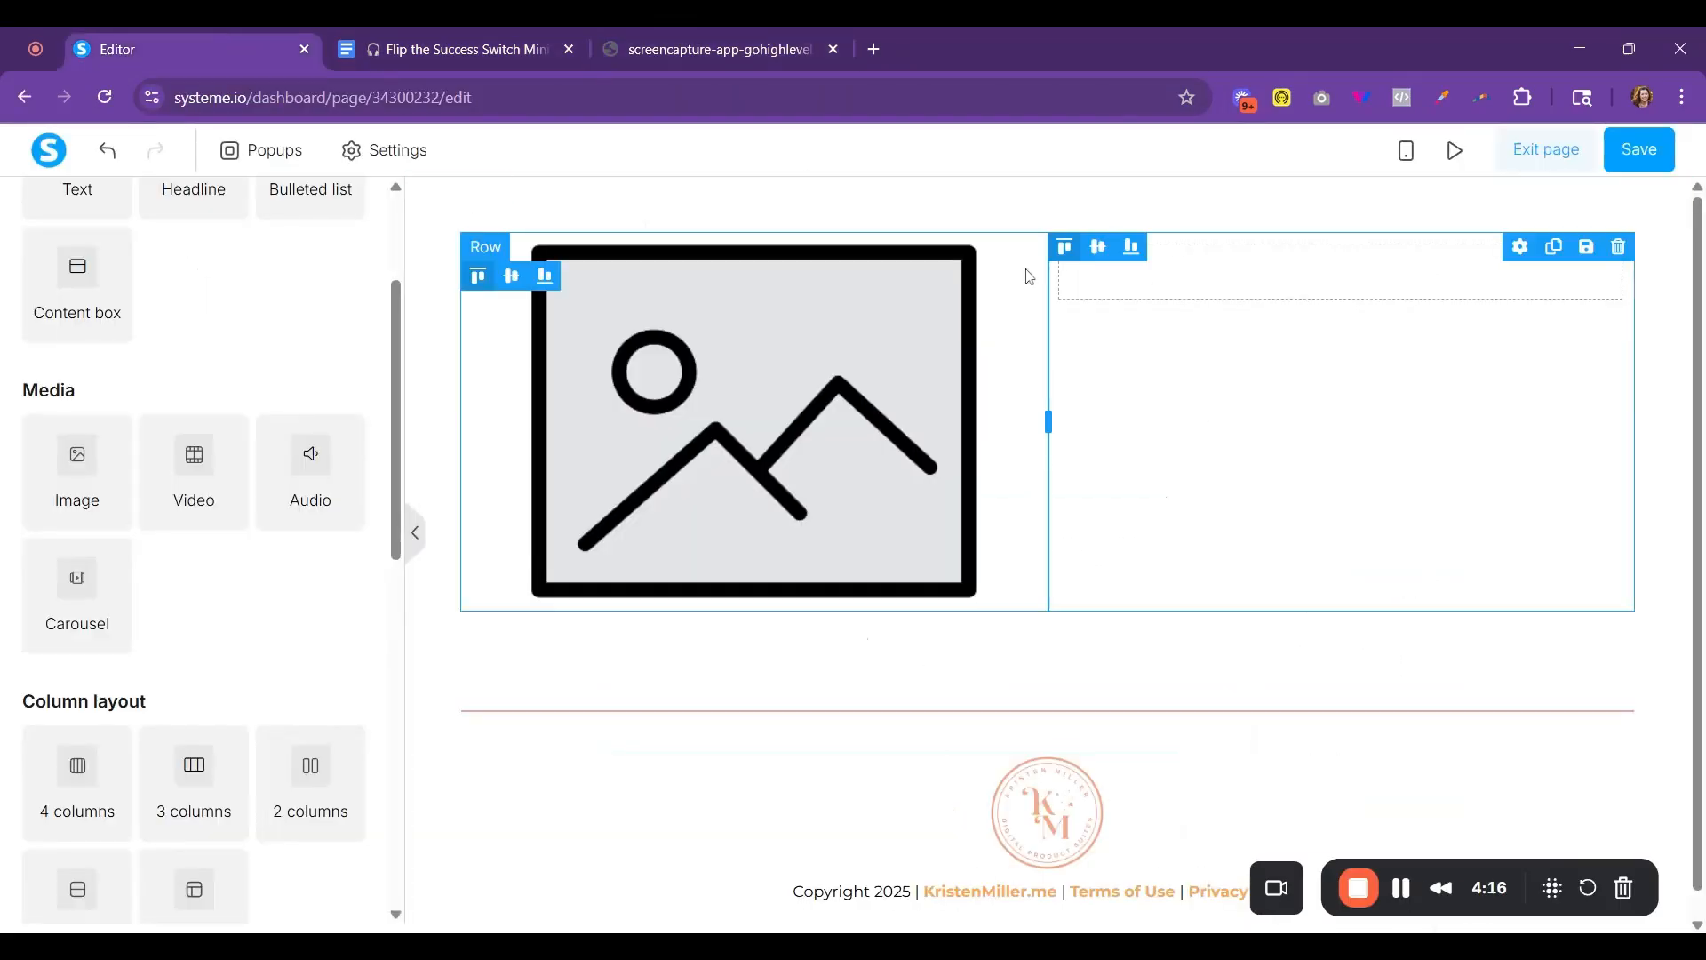
scroll(186, 382, "up", 3)
left_click_drag(188, 395, 1401, 283)
left_click_drag(100, 380, 1238, 418)
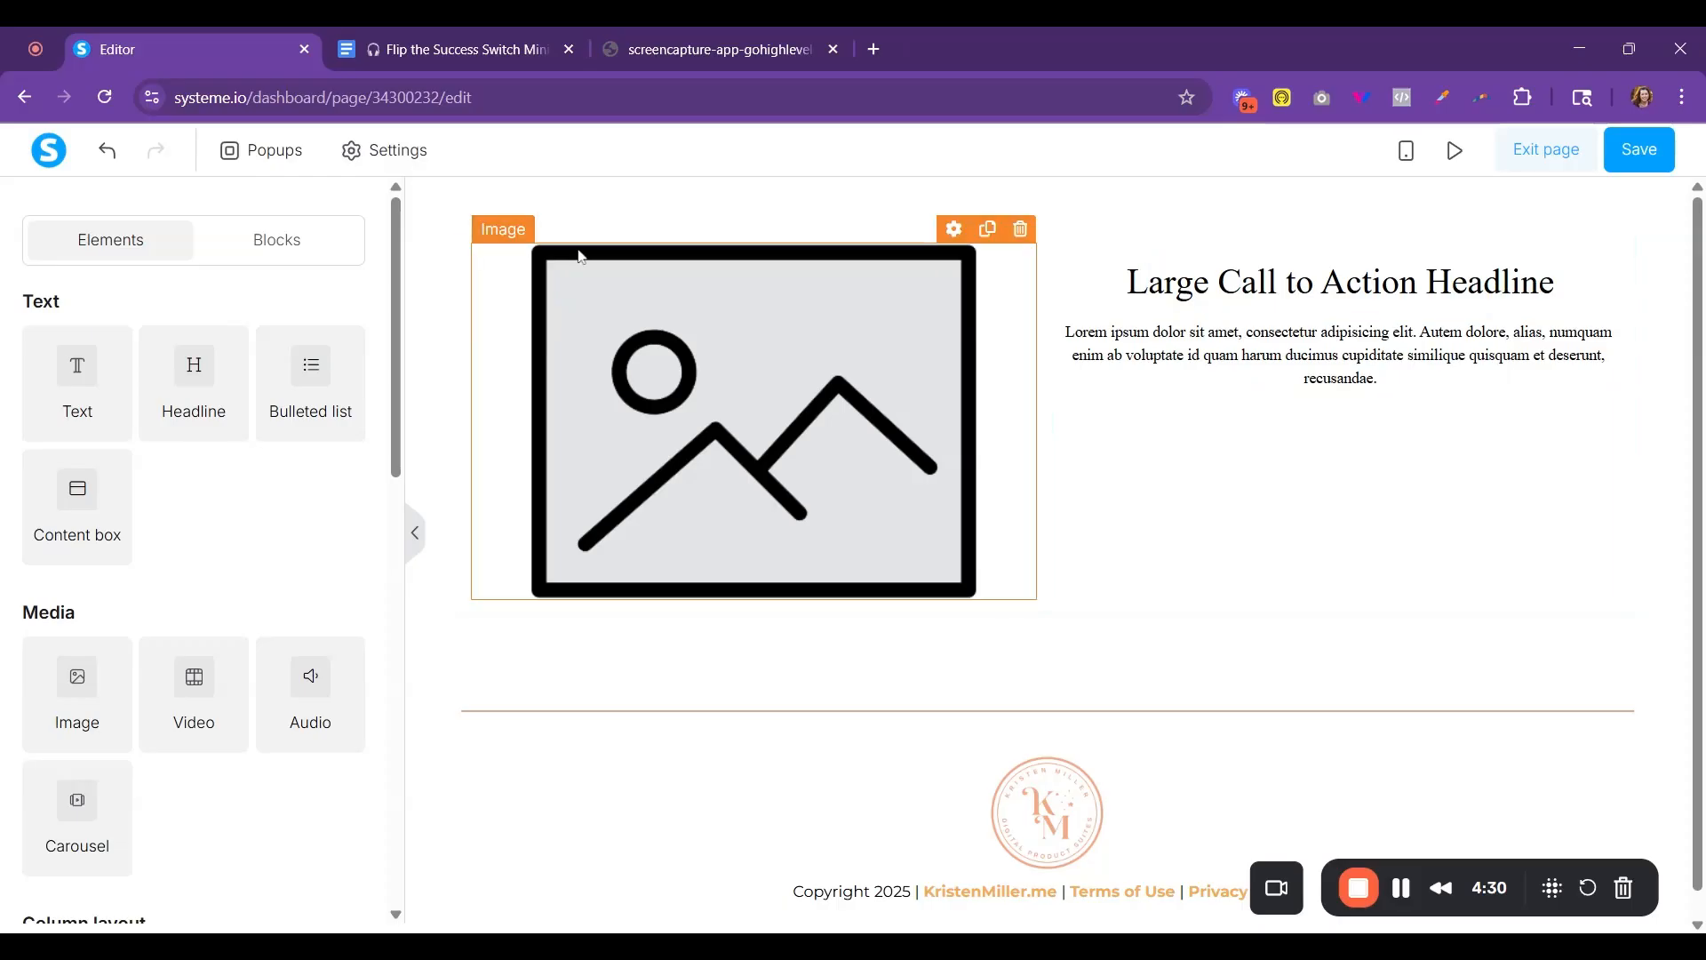
- Set the page's default typography to the Google font Montserrat
left_click(414, 162)
left_click(182, 347)
left_click(94, 433)
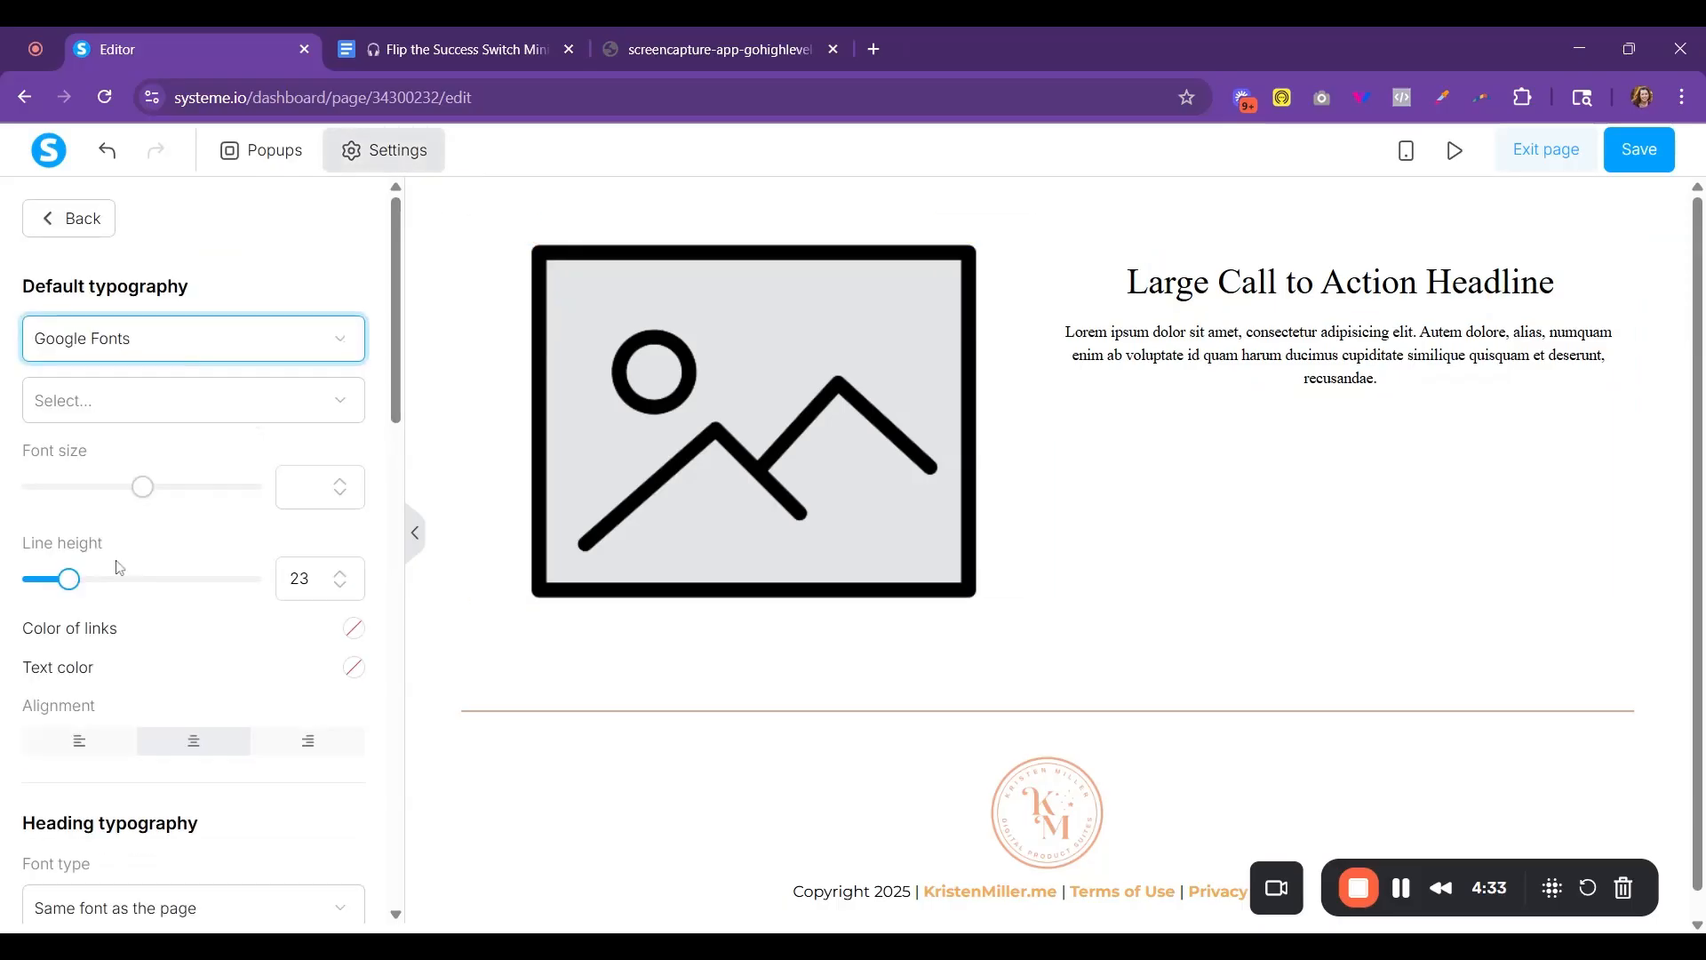
left_click(98, 400)
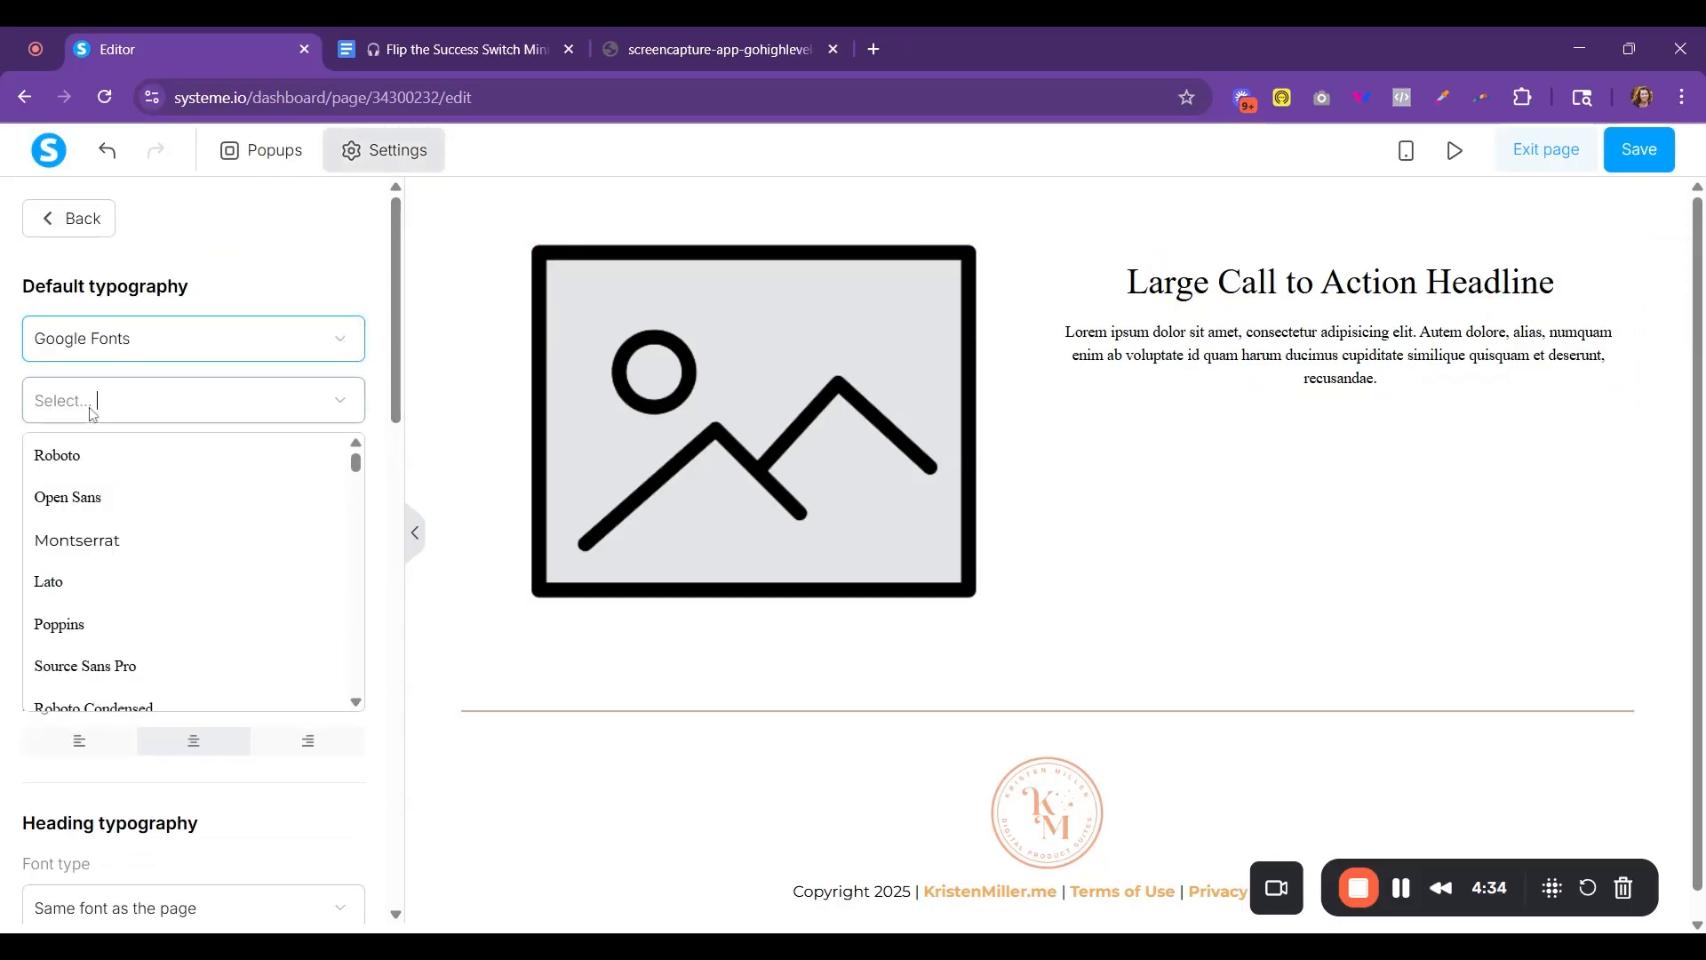
left_click(124, 553)
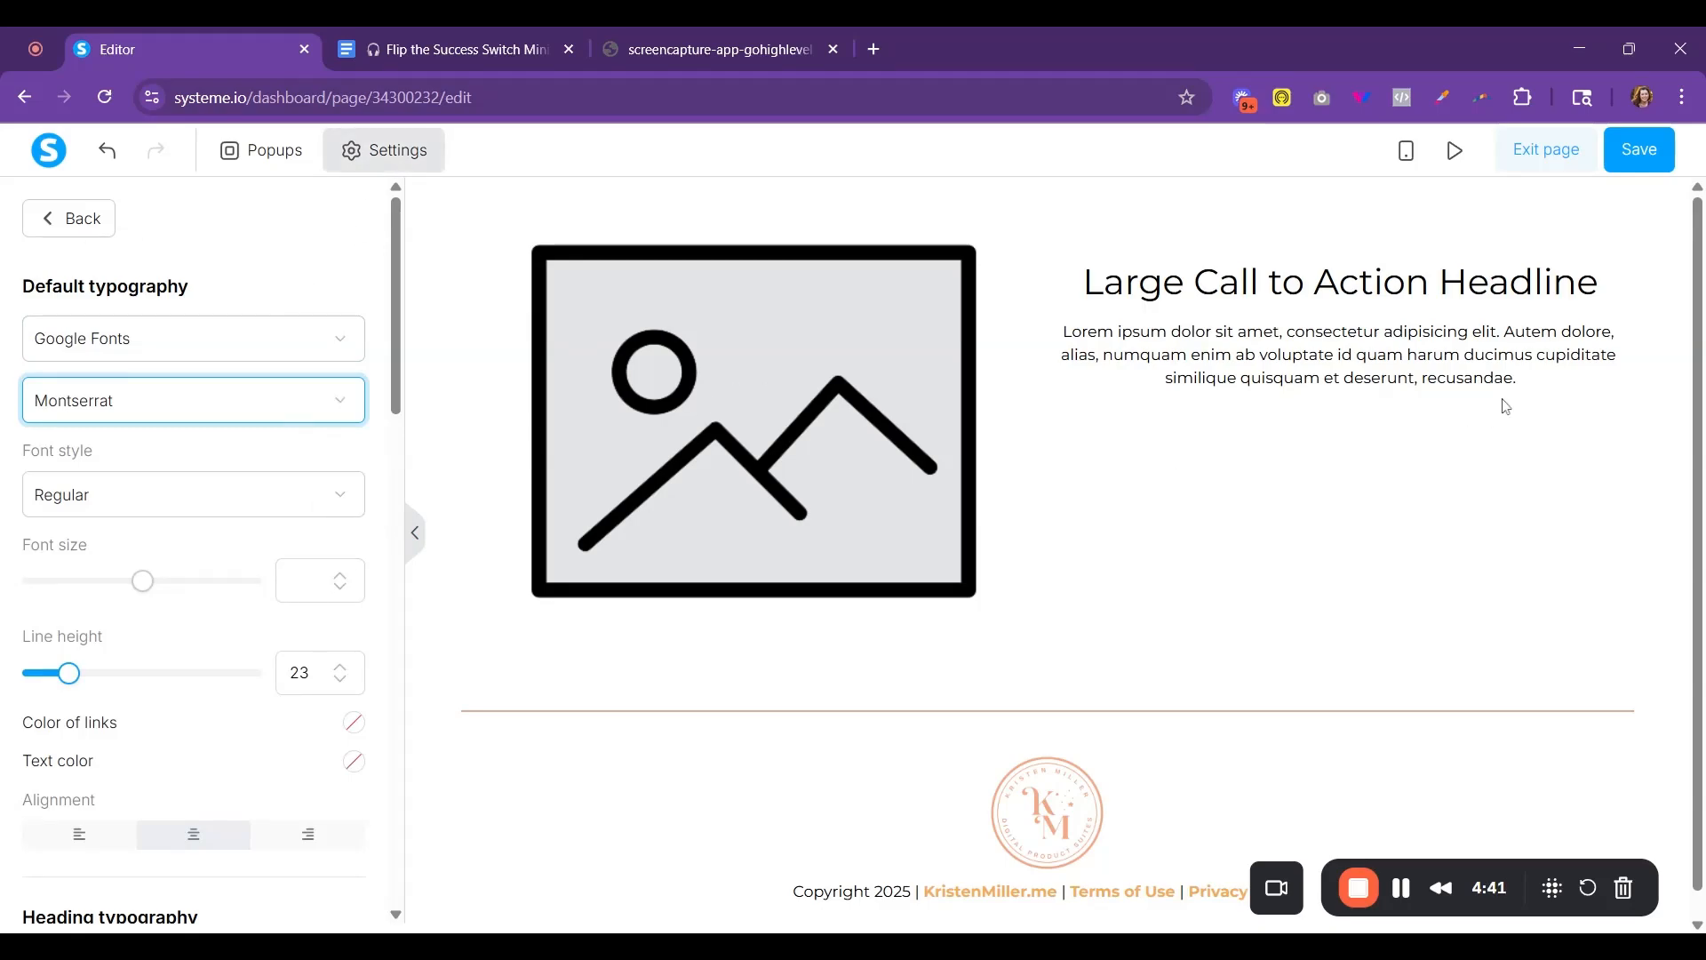
left_click(66, 219)
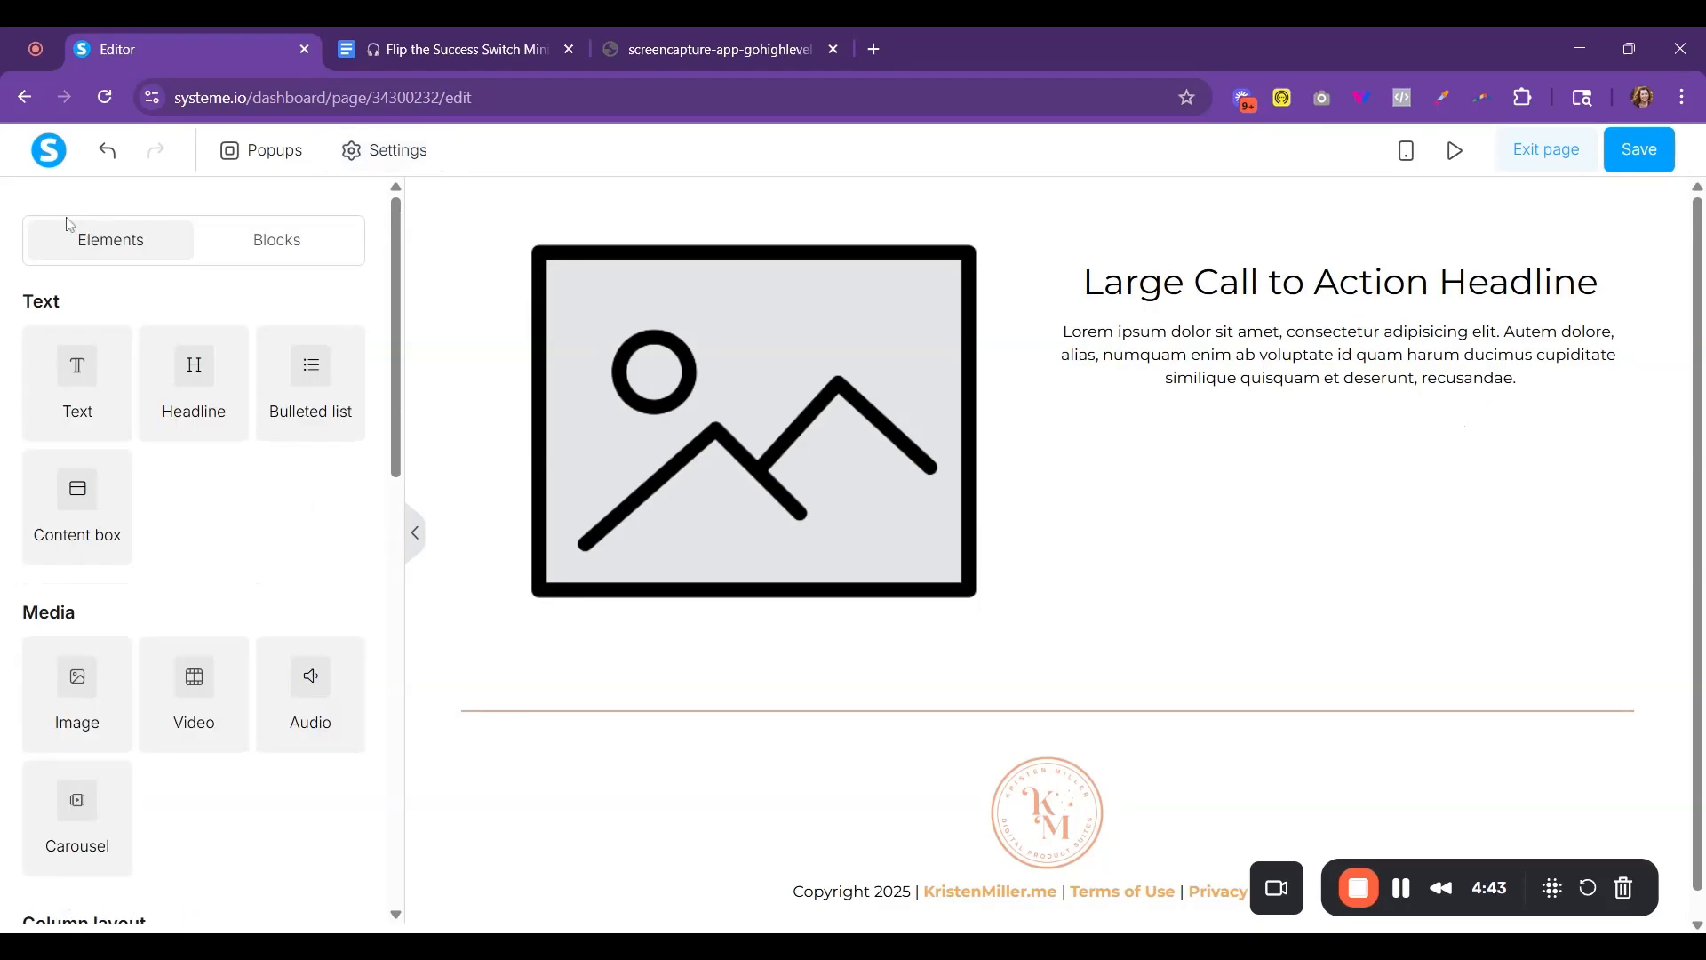
- Replace the placeholder headline in the second column with the copied "Flip the Success Switch Mini-Podcast" title and subtitle
left_click(474, 61)
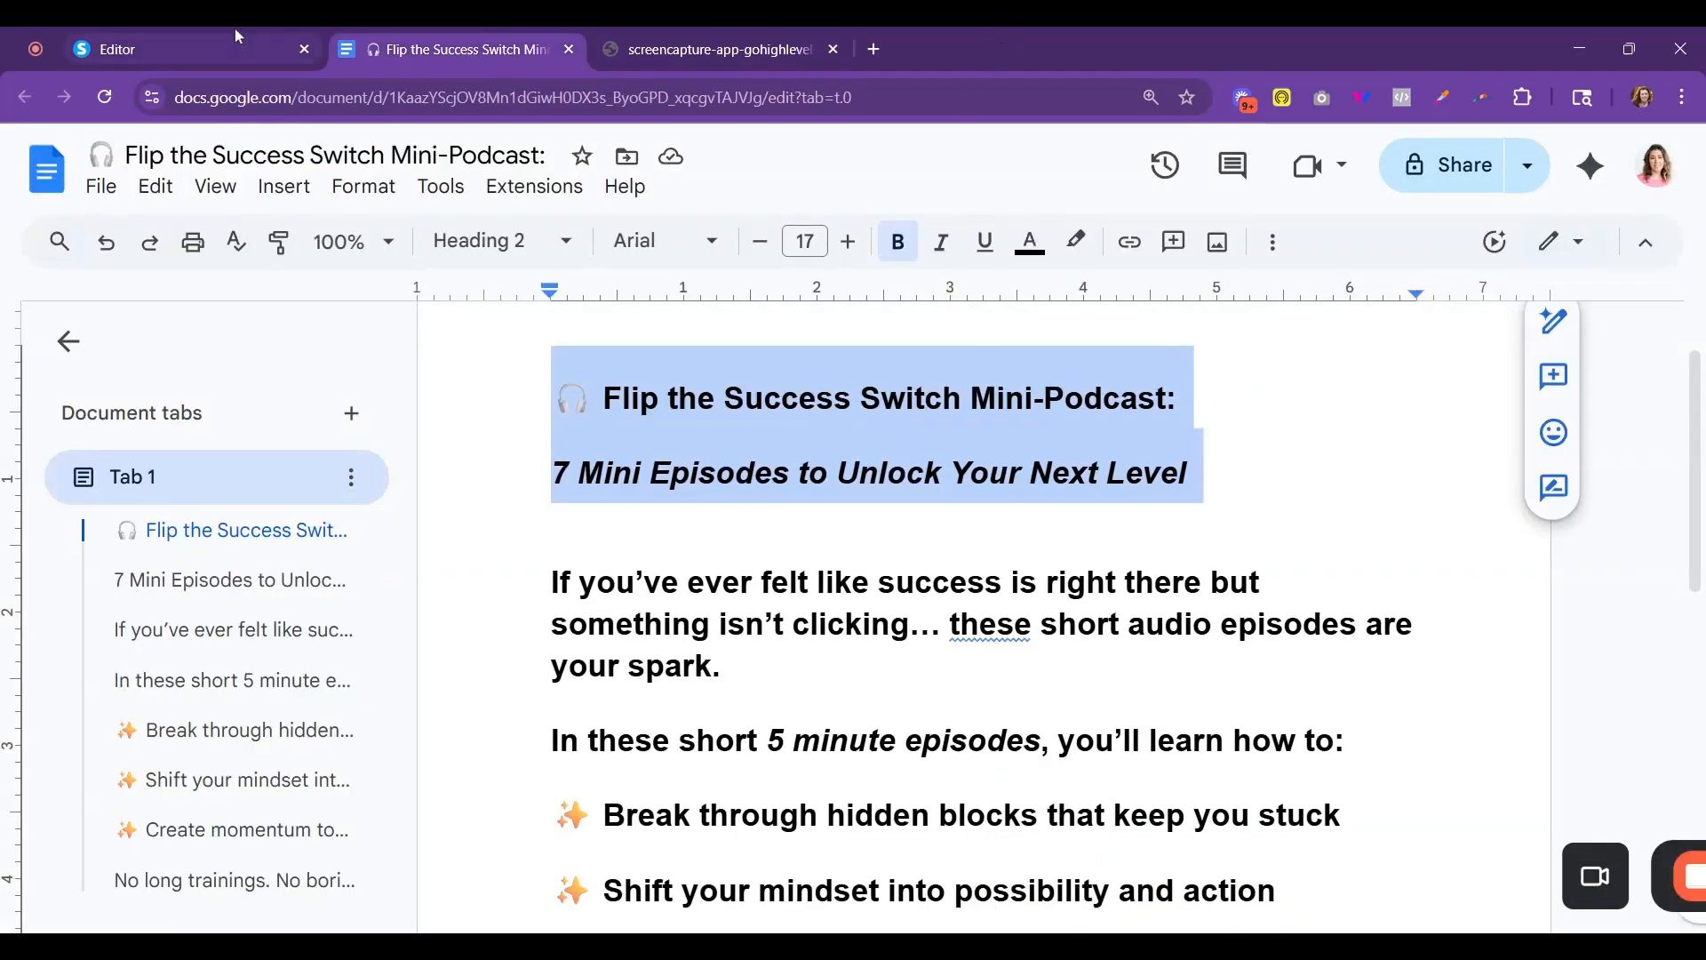
left_click(187, 49)
triple_click(1358, 285)
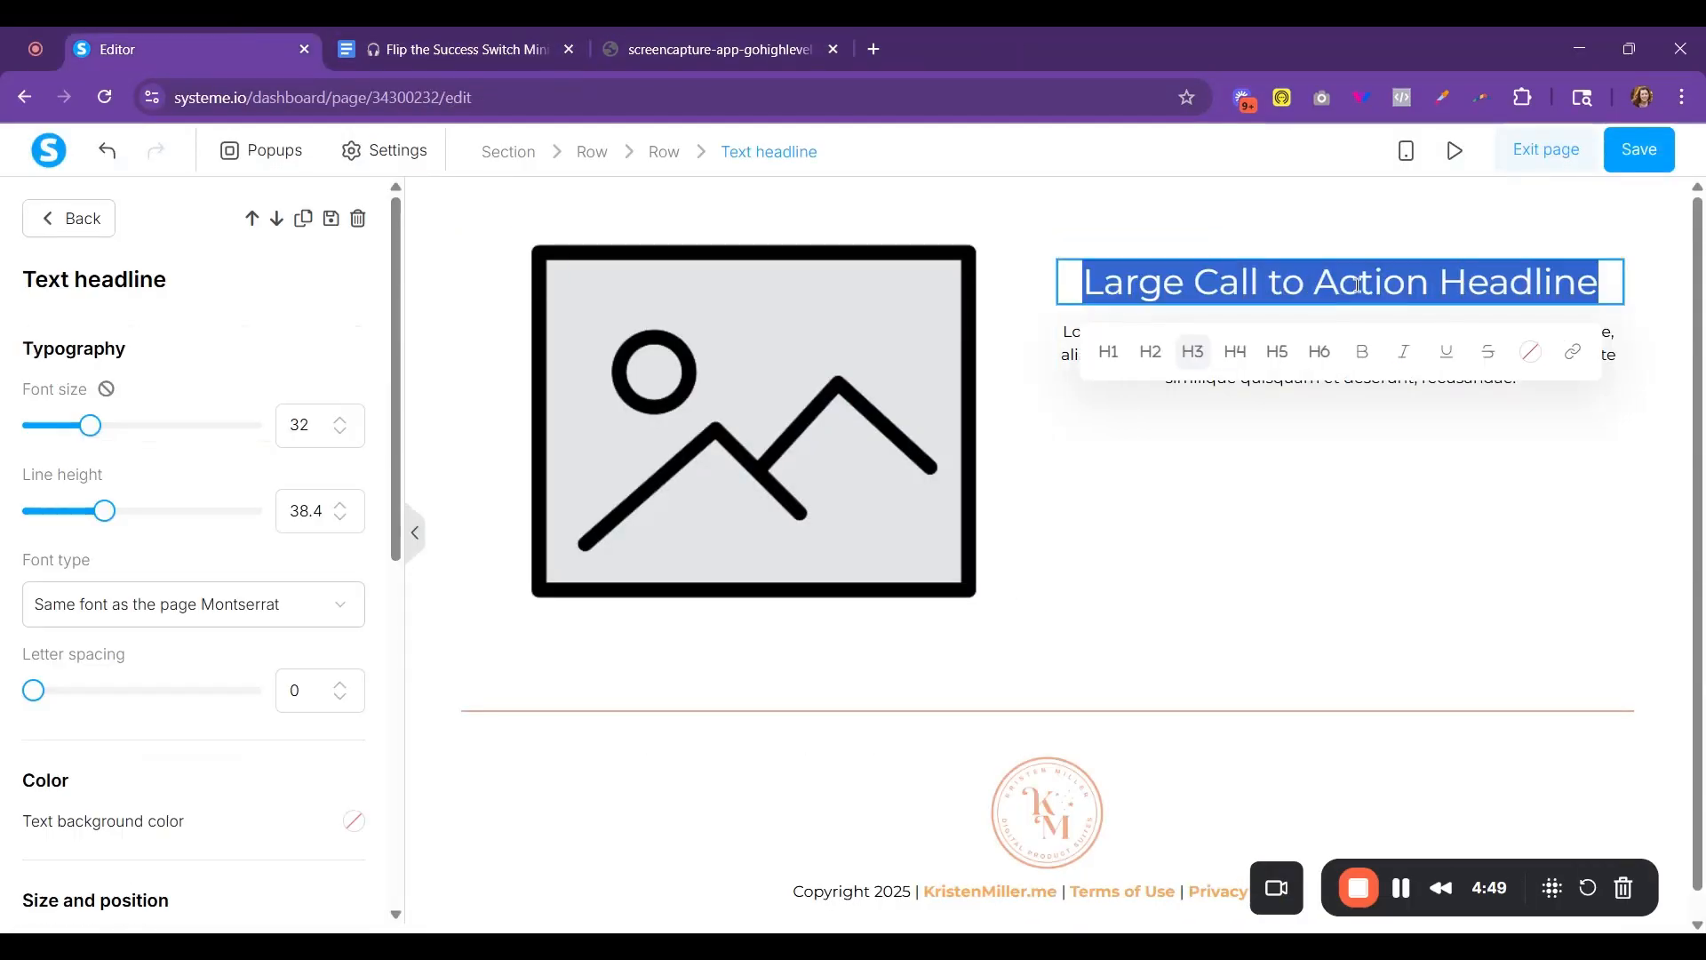
type("🎧 Flip the Success Switch Mini-Podcast: 7 Mini Episodes to Unlock Your Next Level")
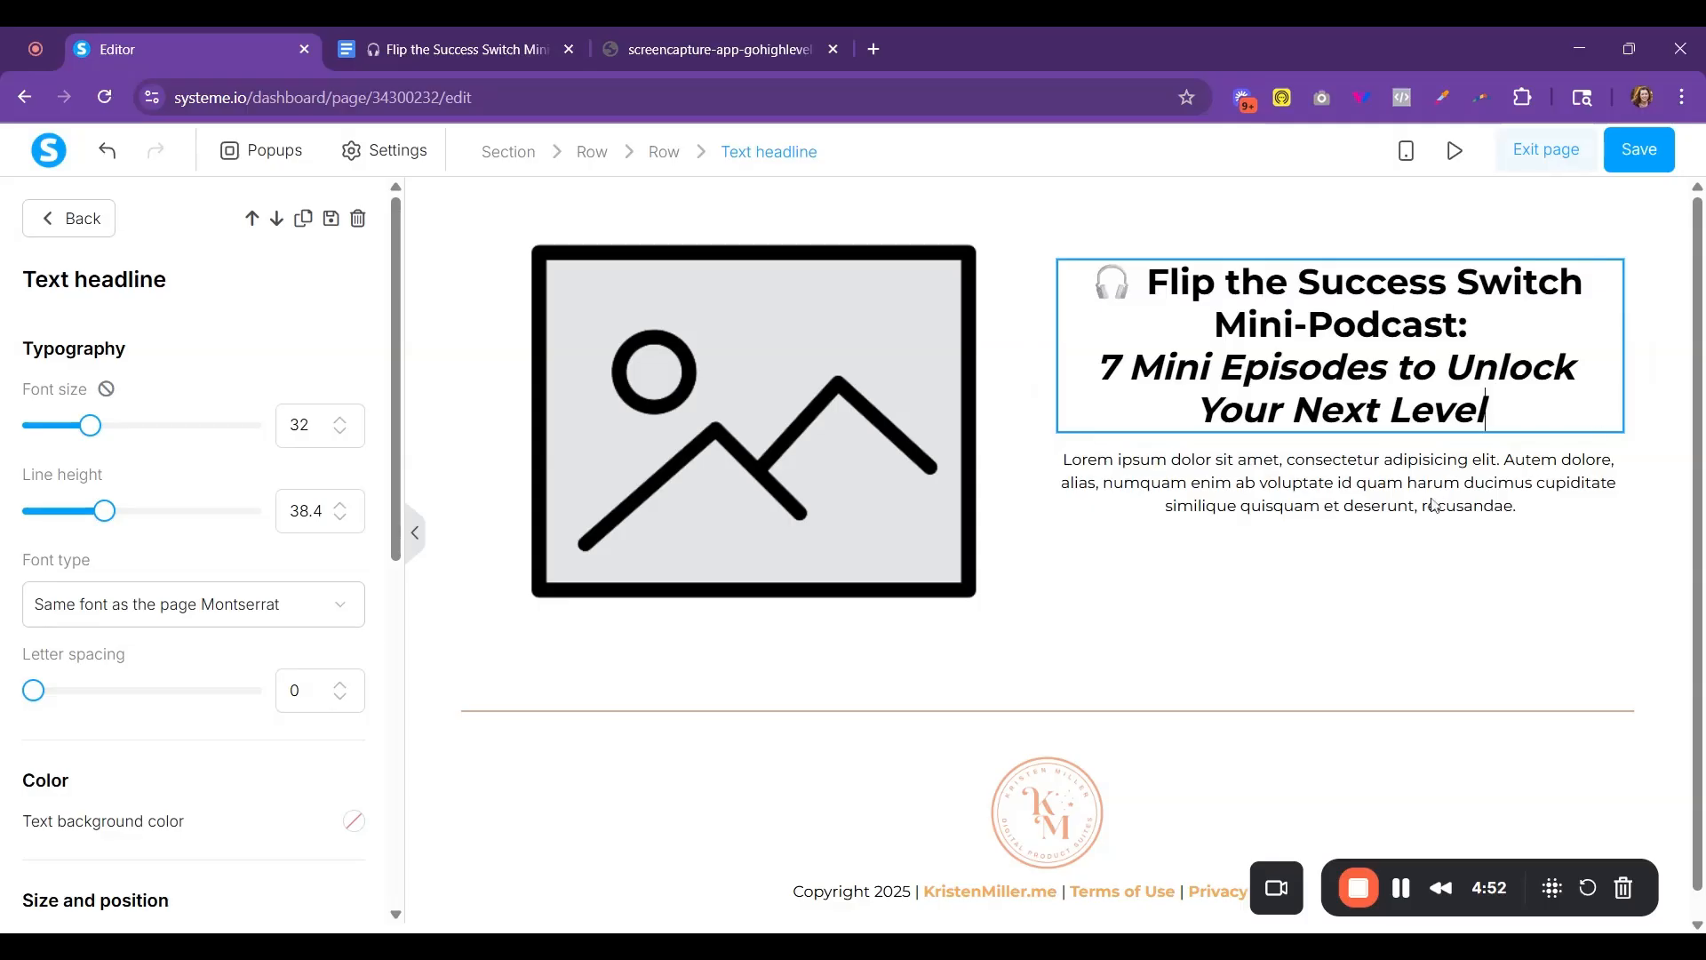
left_click(716, 217)
- Copy the body copy from "If you've ever felt like success" onward in Google Docs and replace the editor's placeholder paragraph with it
left_click(484, 51)
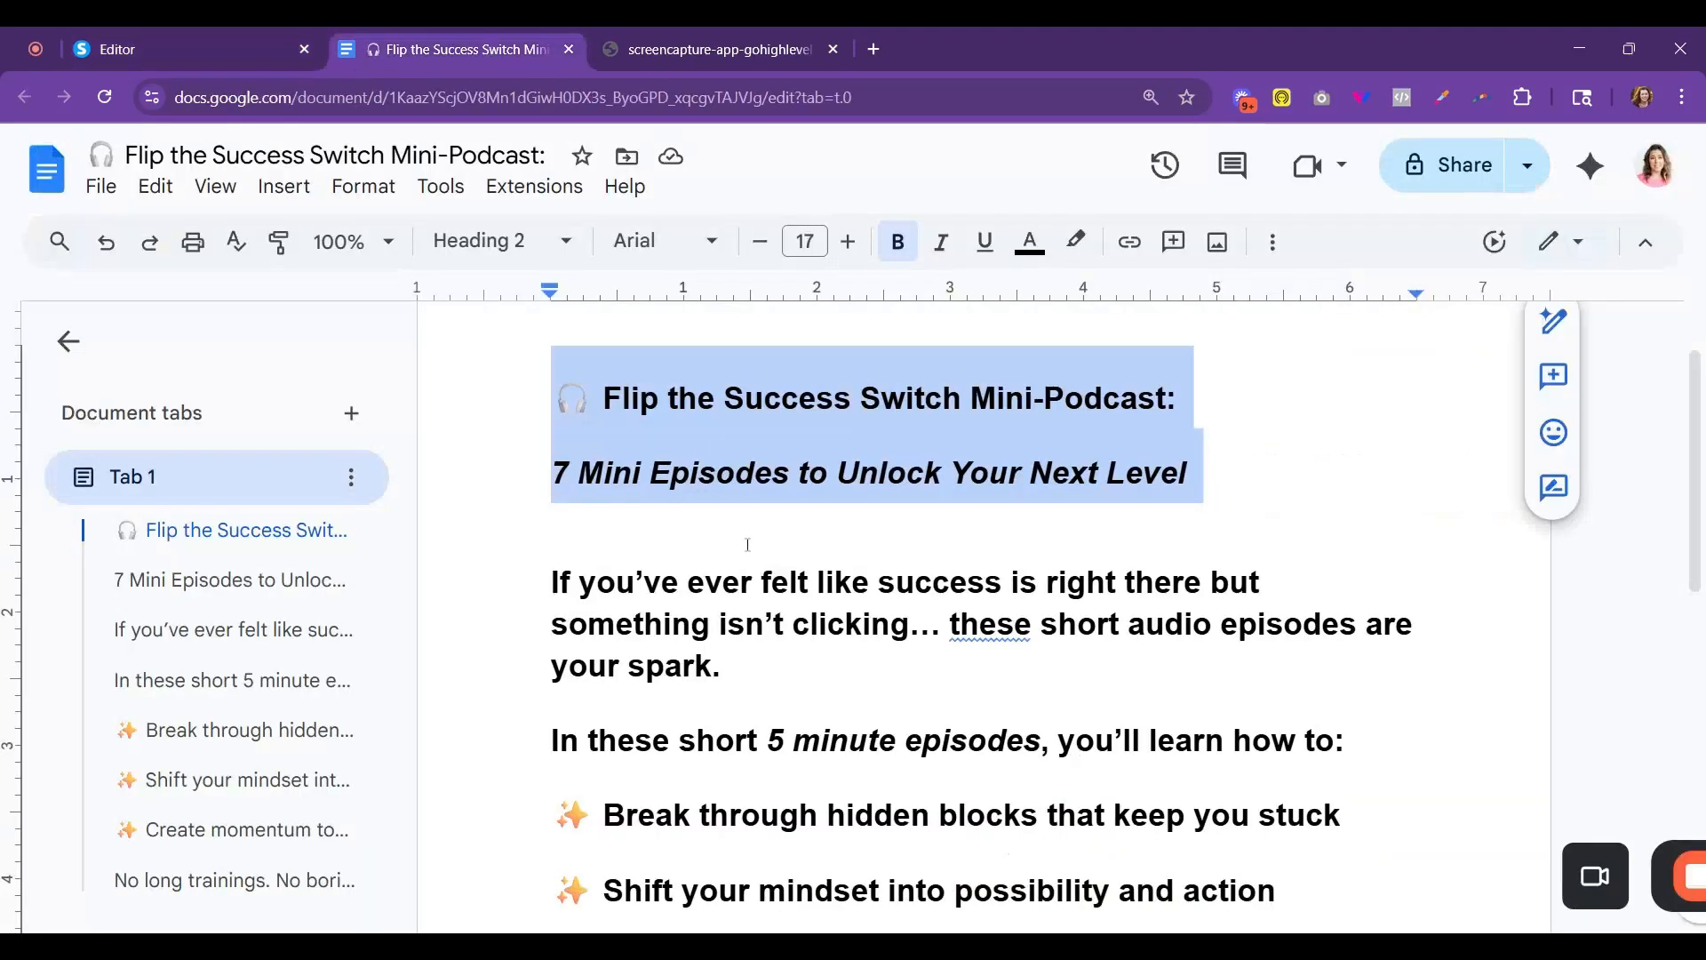
scroll(604, 459, "down", 3)
left_click_drag(547, 377, 1401, 449)
key("ctrl+c")
scroll(982, 628, "down", 5)
key("ctrl+1")
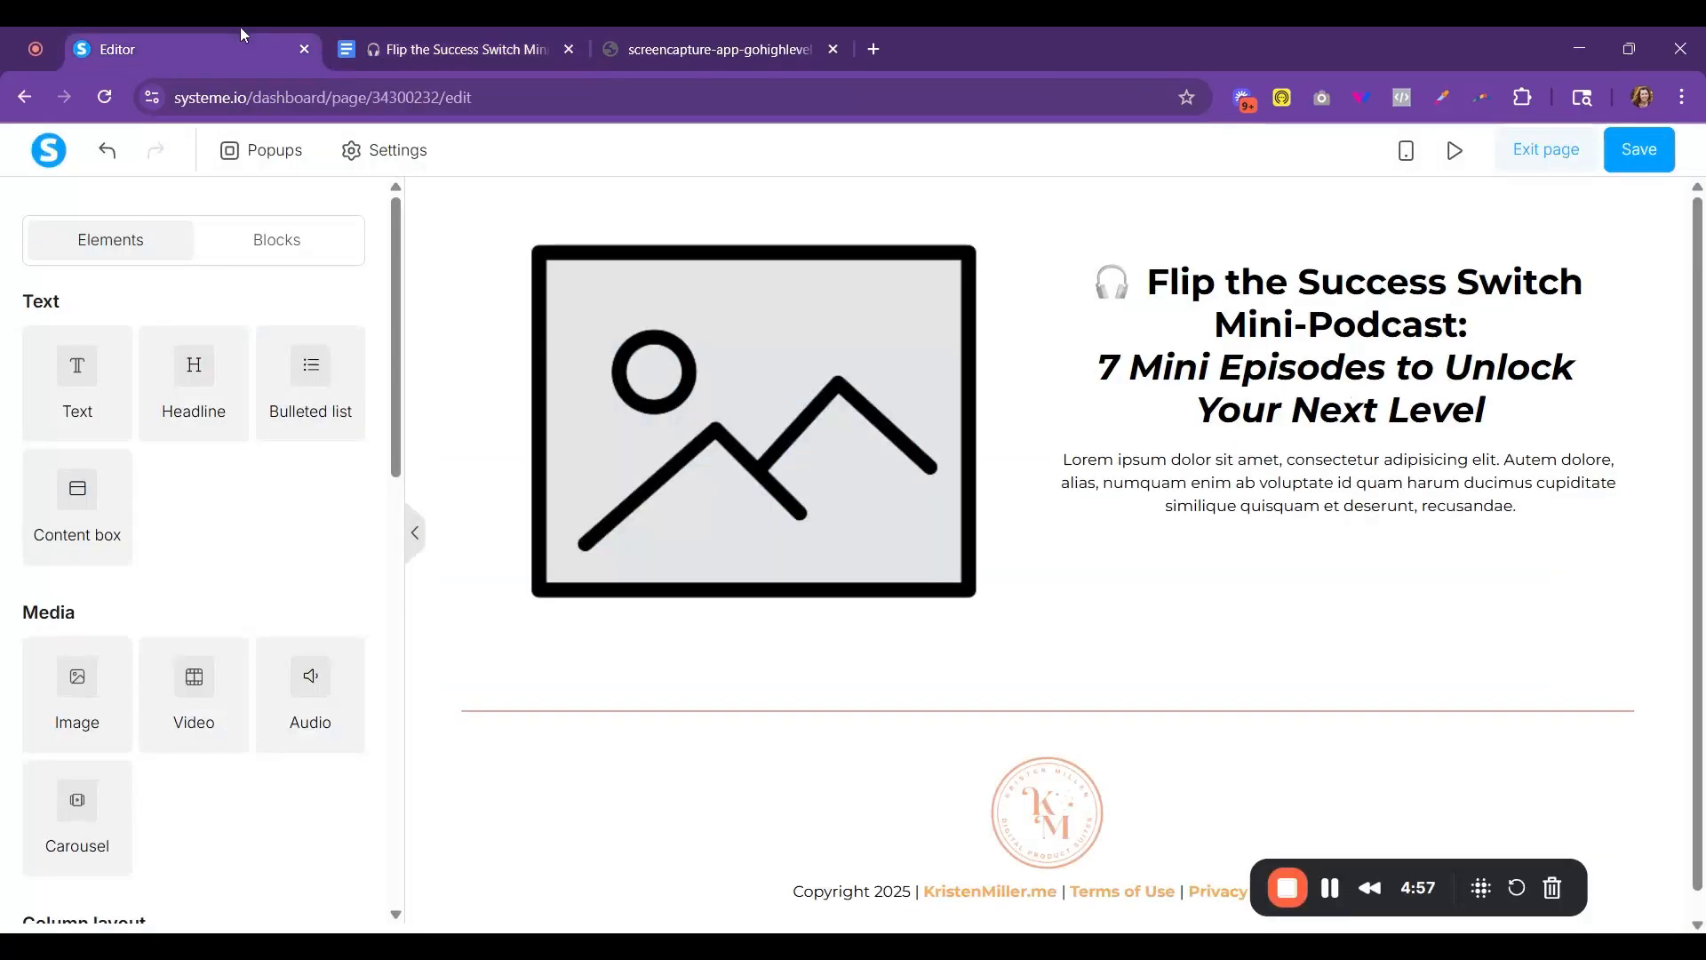
triple_click(1364, 492)
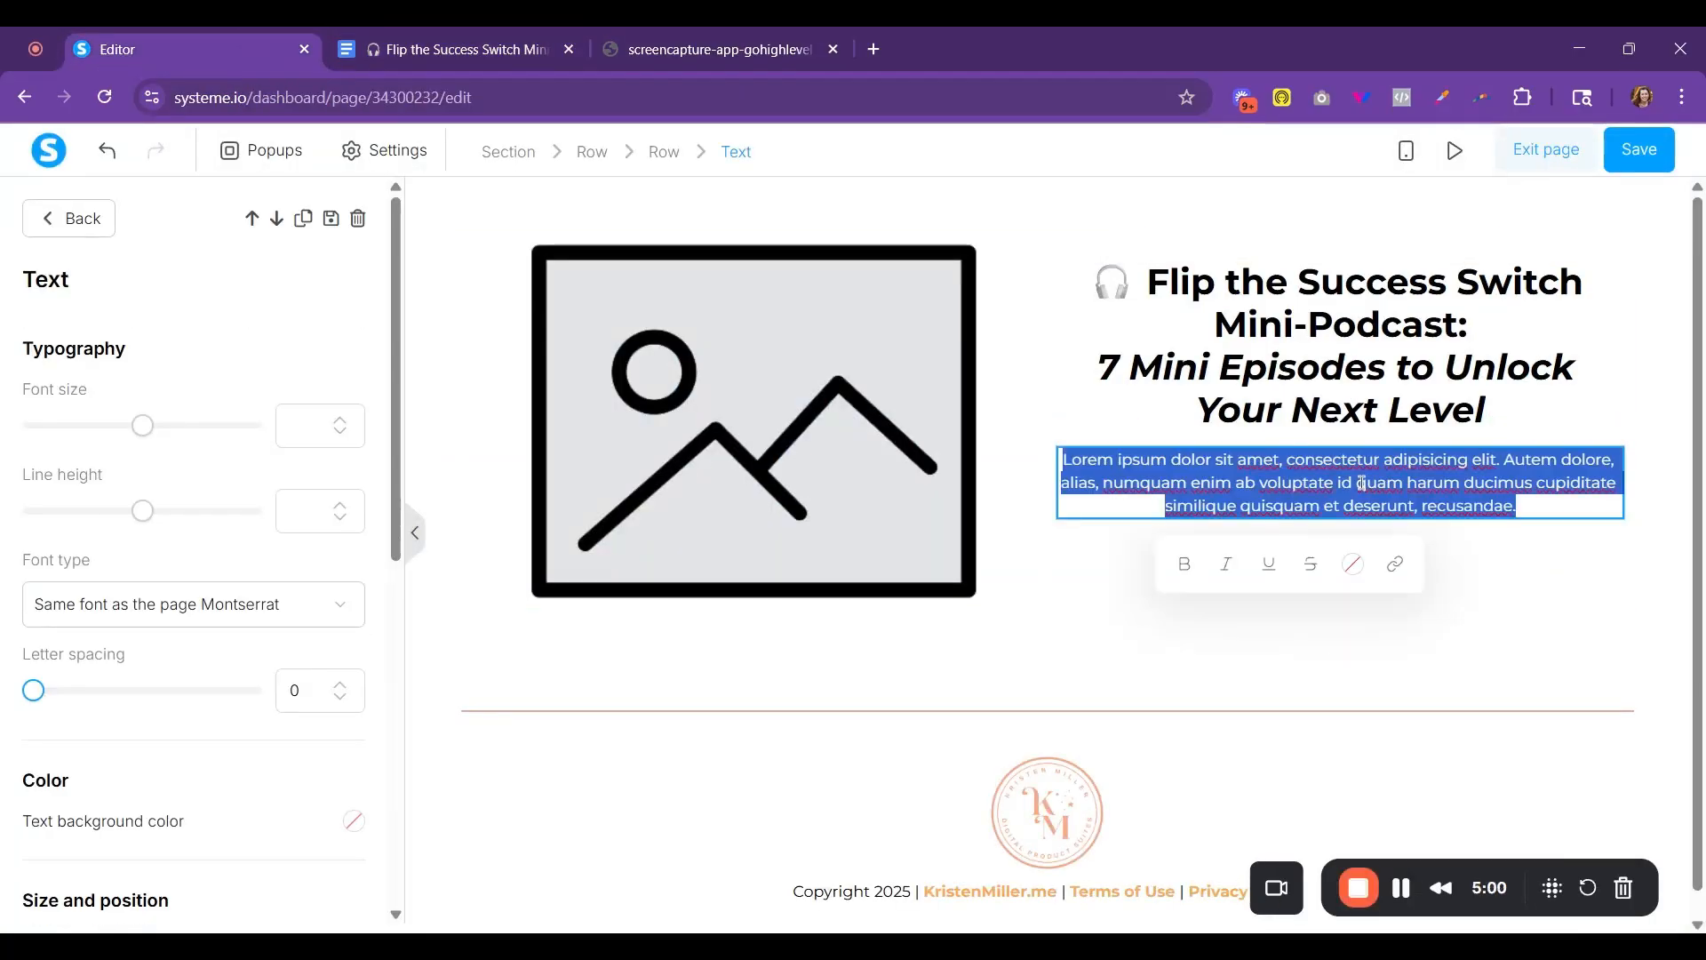
key("ctrl+v")
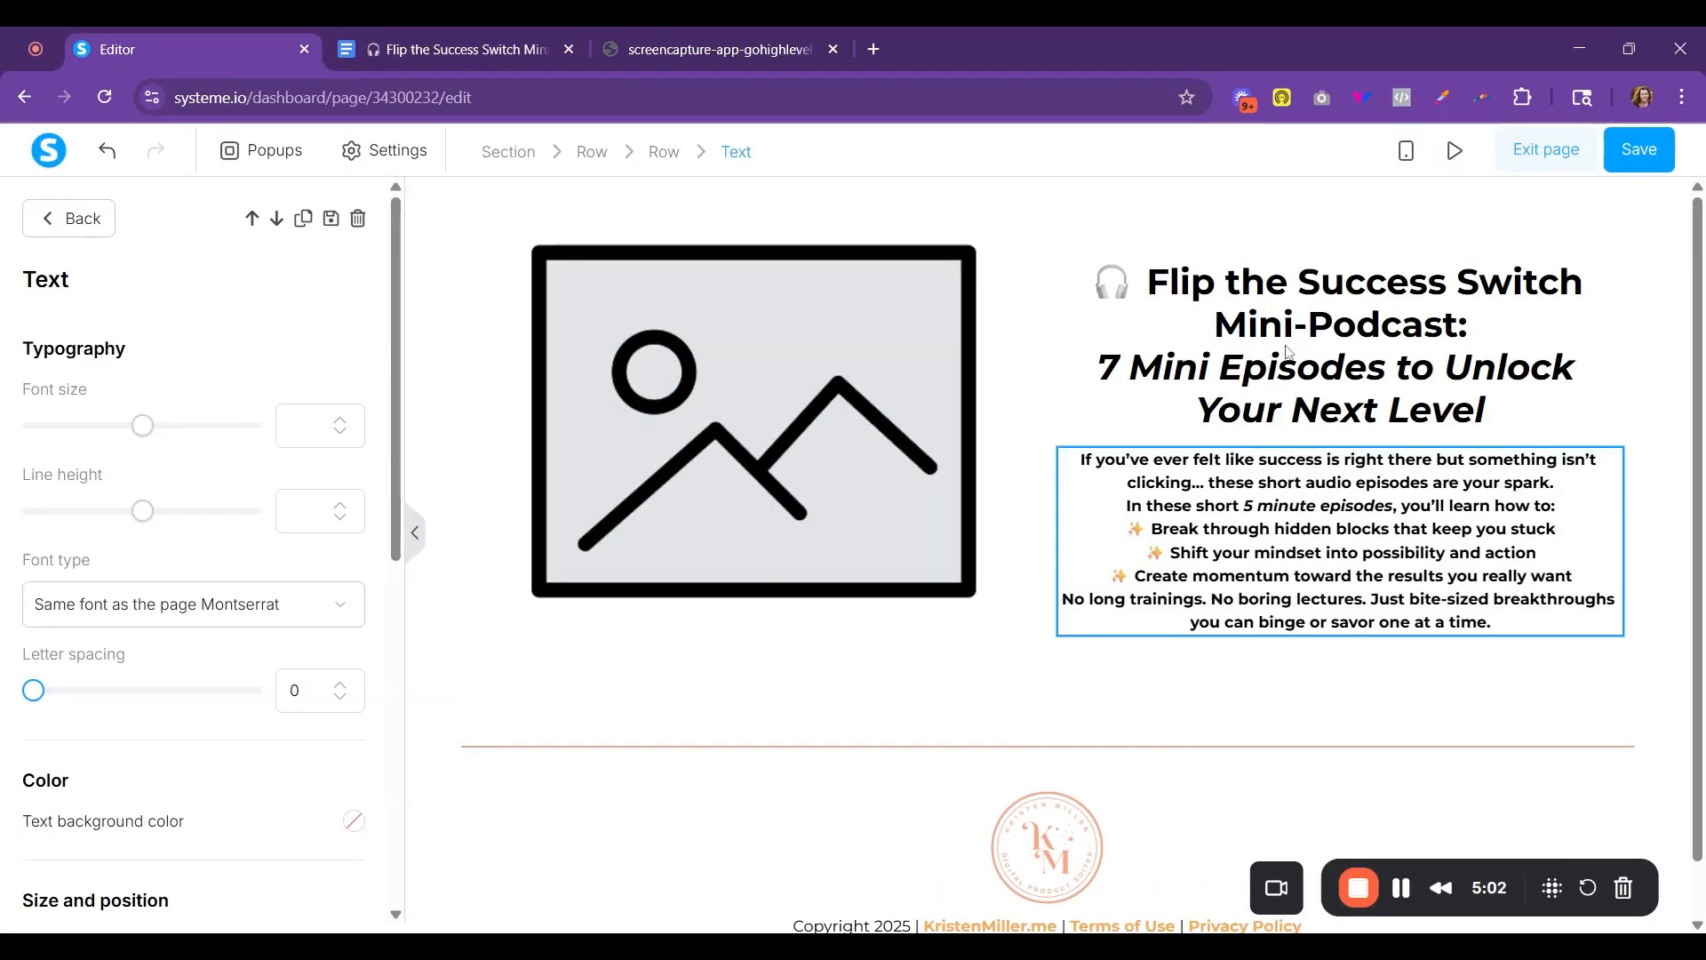
- Remove the bold formatting from the whole body text and align it left
key("ctrl+a")
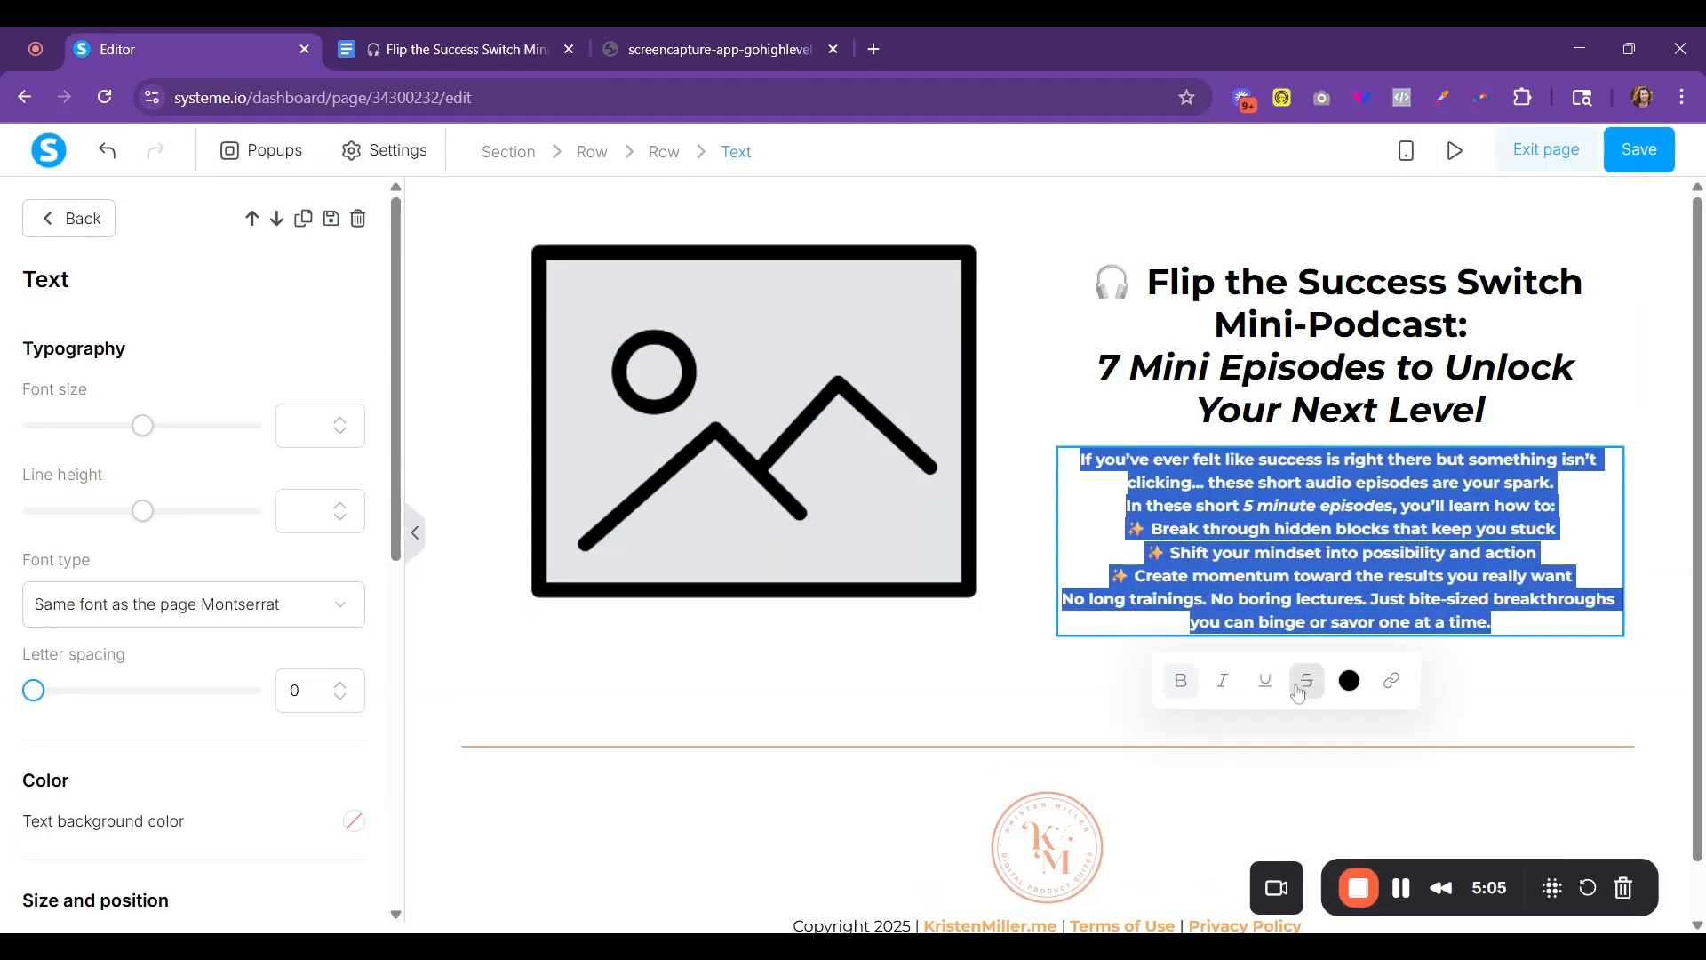
left_click(1189, 687)
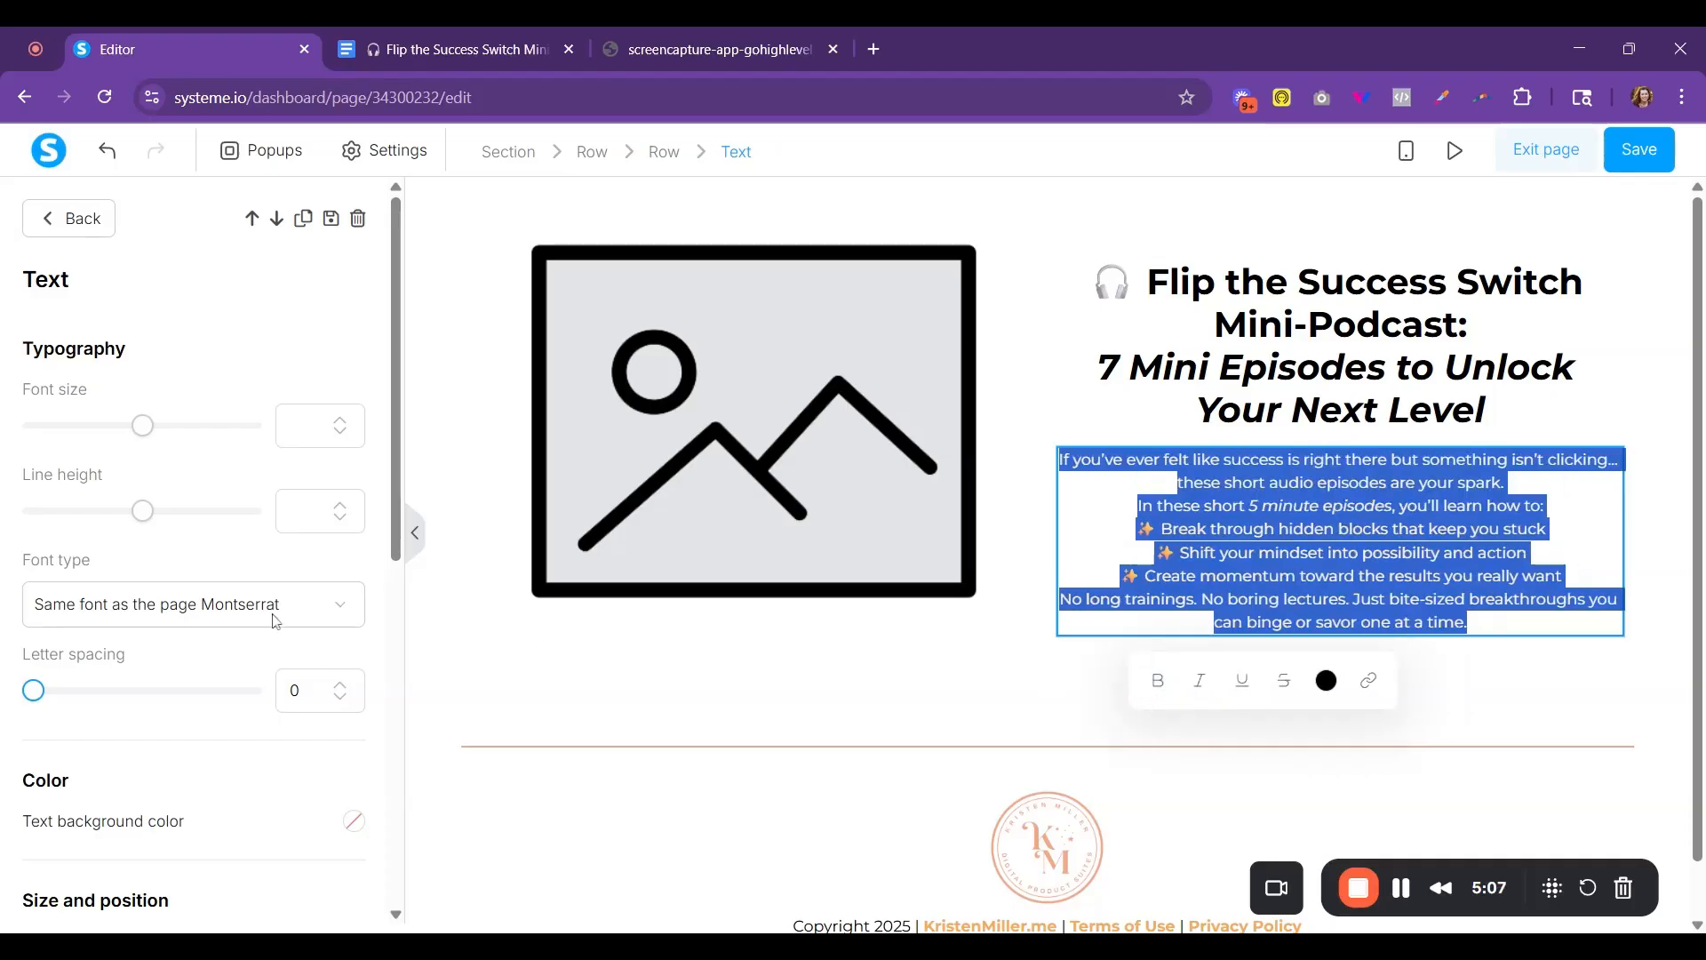
scroll(271, 693, "down", 4)
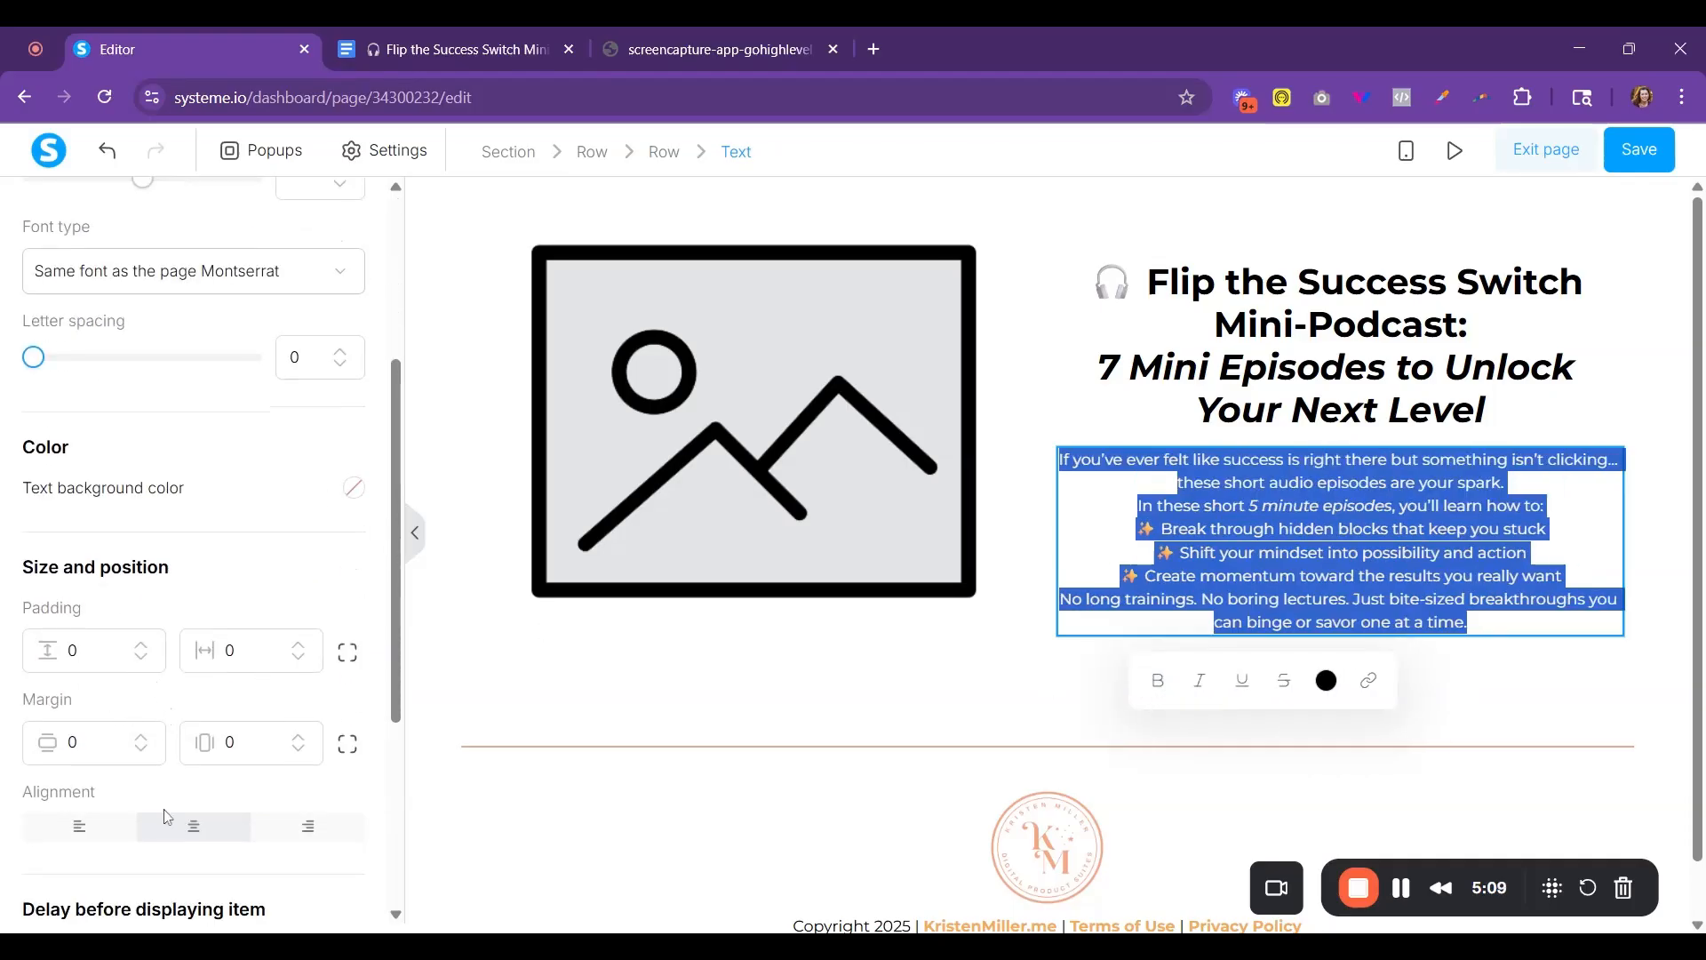
left_click(91, 831)
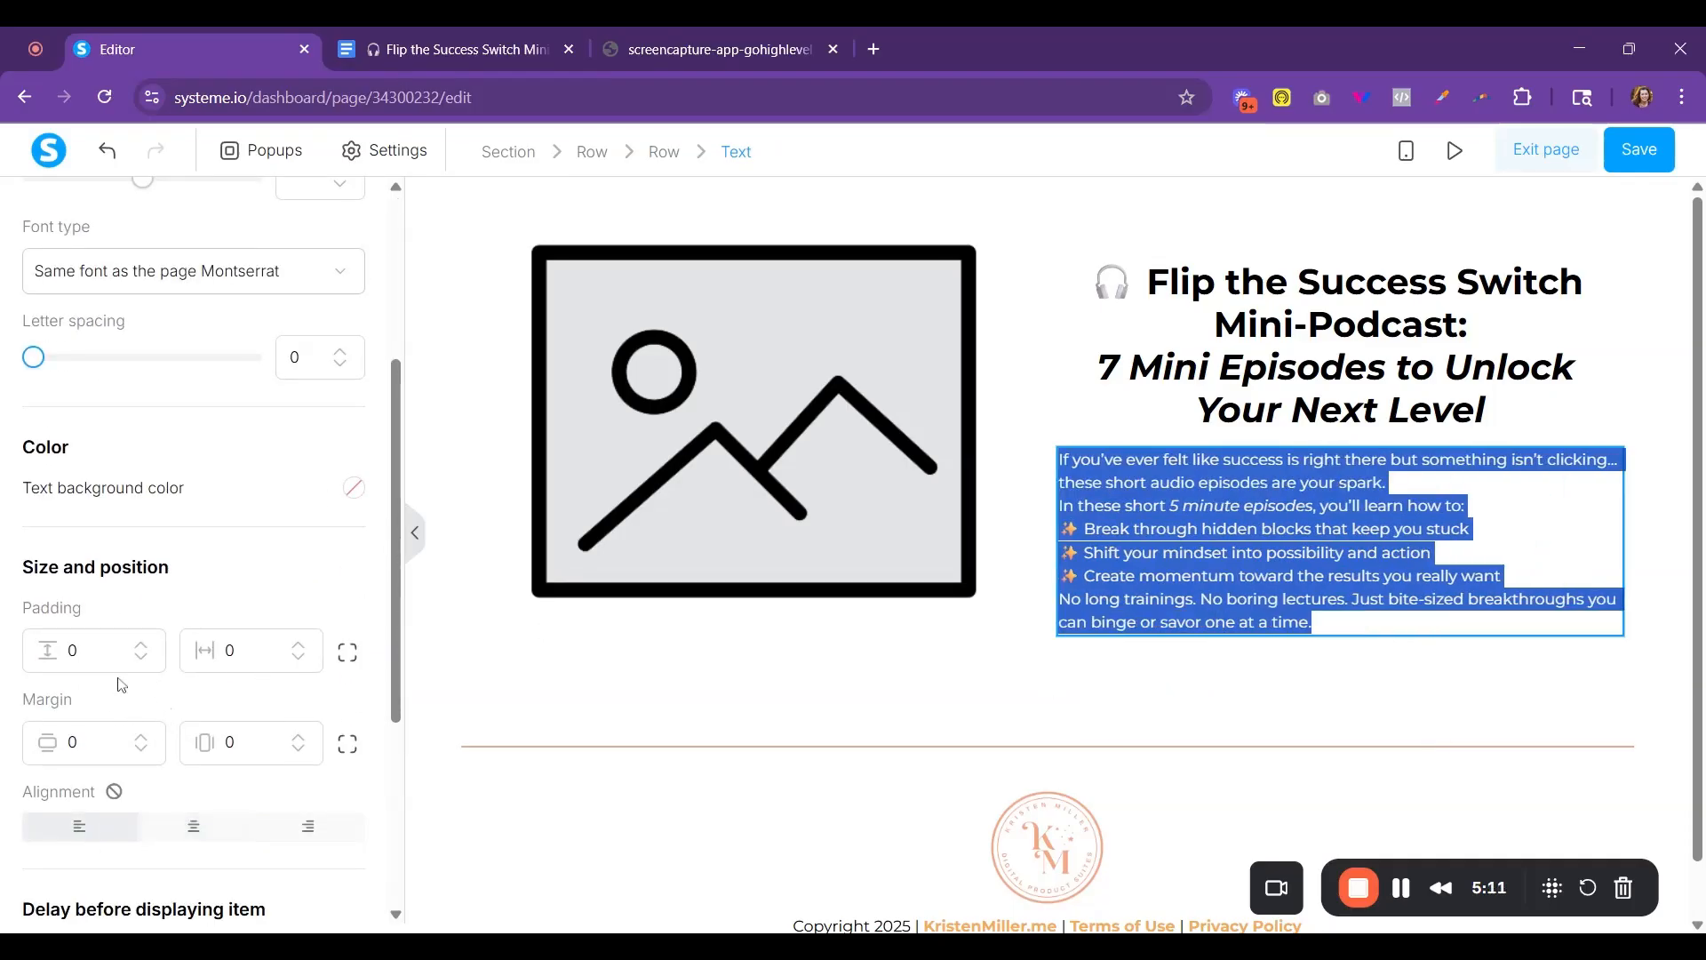
- Set the body text's font size to 22
scroll(213, 539, "up", 4)
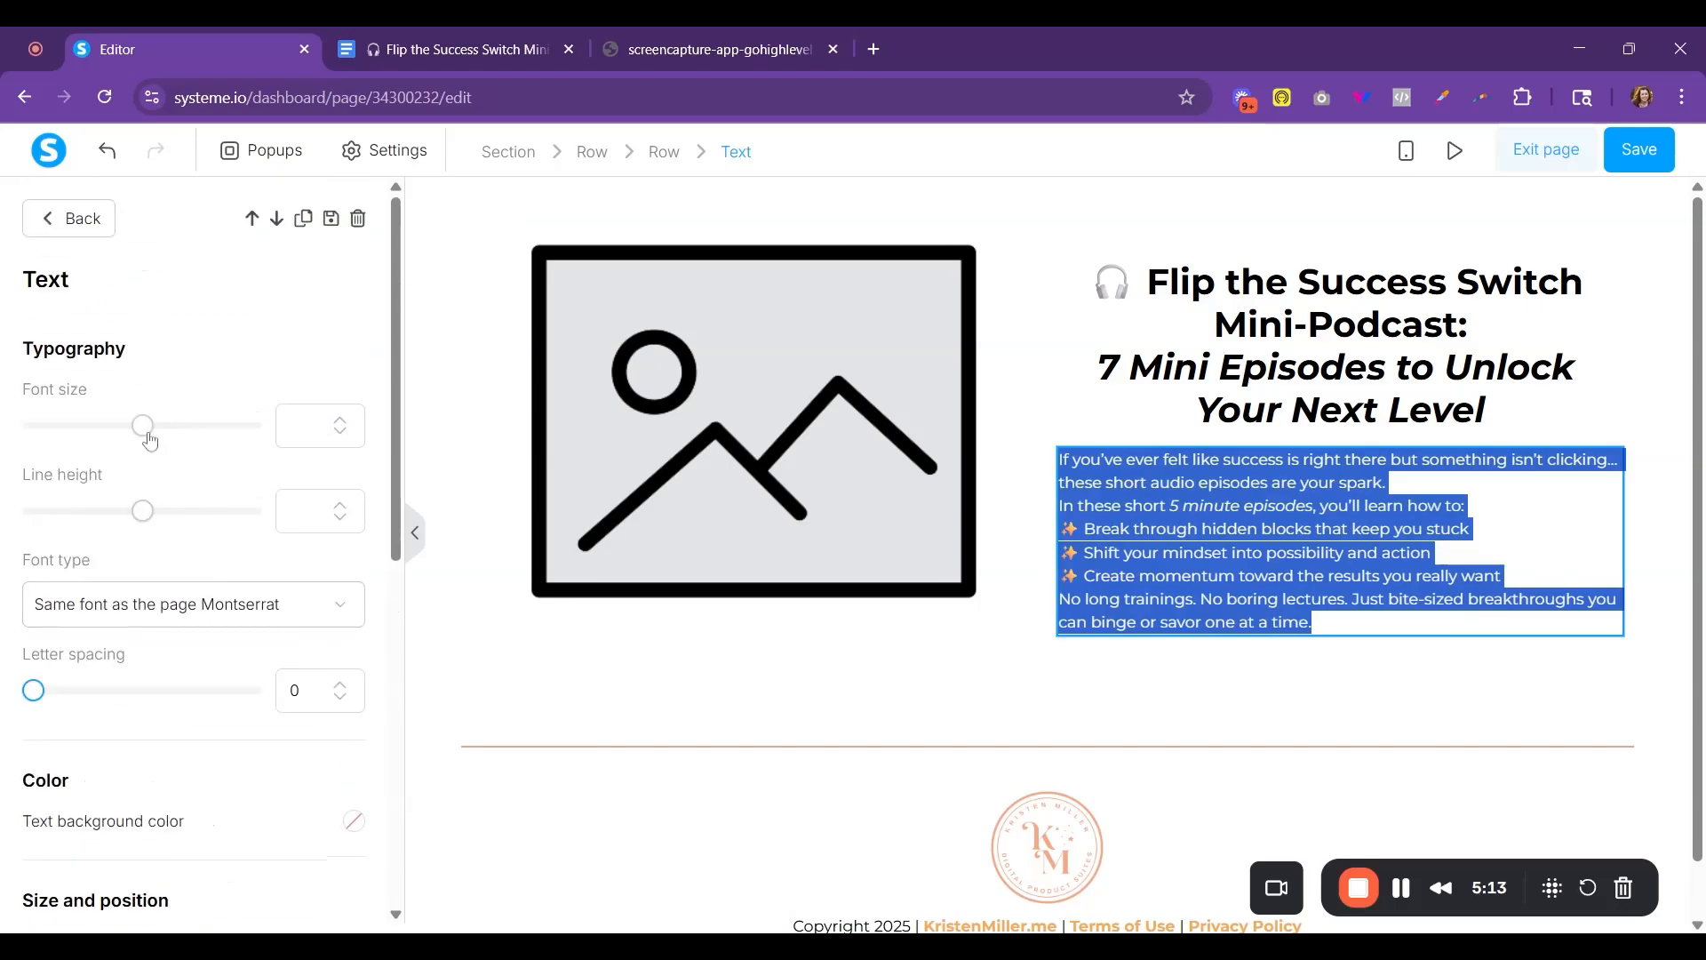
left_click_drag(147, 434, 107, 425)
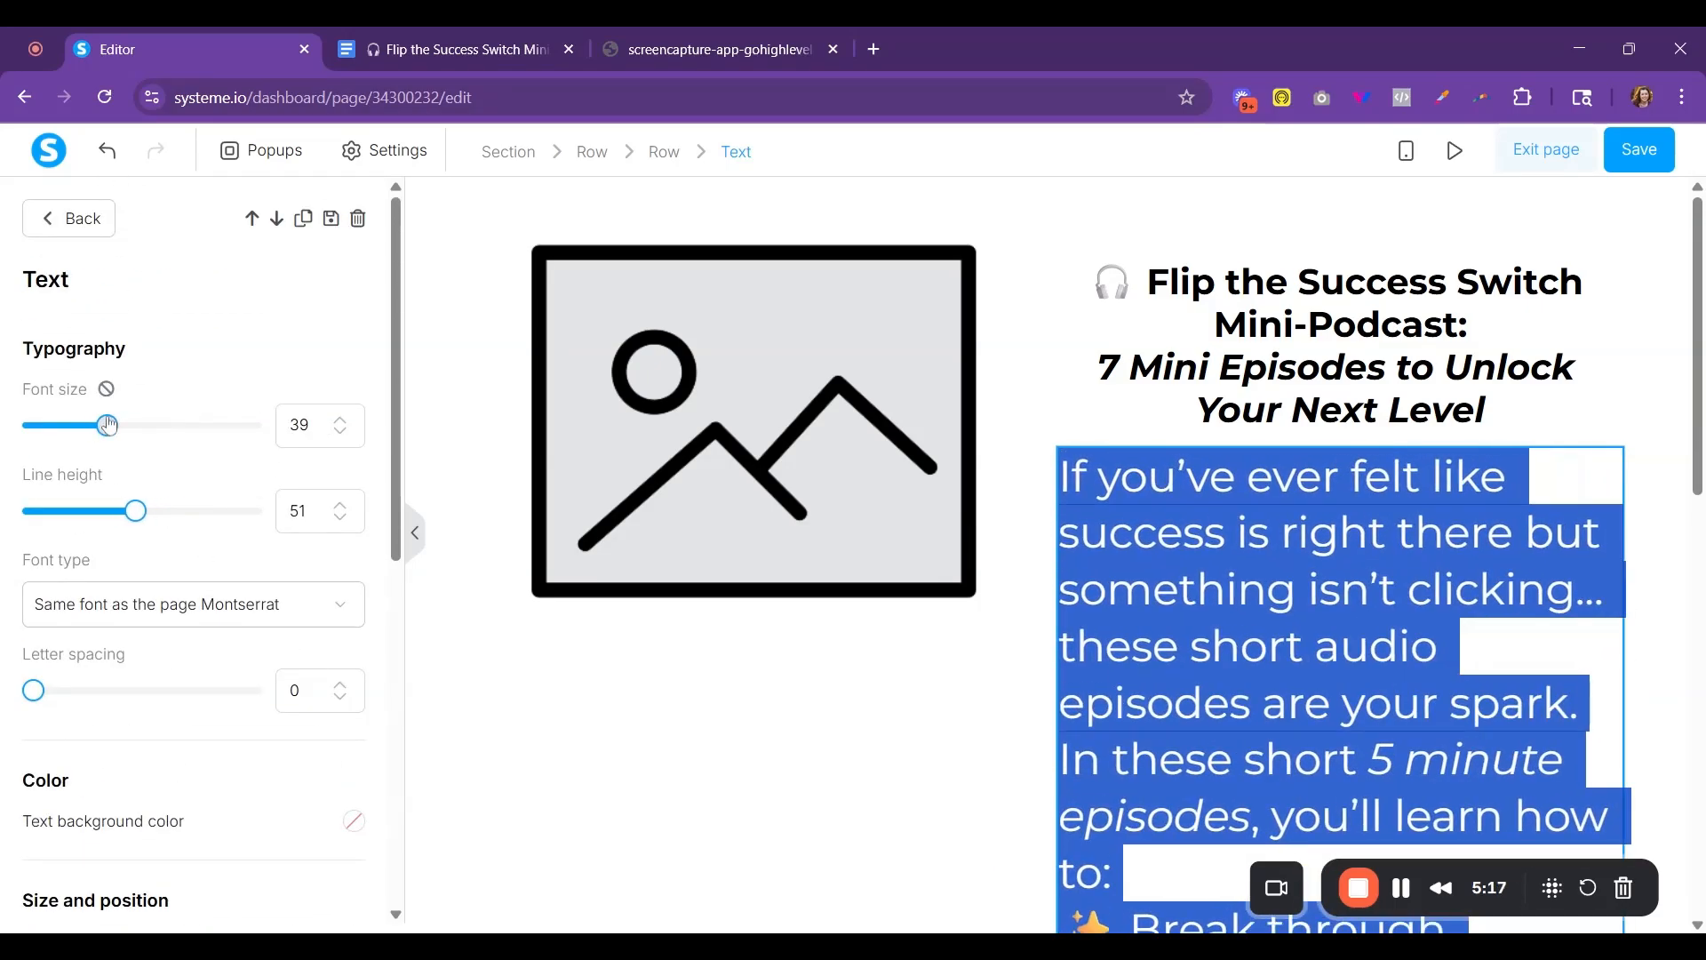
double_click(306, 425)
type("22")
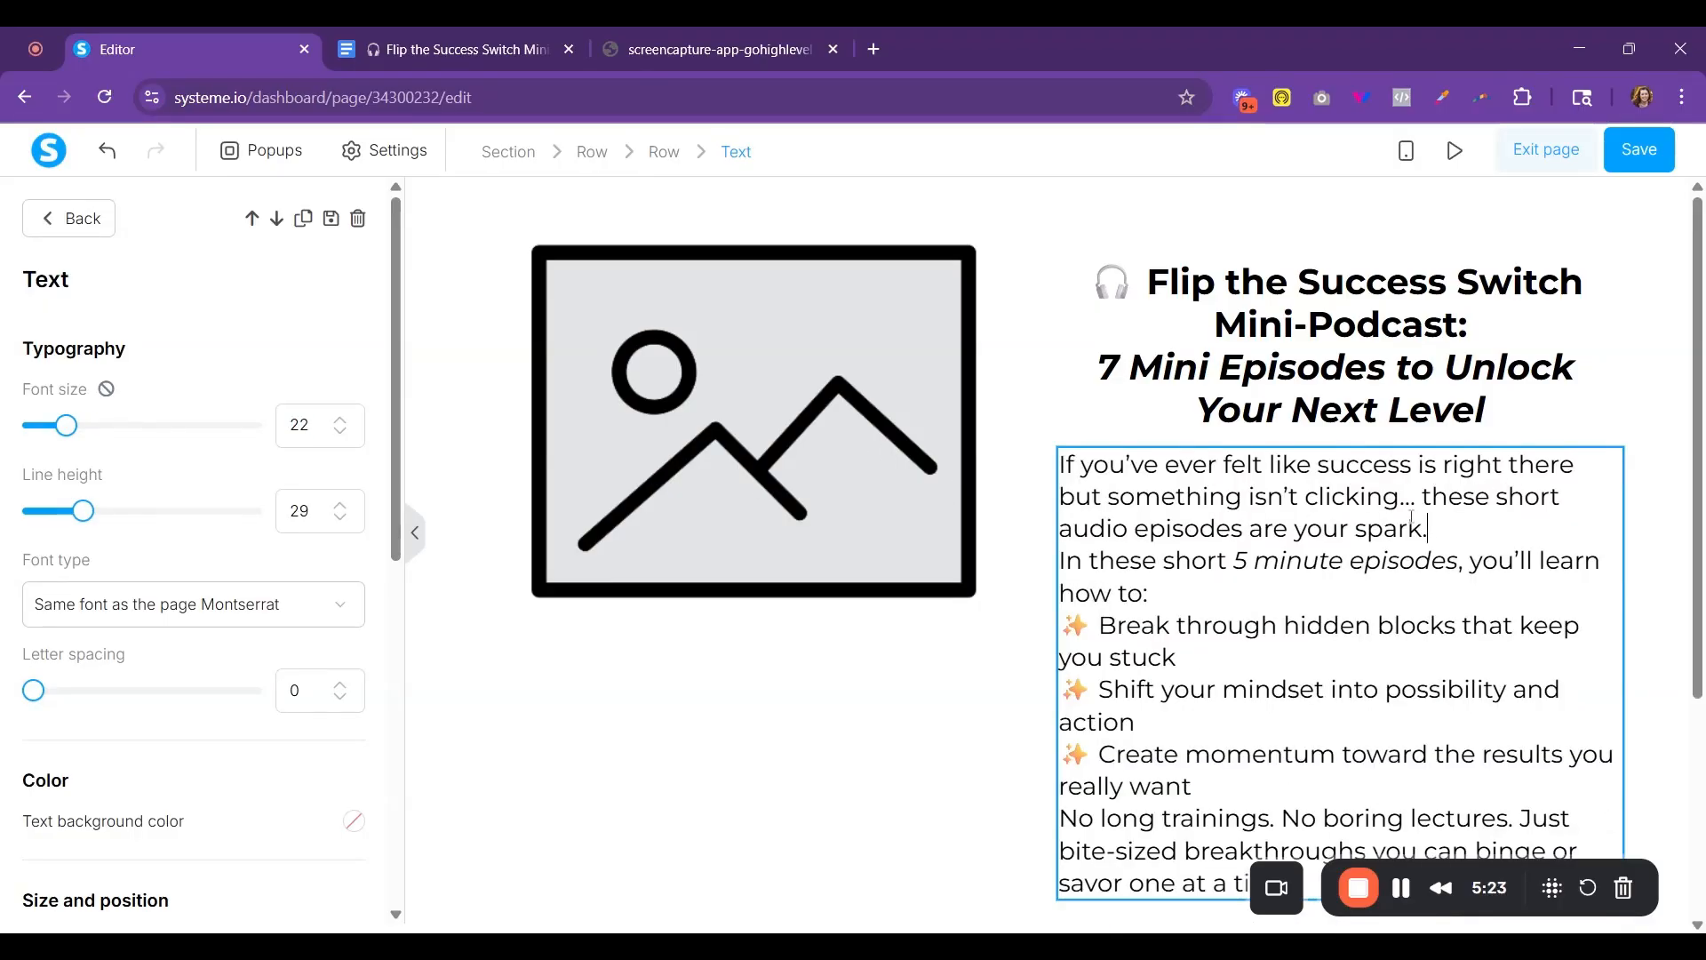
- Insert blank lines in the body text before "In these short 5 minute episodes" and before "No long trainings"
key("Return")
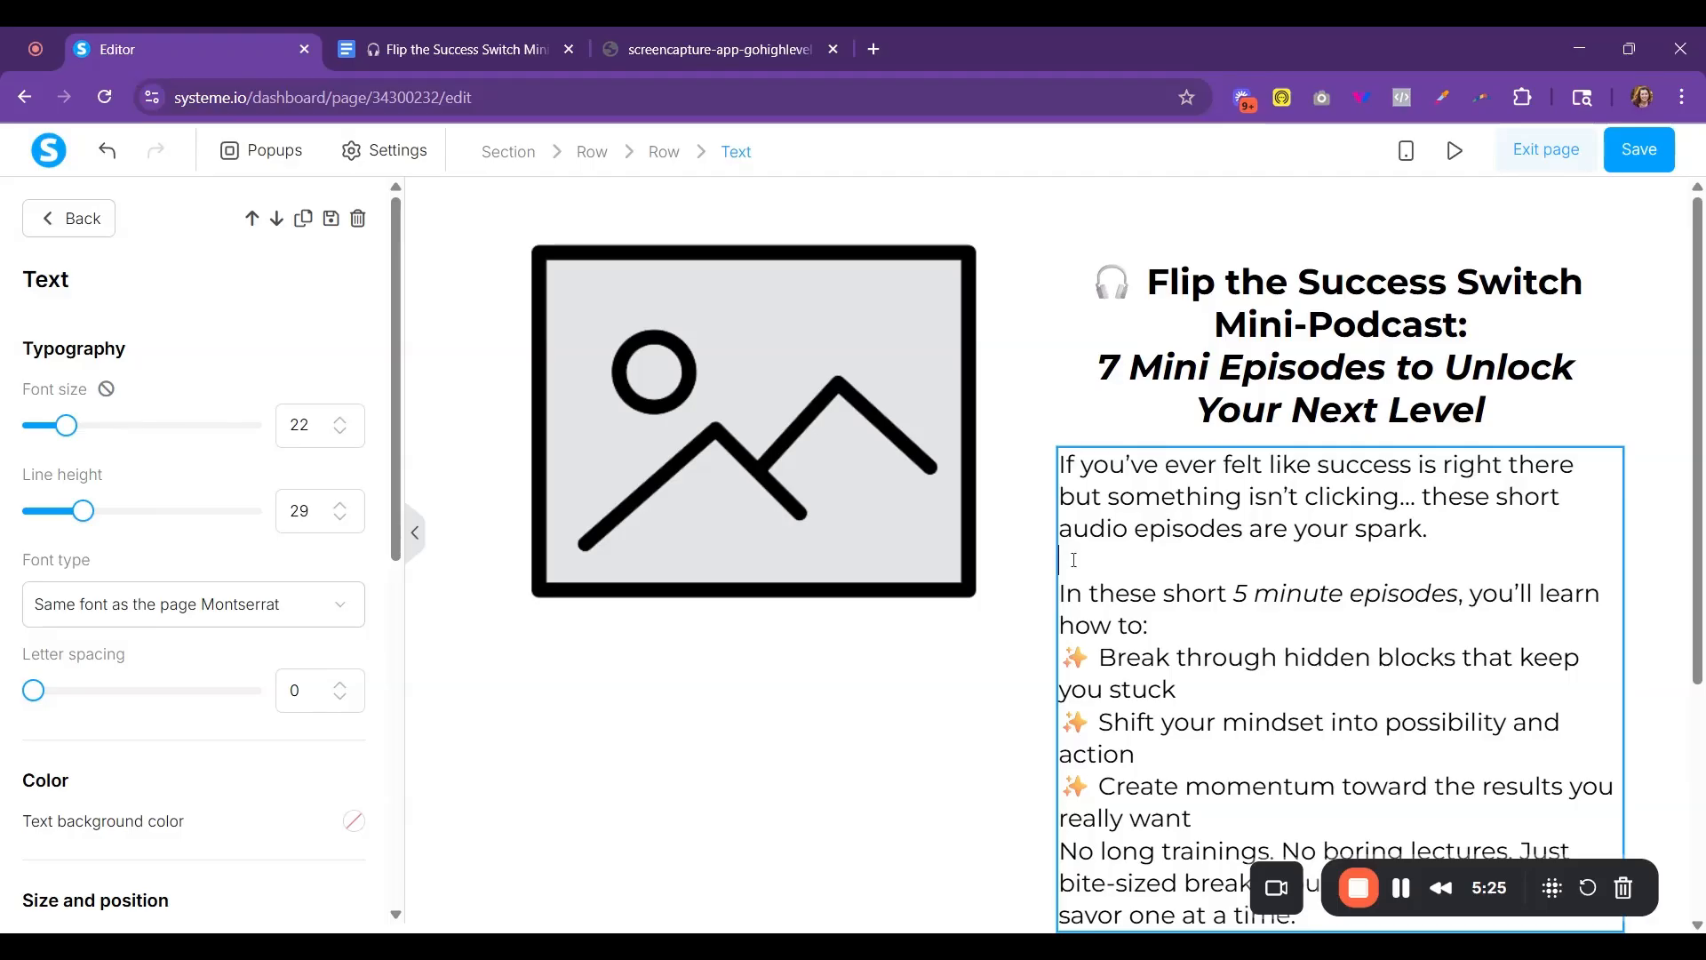
scroll(1185, 633, "down", 3)
key("Return")
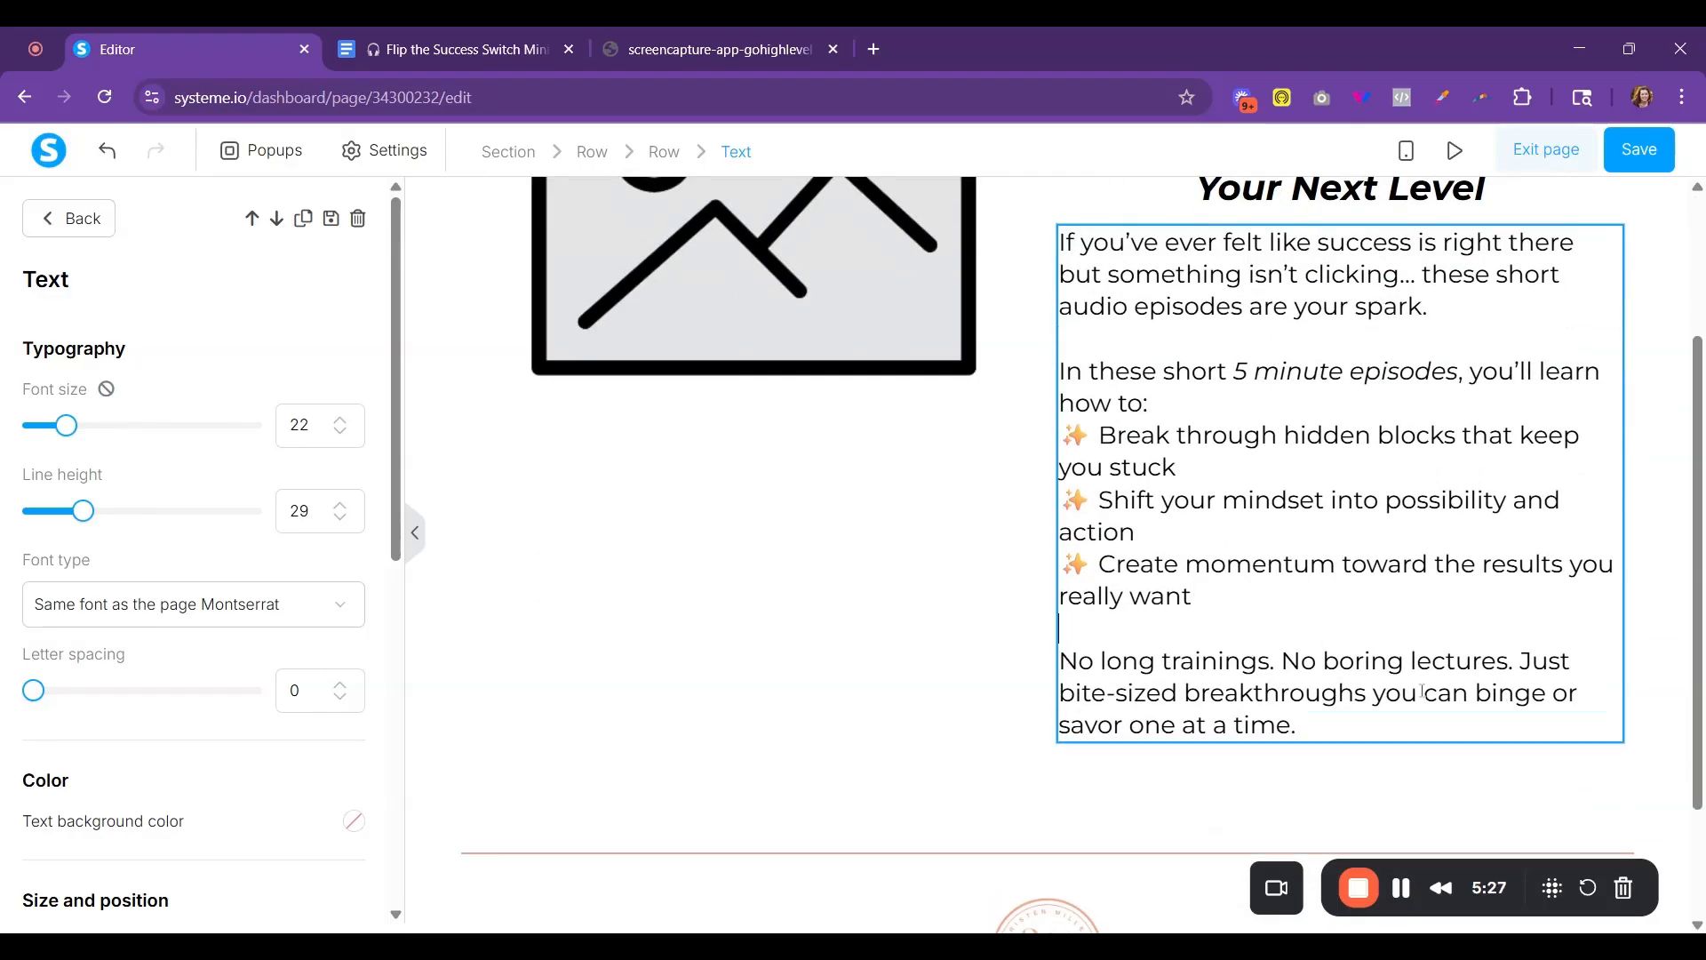
- Compare the page with the reference screenshot, then add a section above the two-column row and move the headline into it
left_click(706, 47)
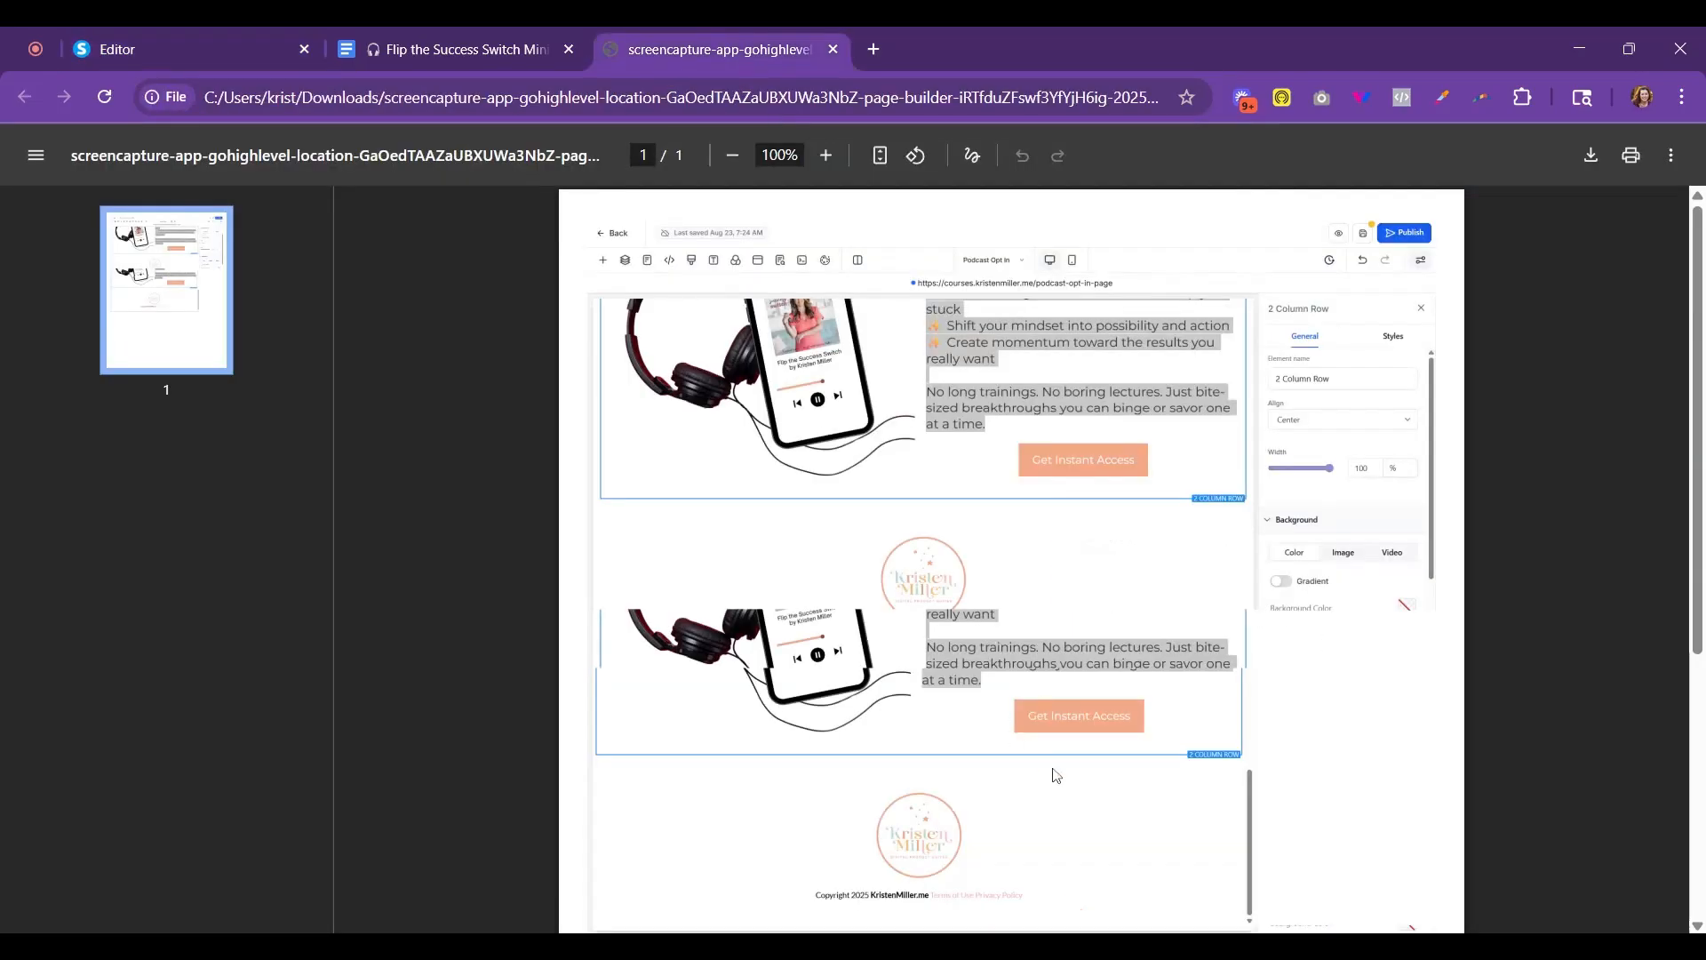
left_click(205, 50)
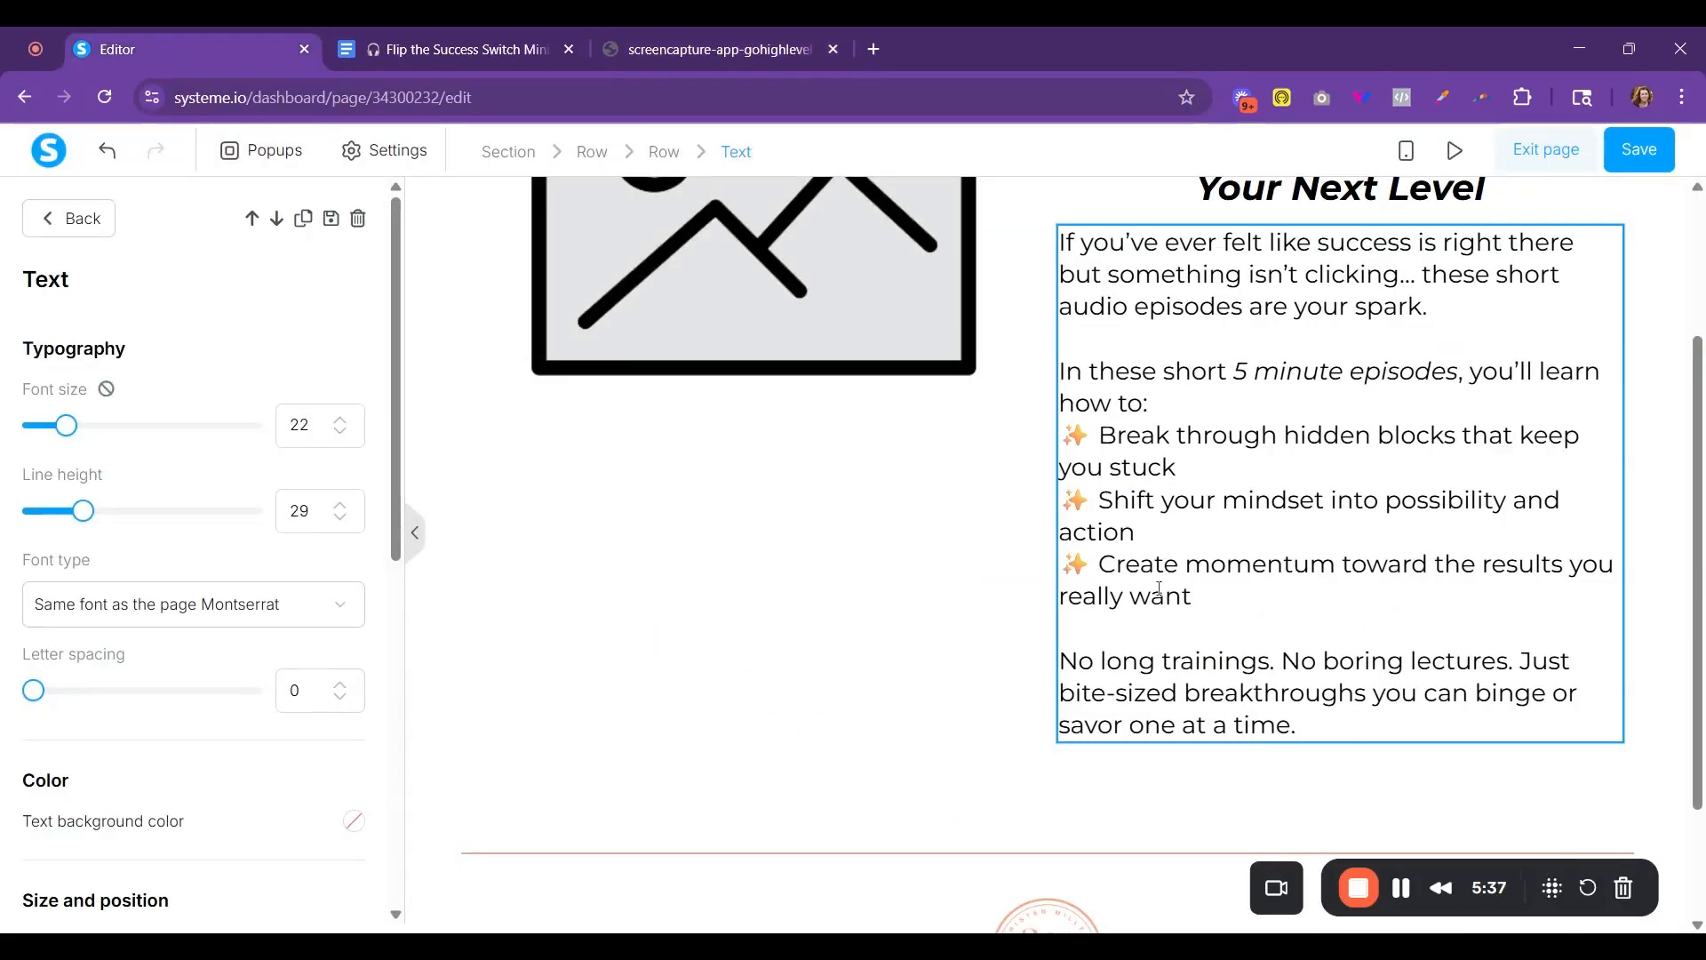
scroll(1333, 198, "up", 3)
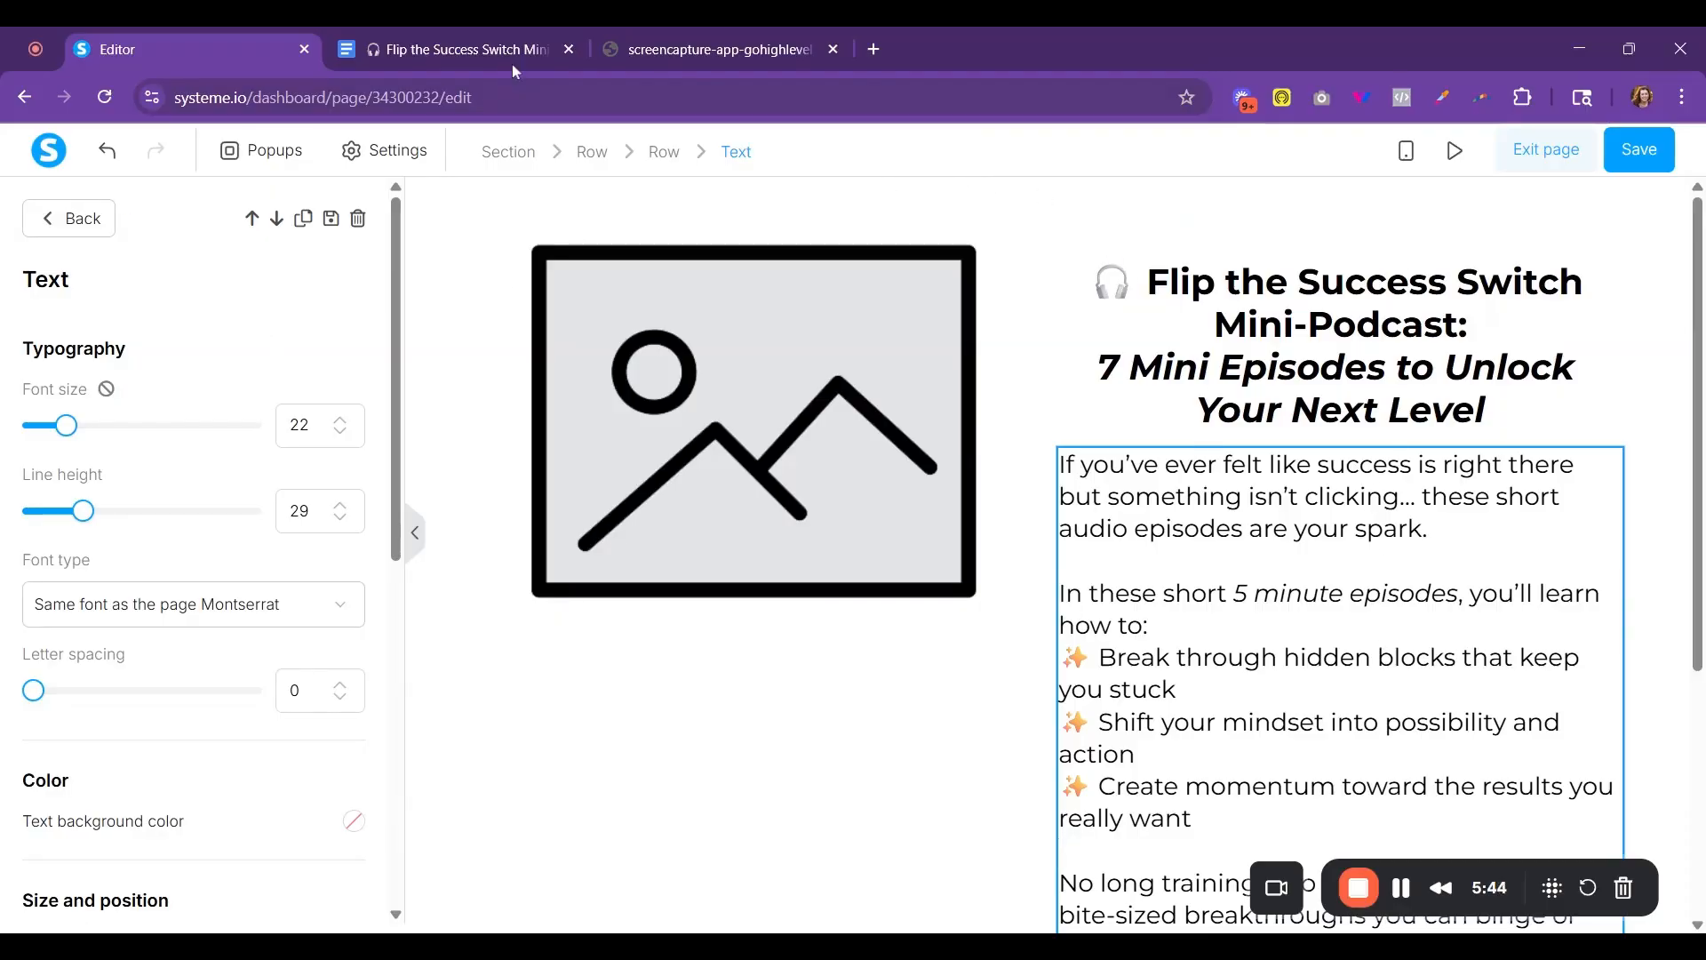
left_click(747, 35)
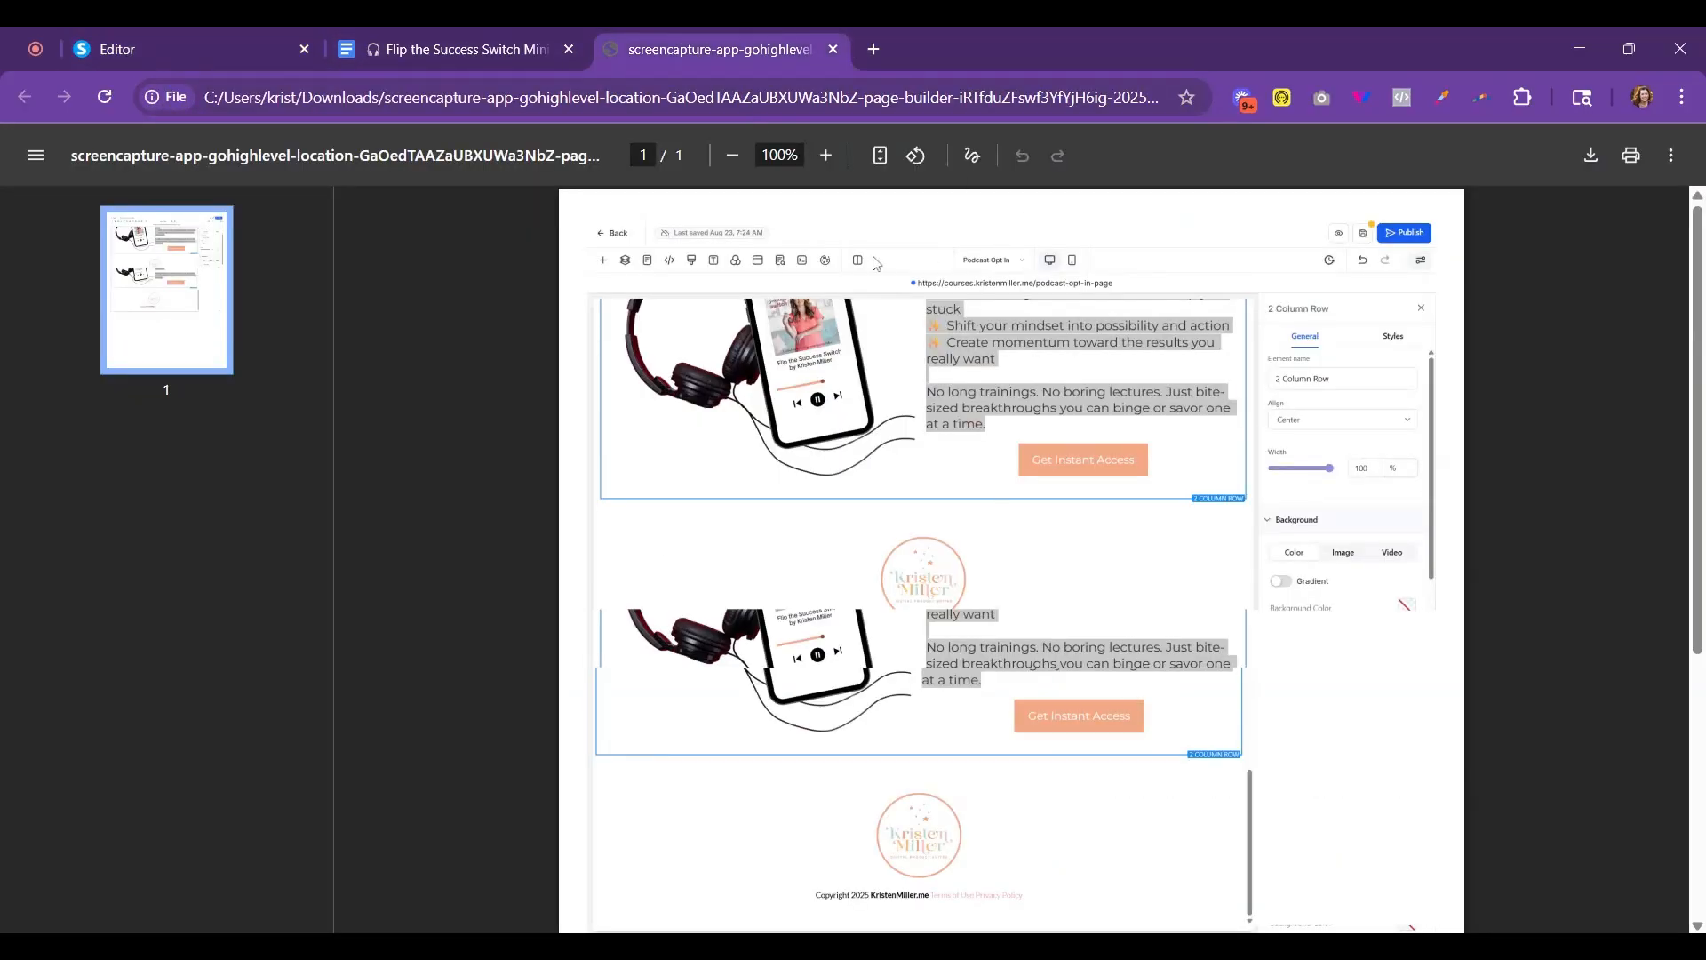
left_click(152, 56)
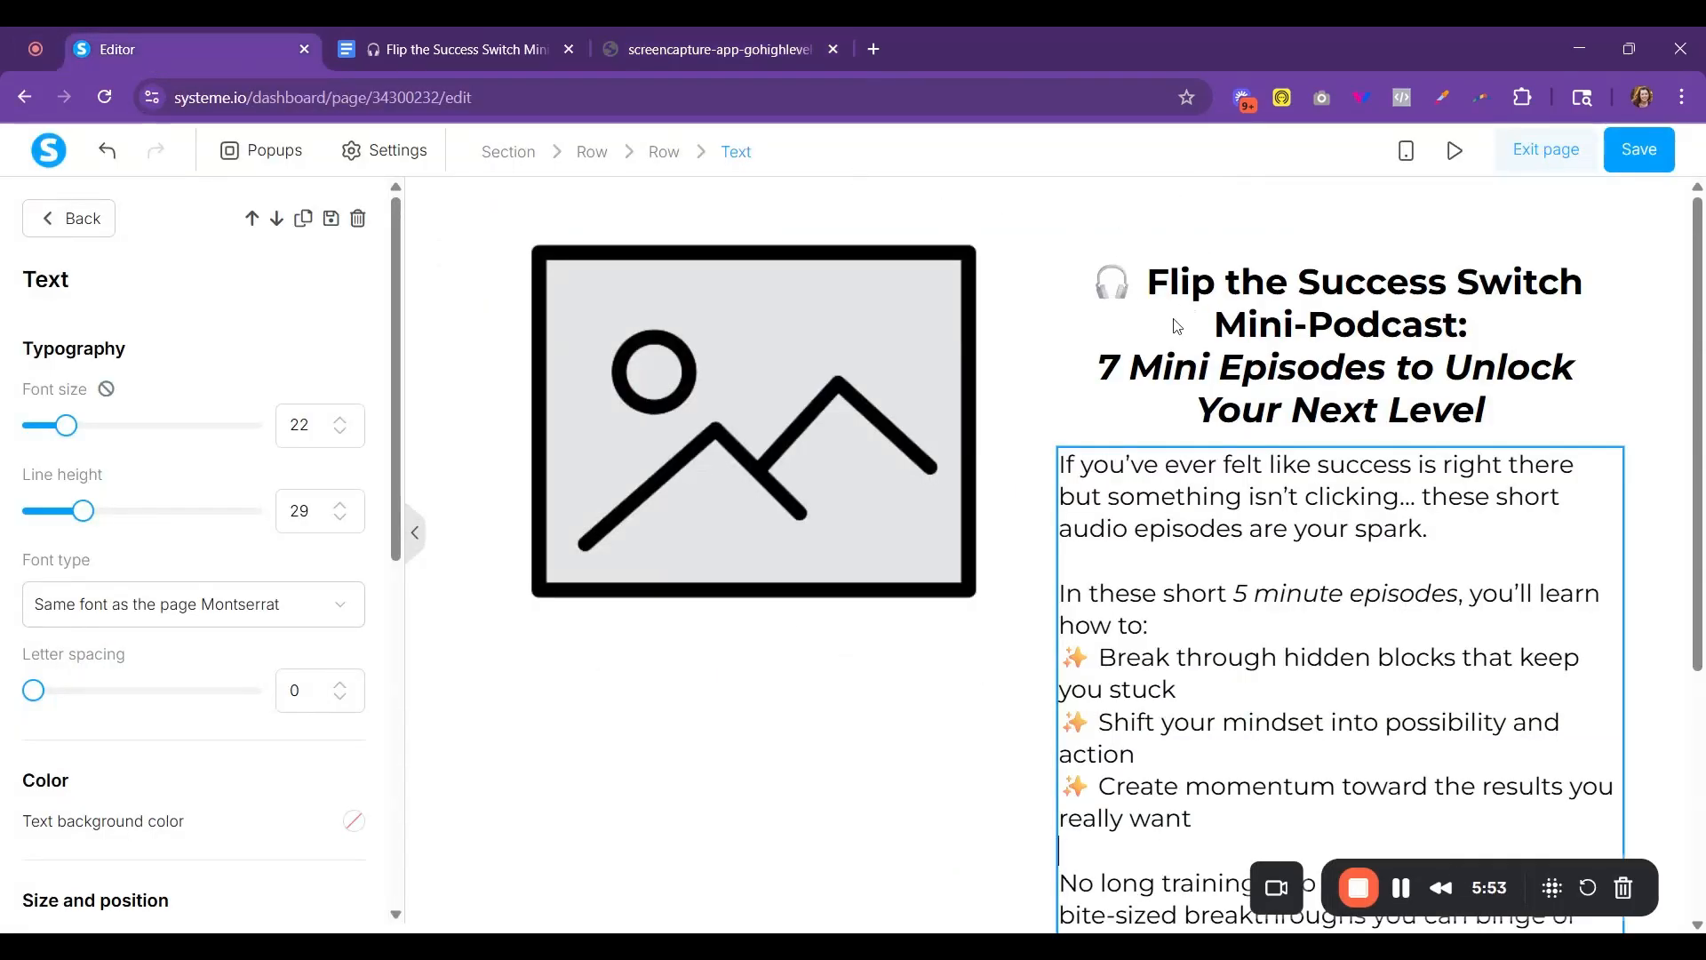
left_click(49, 222)
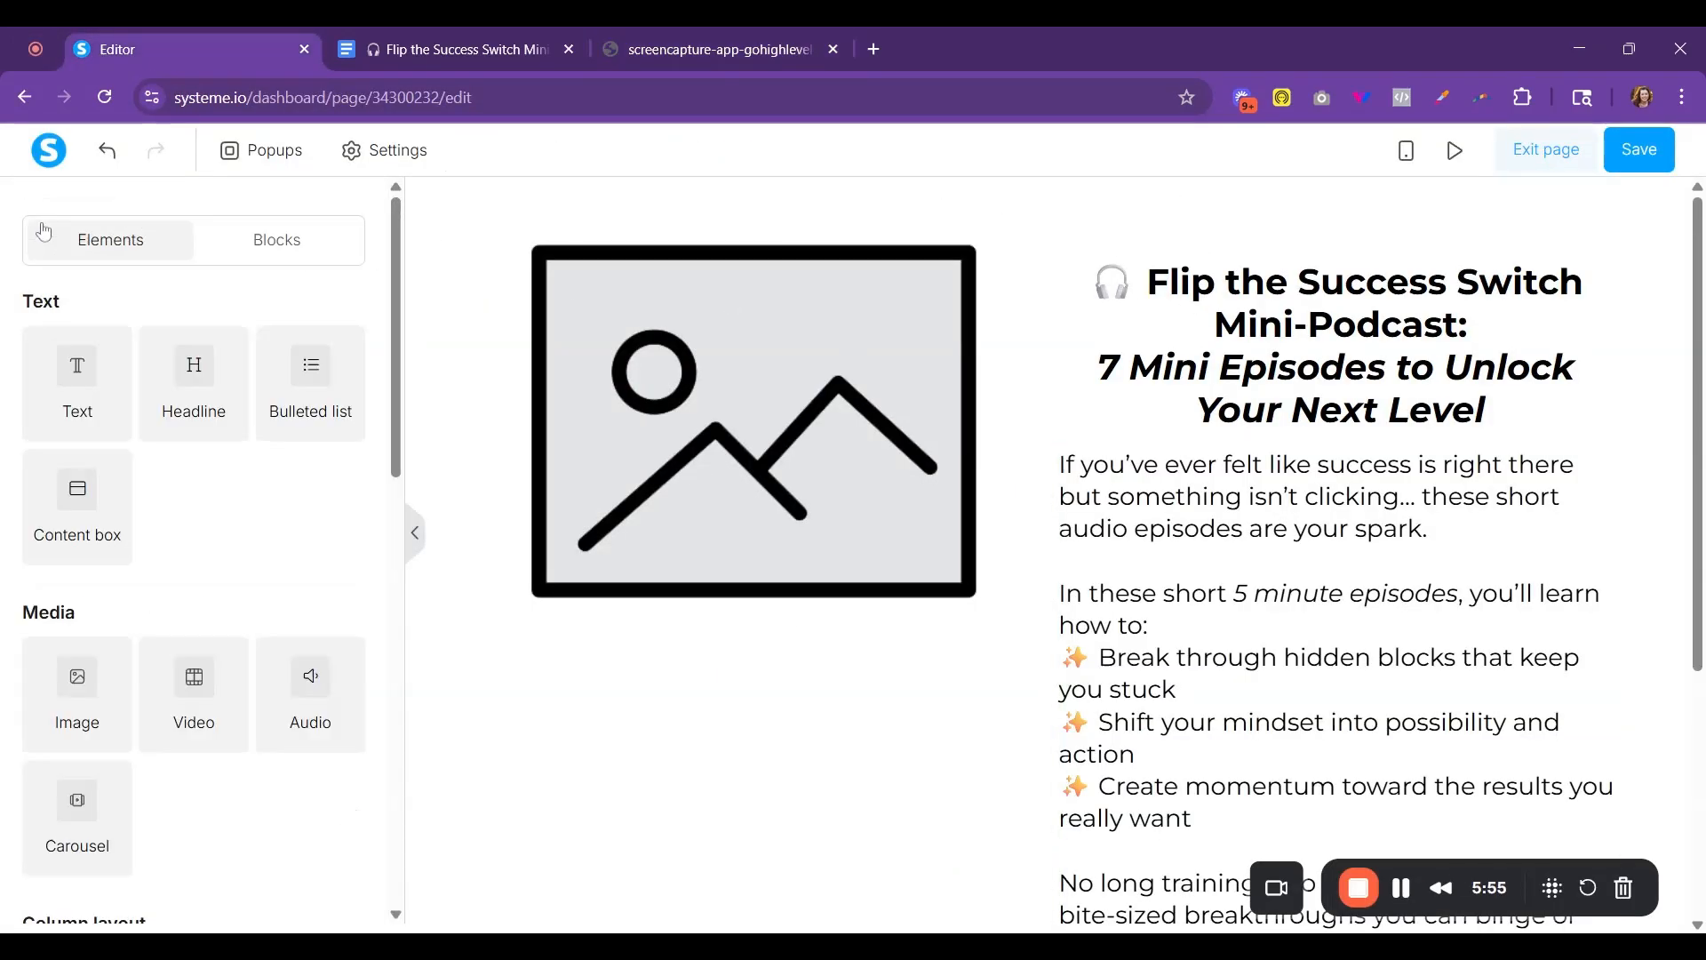
scroll(74, 832, "down", 5)
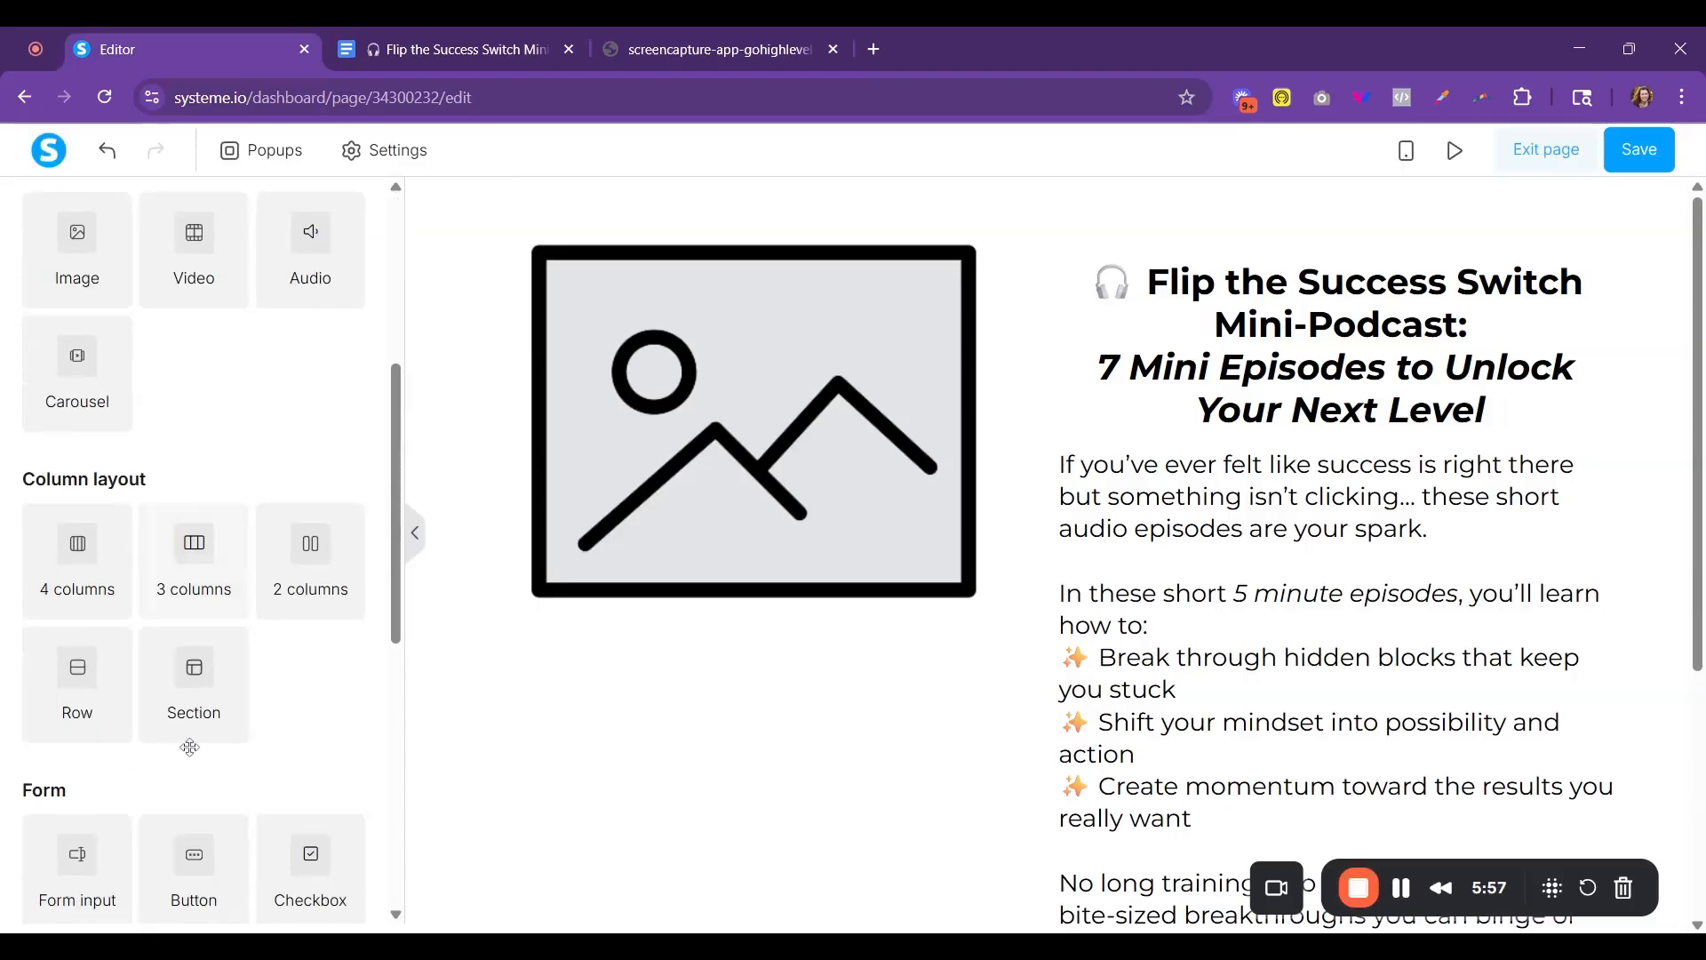
left_click_drag(190, 706, 1181, 258)
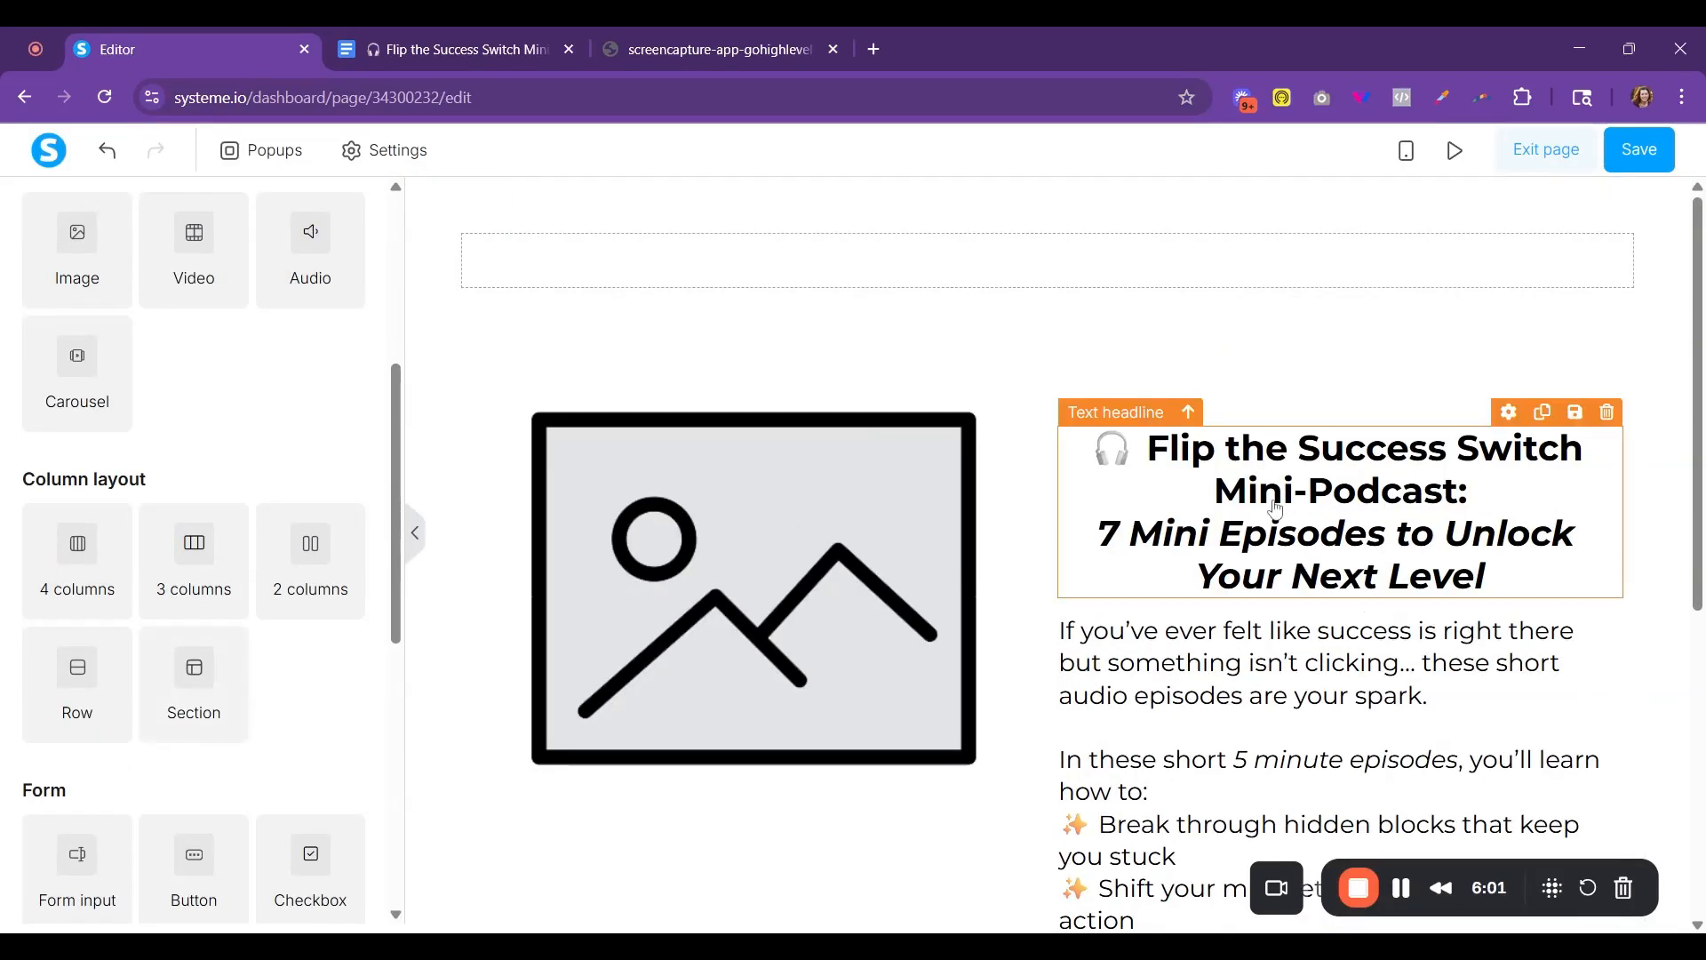
left_click_drag(1268, 486, 1156, 266)
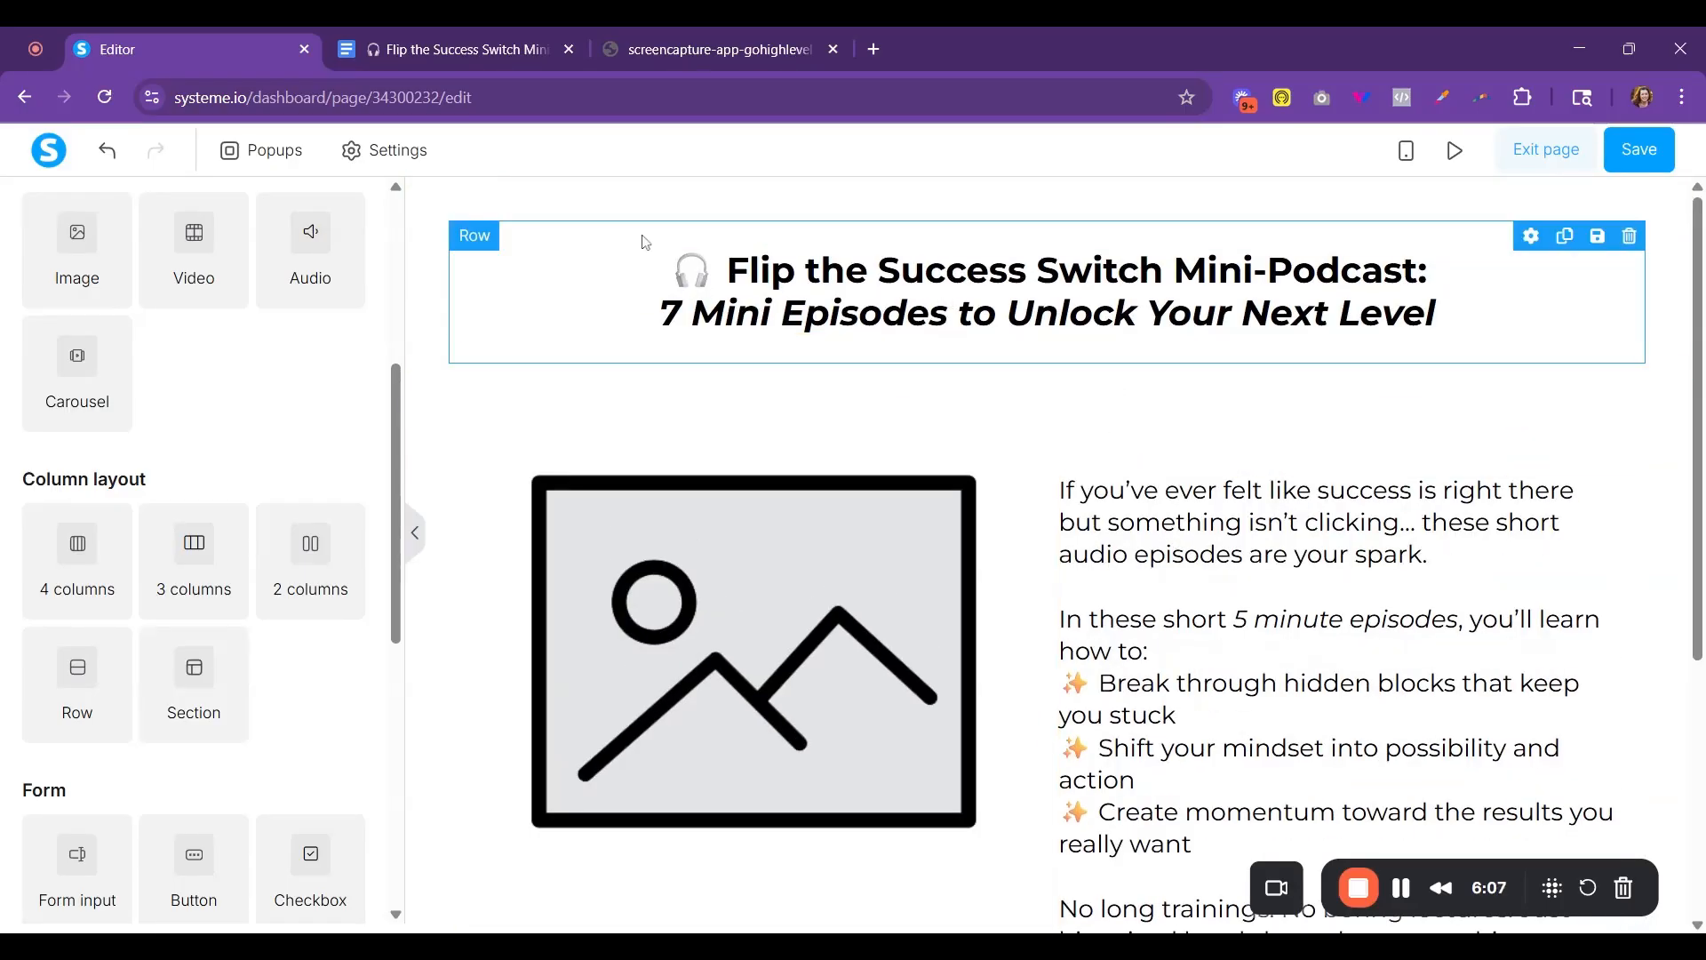
- Move the headline row into the section holding the two-column row, and delete the emptied section above it
left_click_drag(642, 240, 642, 480)
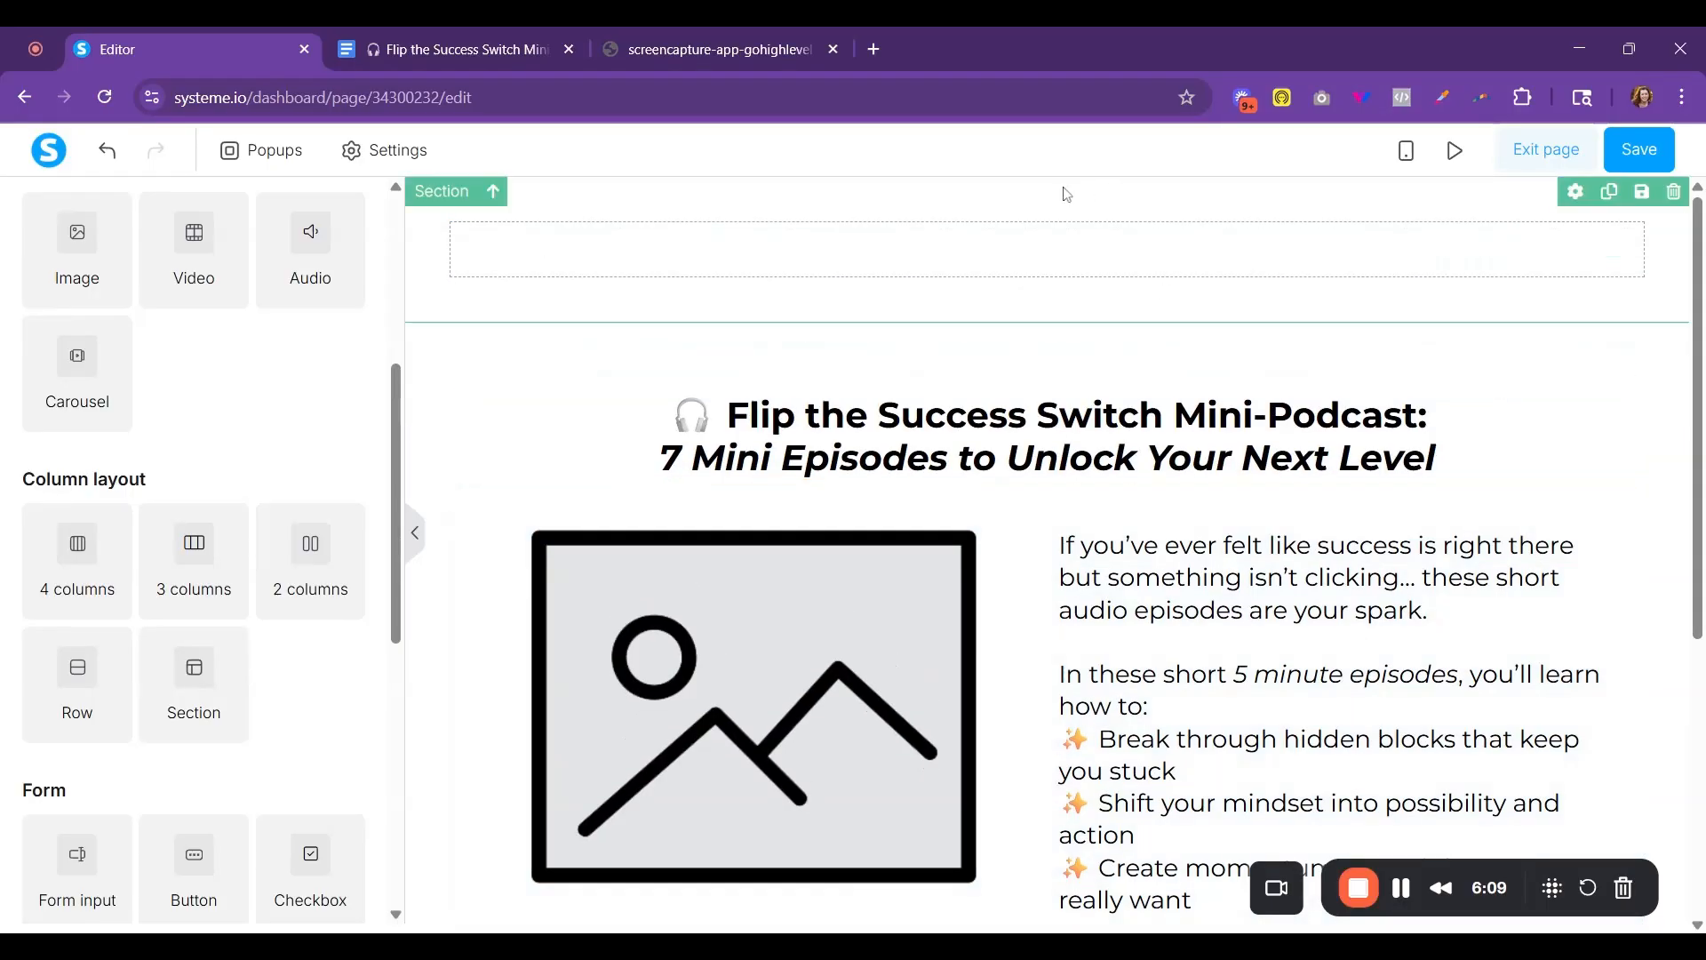
left_click(1674, 193)
left_click(952, 238)
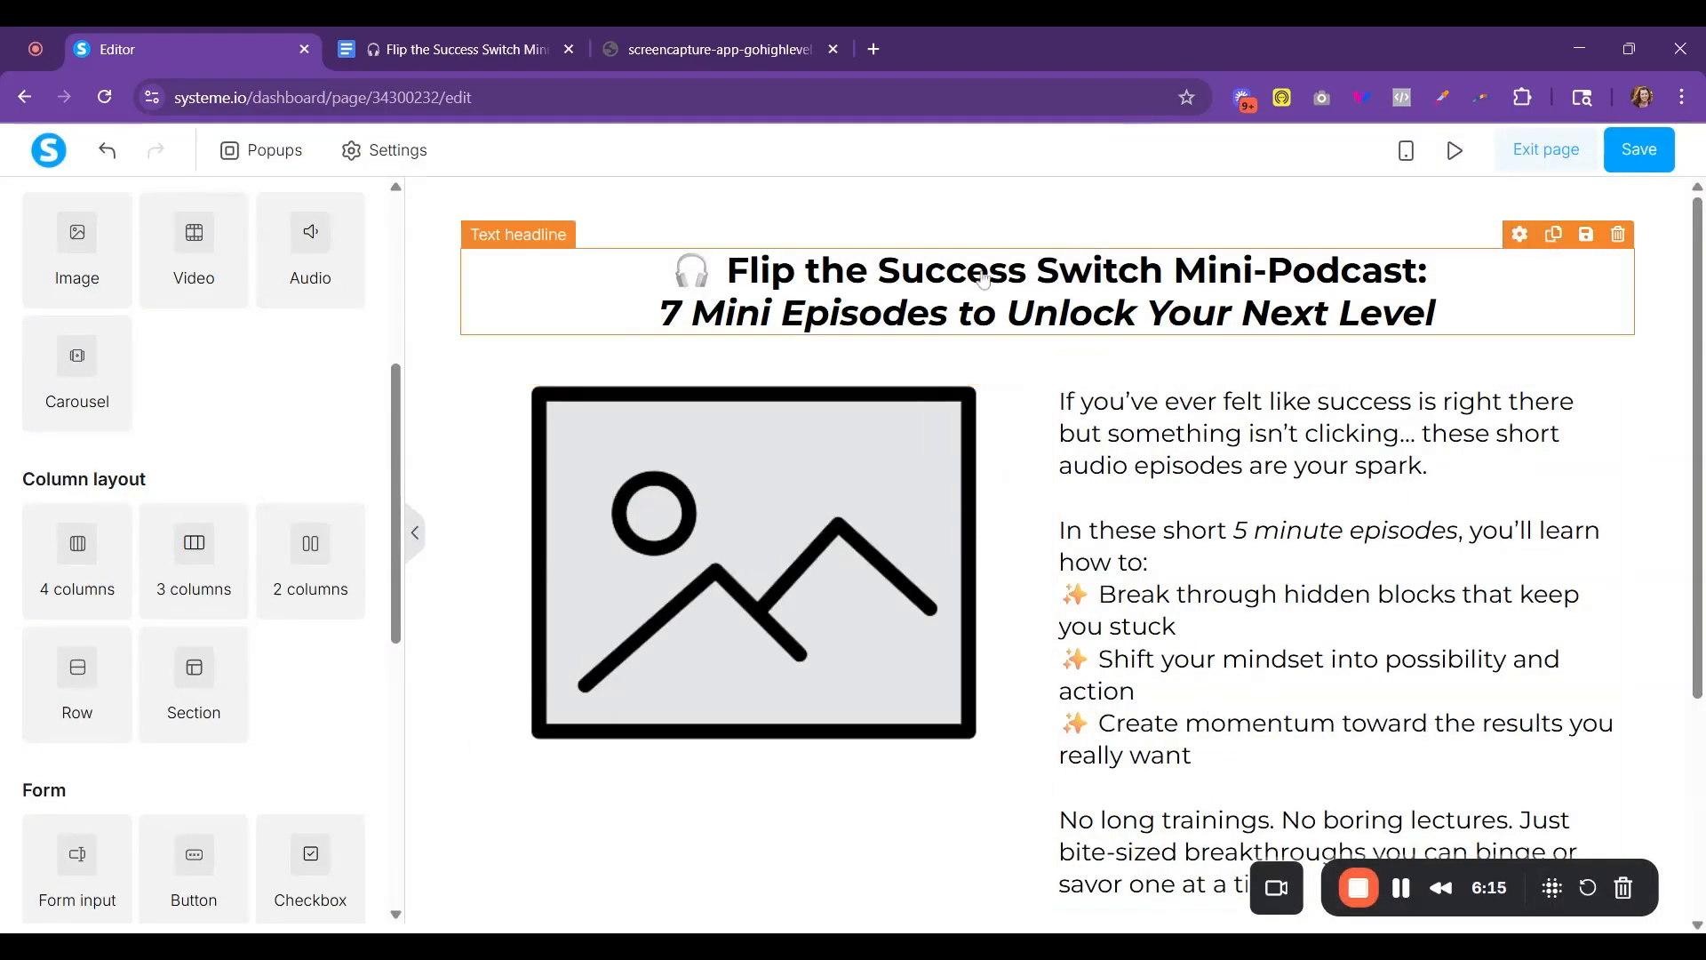
- Set the whole headline's font size to 39 and its line height to 47
double_click(1031, 311)
left_click_drag(1438, 290, 613, 272)
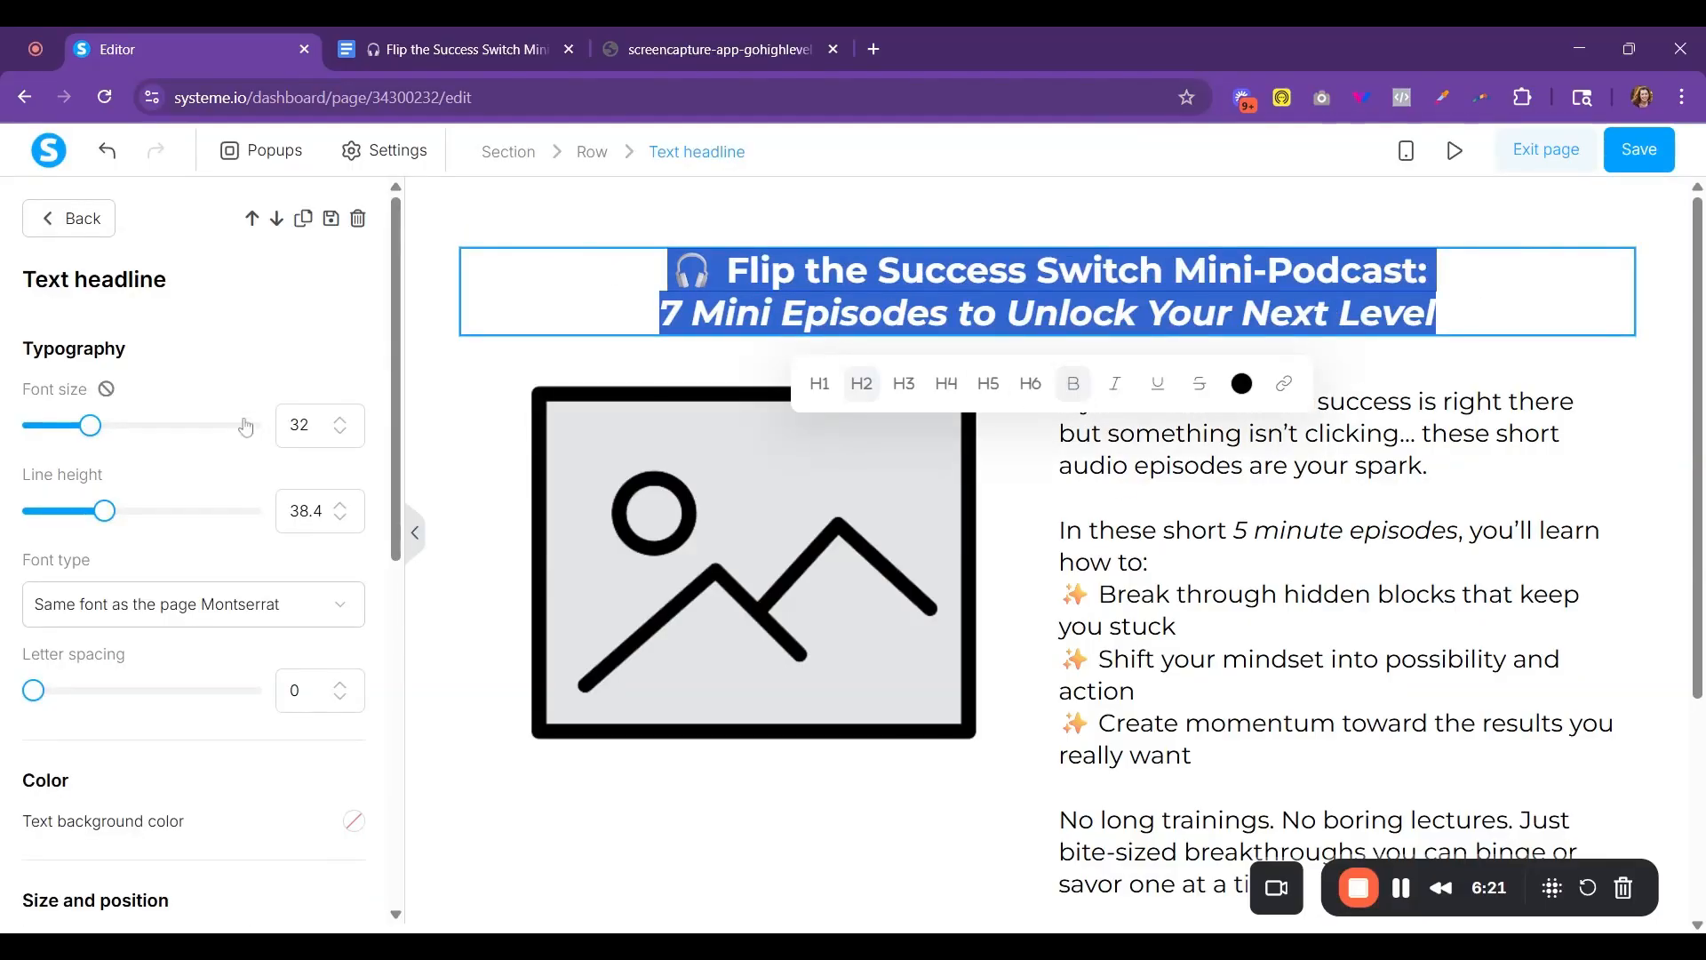
left_click_drag(91, 426, 107, 429)
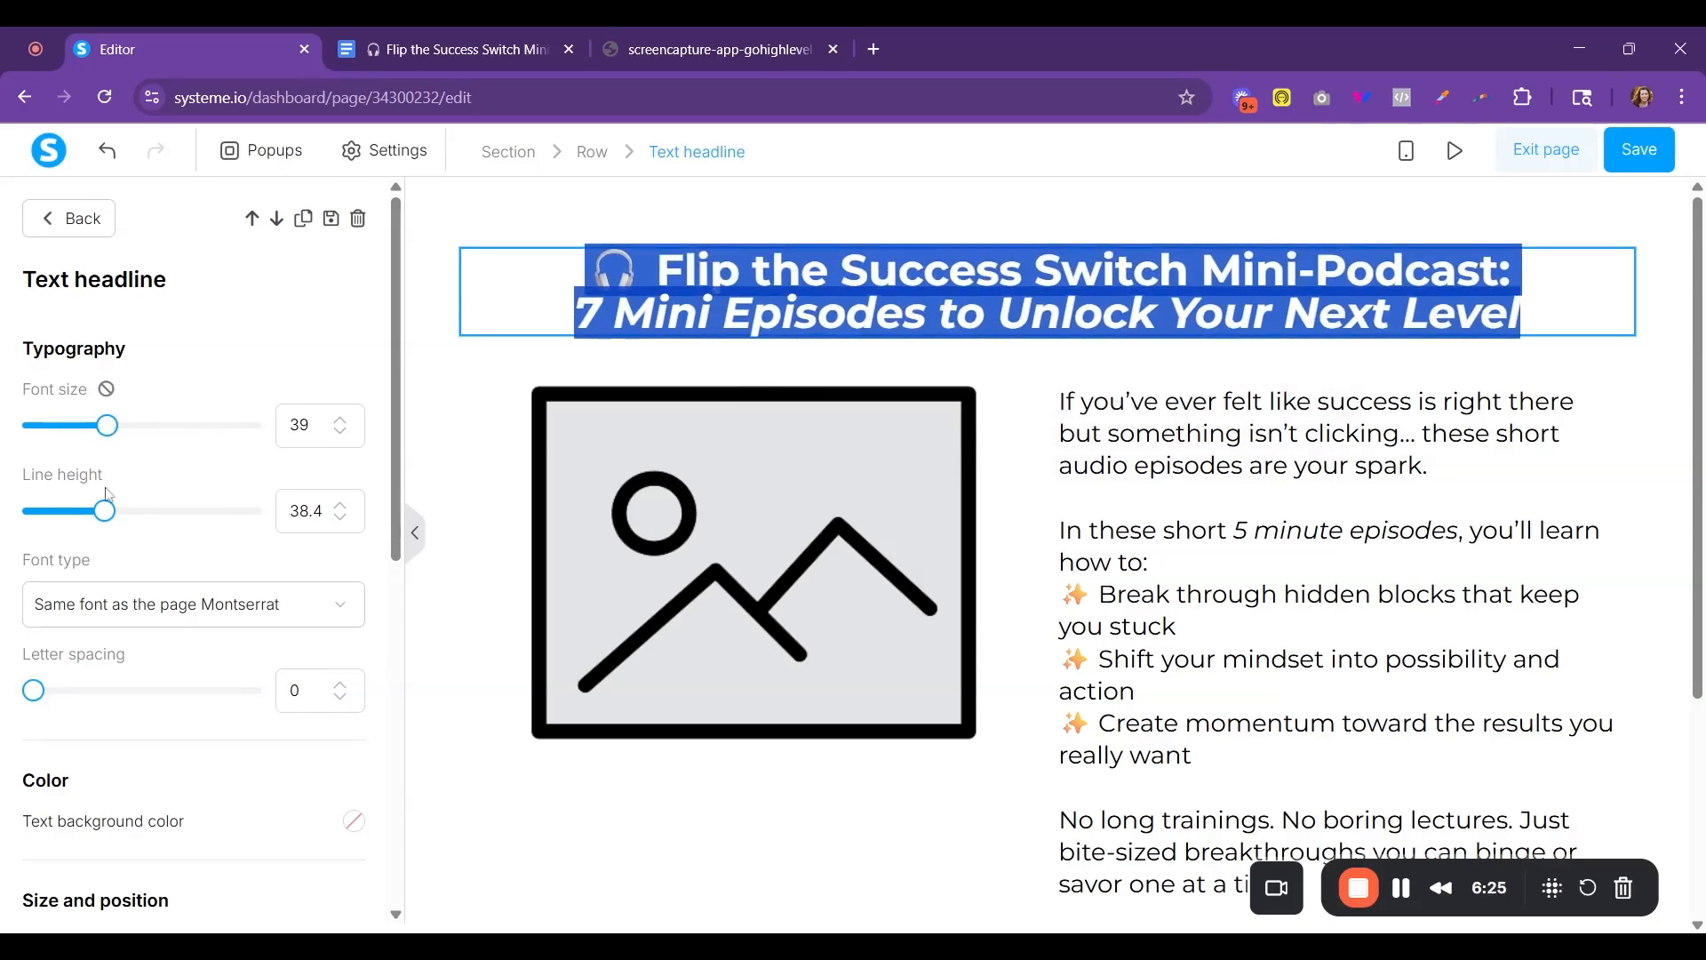
left_click_drag(106, 523, 129, 526)
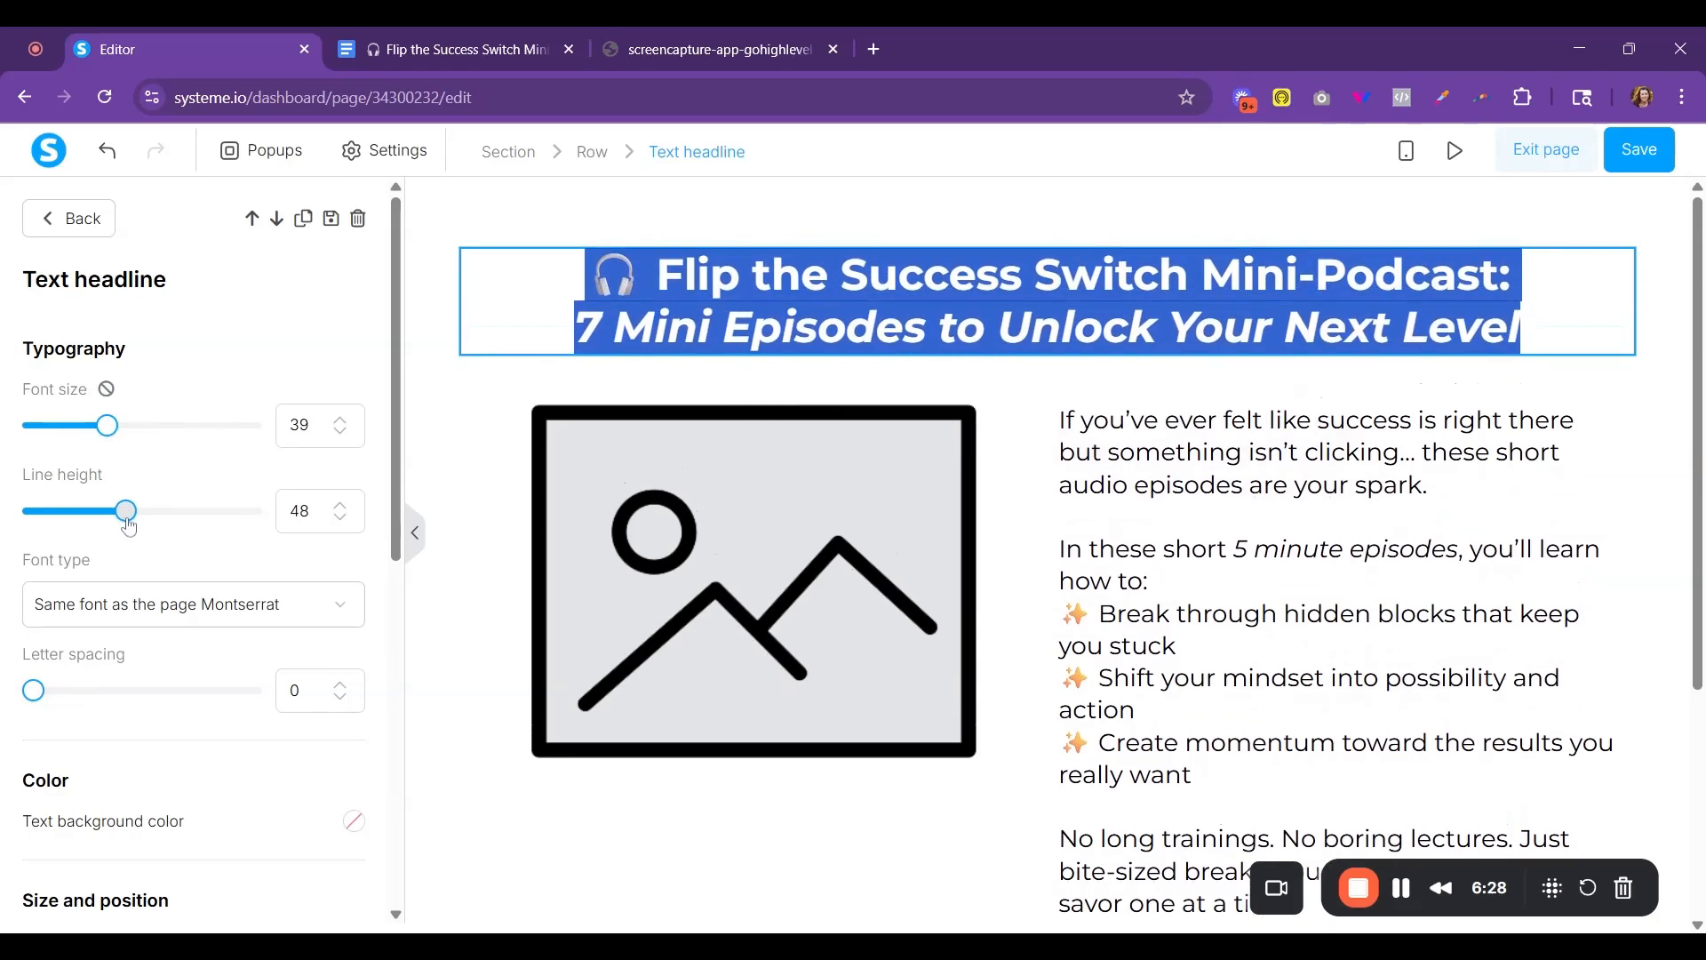
left_click(951, 551)
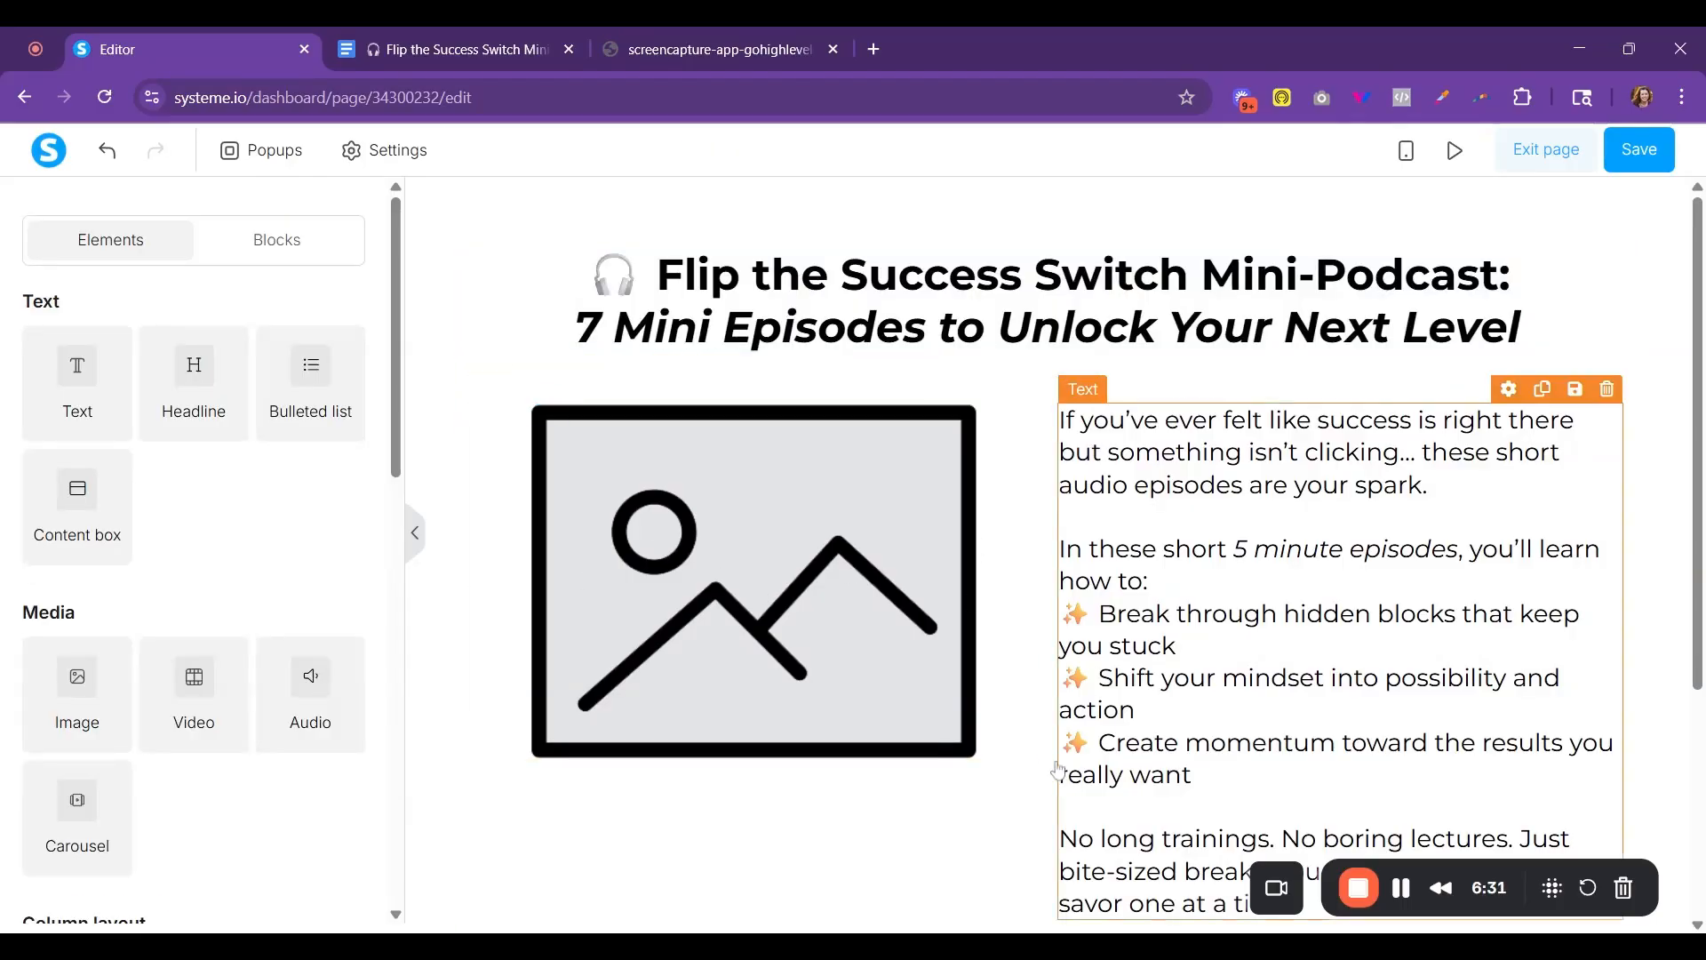
- Replace the placeholder image with the uploaded Flip the Success Switch podcast JPG
left_click(1399, 889)
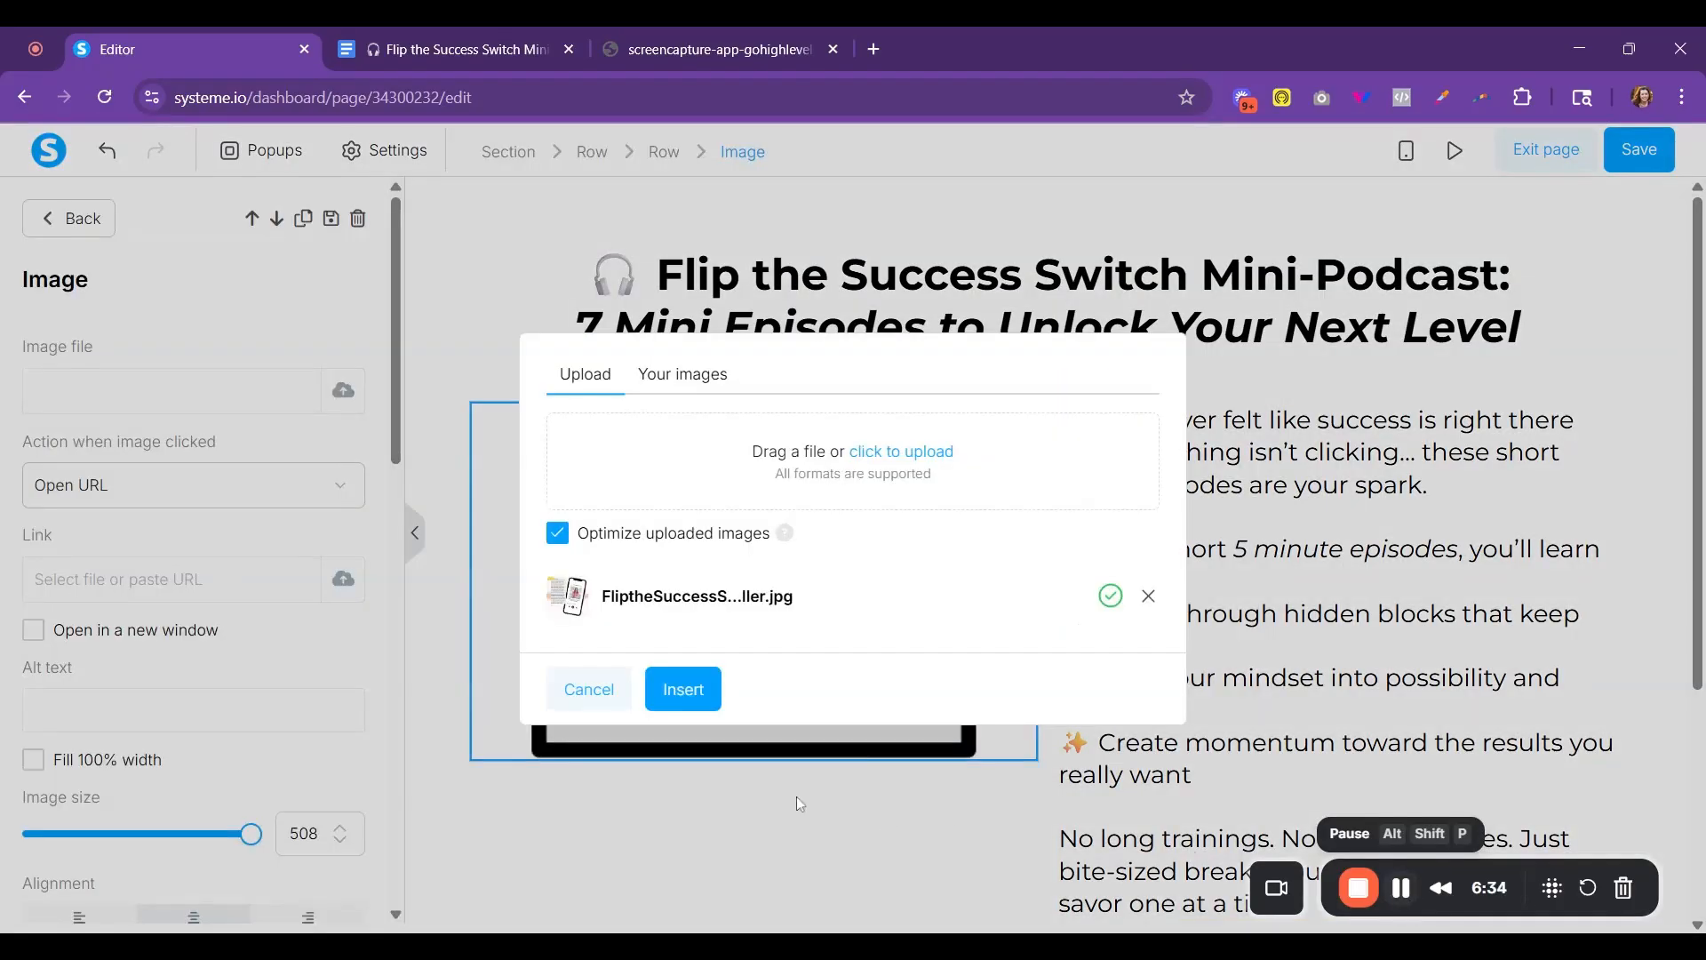
left_click(675, 691)
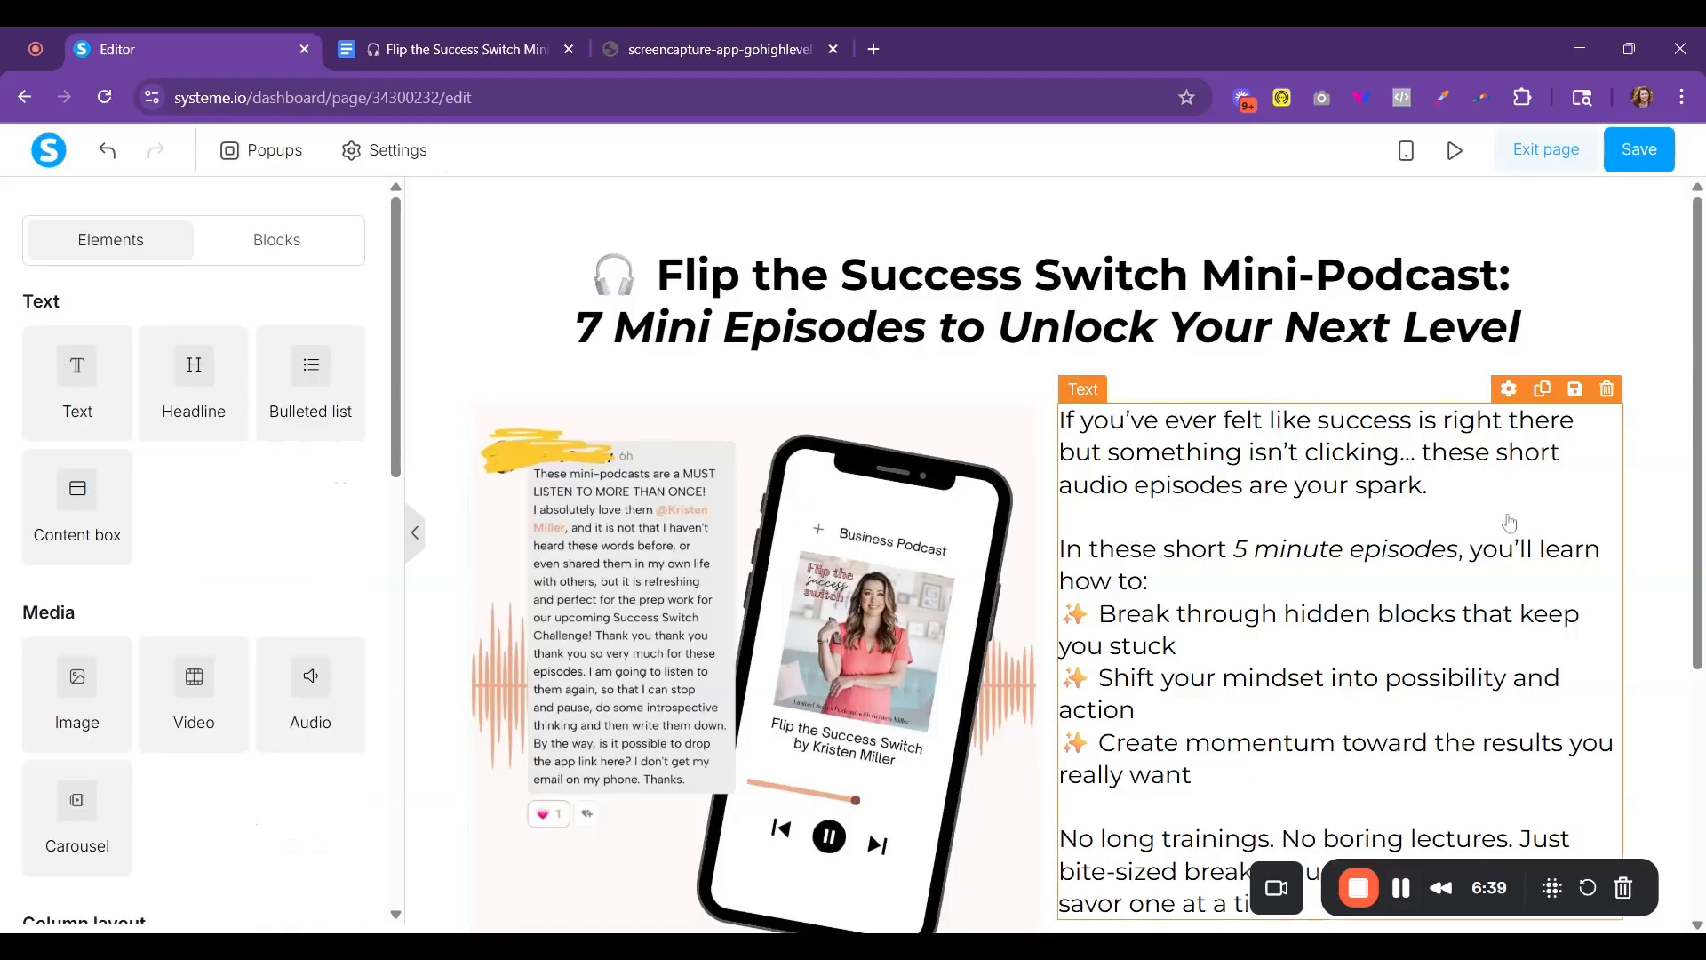
scroll(1440, 532, "down", 3)
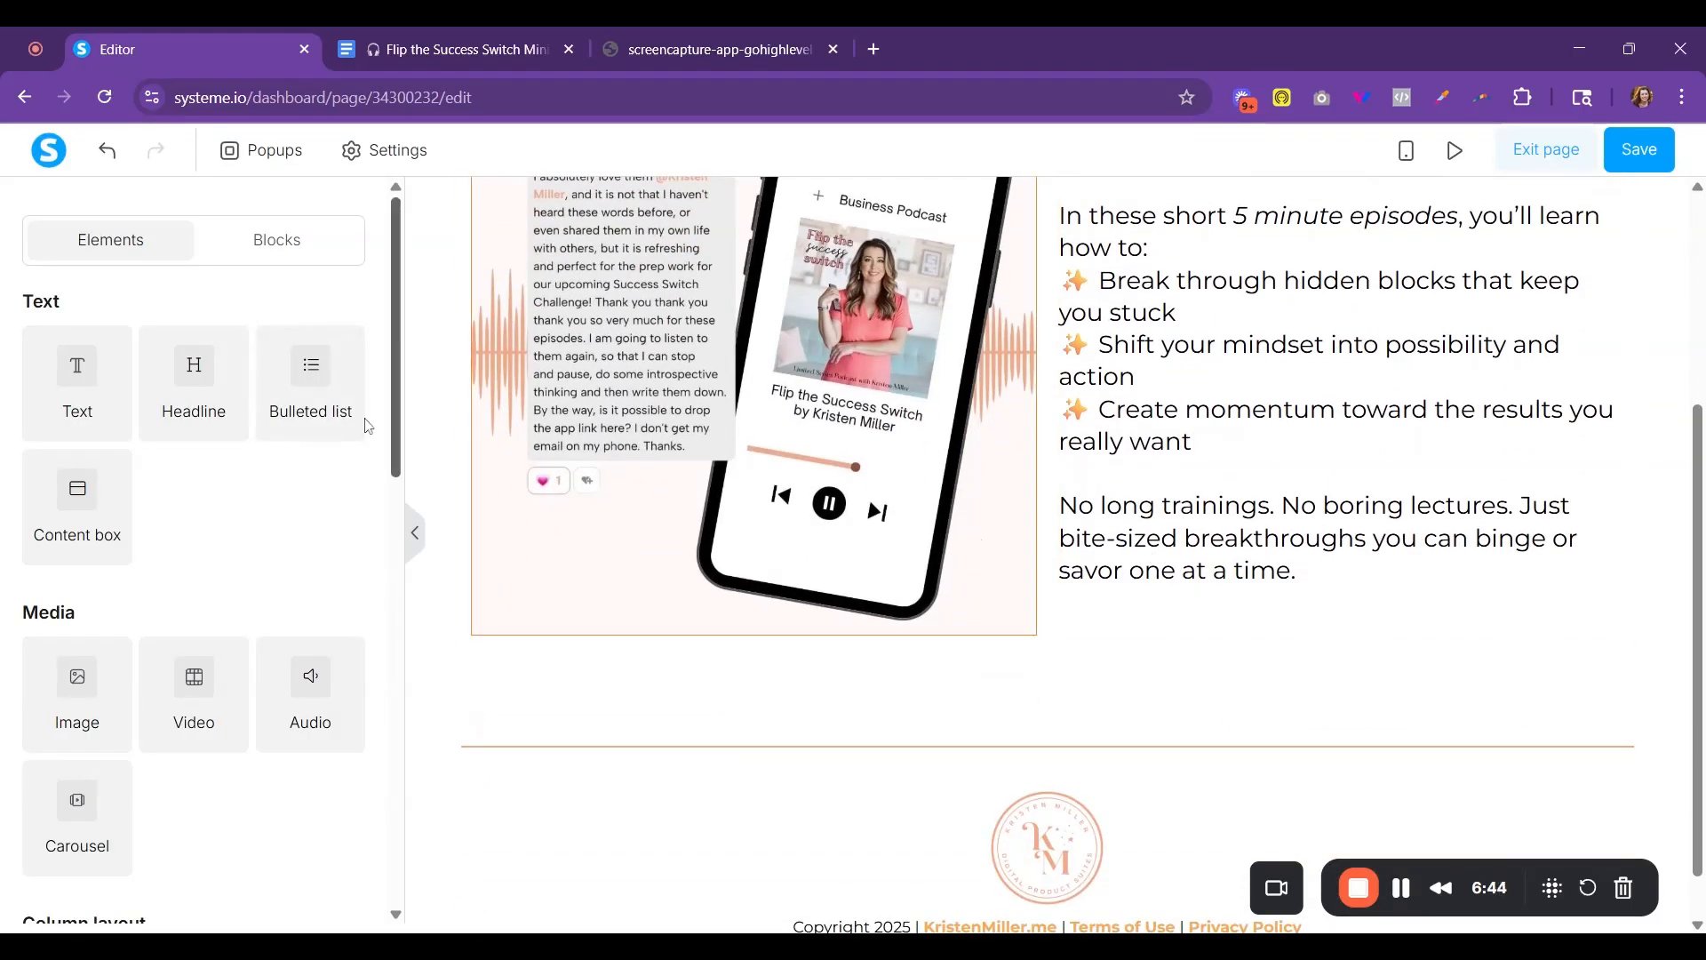
- Add a button below the body text in the two-column row and check its counterpart in the reference screenshot
scroll(191, 437, "down", 10)
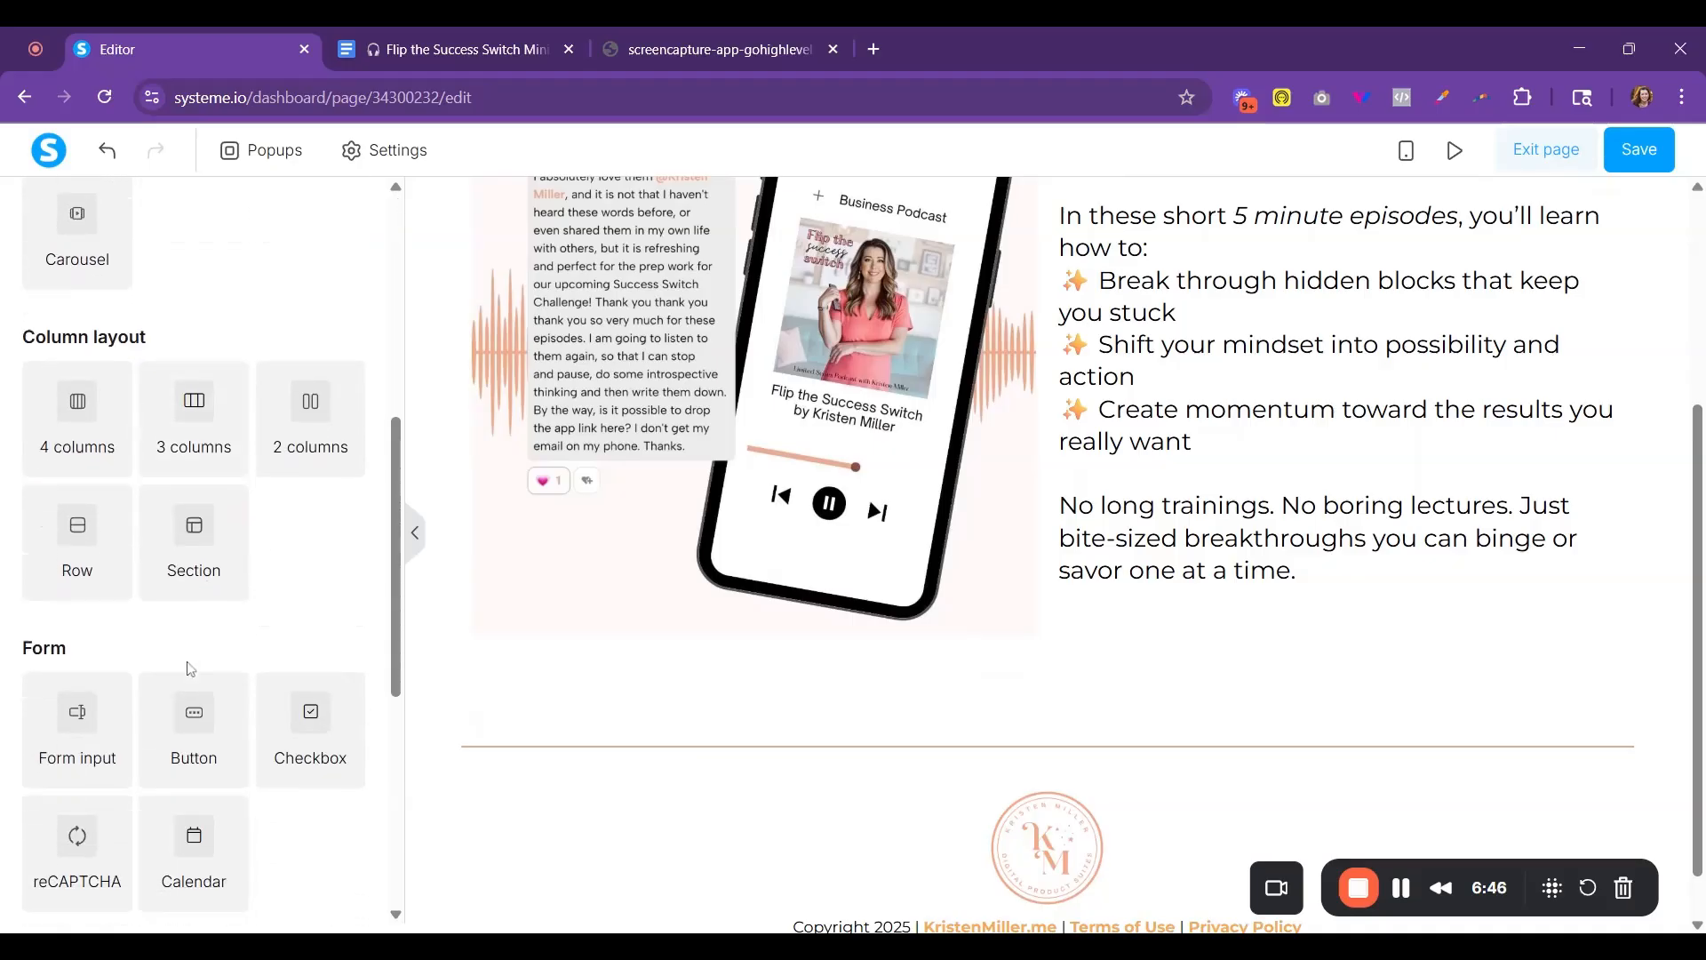
left_click_drag(193, 418, 1515, 731)
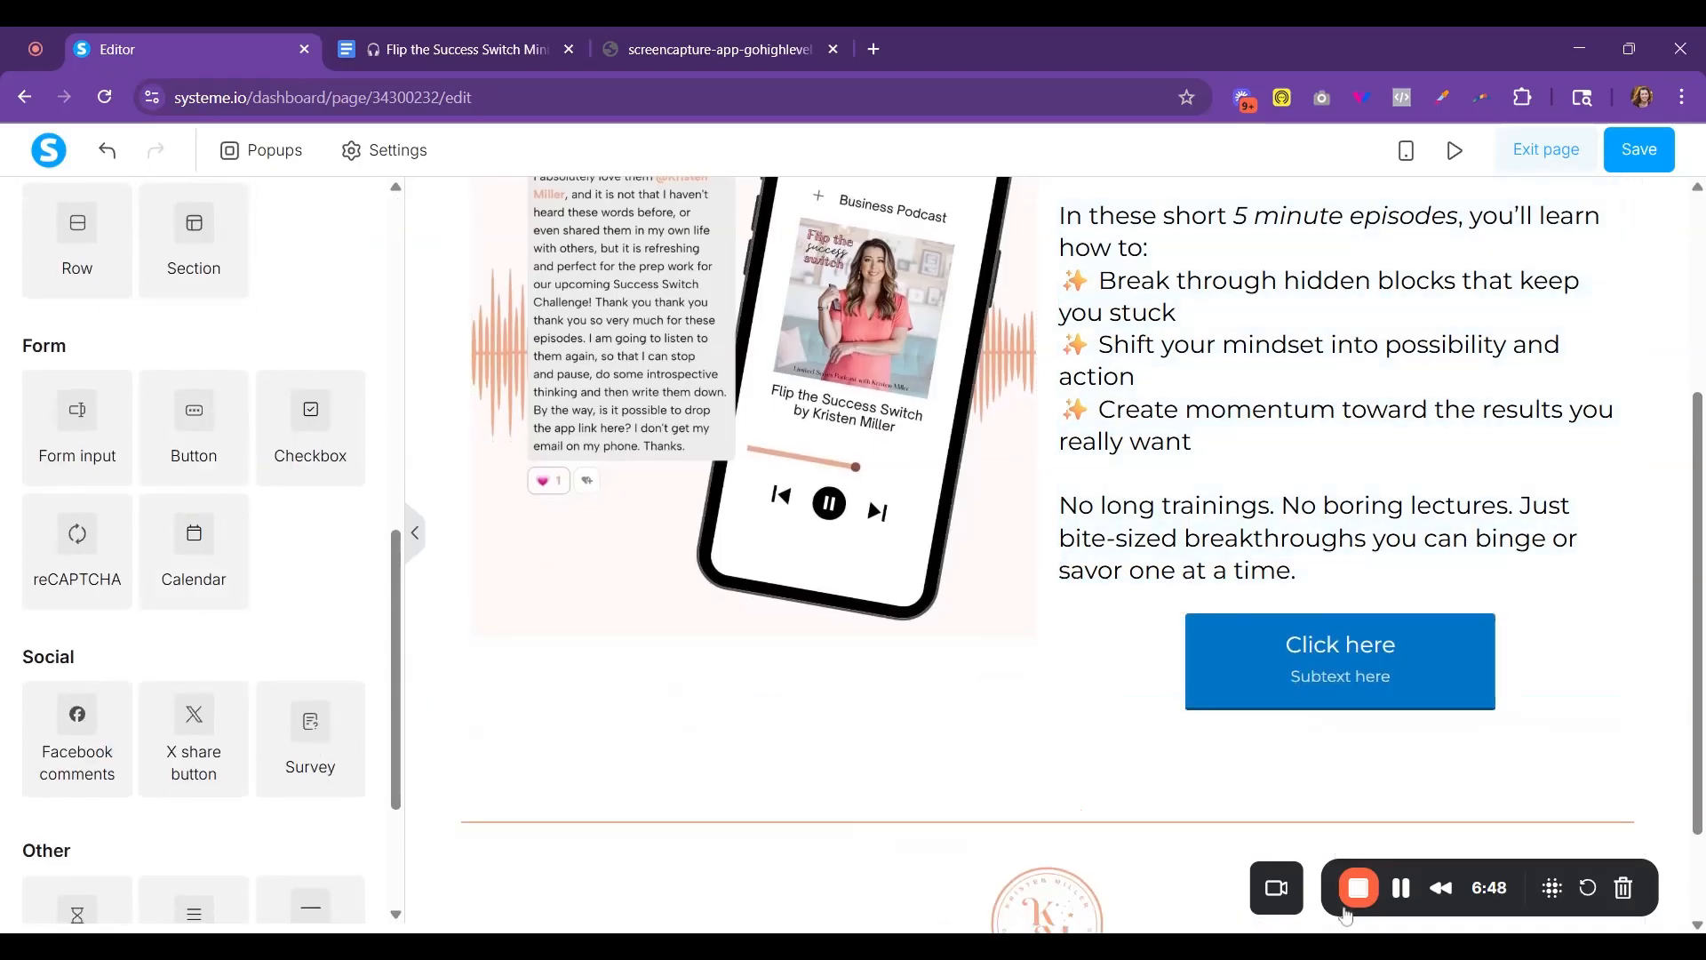
left_click(656, 53)
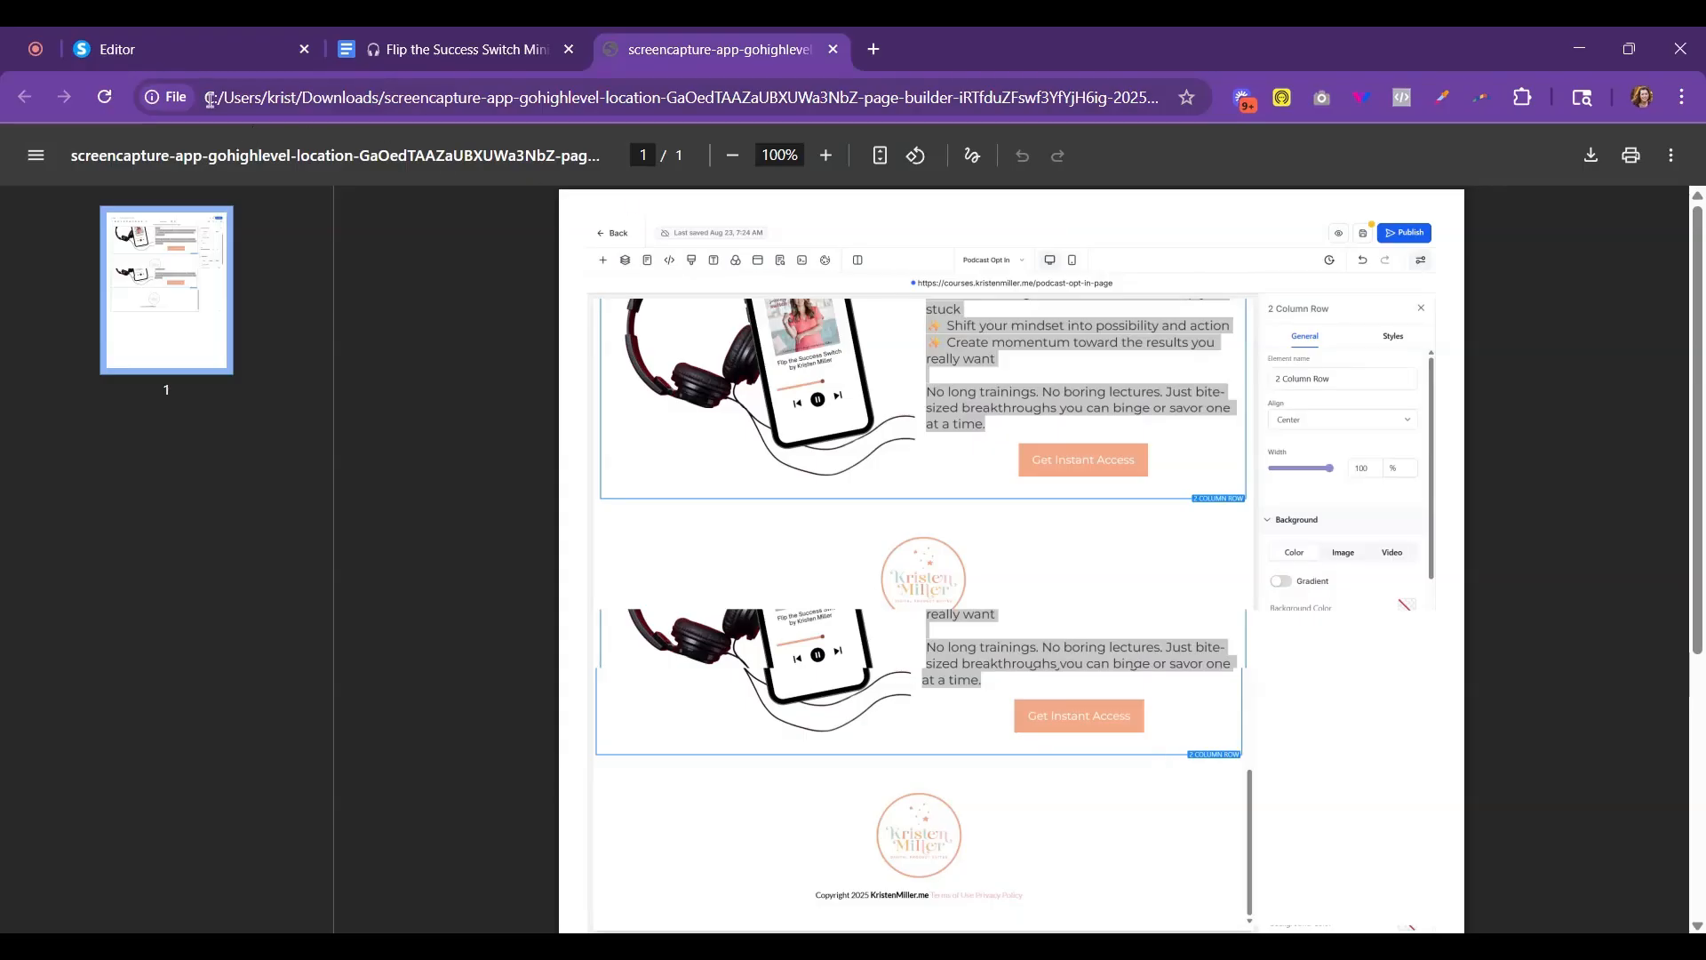
left_click(169, 53)
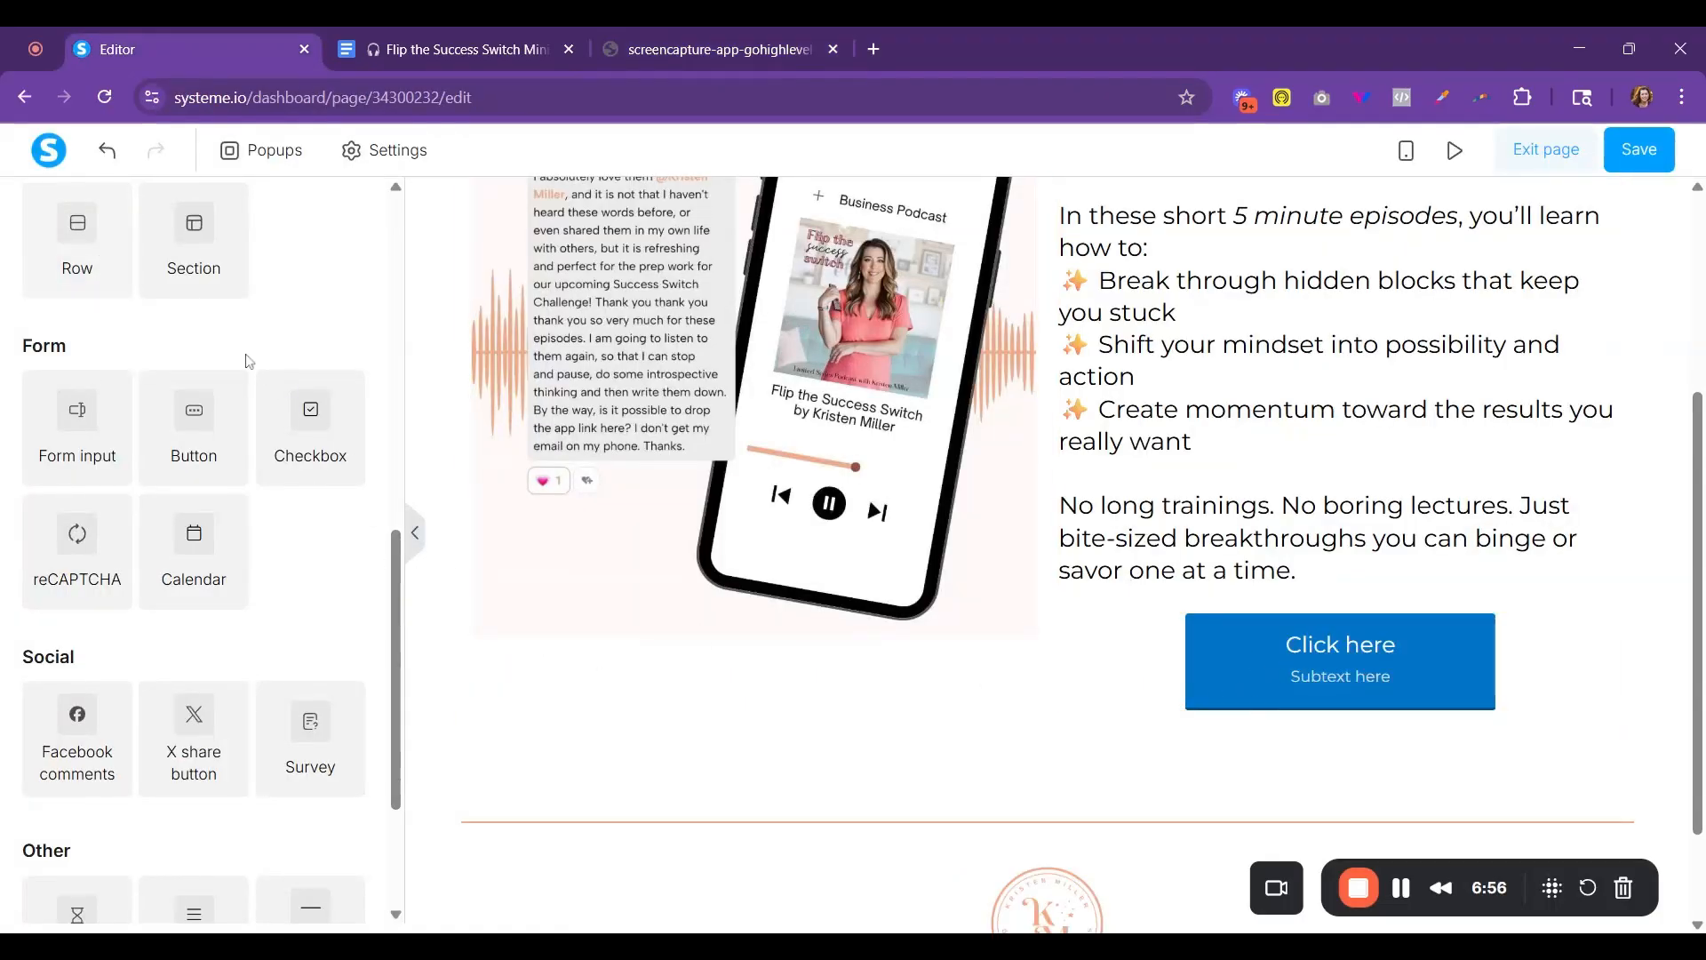
left_click_drag(391, 684, 391, 352)
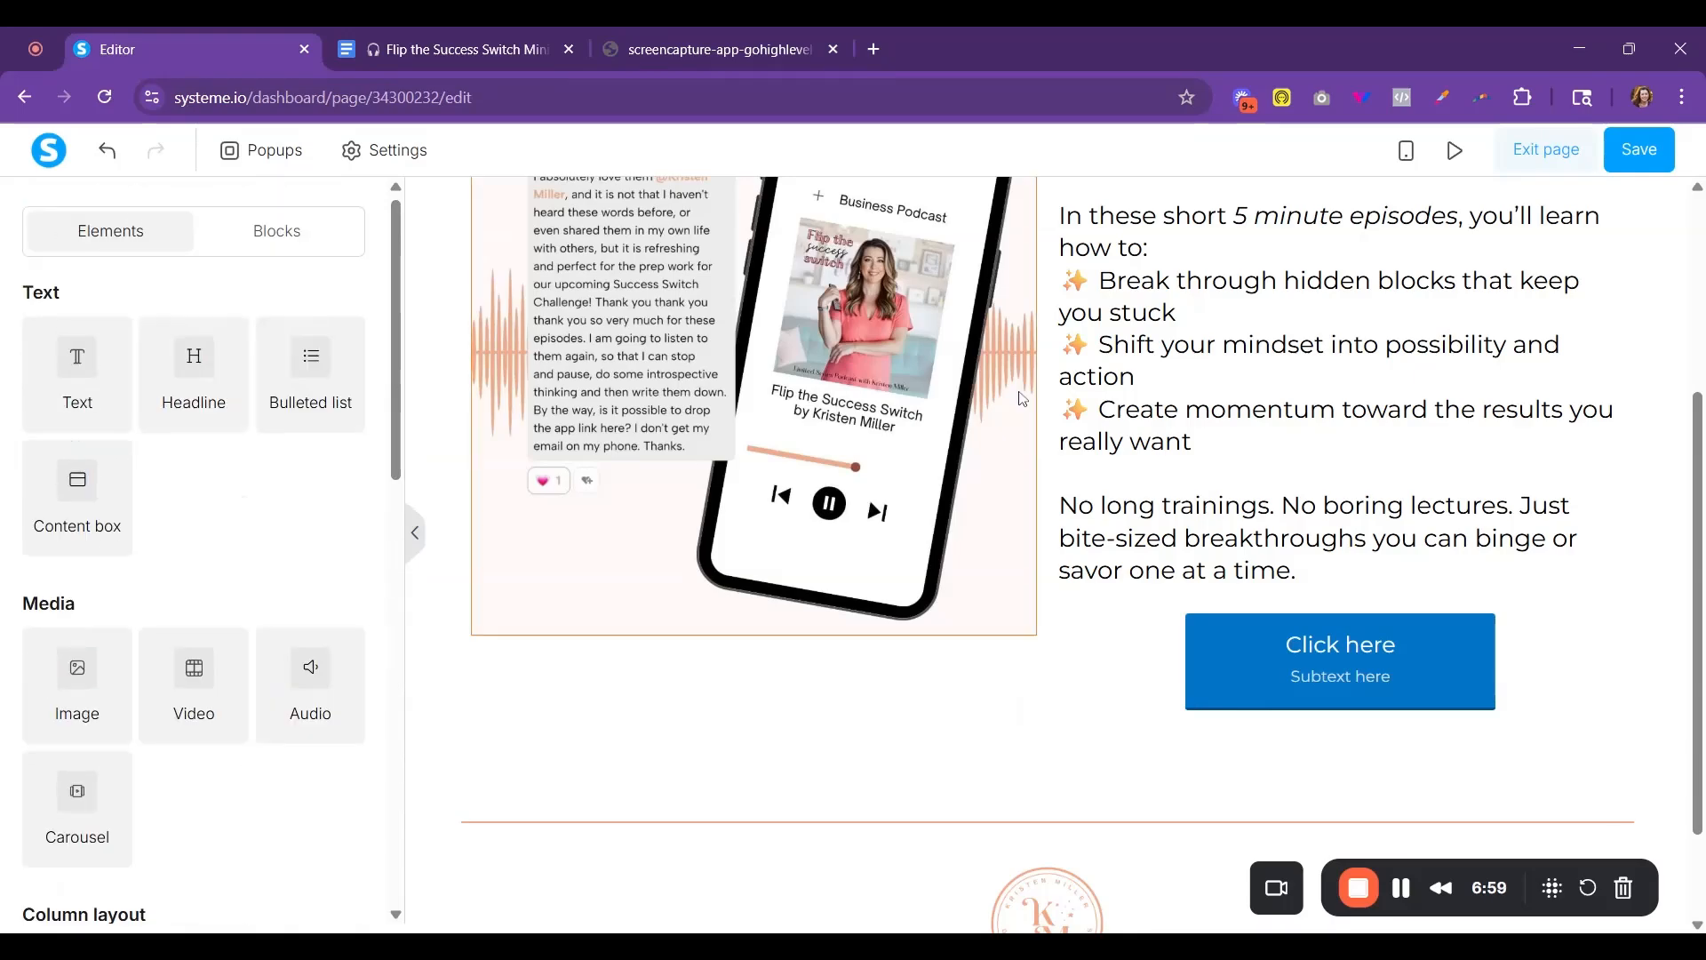
- Set the new button's click action to Show popup and check for popups it can open
left_click(1394, 665)
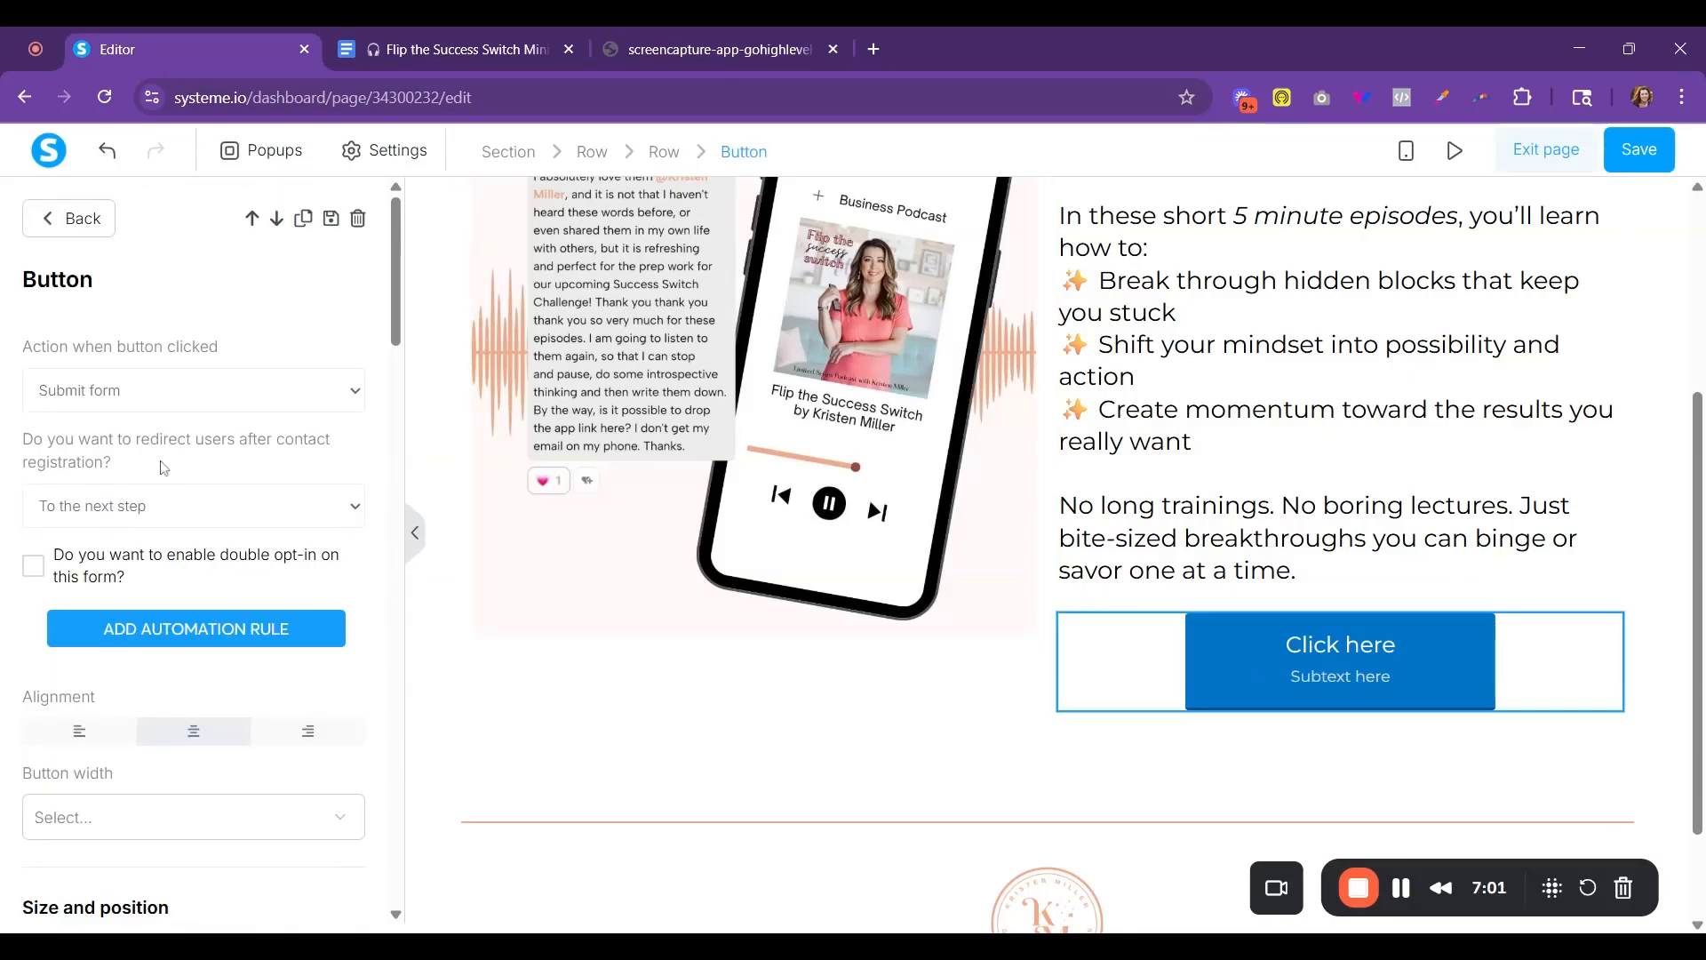
left_click(113, 424)
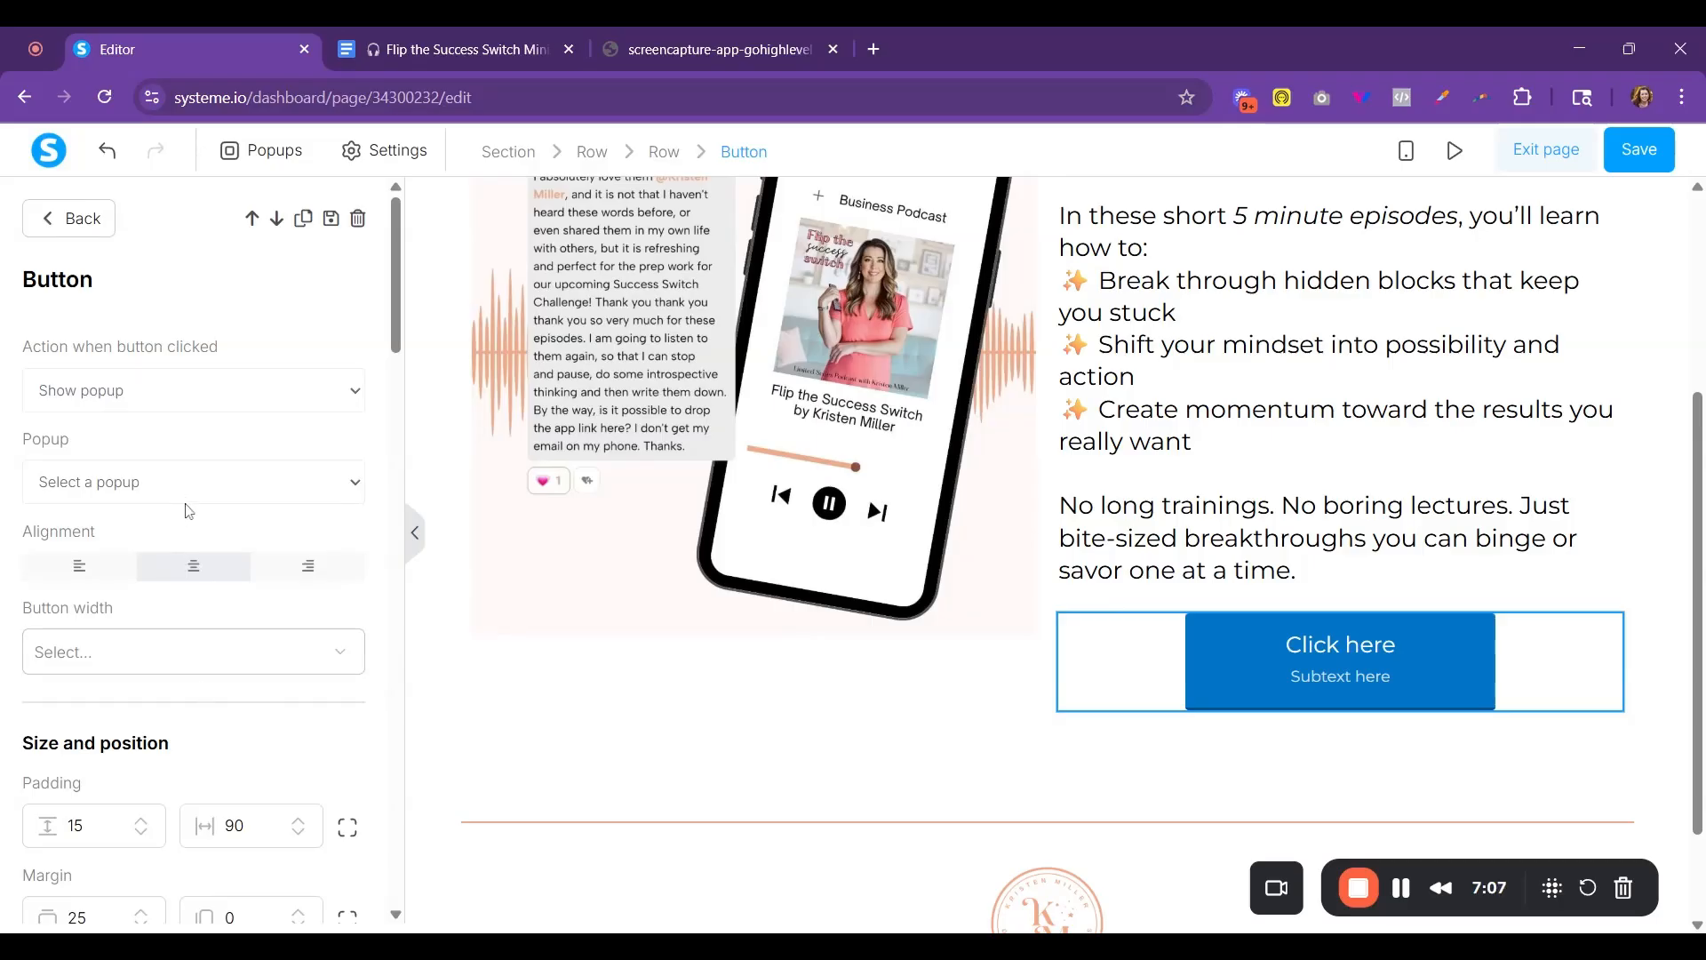
left_click(193, 489)
- Set the button text to "Get instant Access" and remove its subtext
scroll(296, 688, "down", 8)
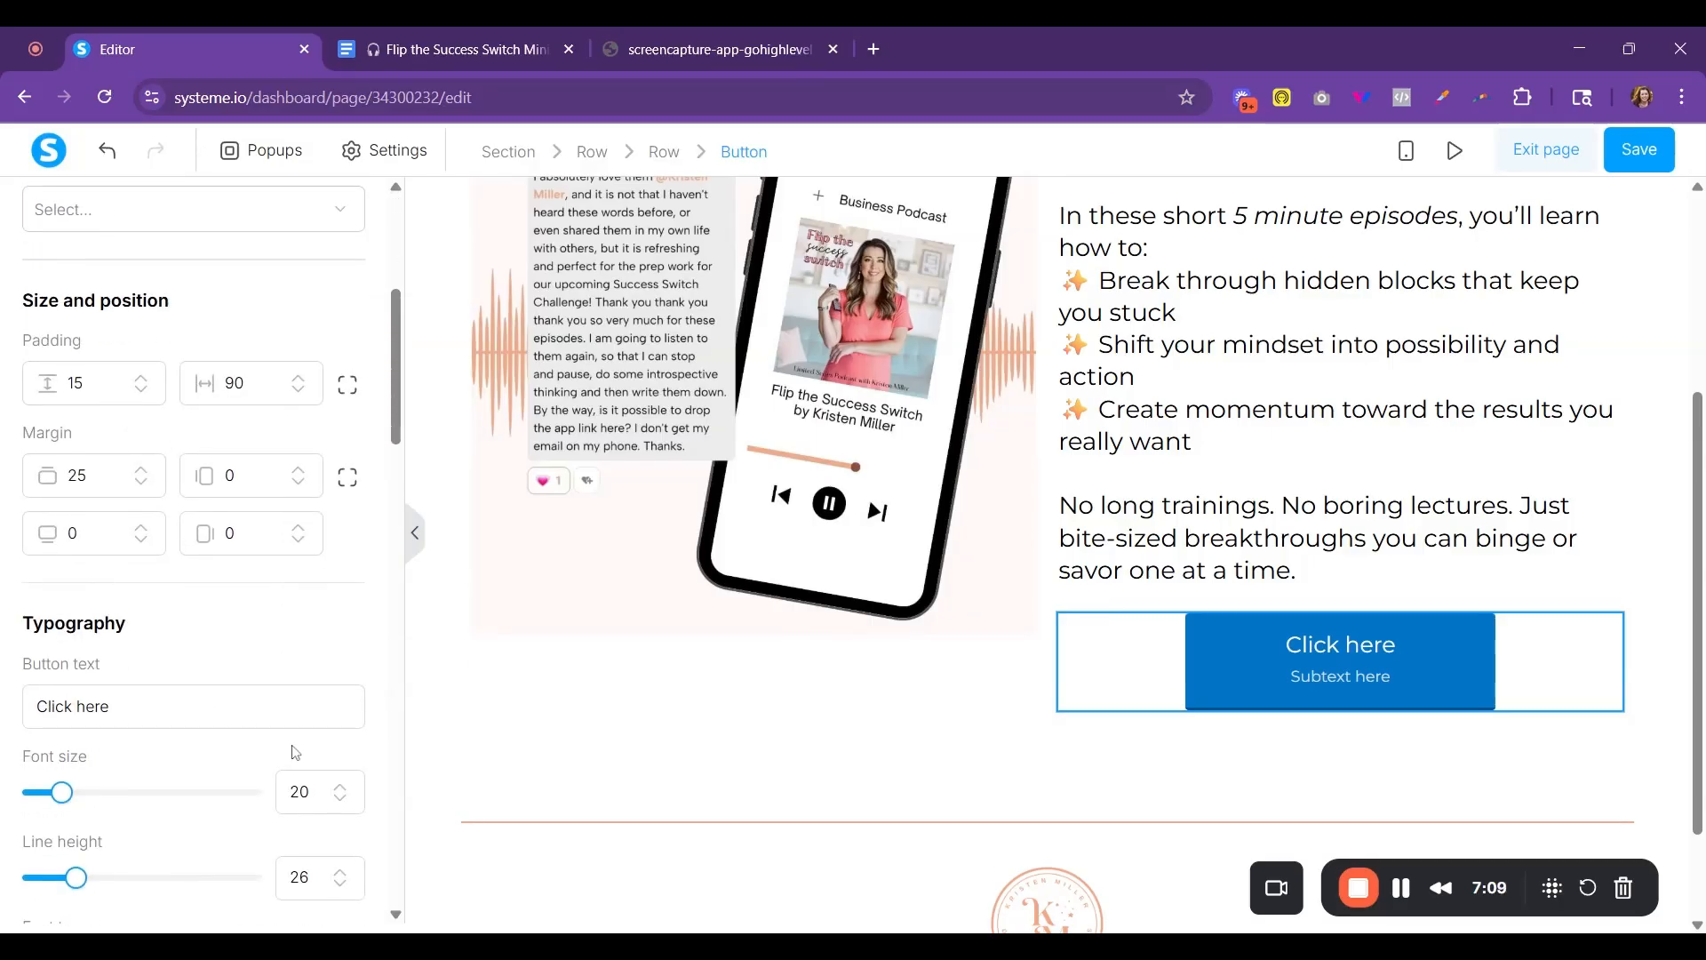
triple_click(73, 482)
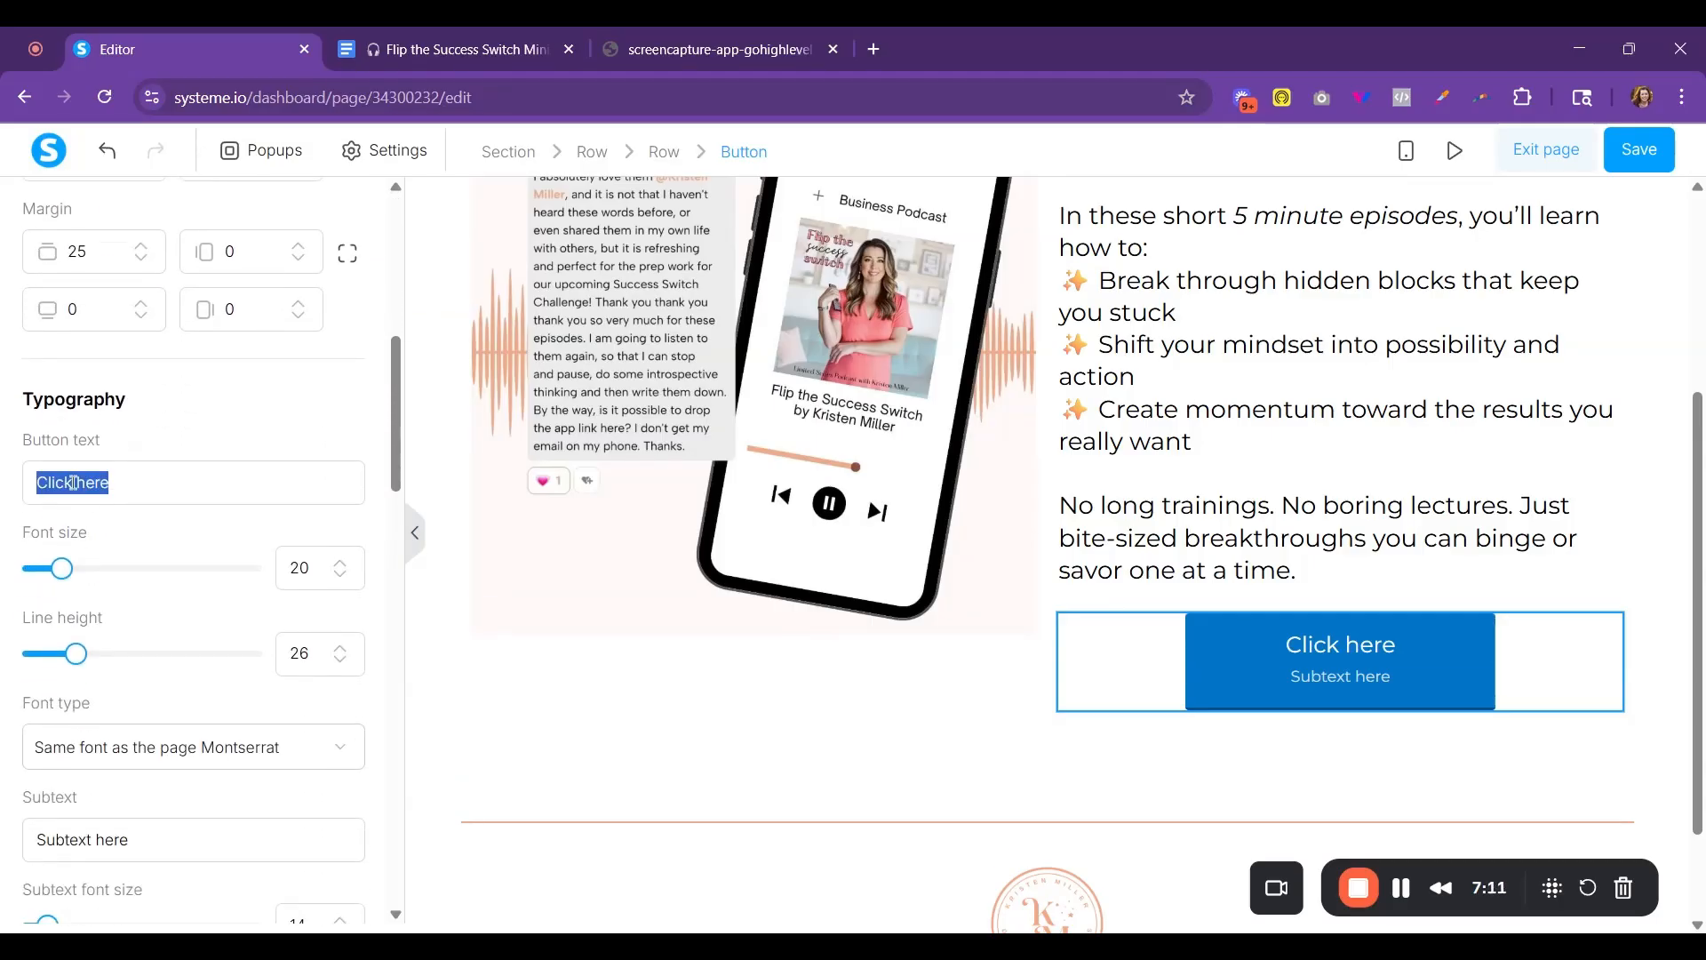
type("Get instant ")
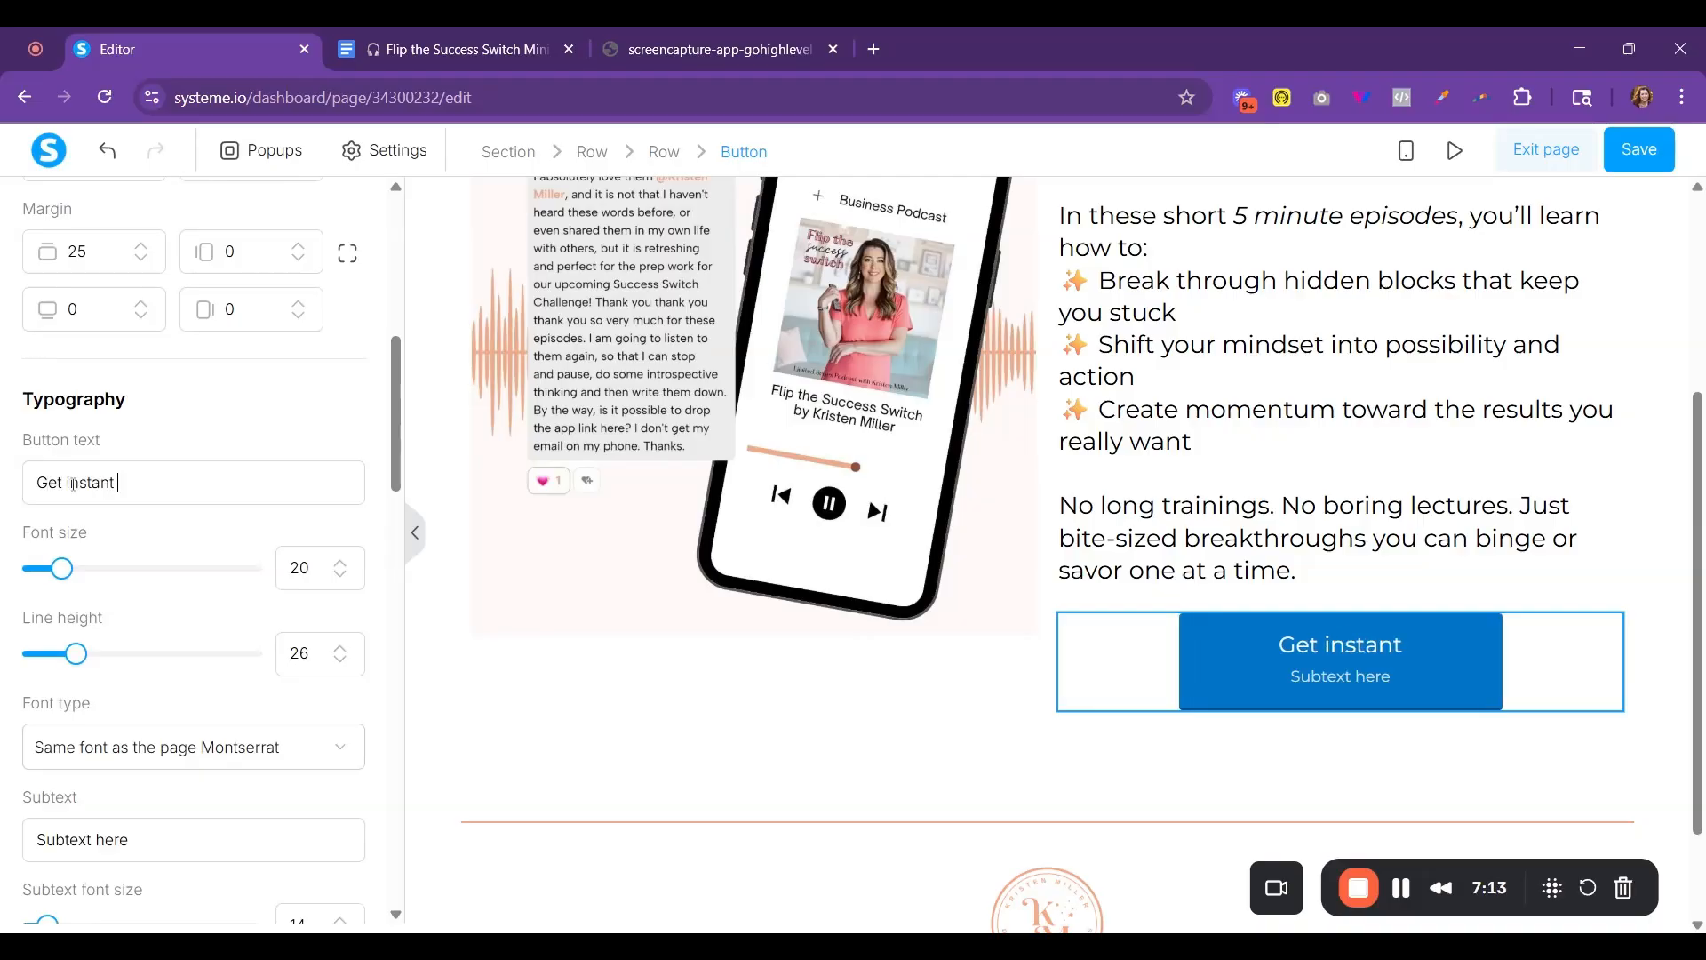
type("Access")
scroll(64, 613, "down", 2)
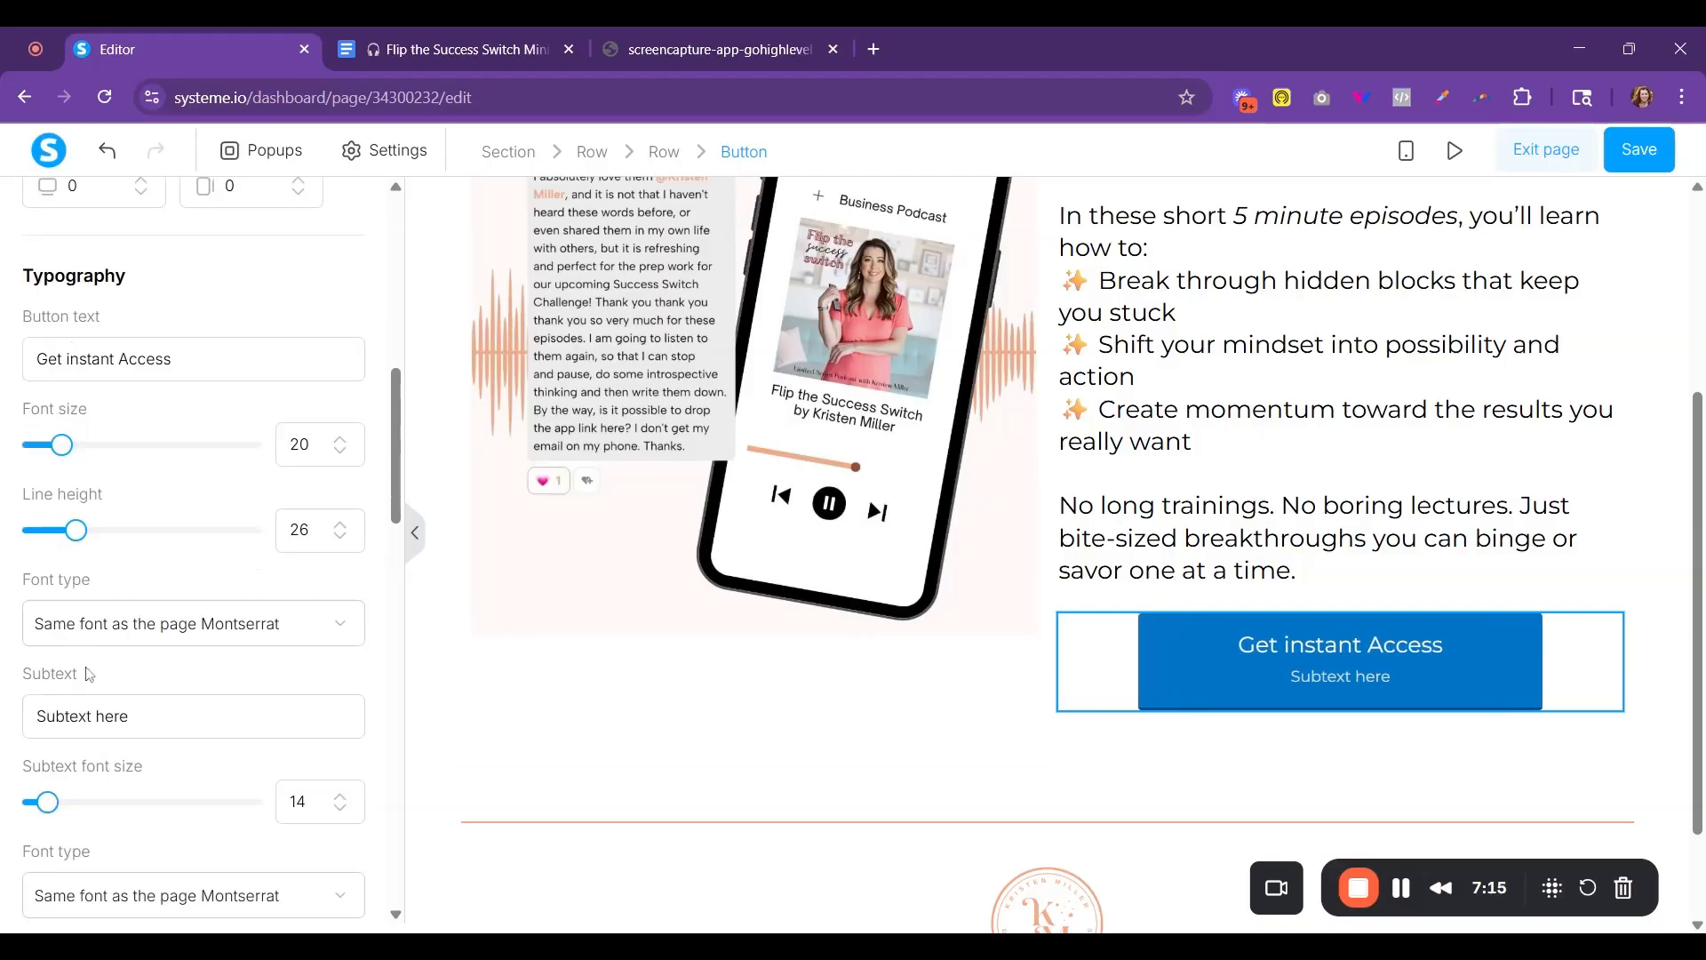
double_click(64, 617)
left_click_drag(52, 615, 178, 620)
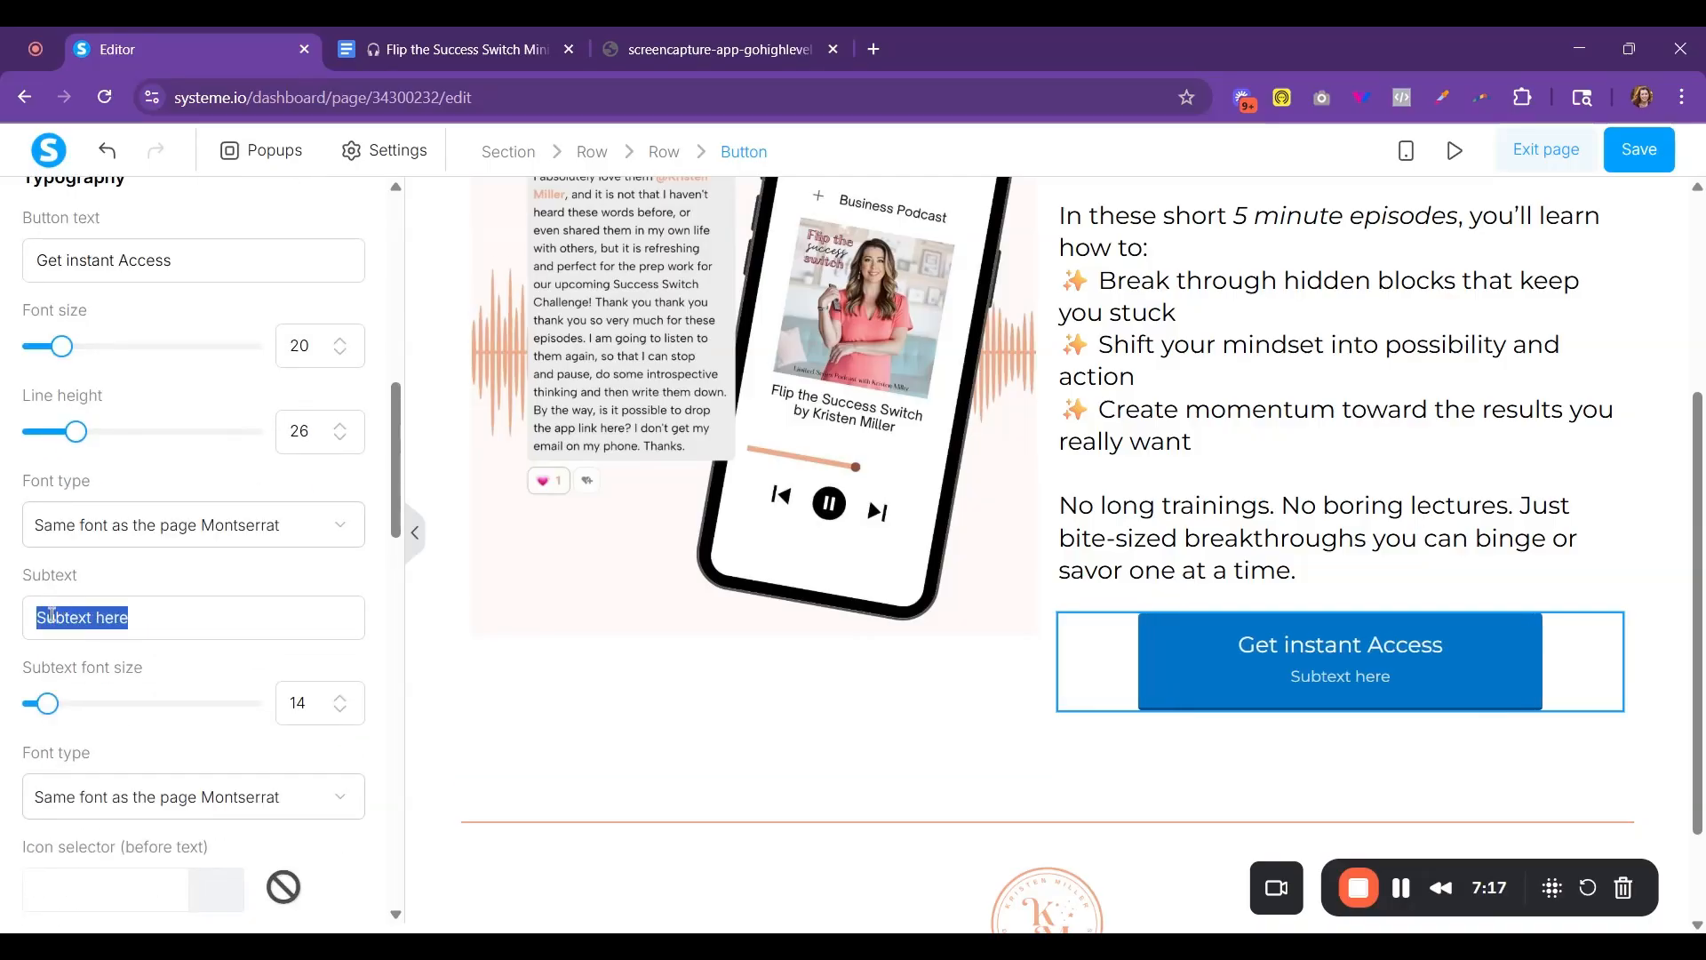
key("BackSpace")
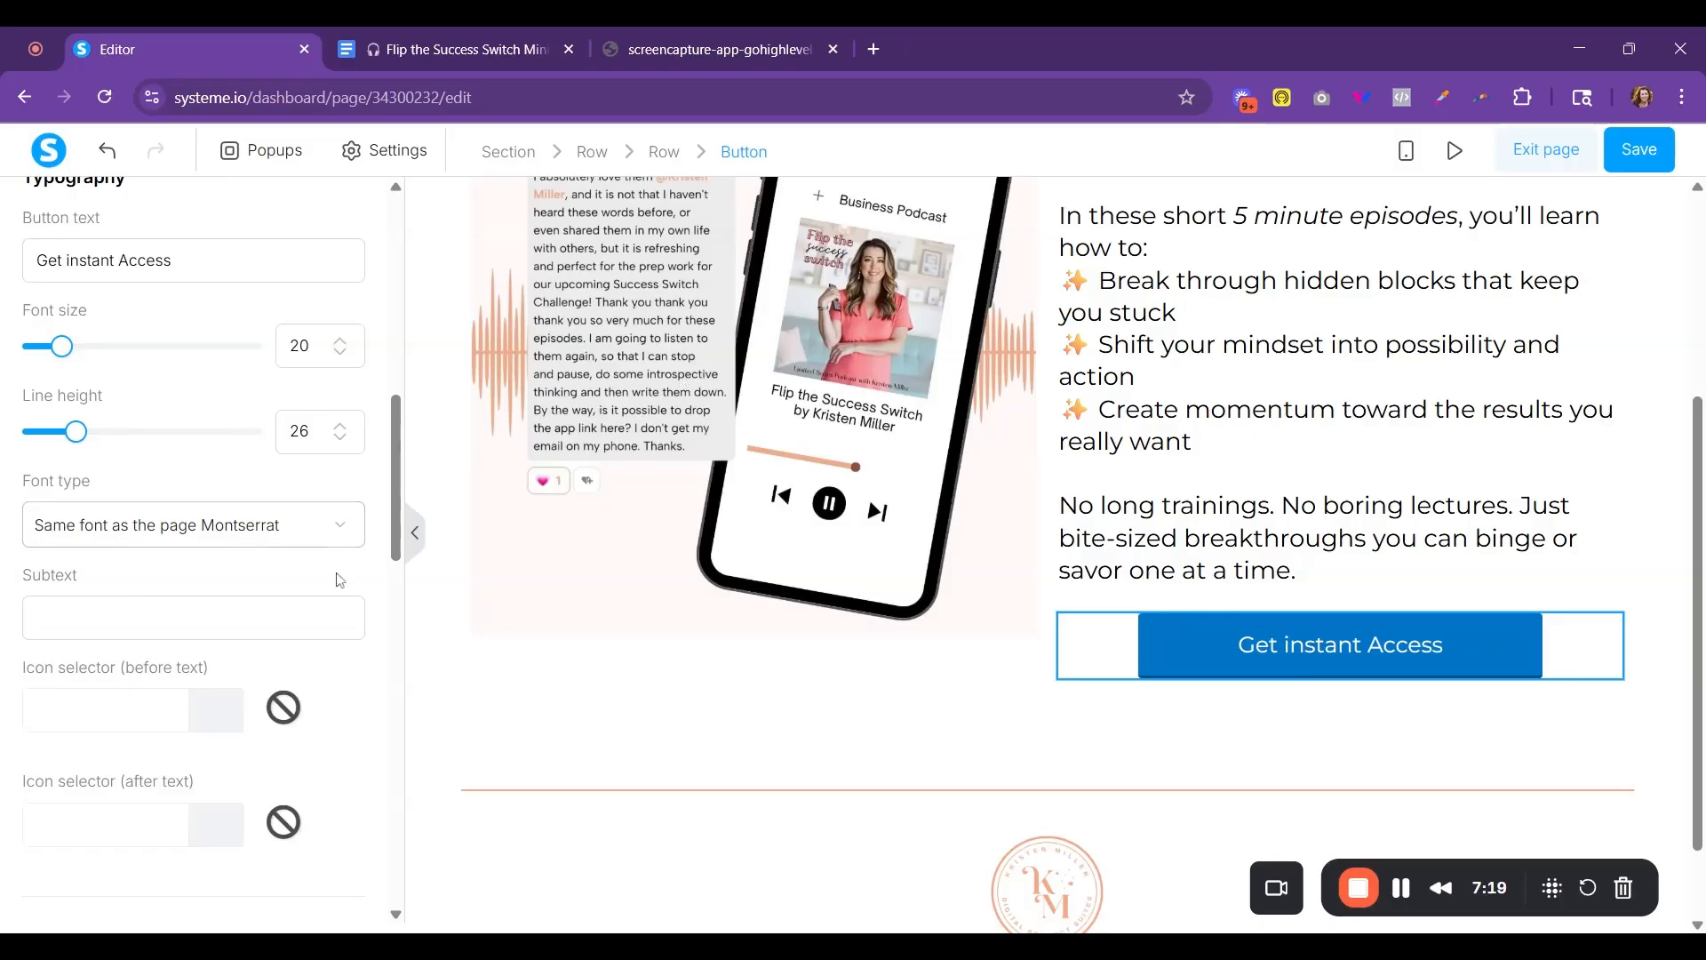
- Create a new popup for the page
left_click(276, 165)
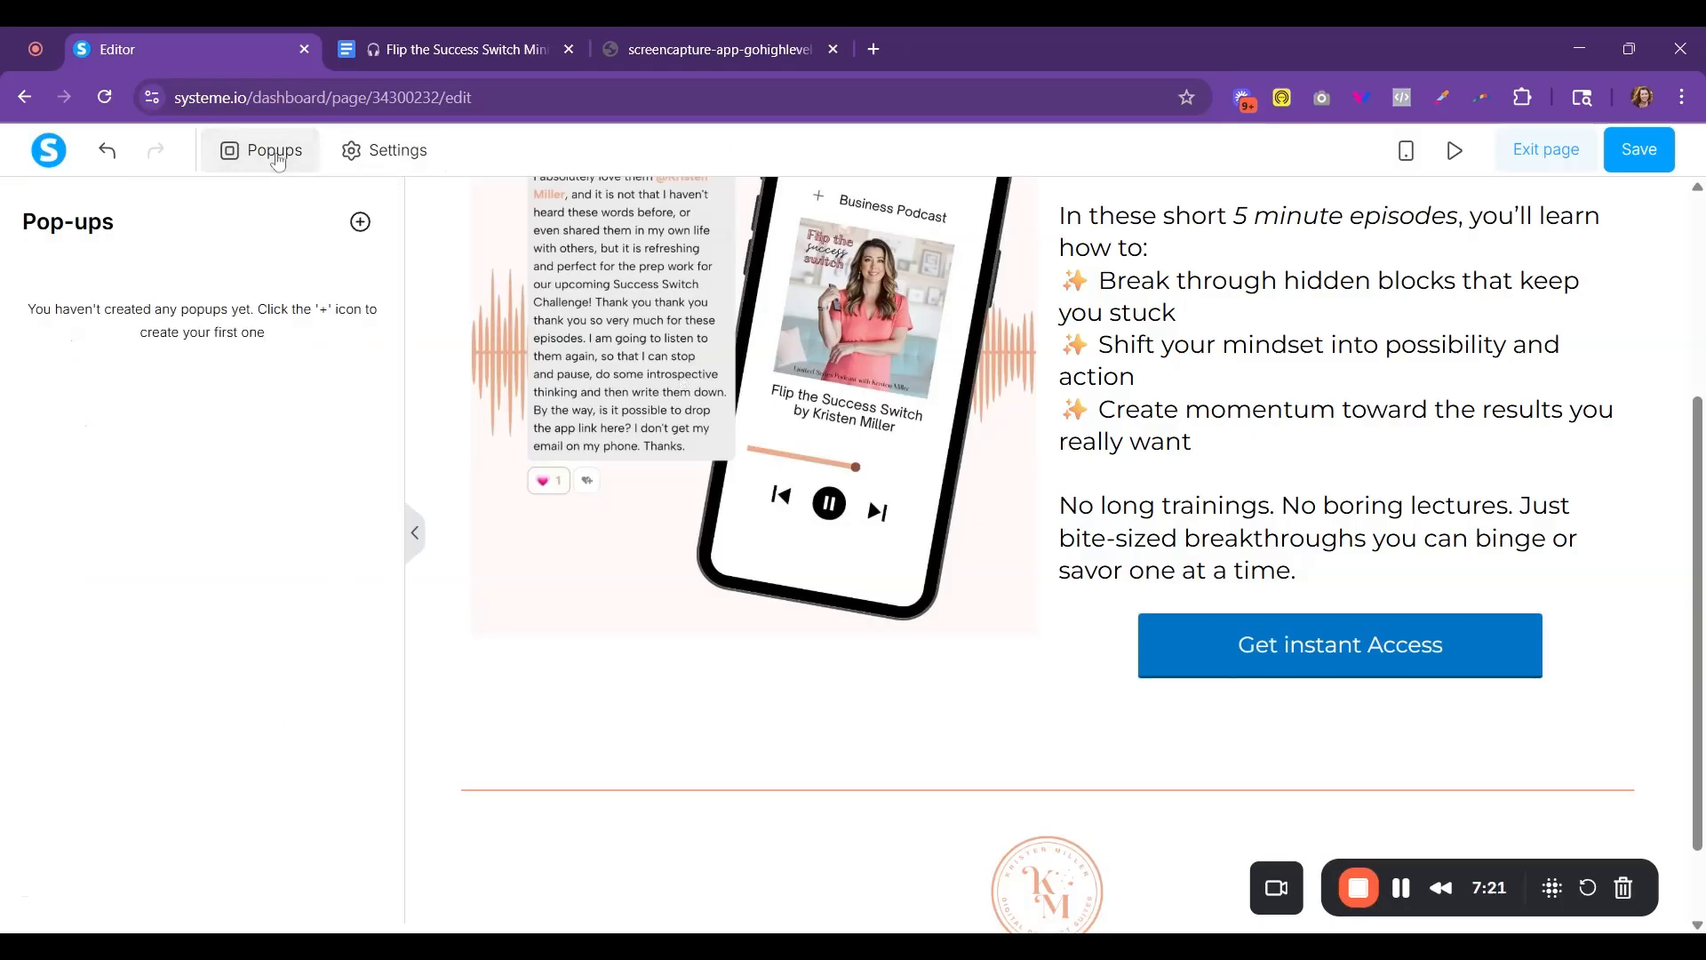
left_click(360, 222)
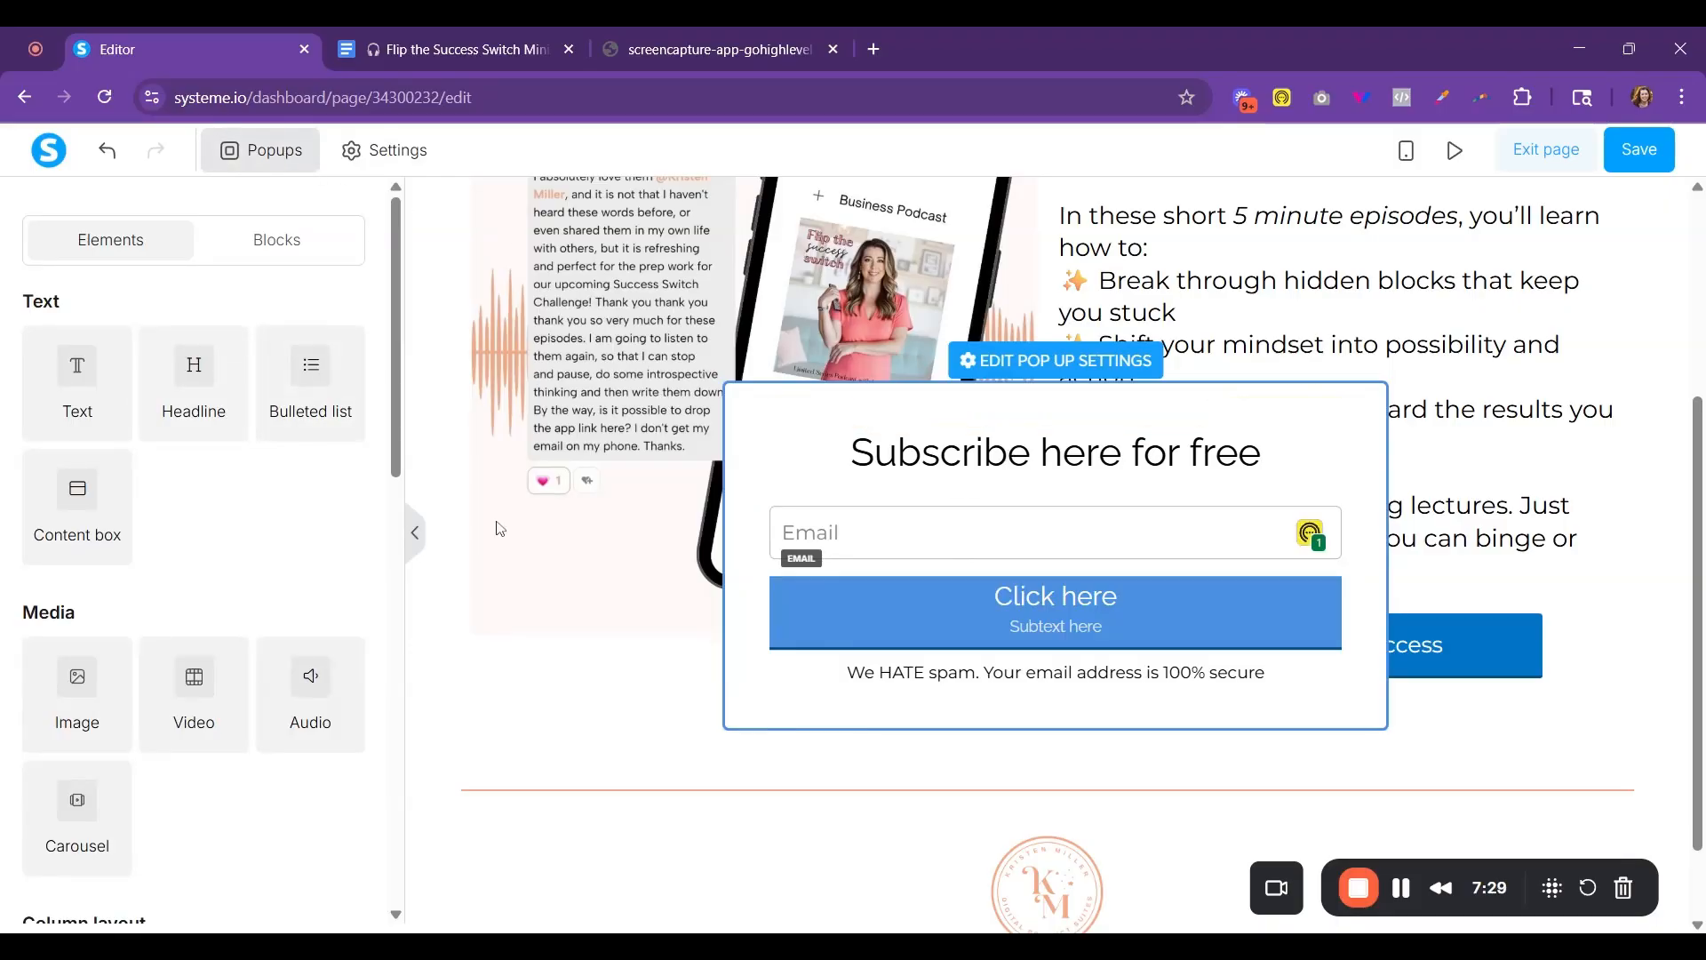
left_click(853, 453)
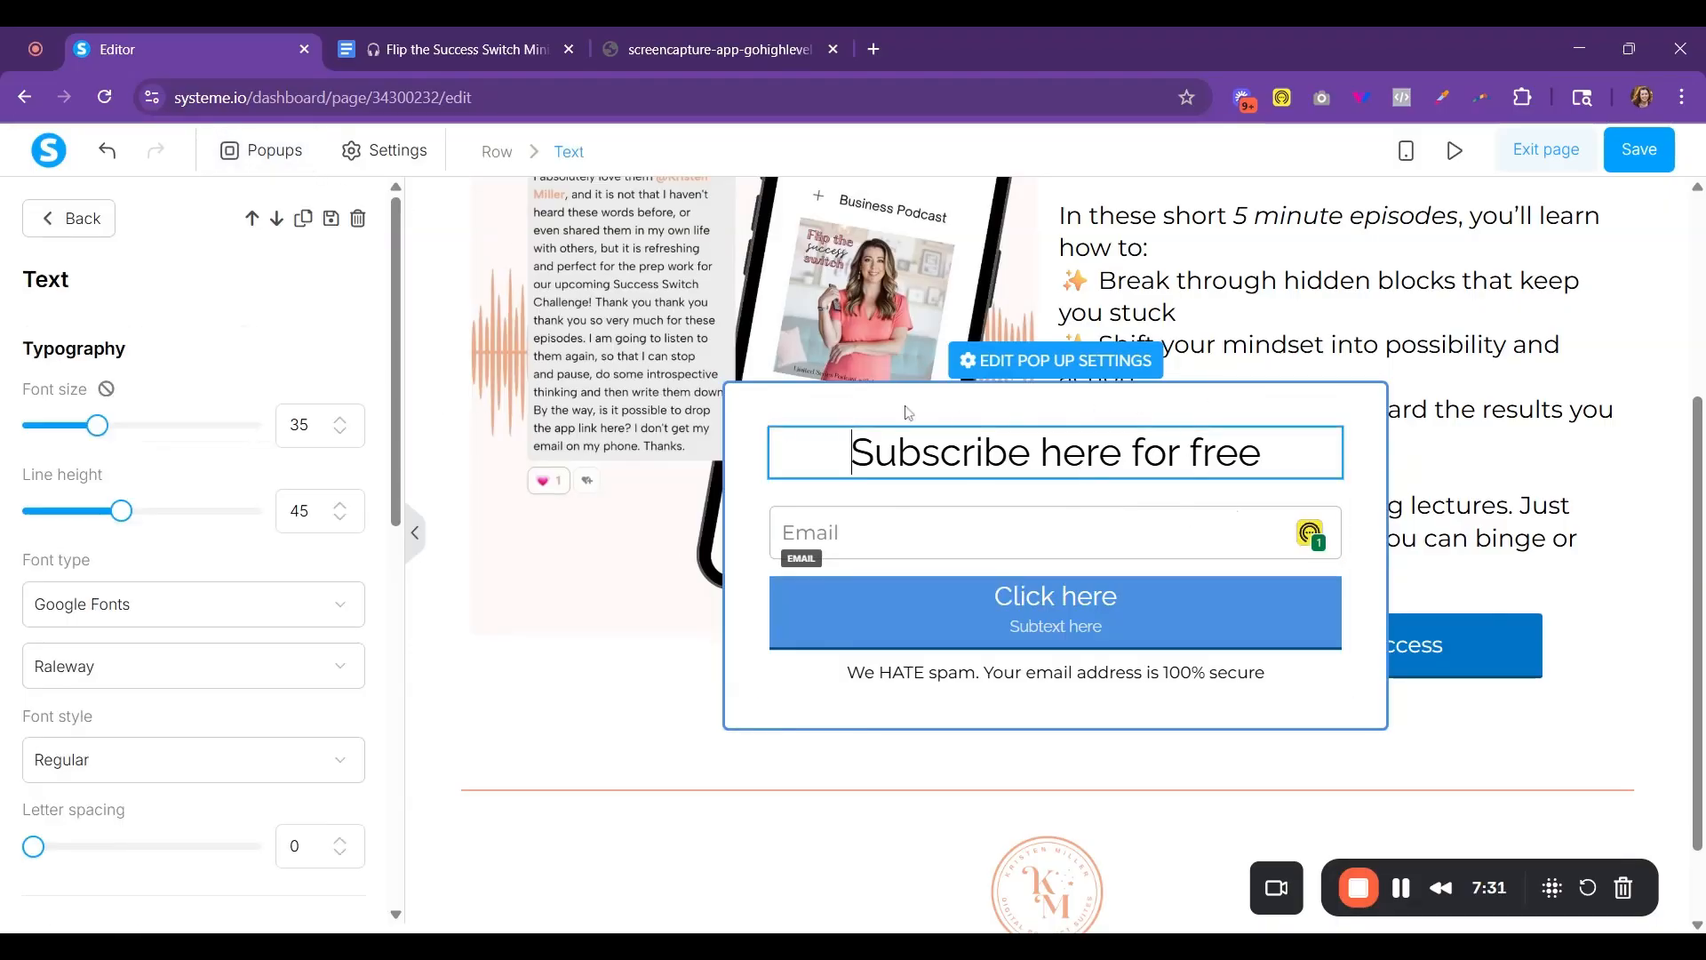
left_click(69, 219)
- Insert the saved block "form for wtf" into the popup above the default subscribe form
left_click(287, 249)
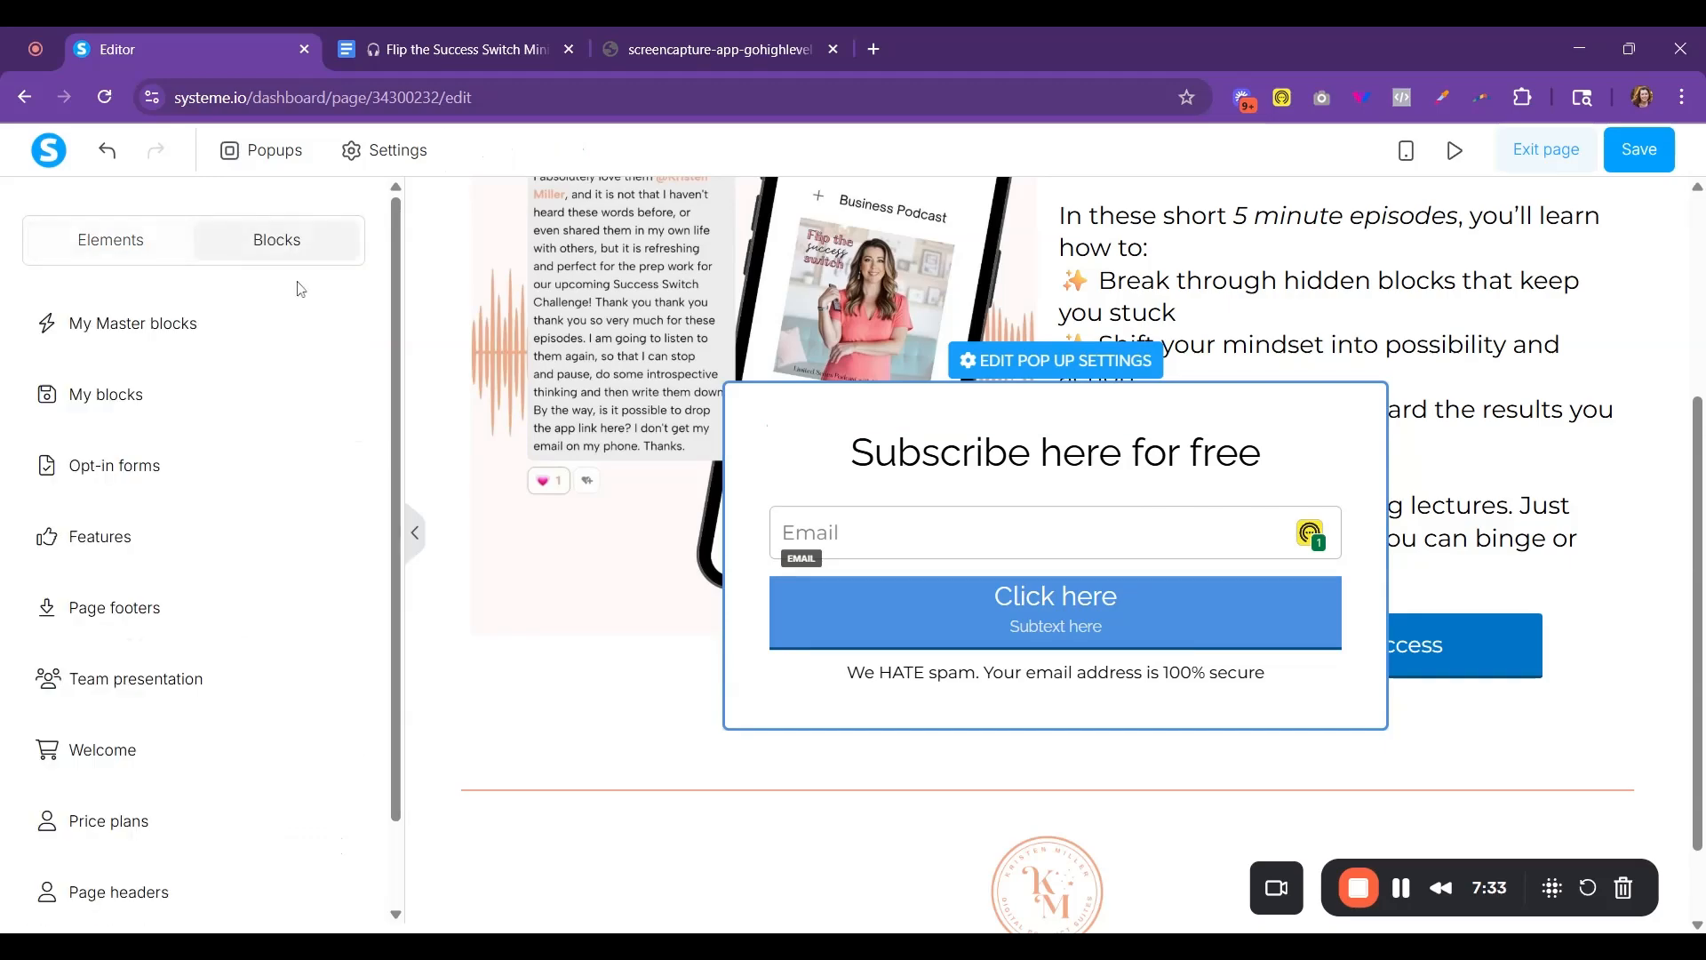
left_click(105, 412)
scroll(196, 675, "down", 1)
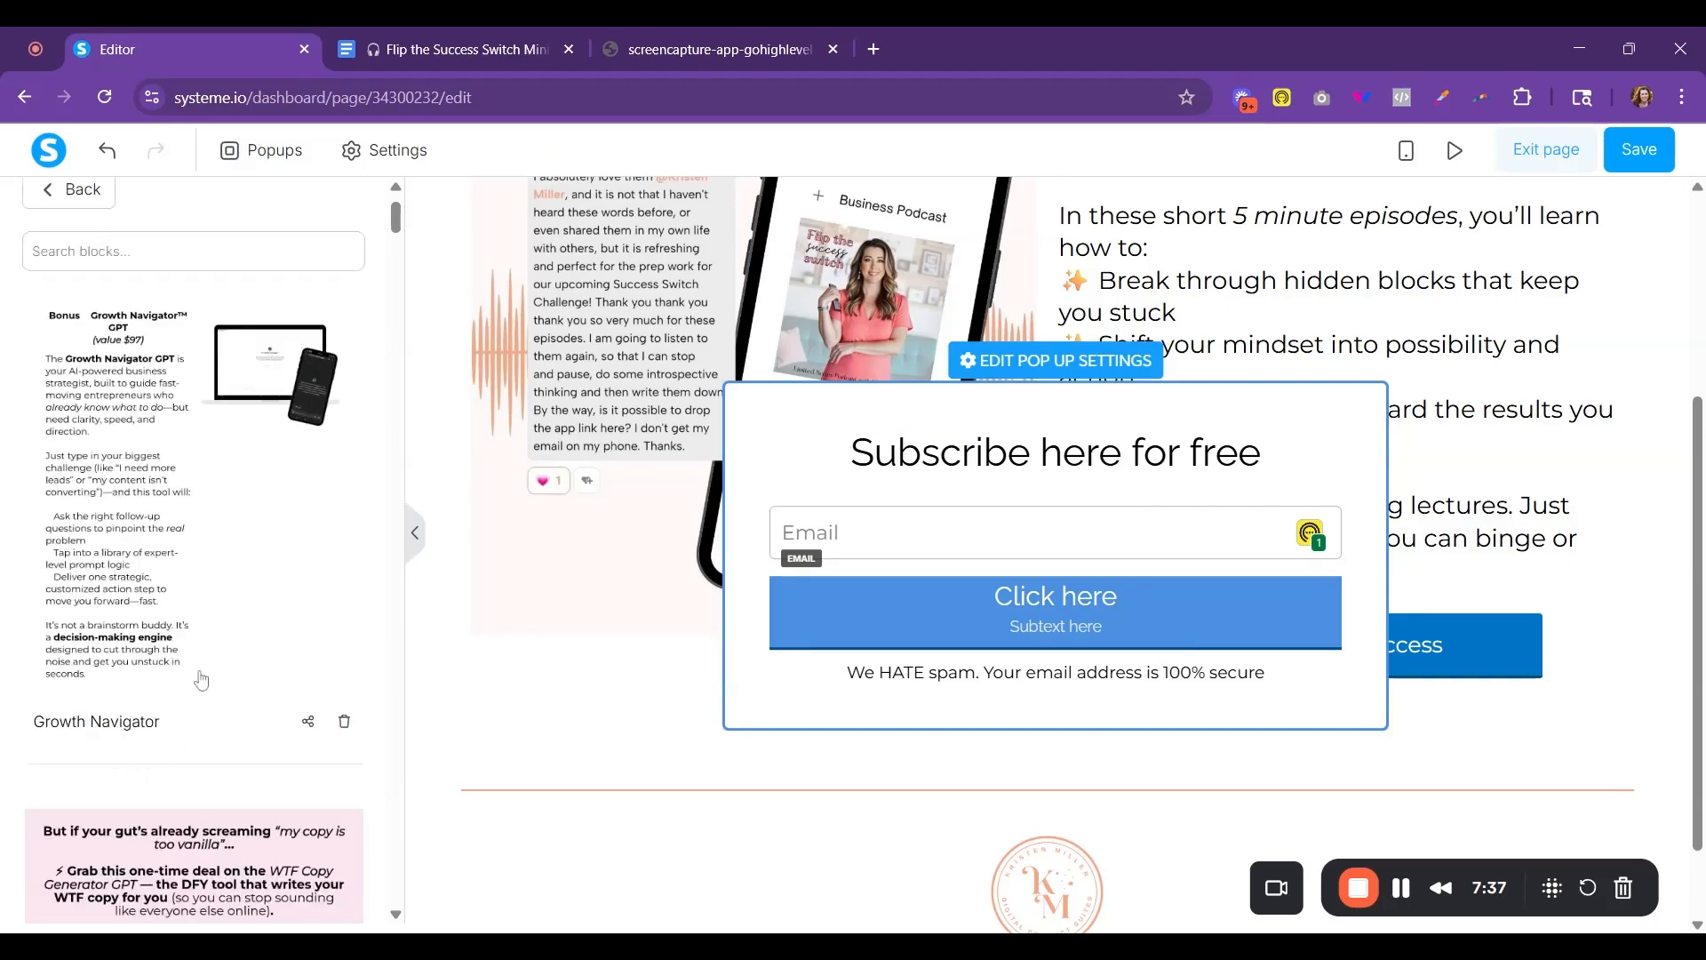
scroll(201, 680, "down", 10)
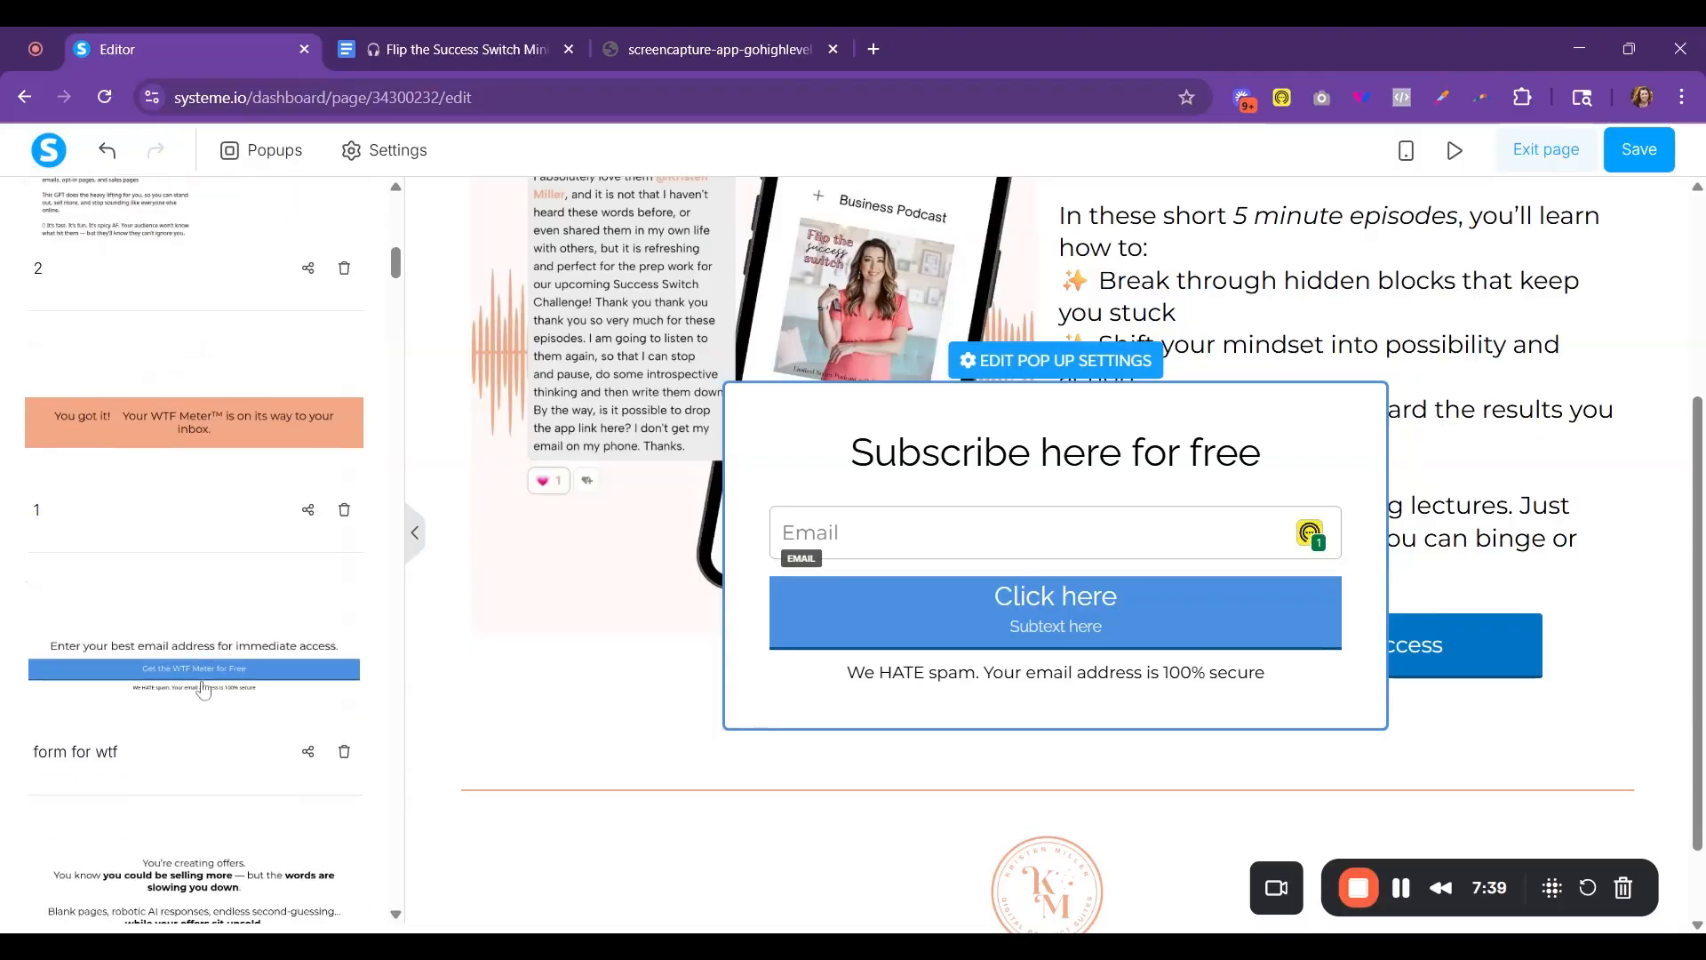
left_click_drag(190, 664, 227, 655)
left_click_drag(1022, 452, 1022, 453)
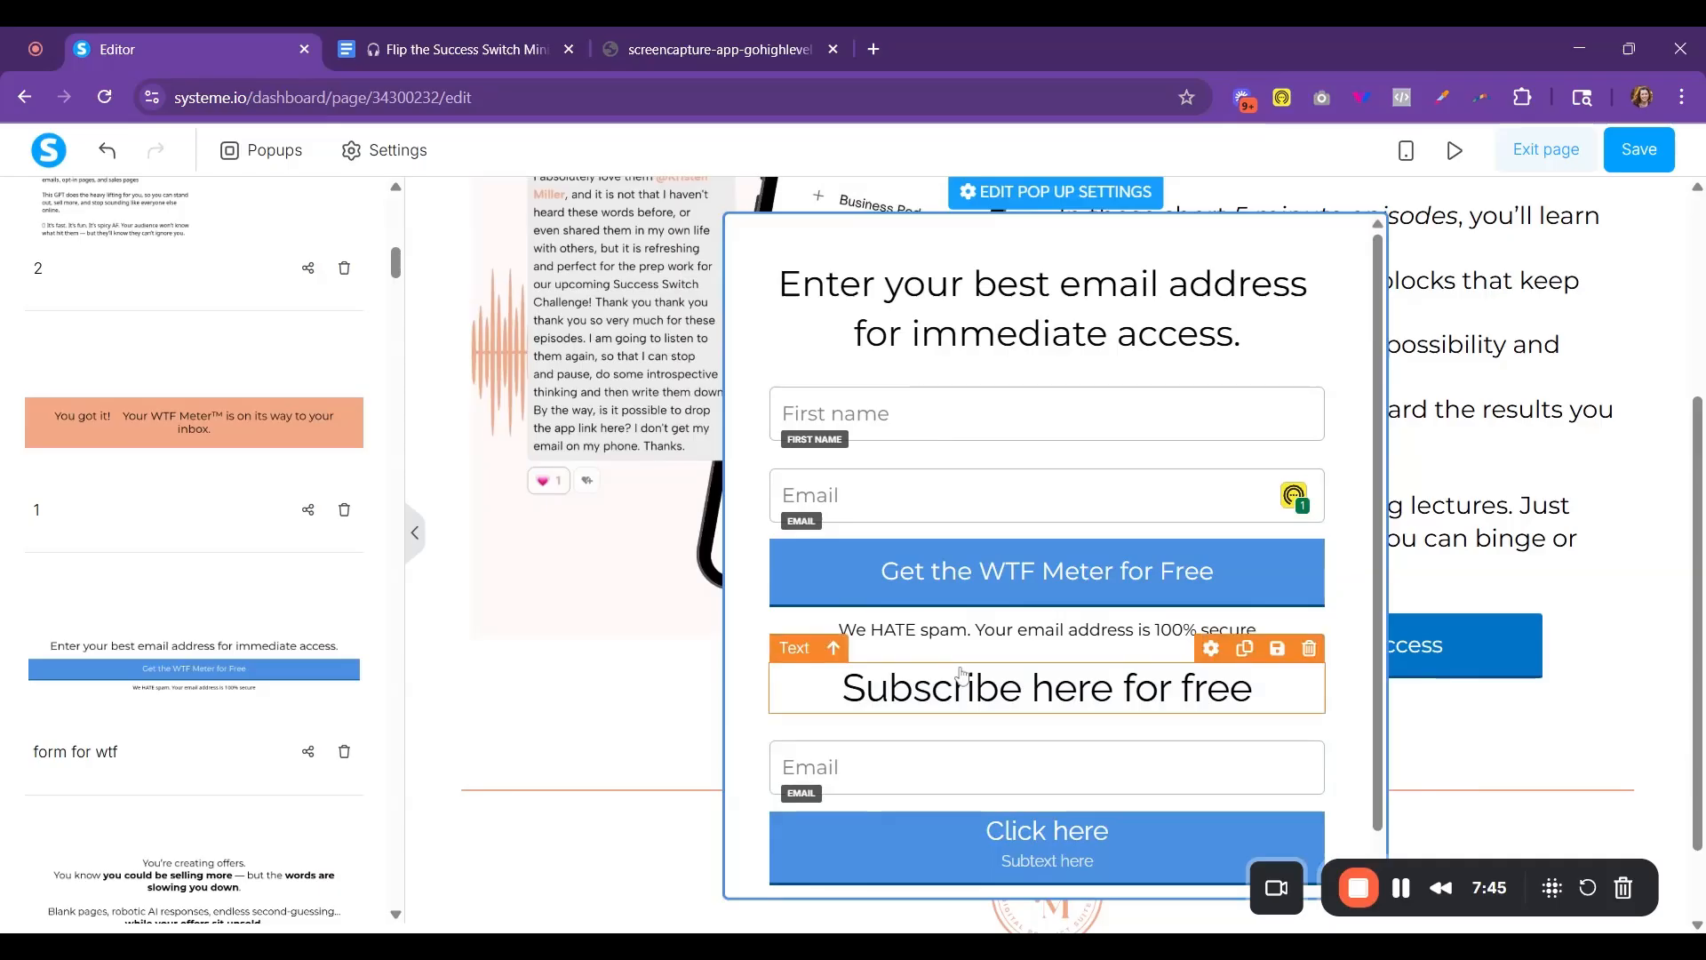
- Delete the default "Subscribe here for free" row from the popup
scroll(960, 673, "down", 1)
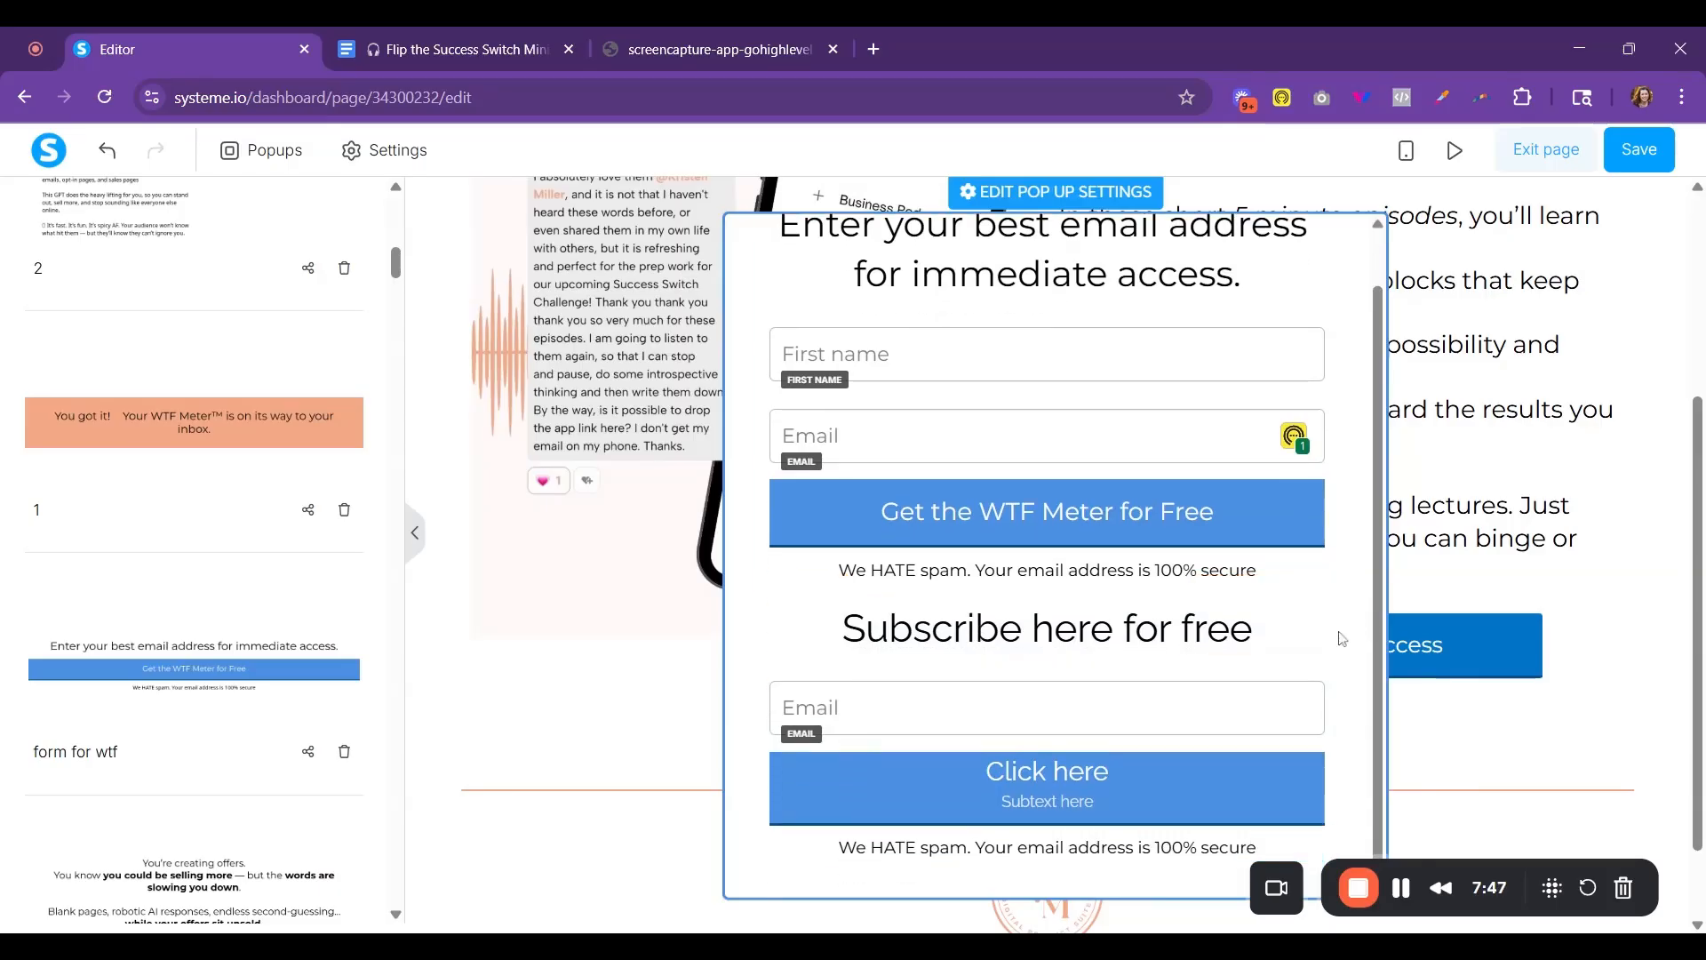
left_click(1317, 578)
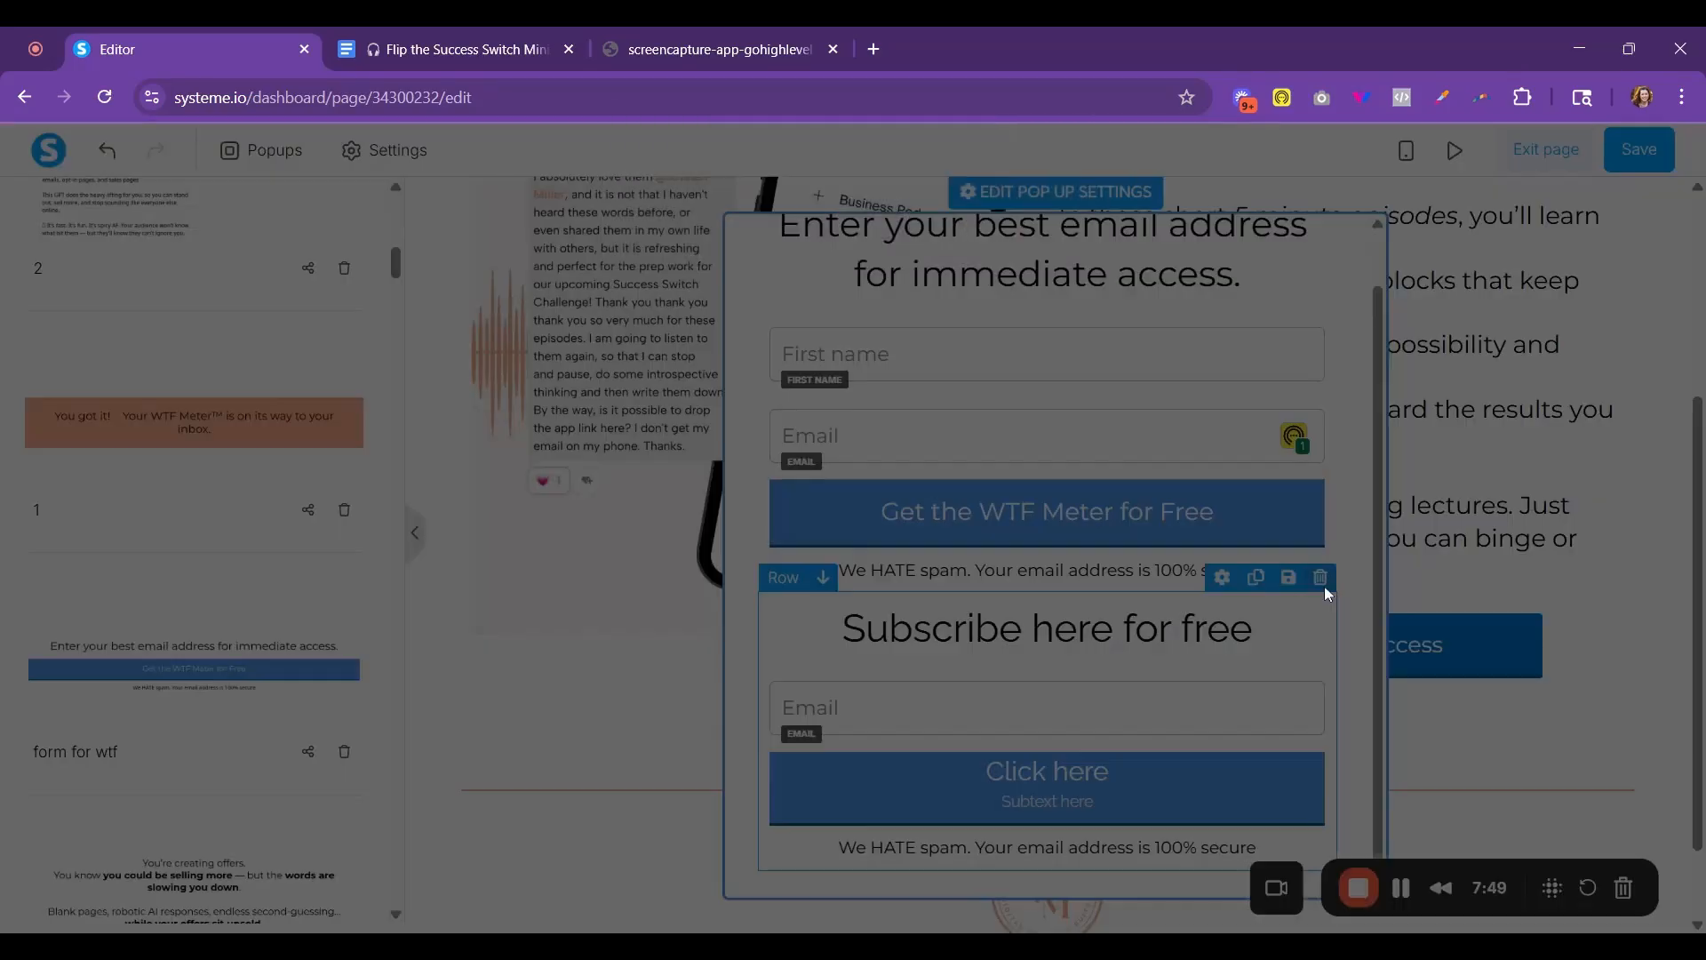
left_click(950, 238)
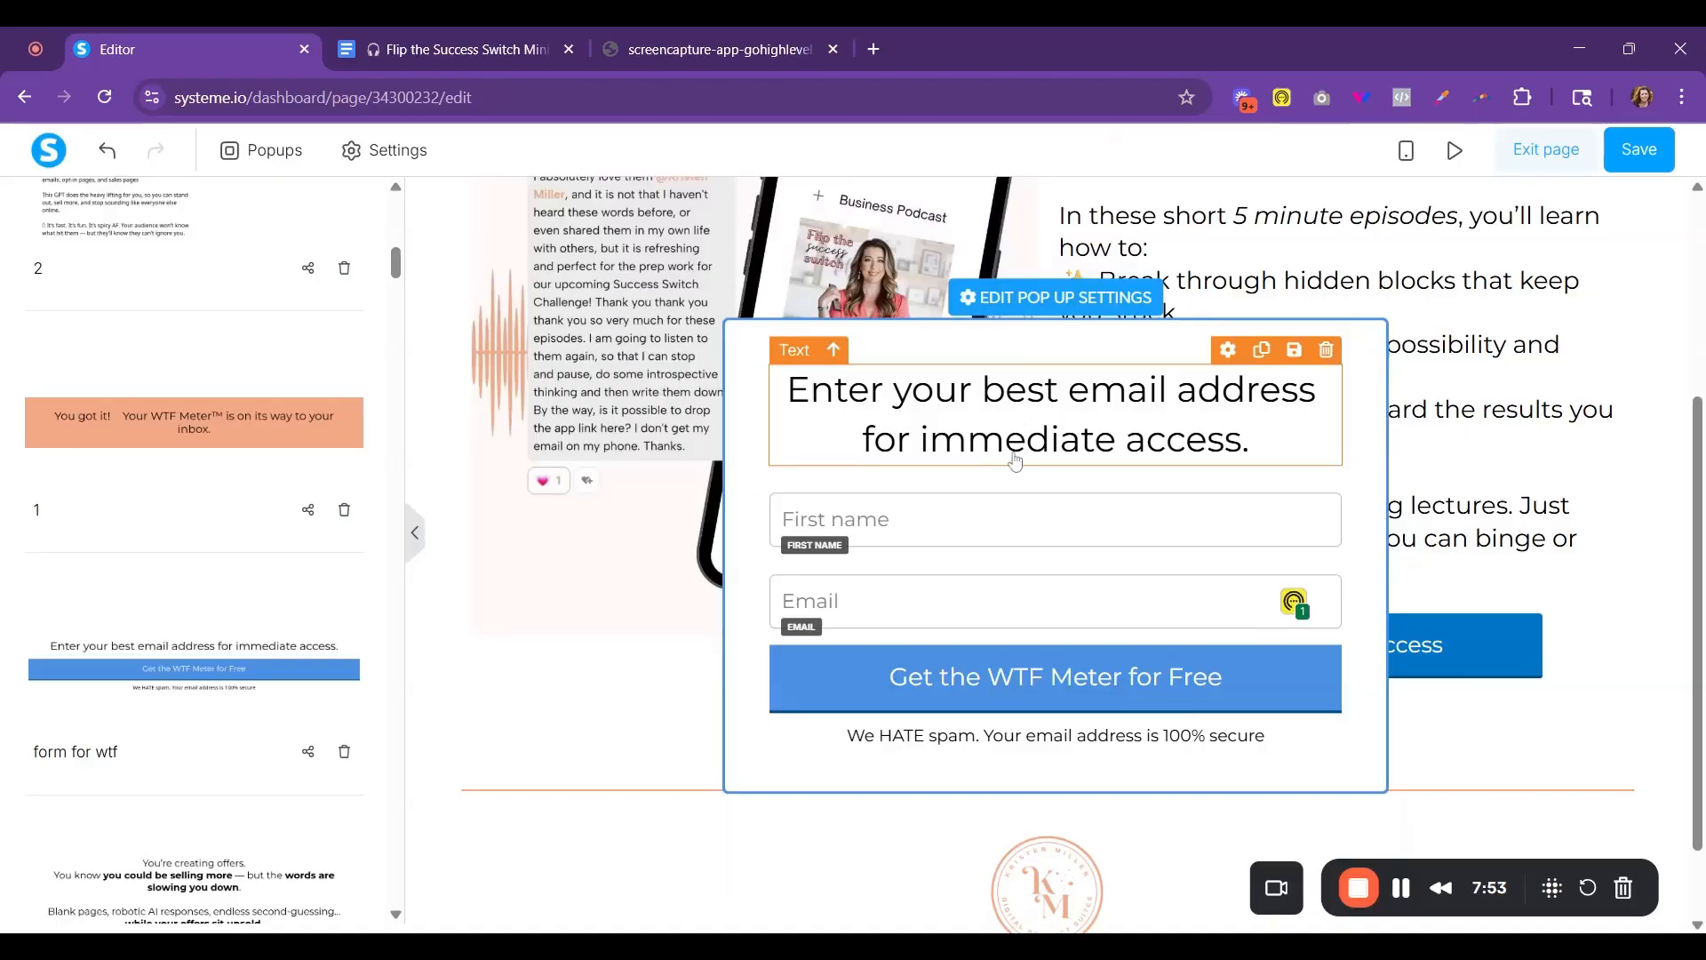
- Change the popup form's button text to "Get Instant Access"
left_click(1078, 692)
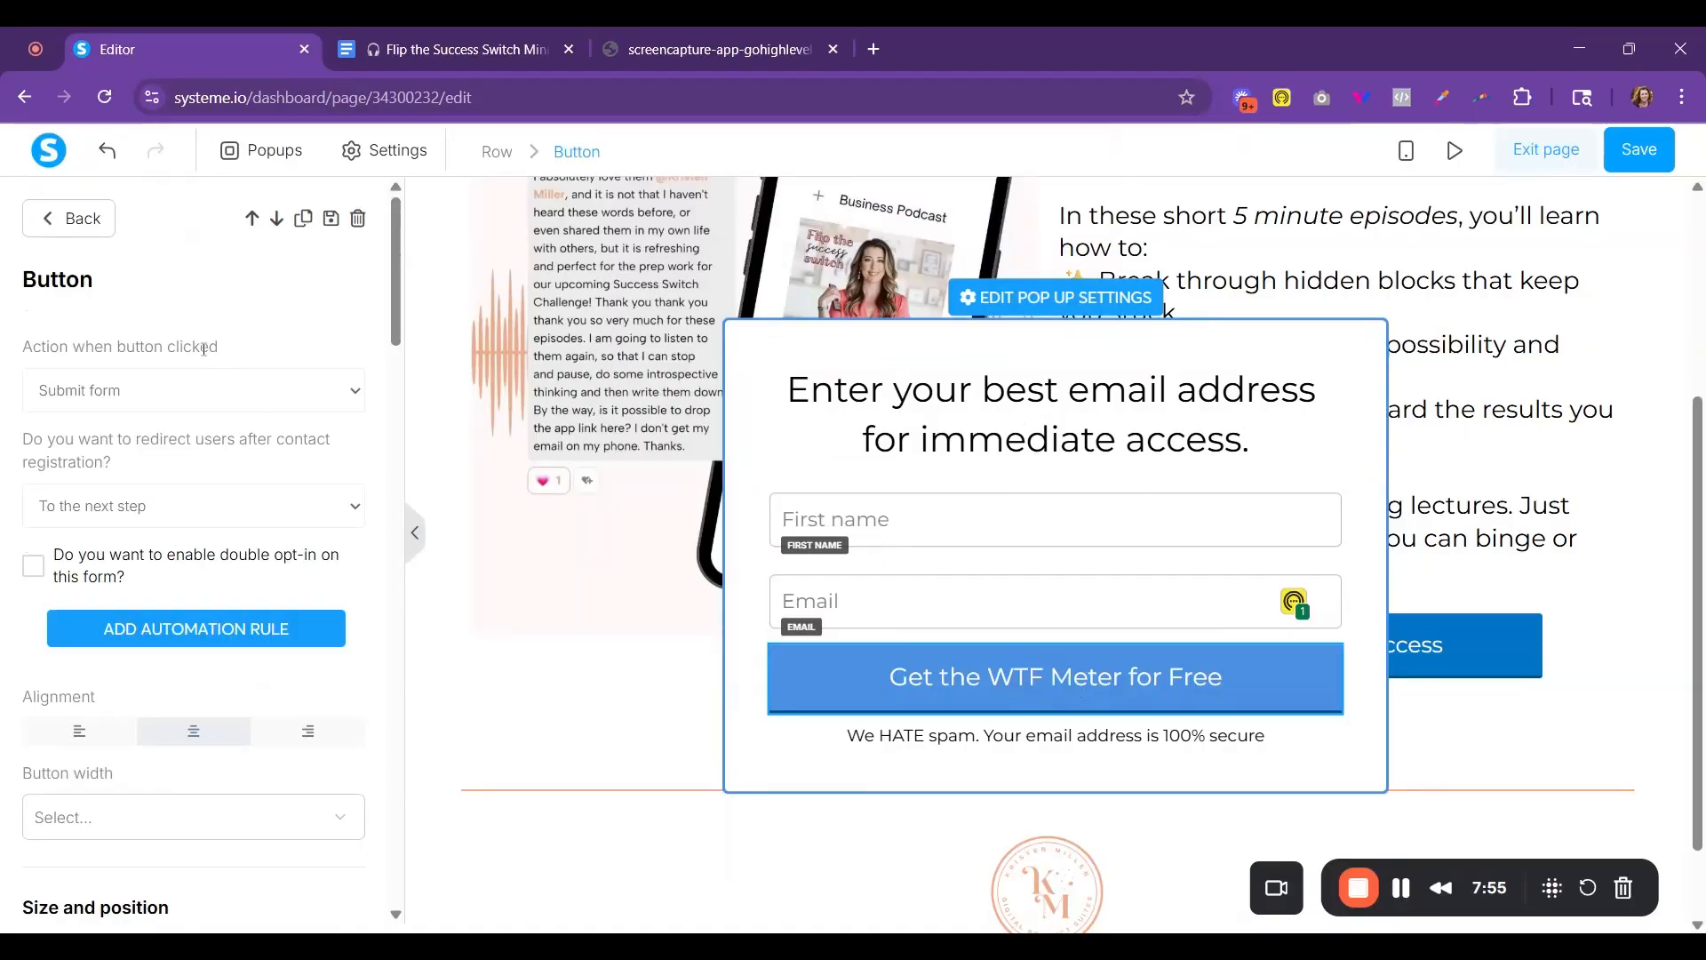
scroll(156, 671, "down", 4)
scroll(157, 671, "down", 6)
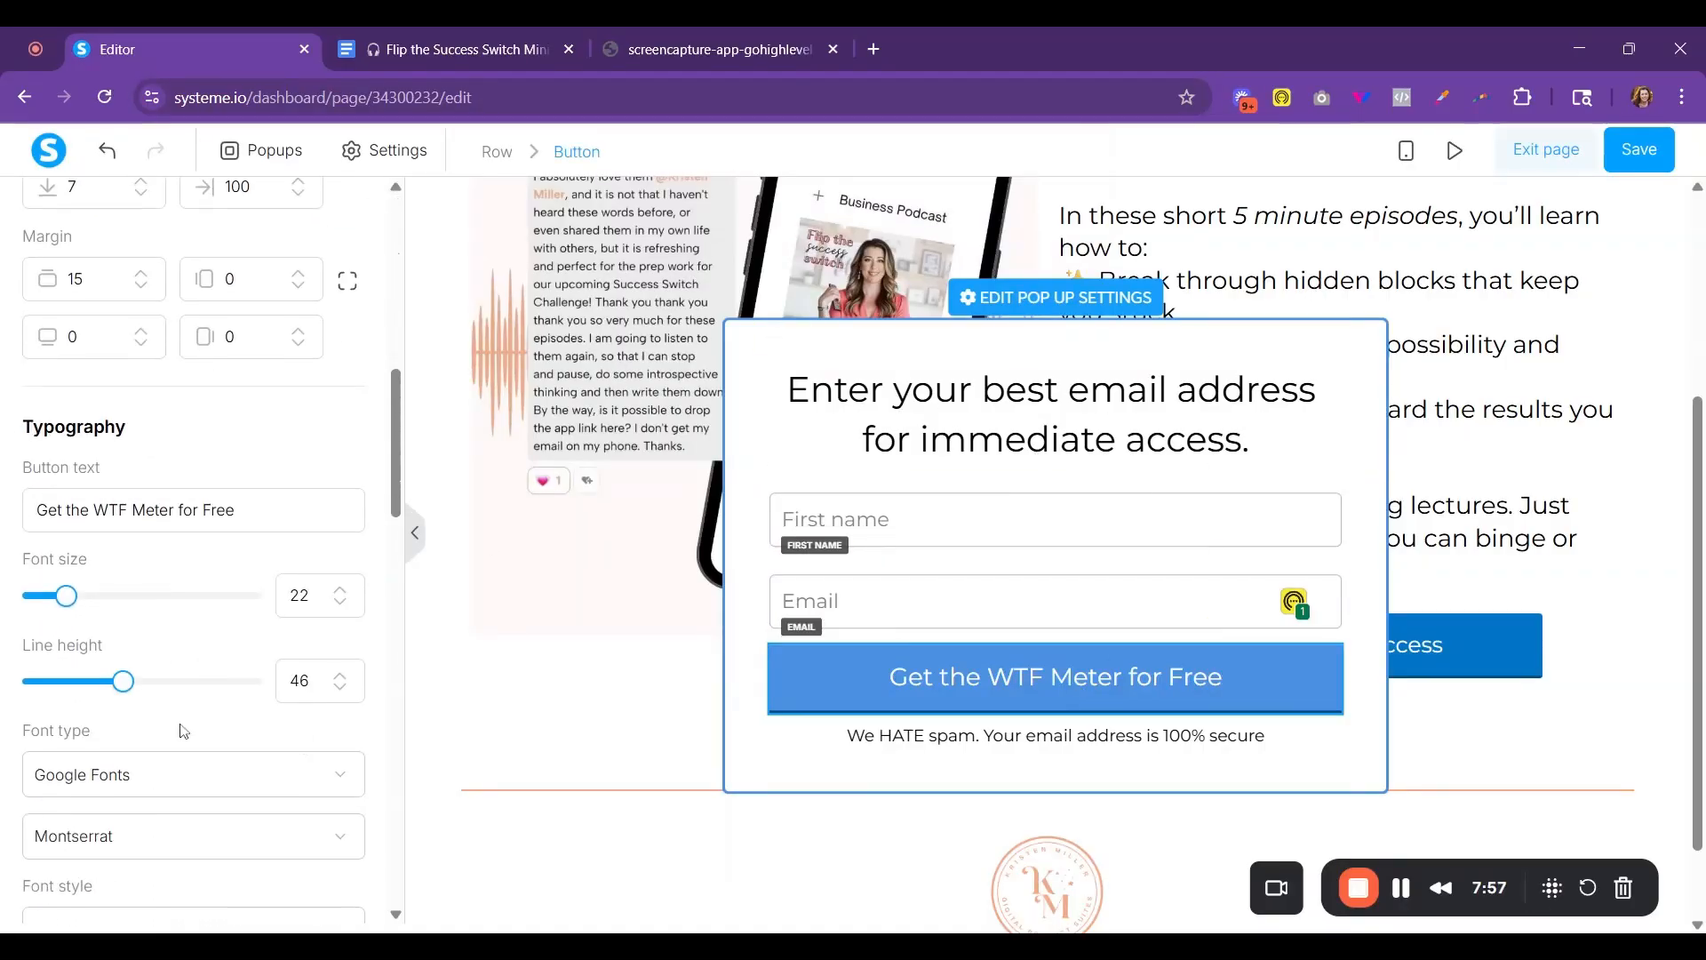
left_click_drag(66, 482, 294, 481)
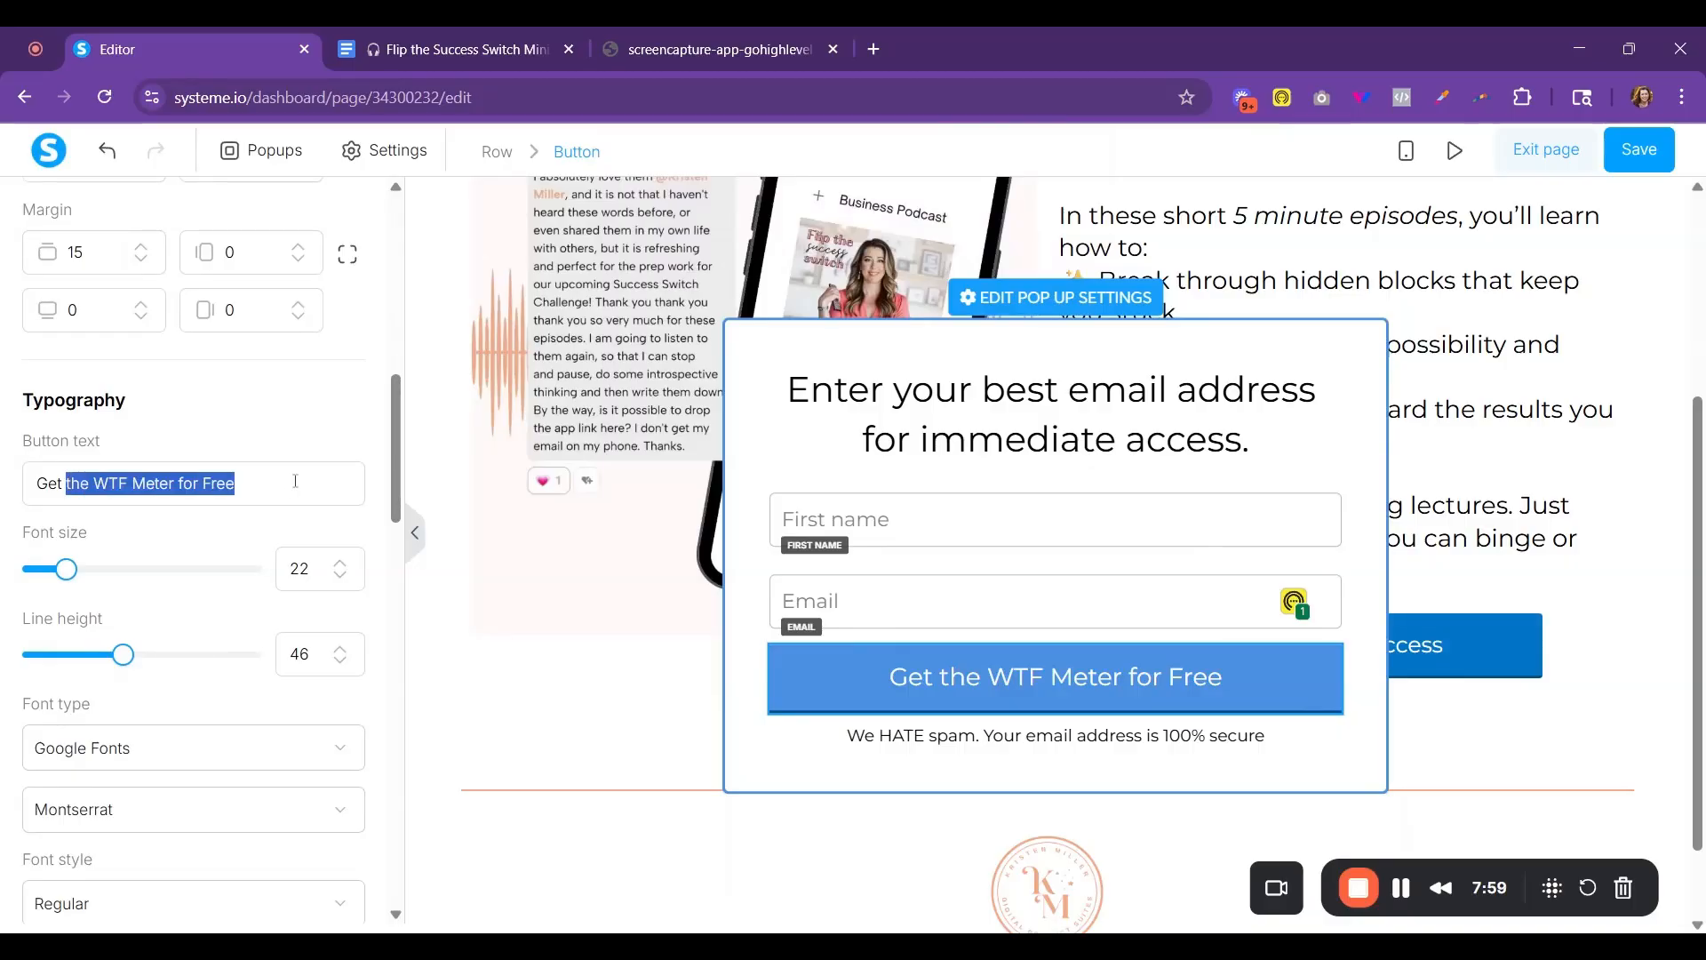
type("Instant Access")
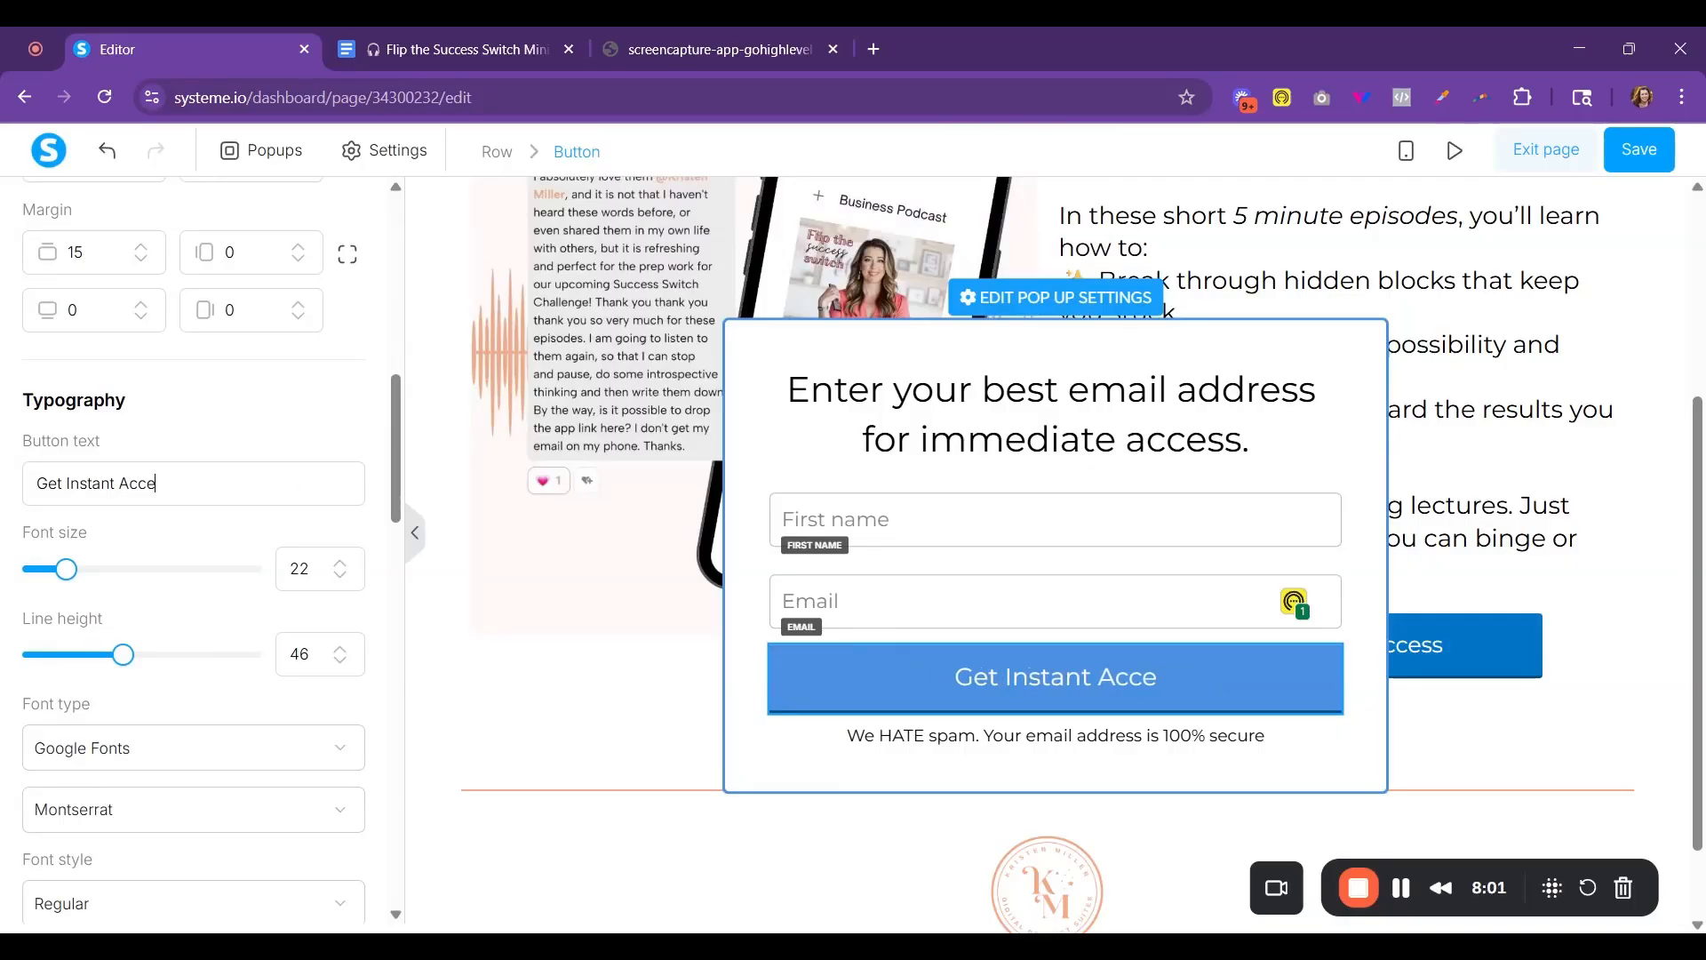
left_click(1416, 400)
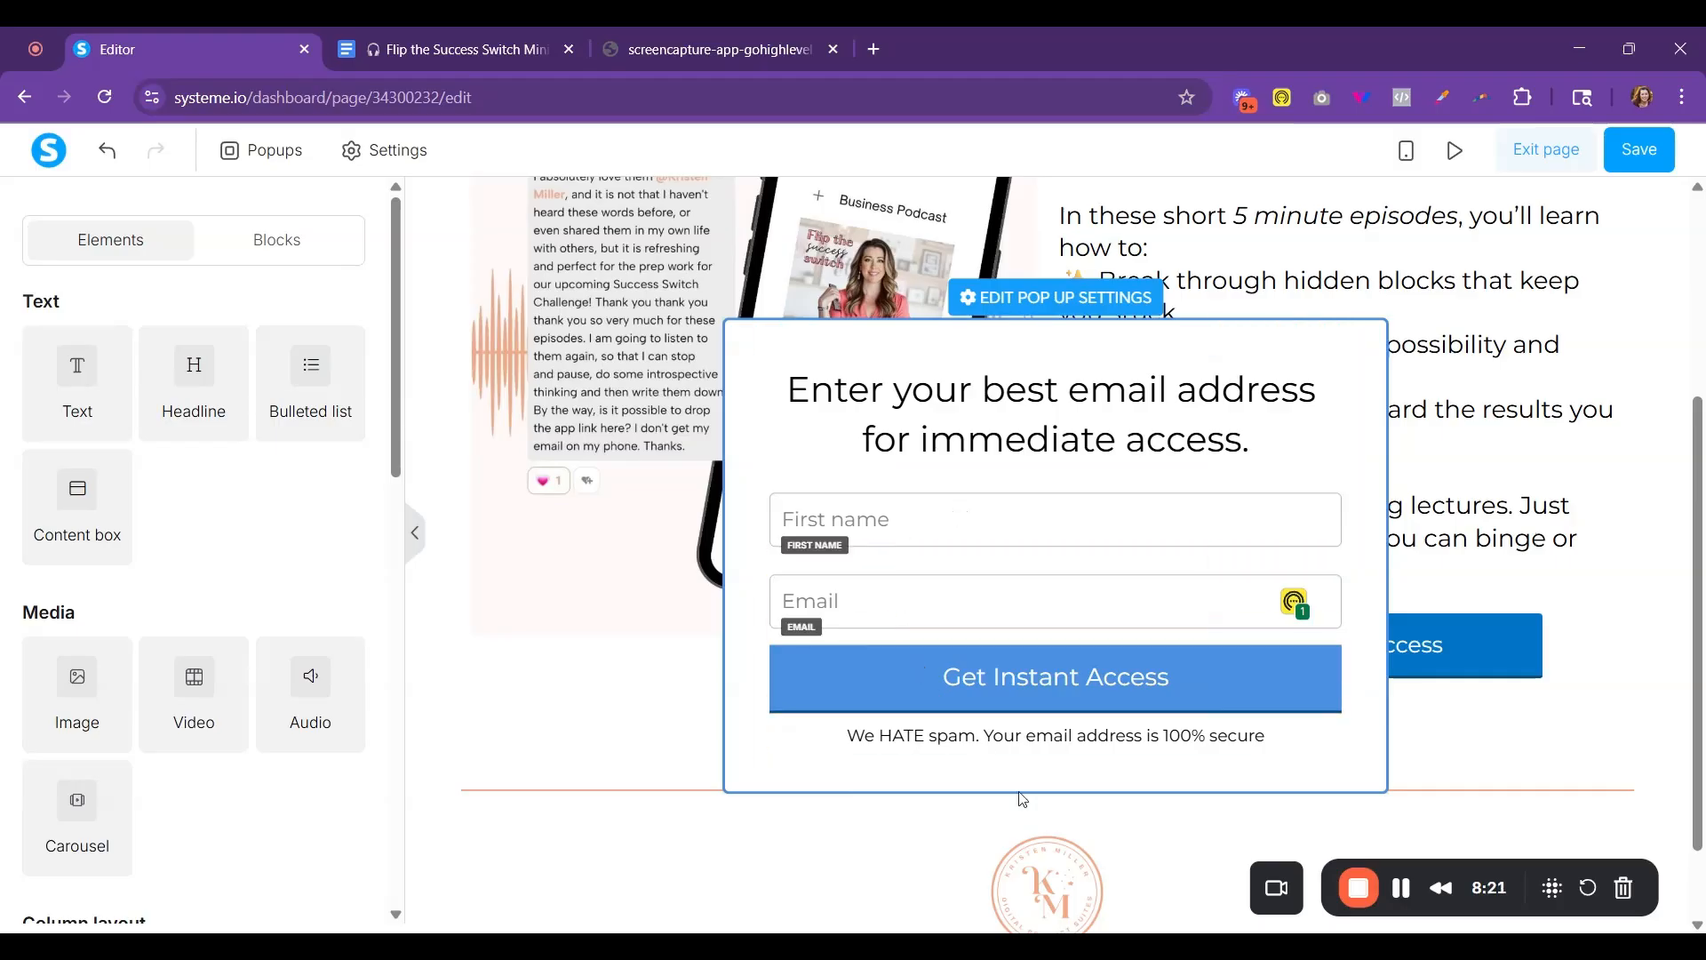
- Turn on the popup's close button, turn off its automatic opening, and close the popup
left_click(1095, 307)
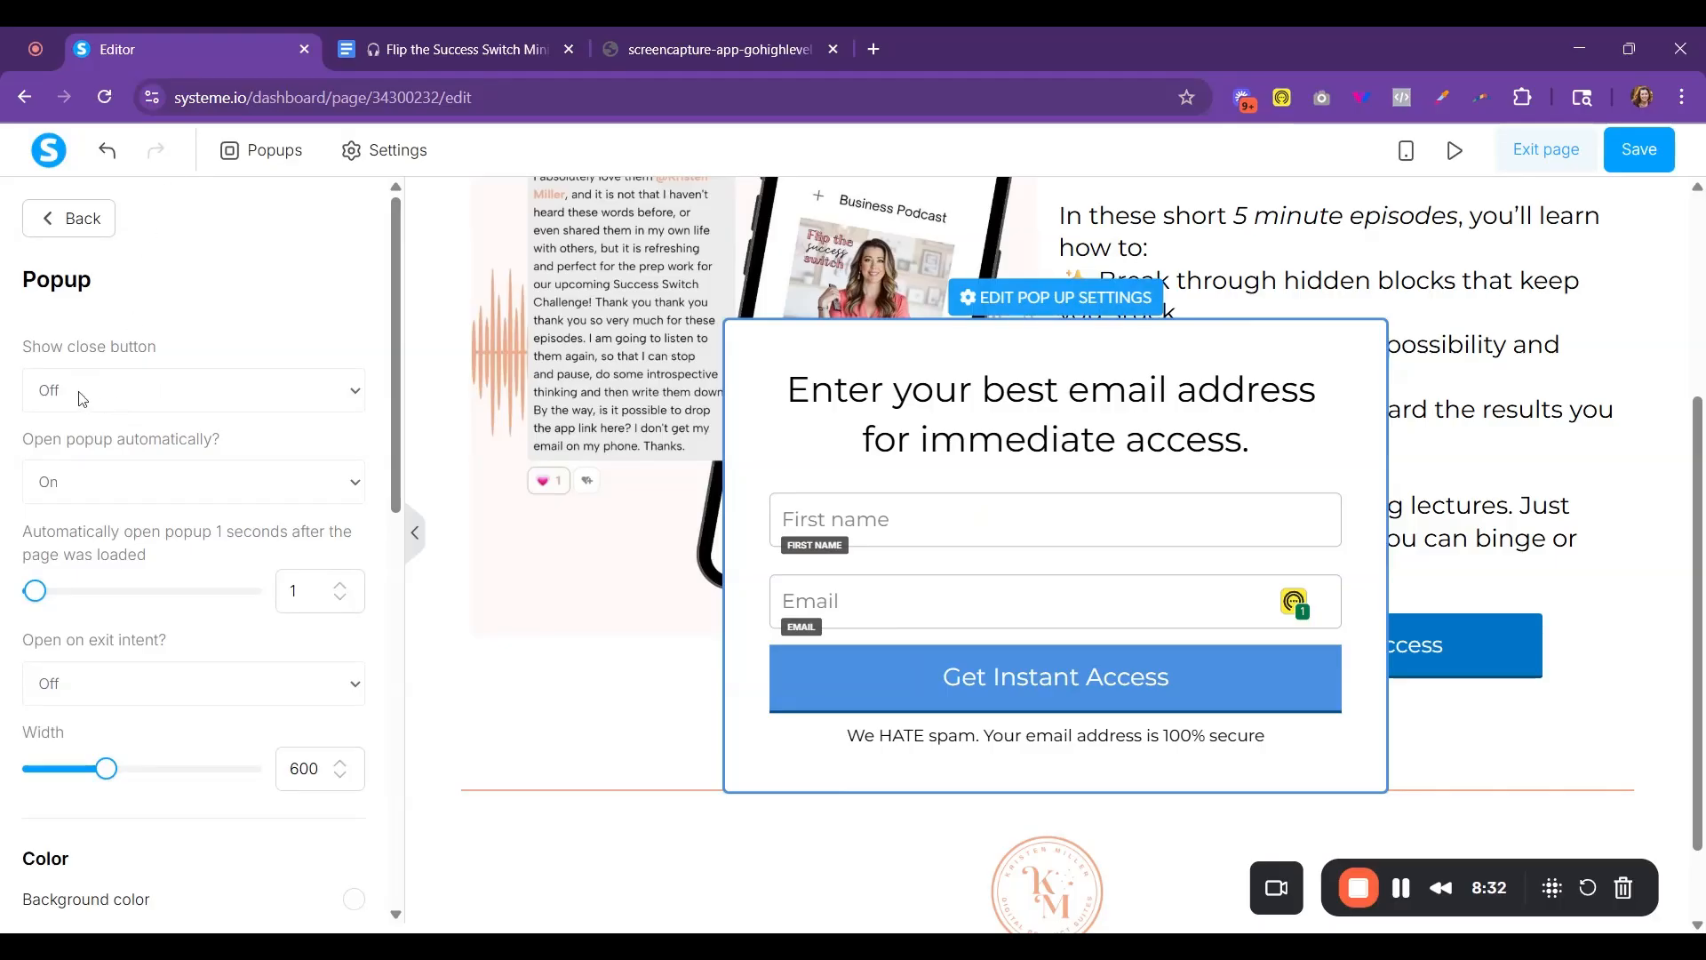
left_click(85, 423)
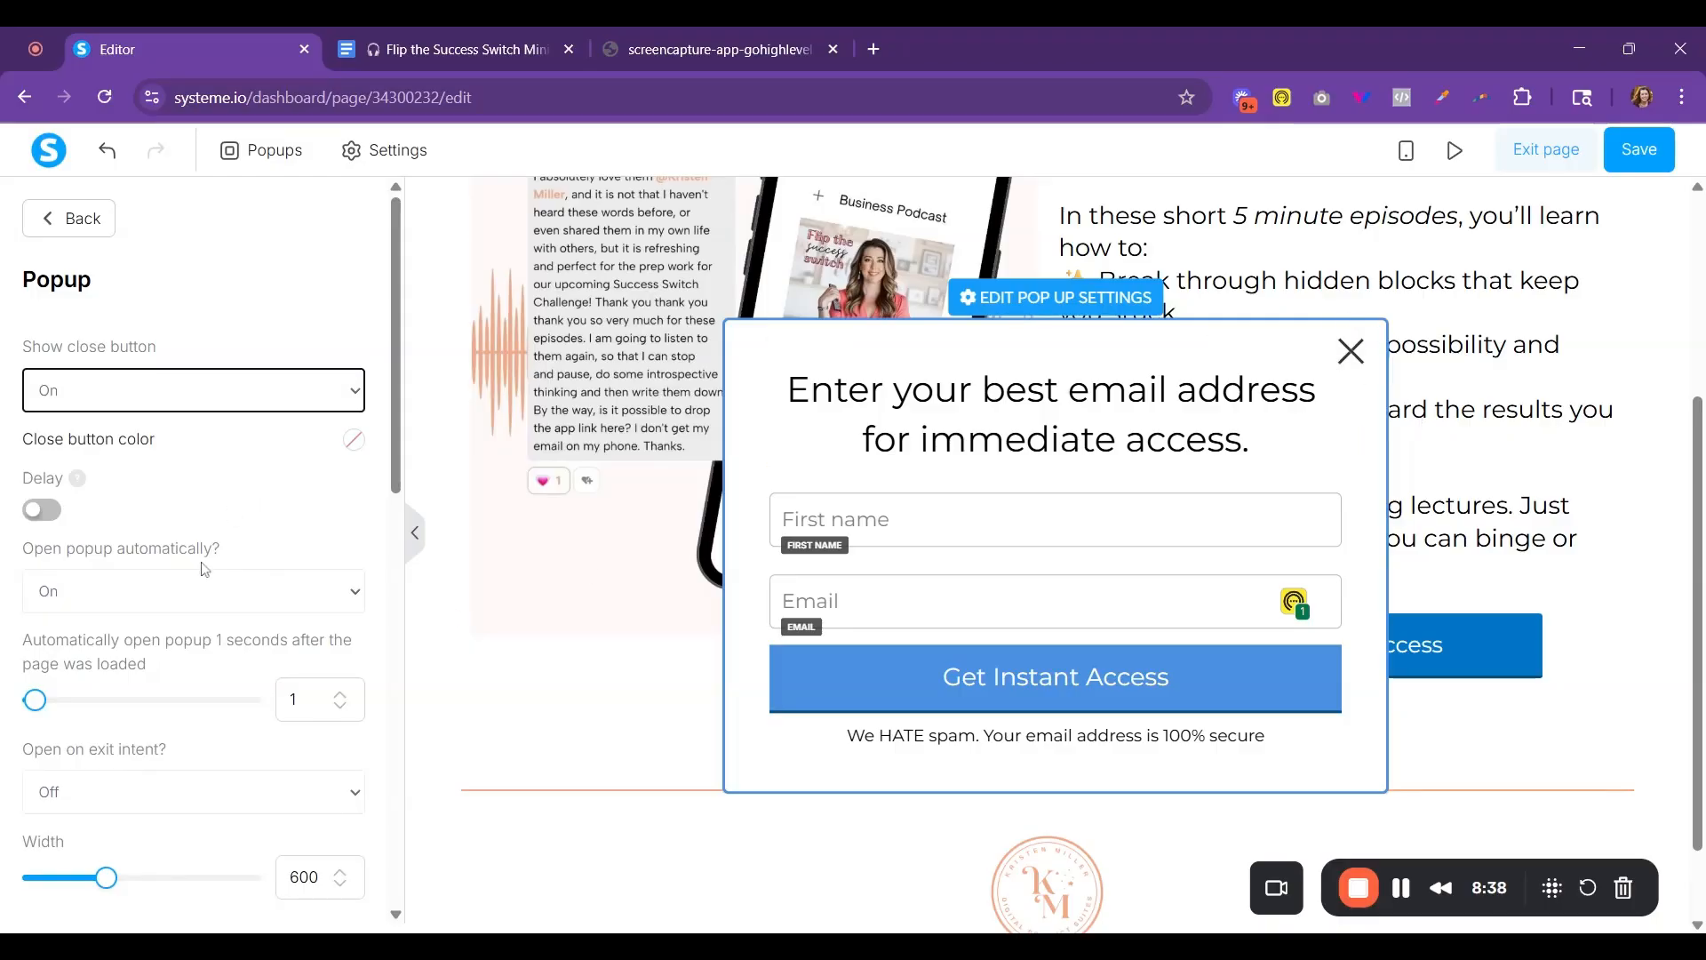
left_click(168, 598)
left_click(164, 620)
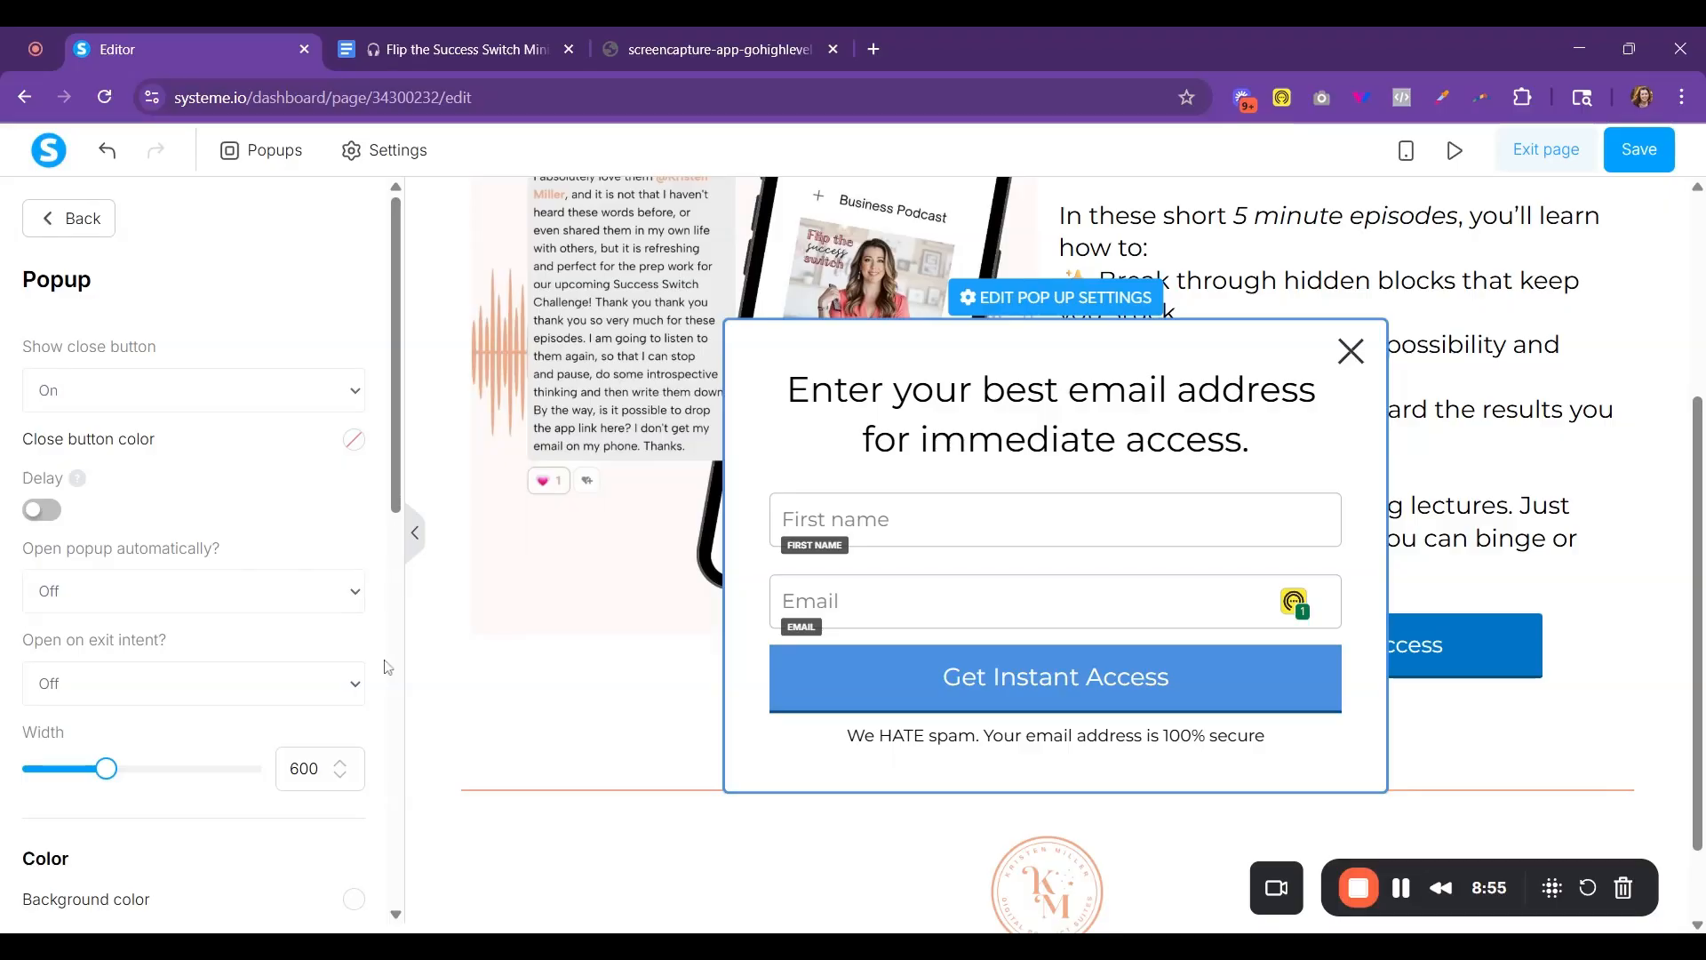
scroll(389, 674, "down", 5)
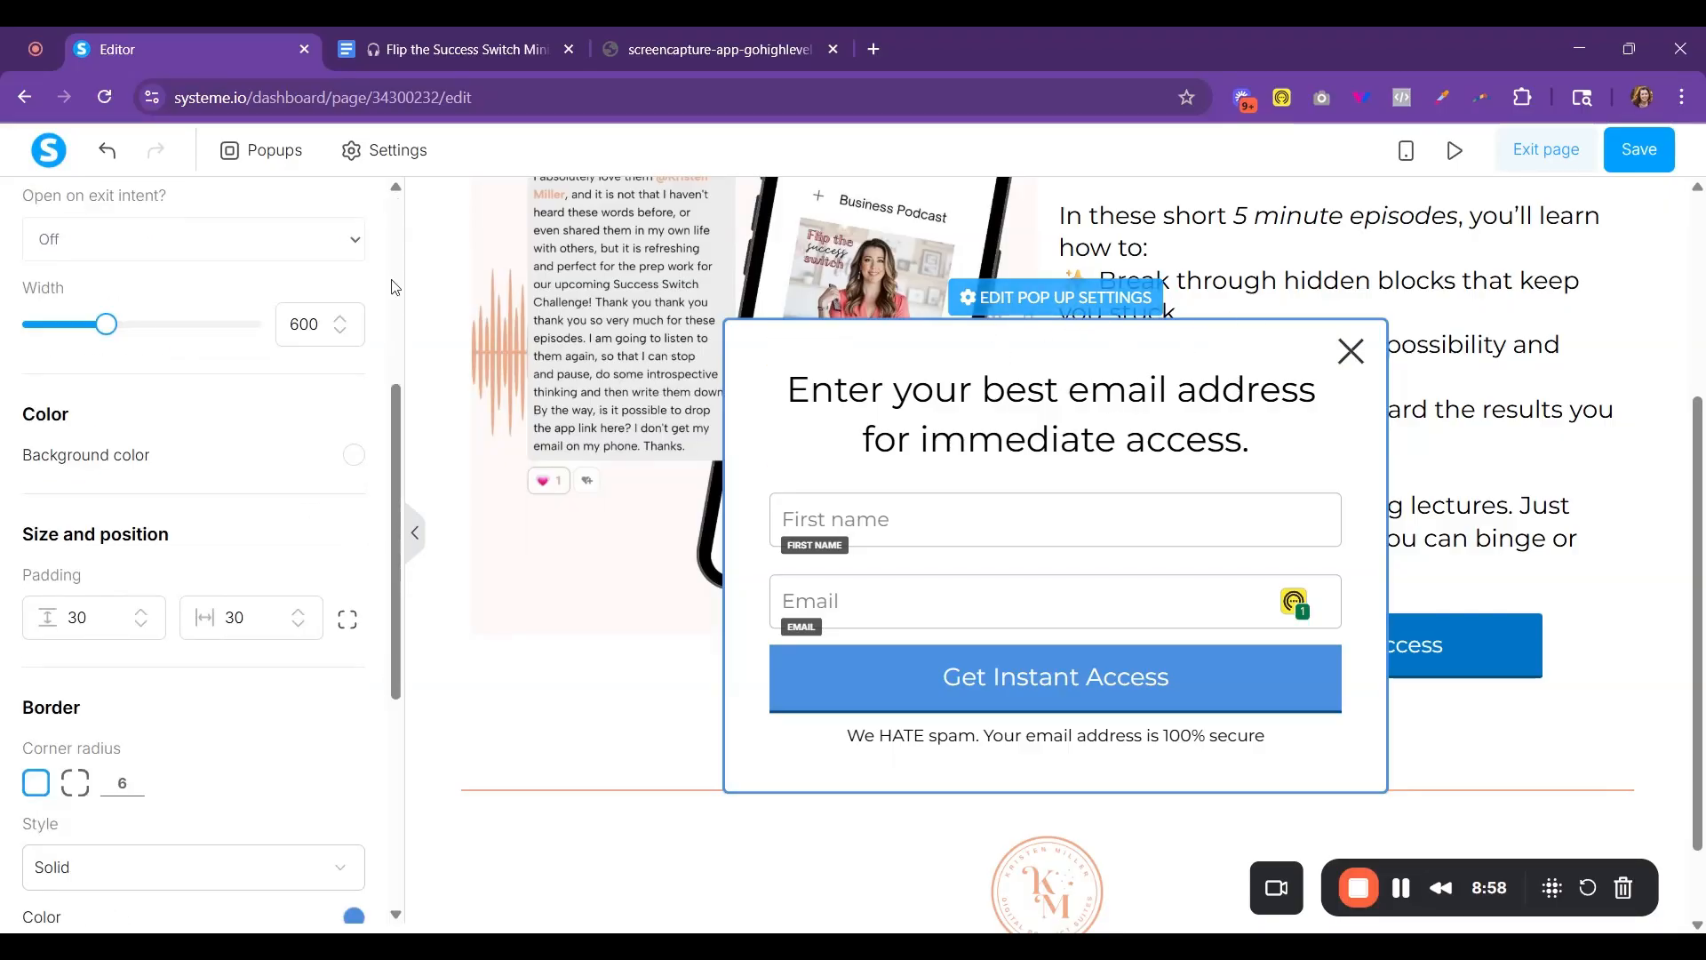
scroll(316, 426, "up", 5)
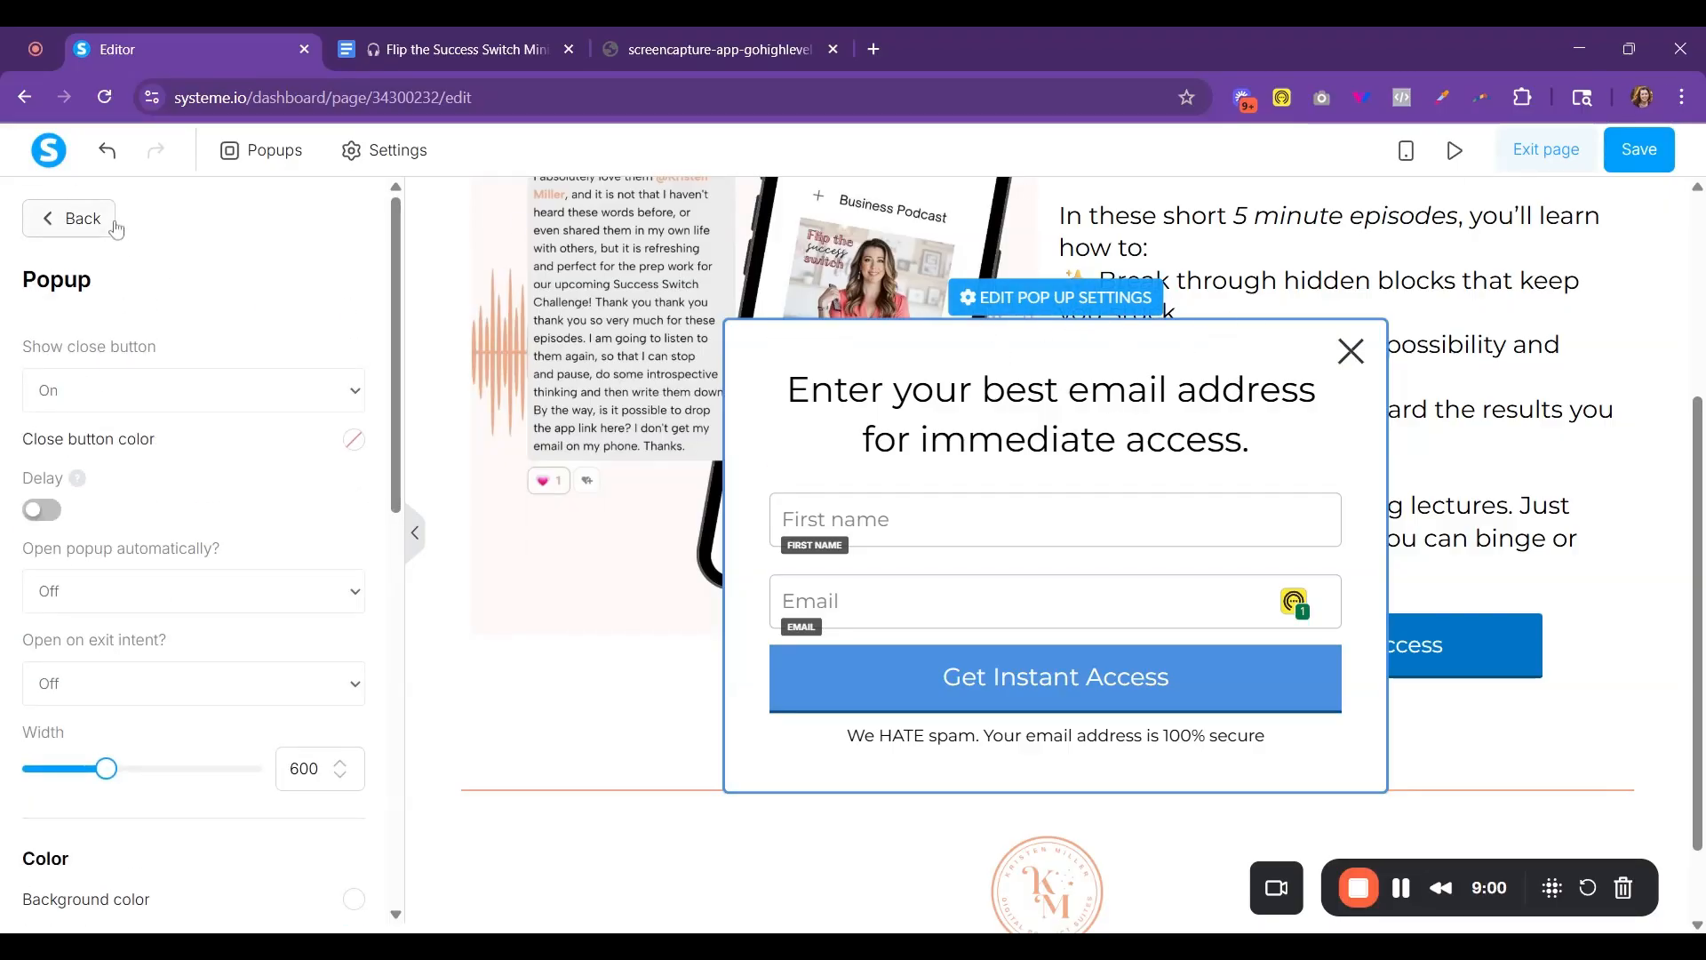
left_click(86, 223)
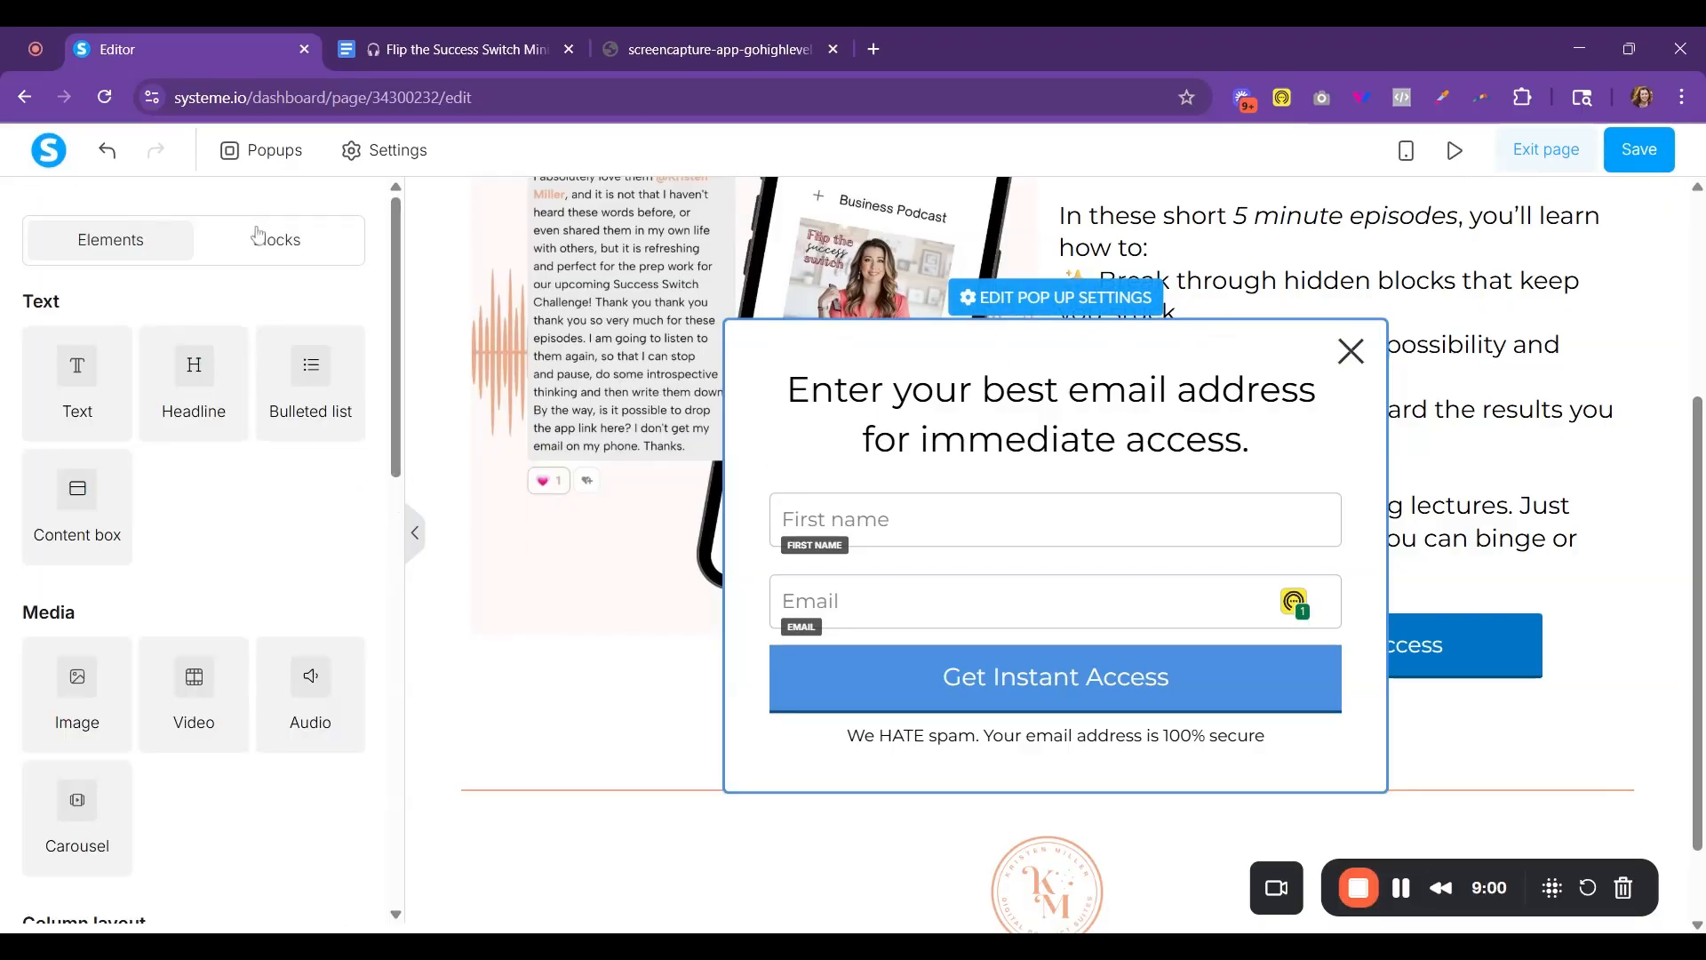
left_click(1351, 351)
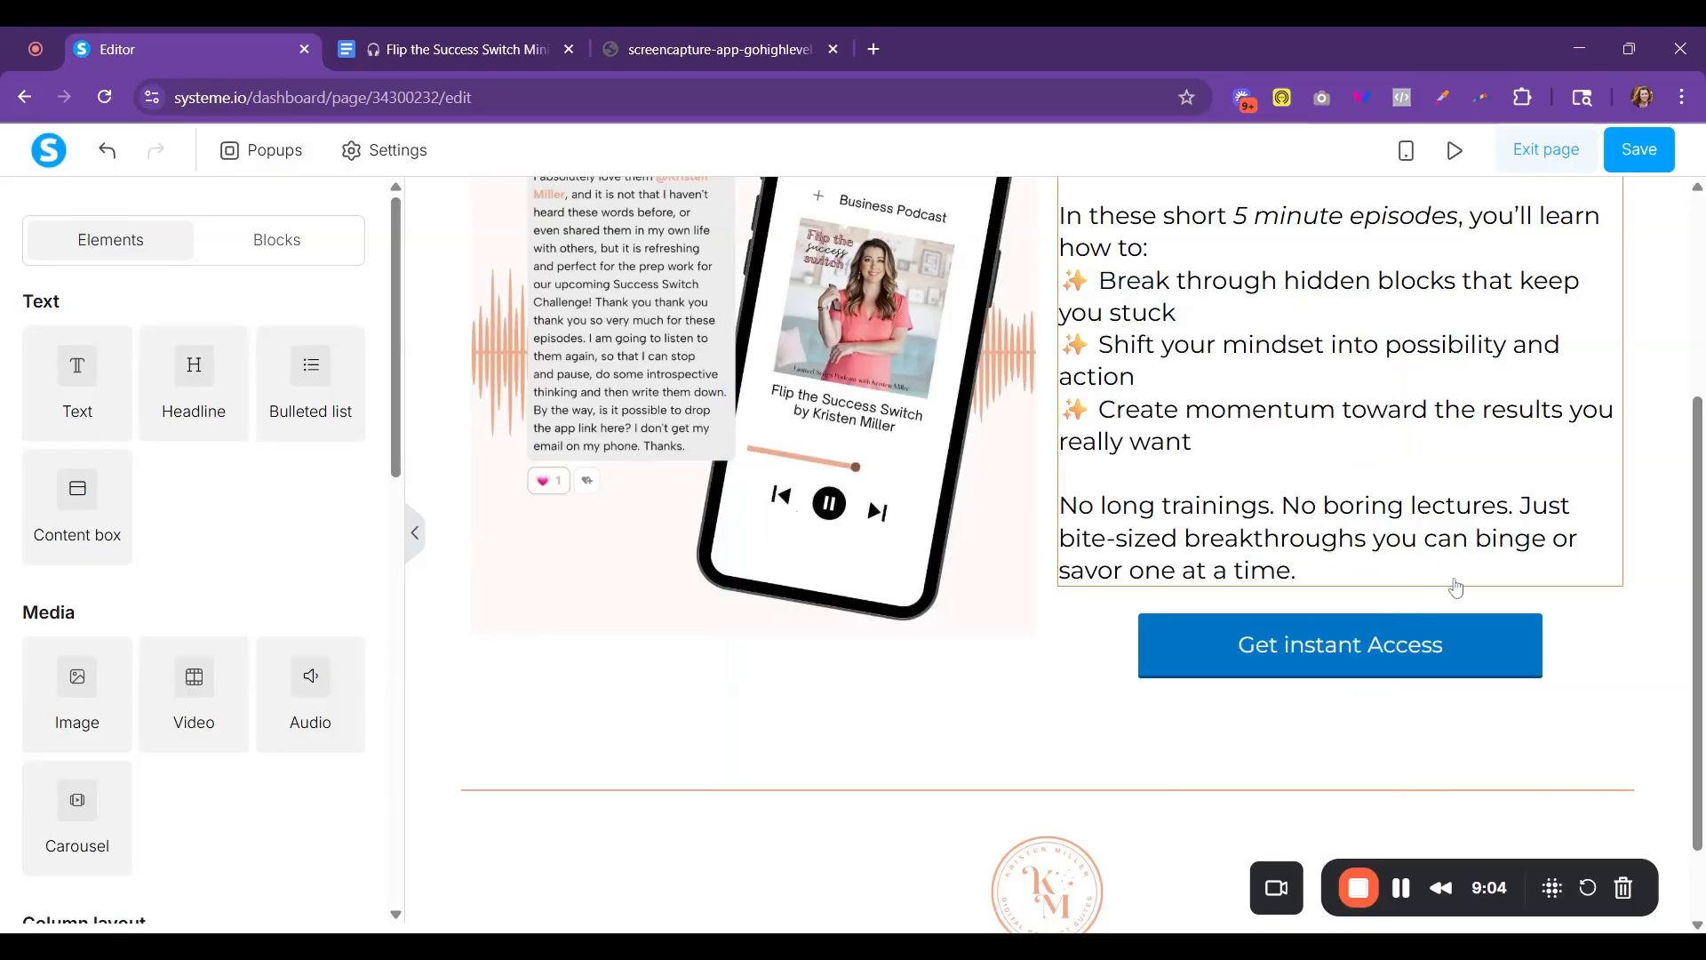
- Make the page's "Get instant Access" button show Pop-up 1 and save the page
left_click(1341, 651)
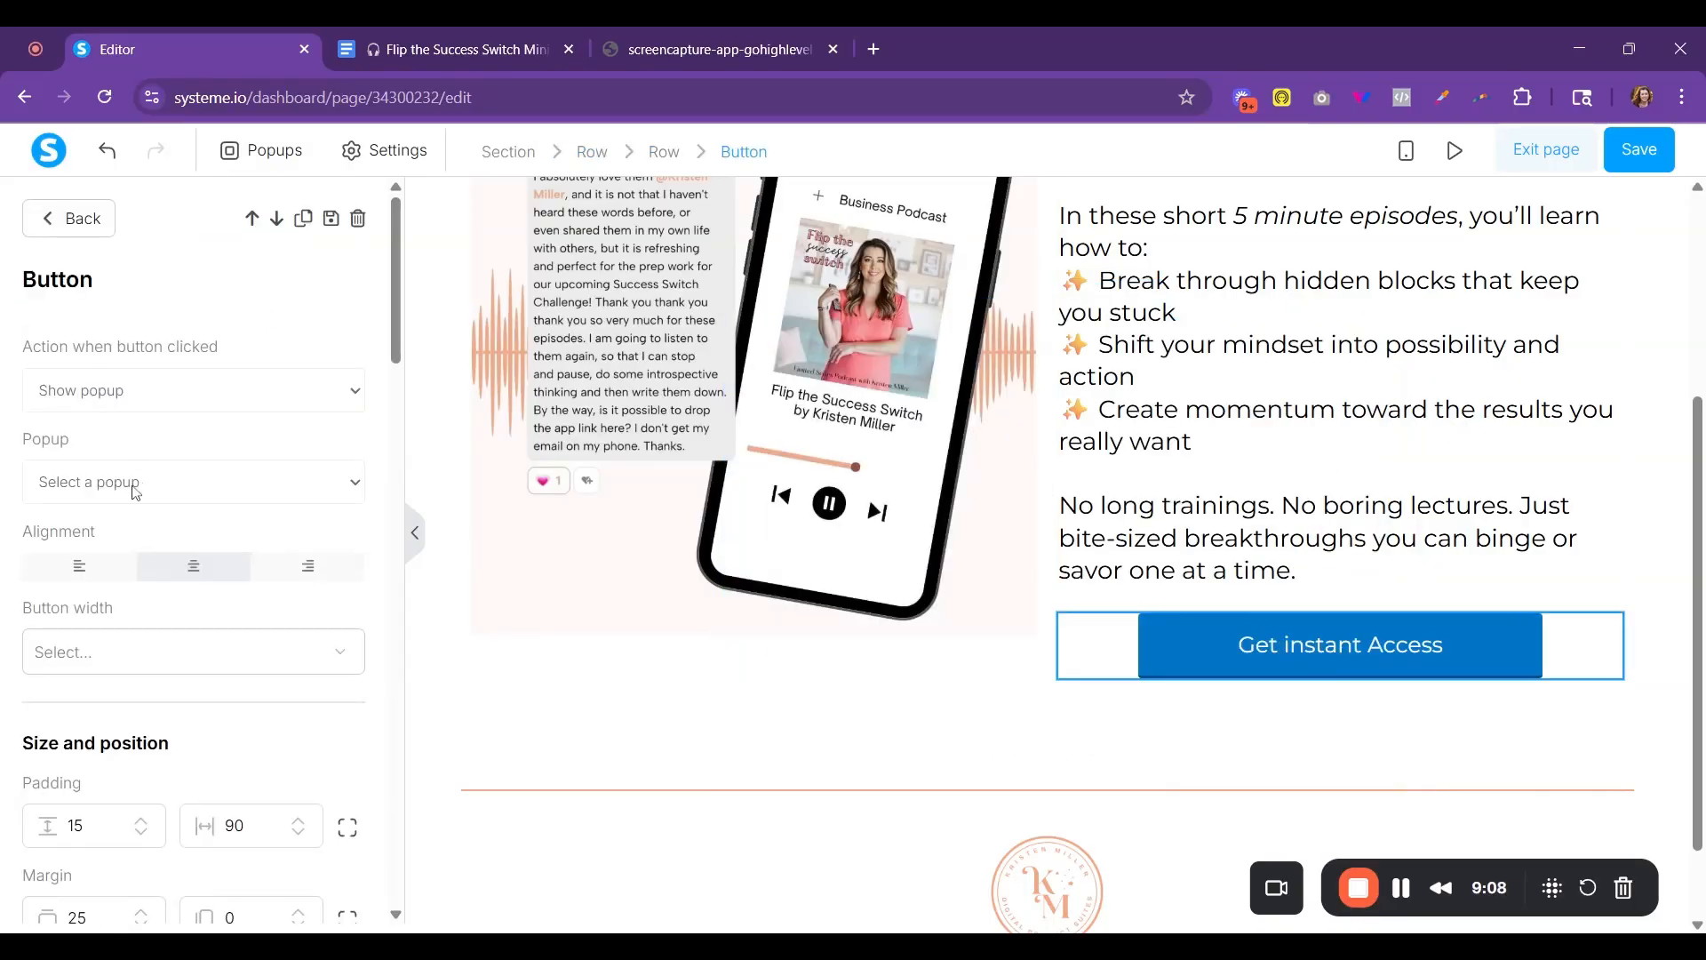
left_click(98, 514)
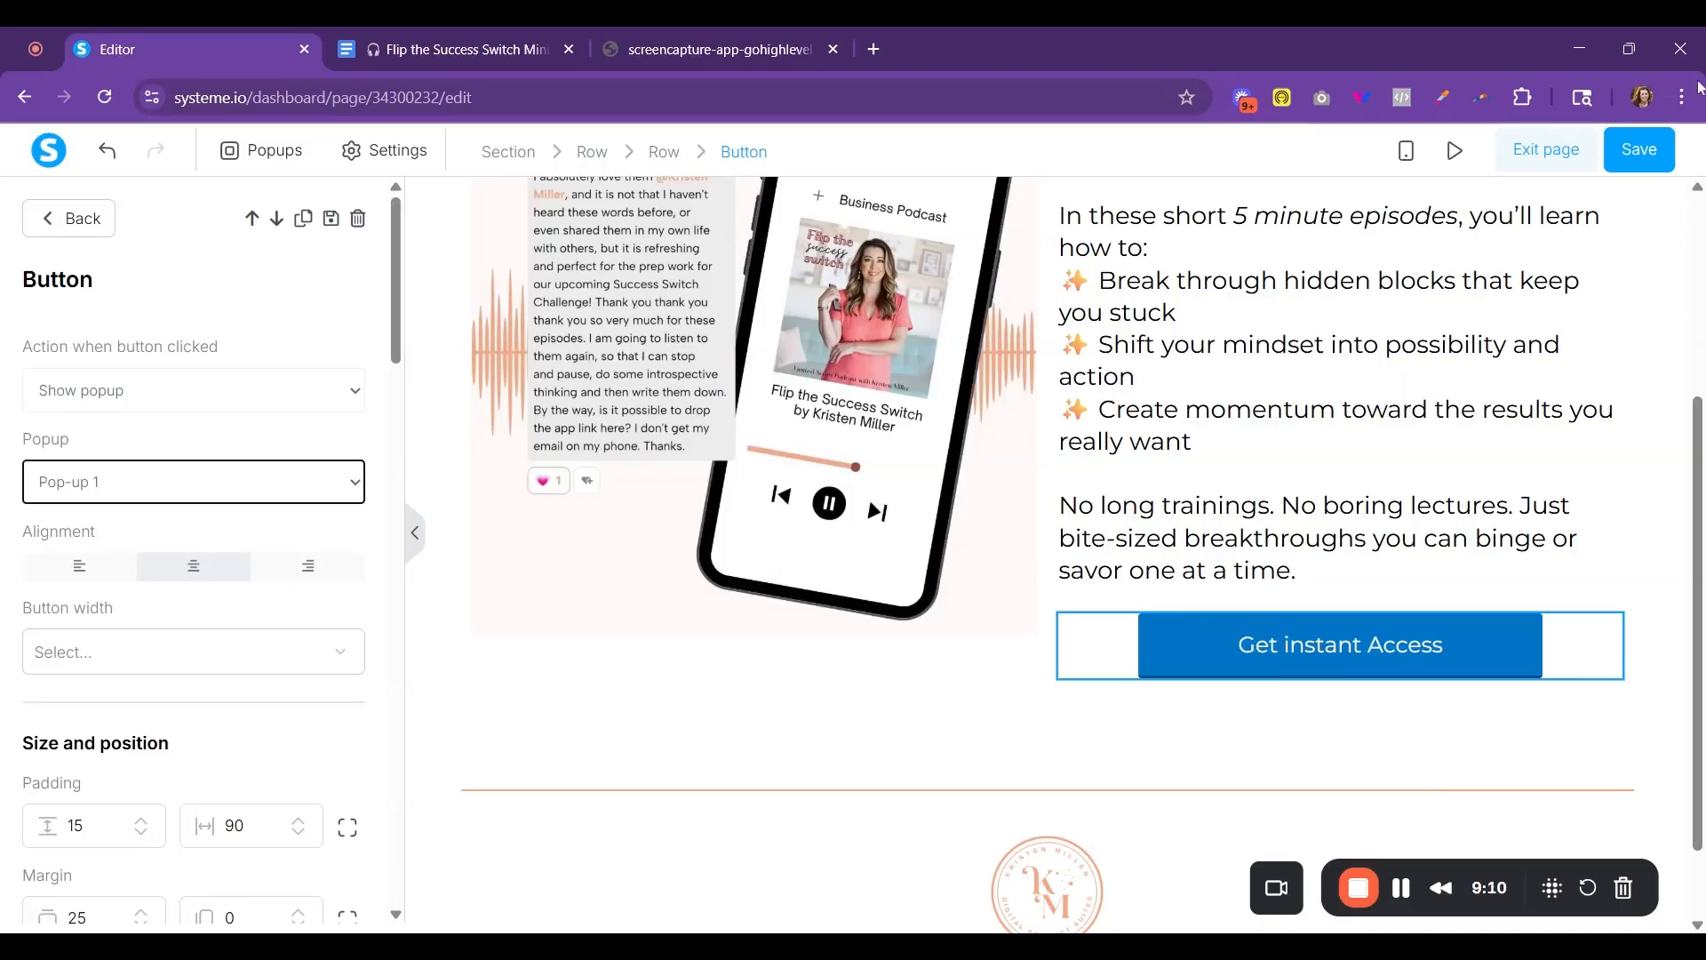
left_click(1358, 459)
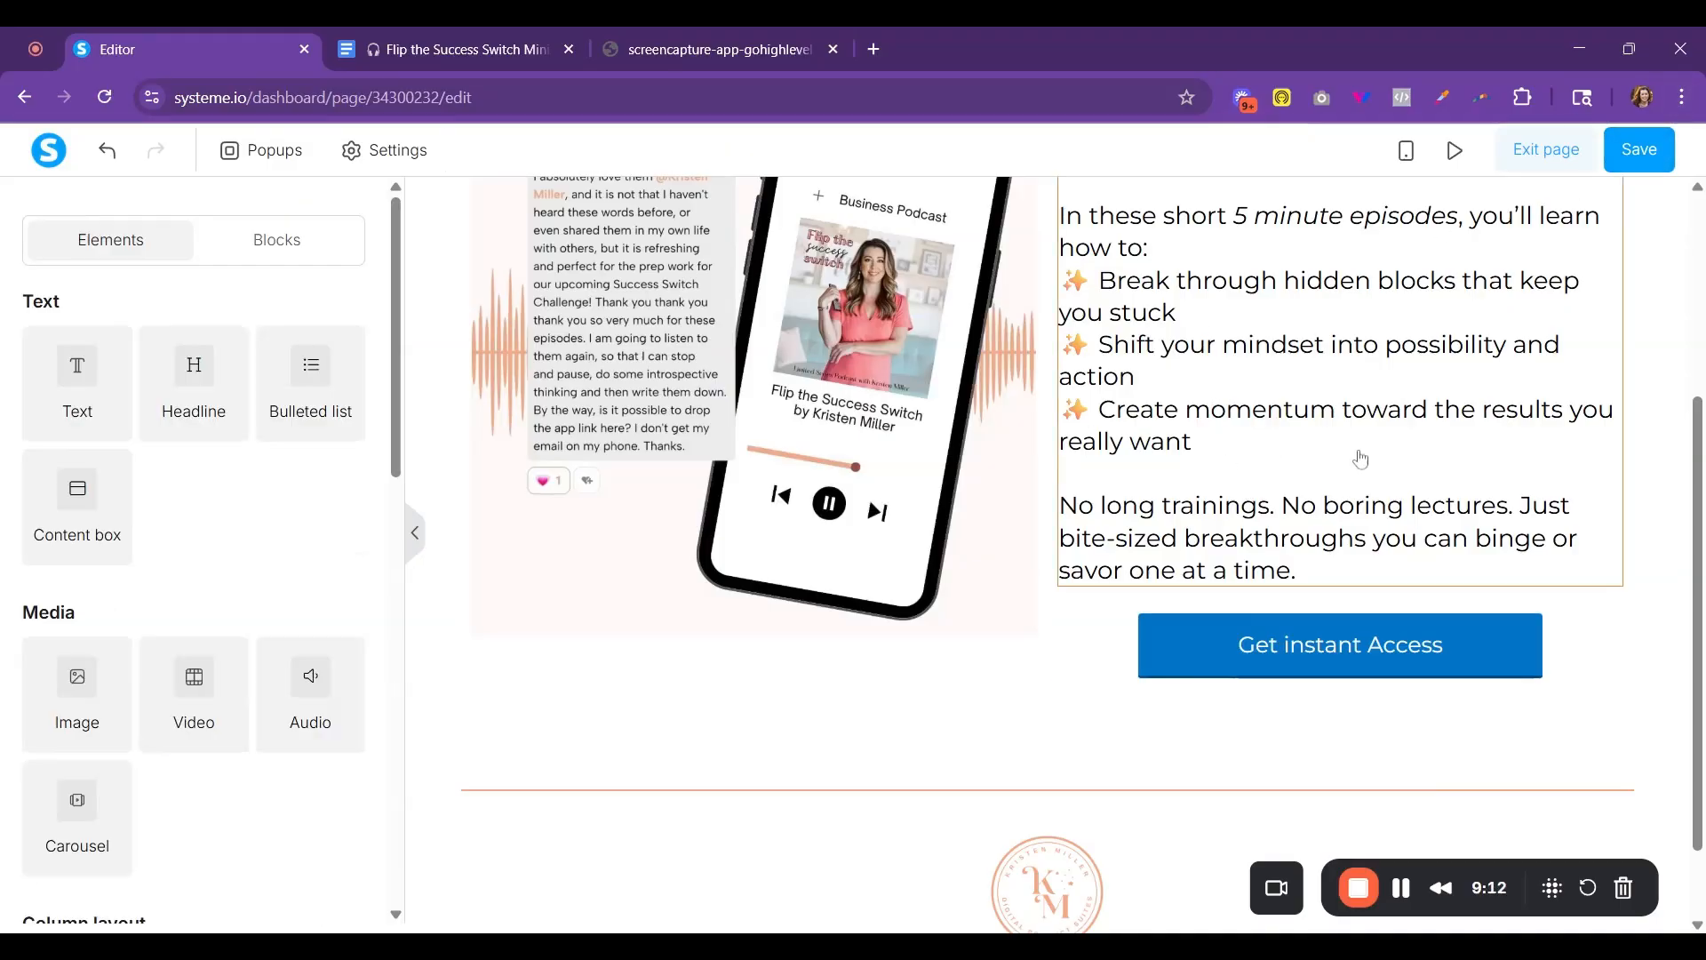
scroll(1373, 452, "up", 4)
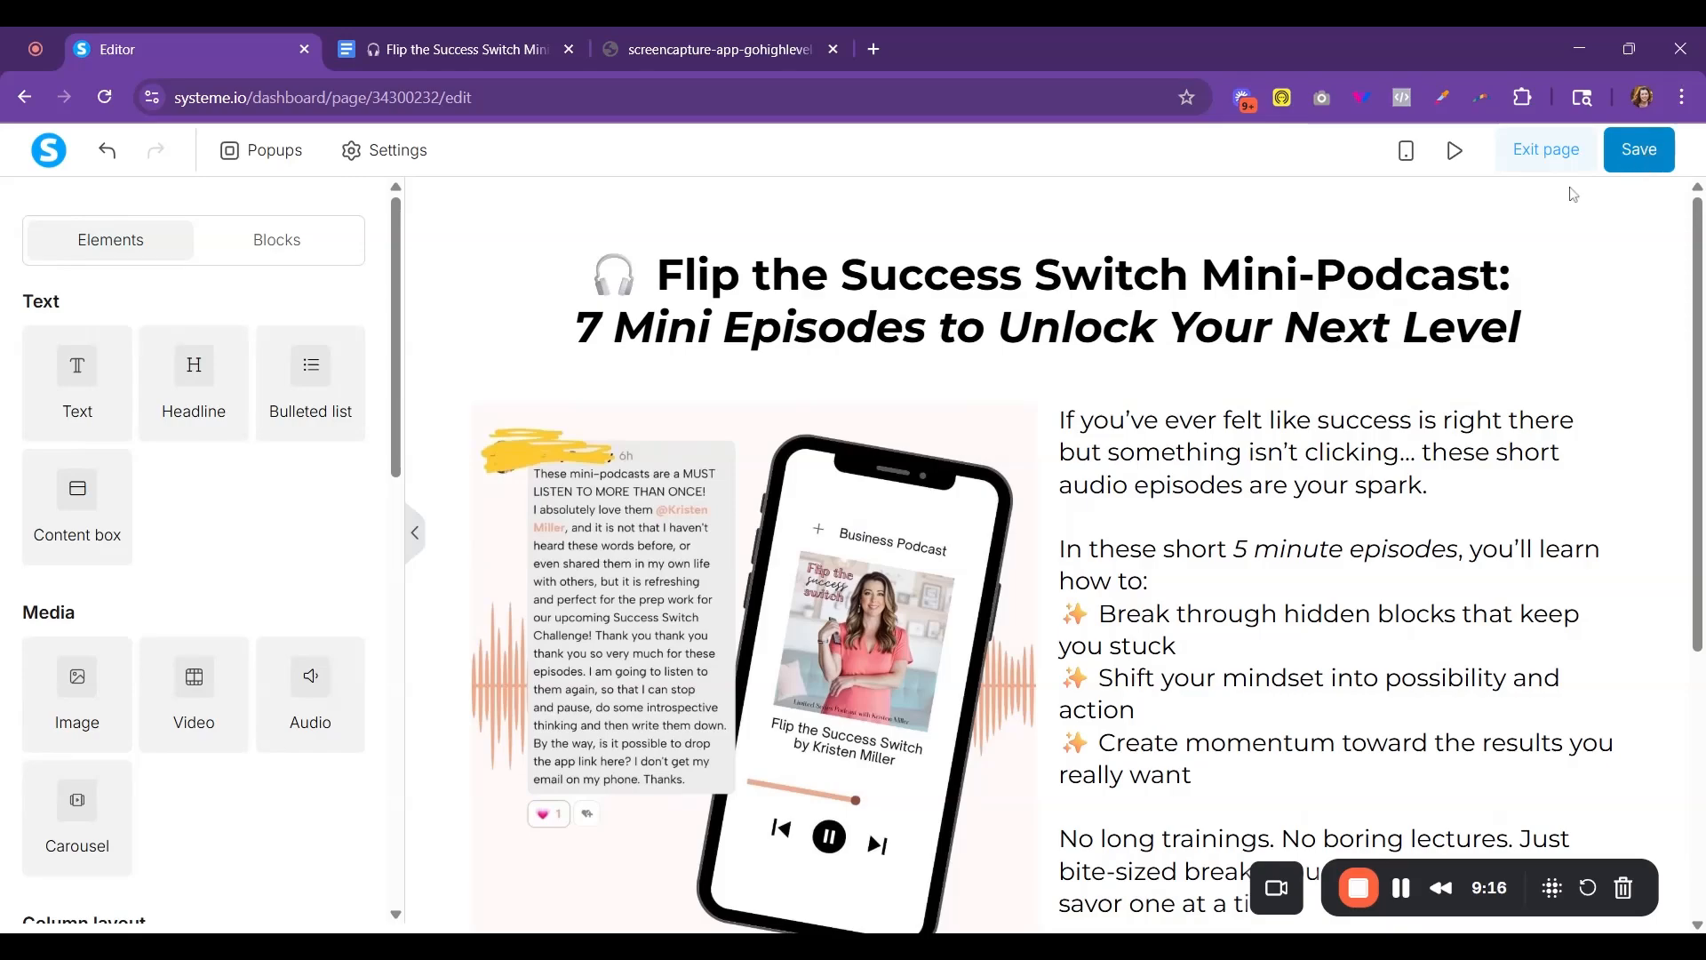
scroll(878, 459, "down", 5)
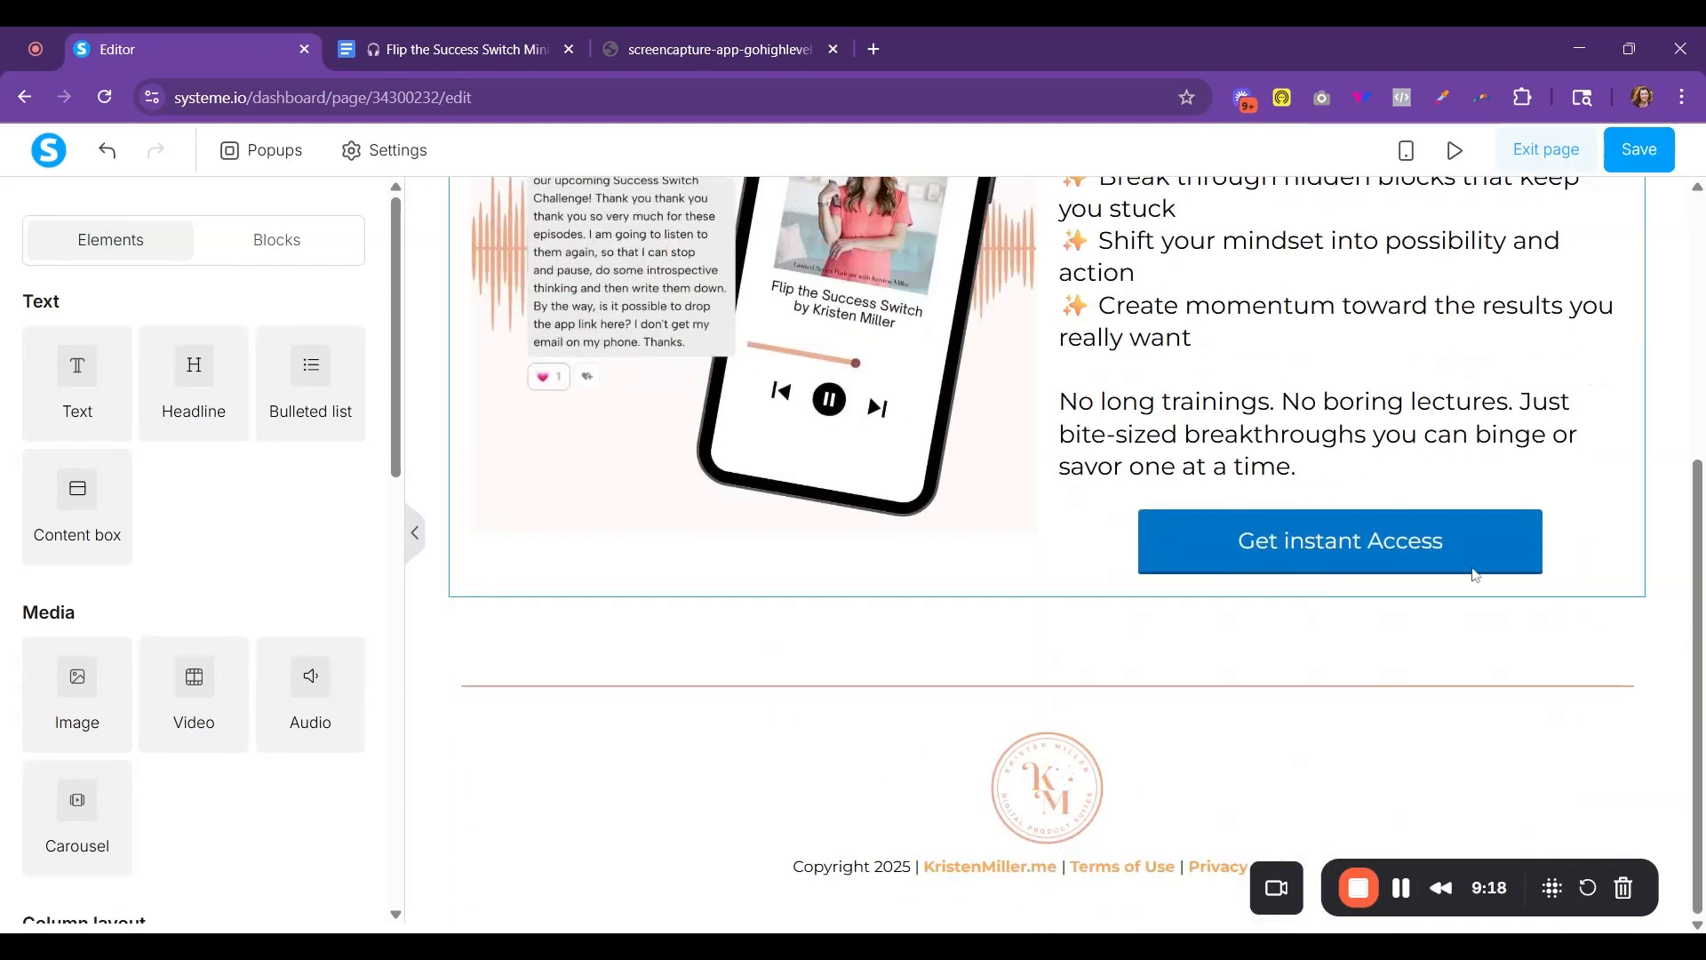
left_click(1640, 149)
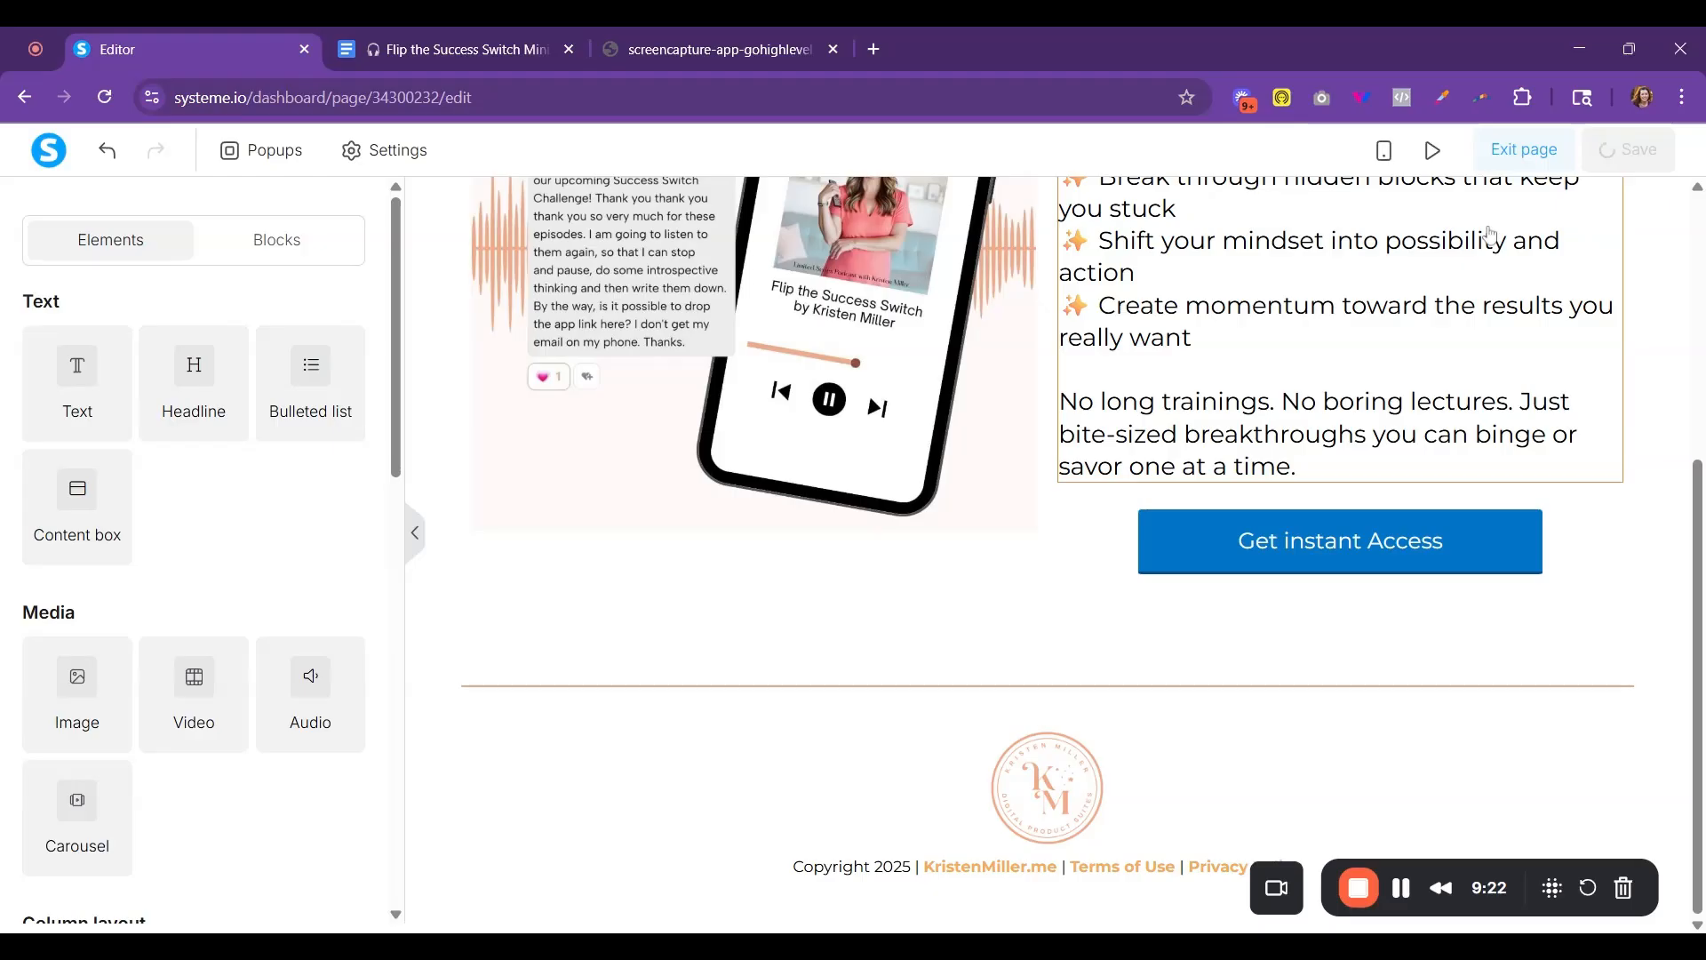
- Set the page's Facebook tracking event to View content and open its header code for editing
left_click(373, 157)
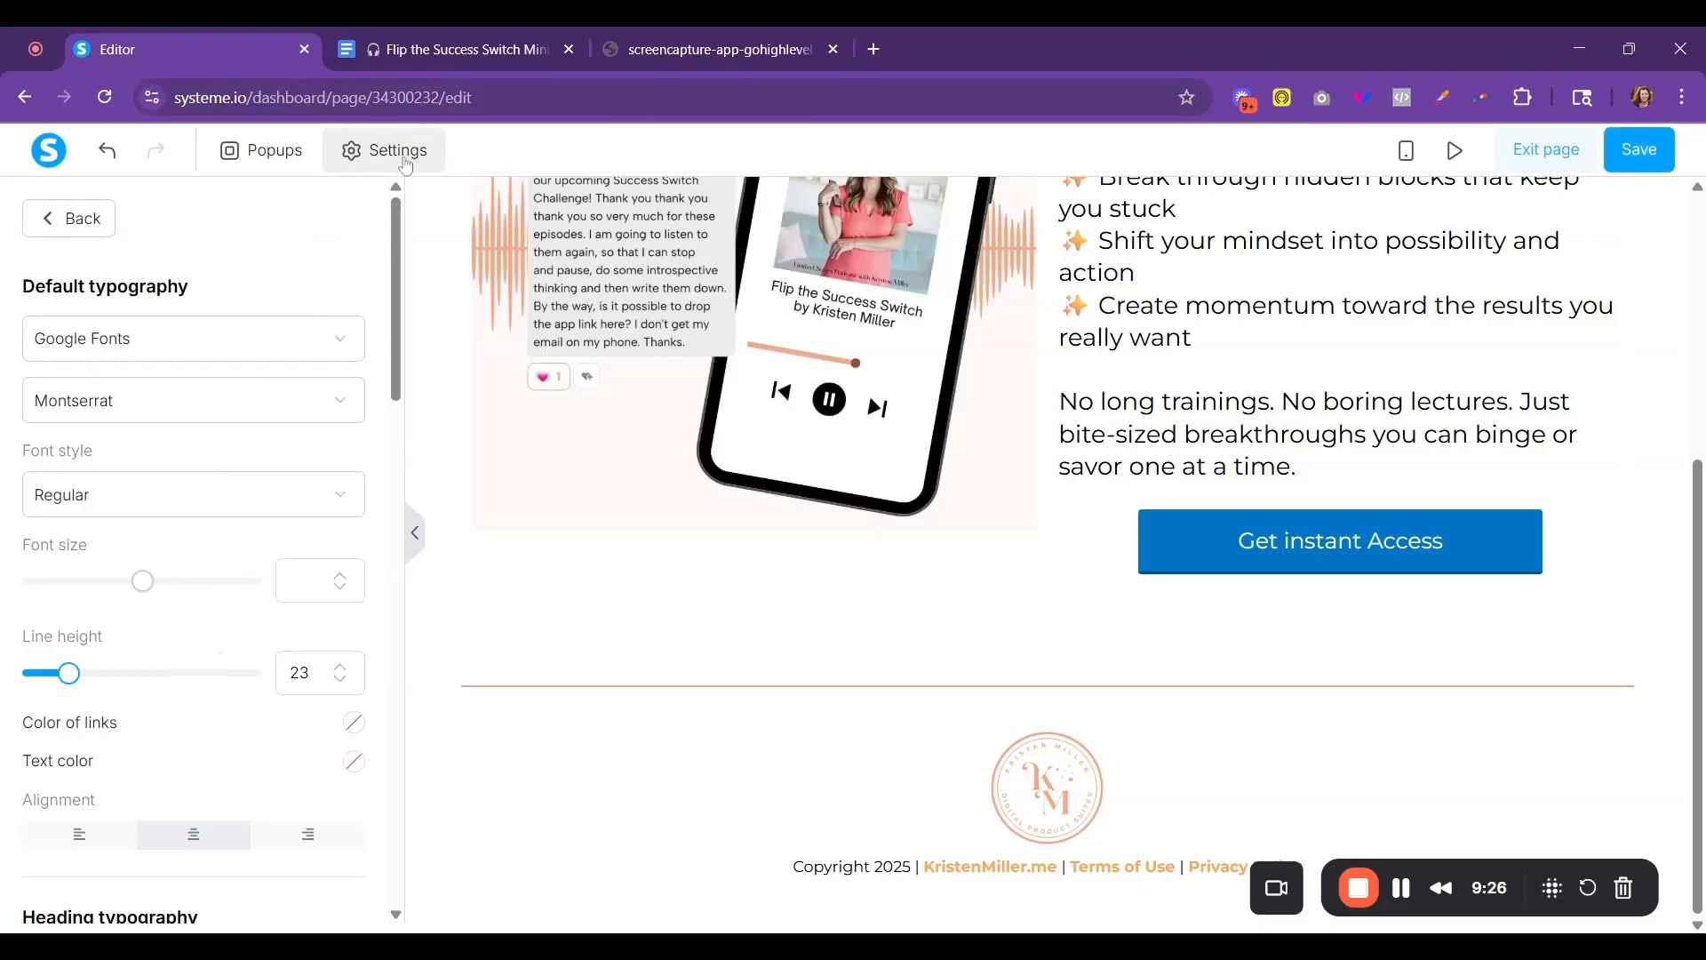
scroll(294, 622, "down", 5)
scroll(335, 738, "down", 8)
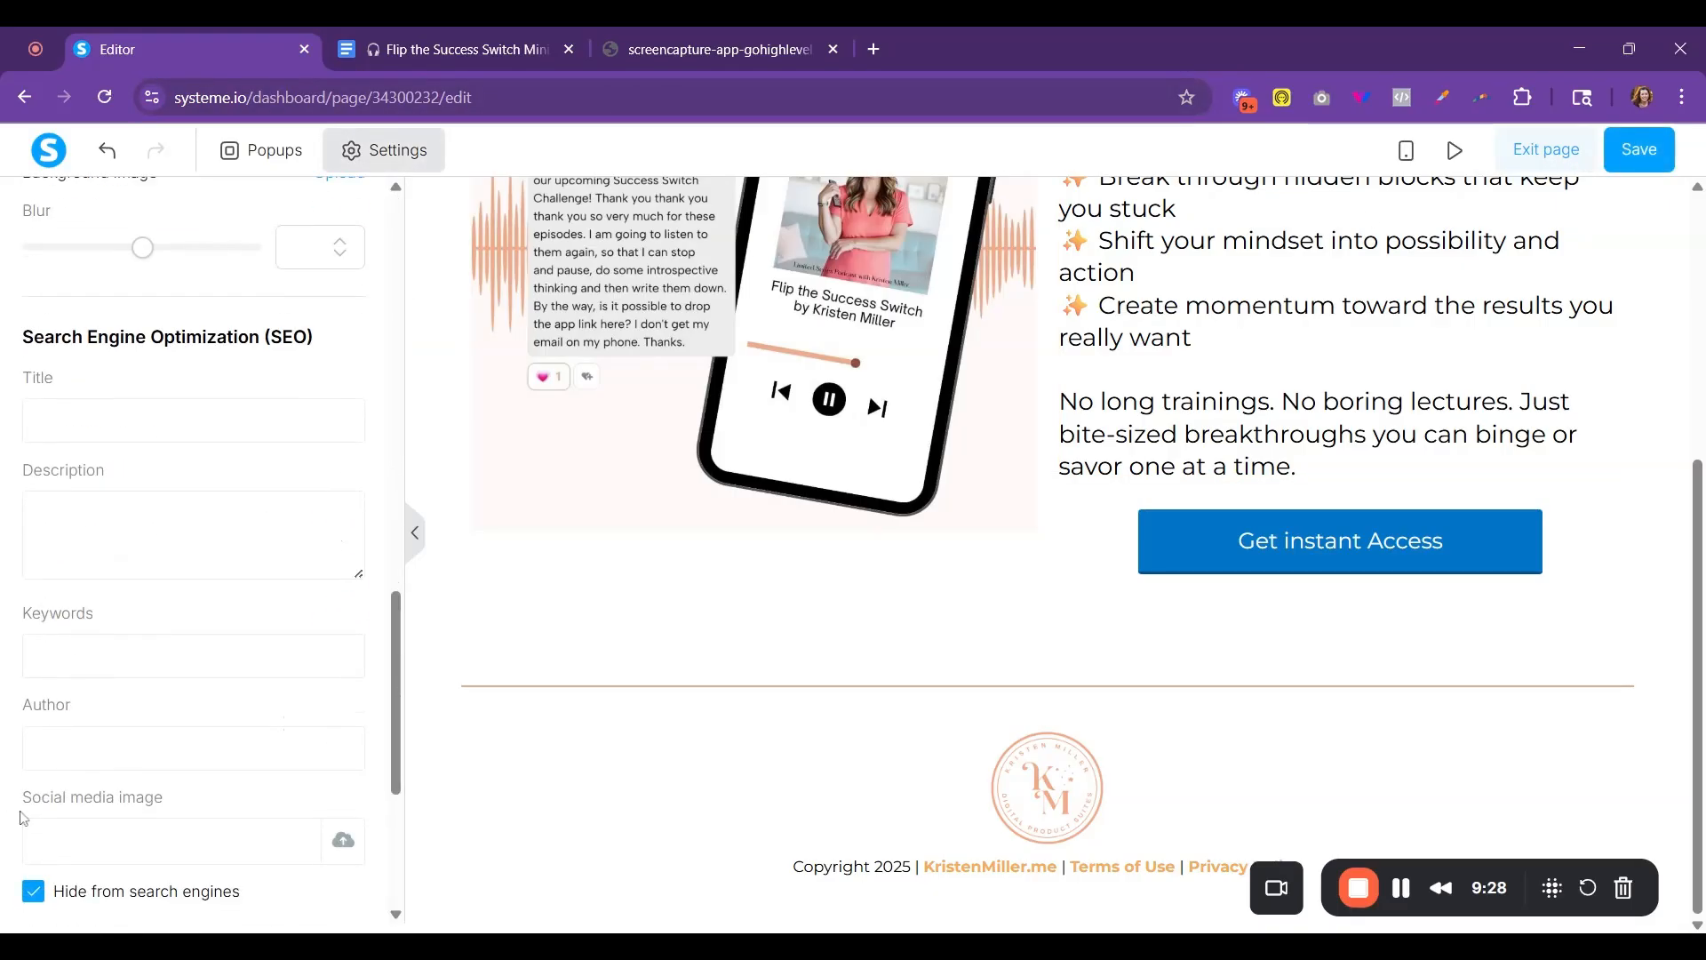
left_click(142, 662)
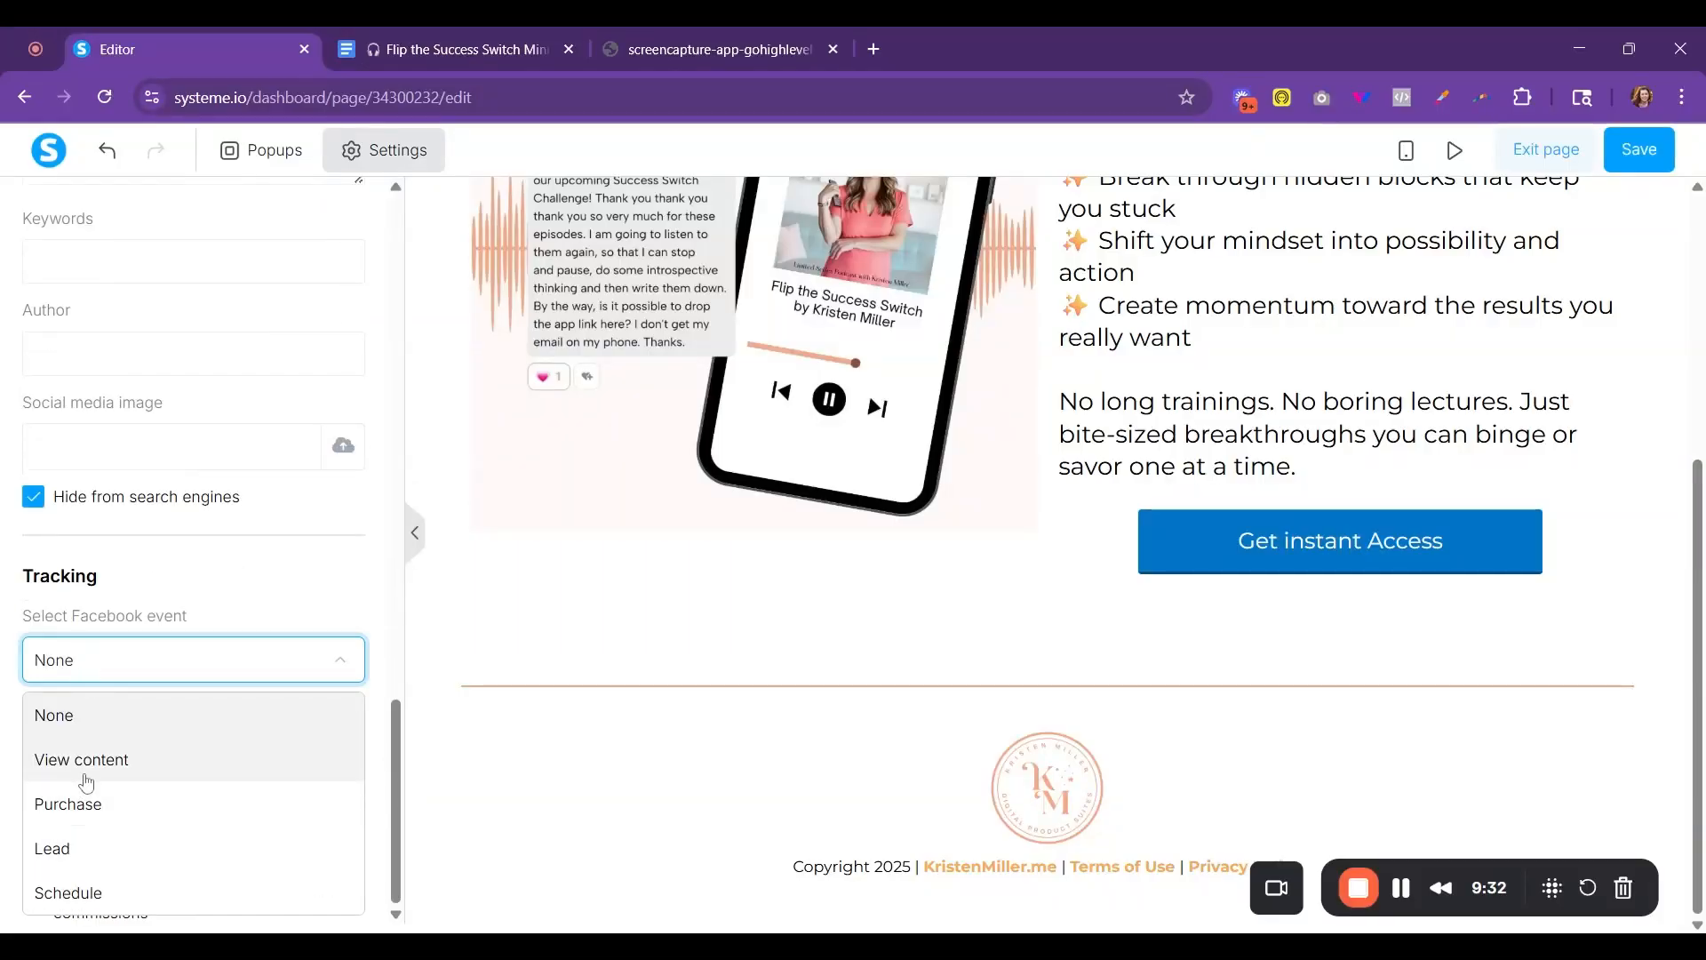
left_click(133, 763)
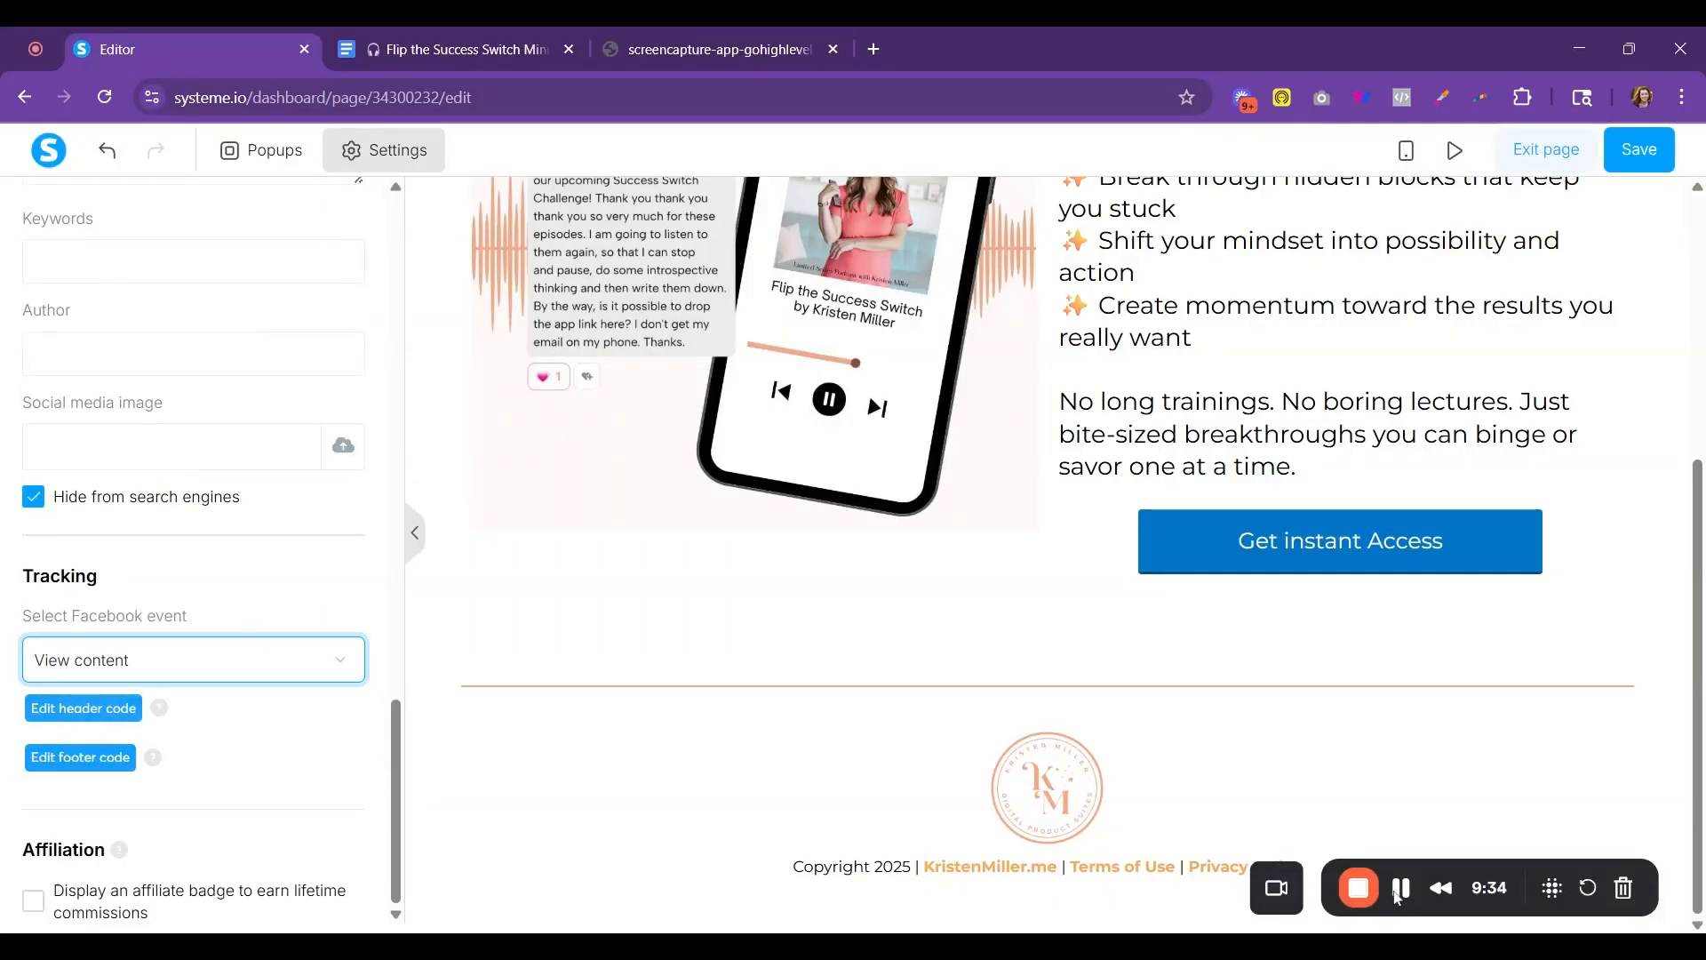
left_click(98, 718)
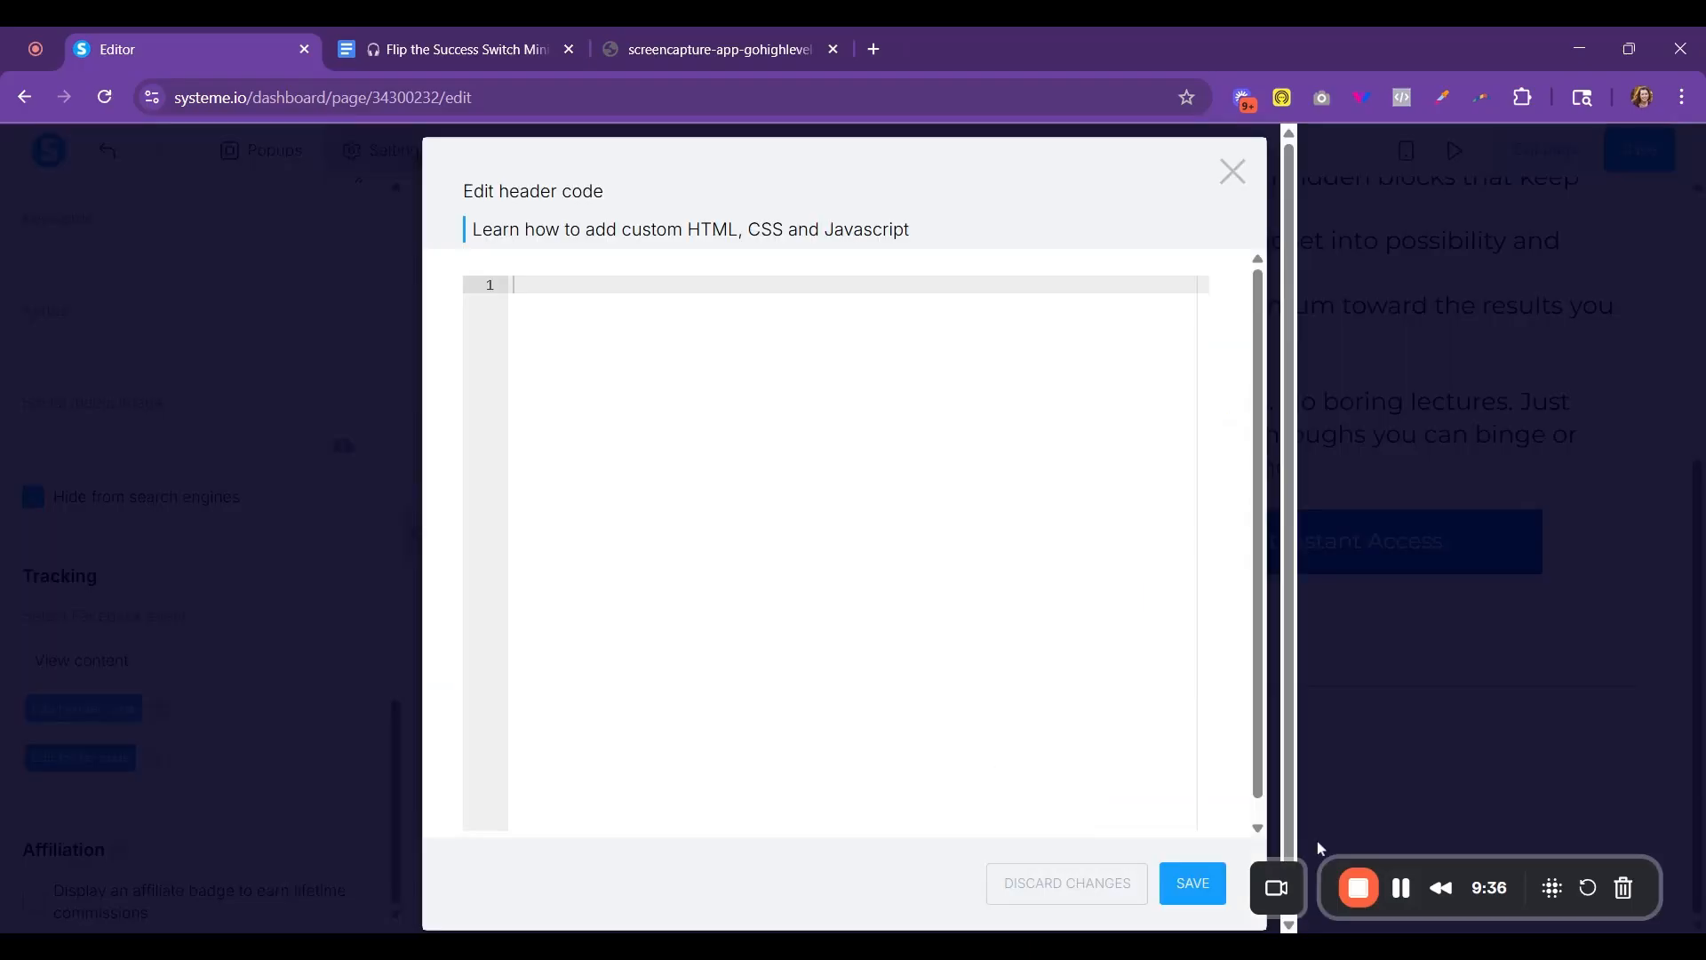
left_click(1402, 886)
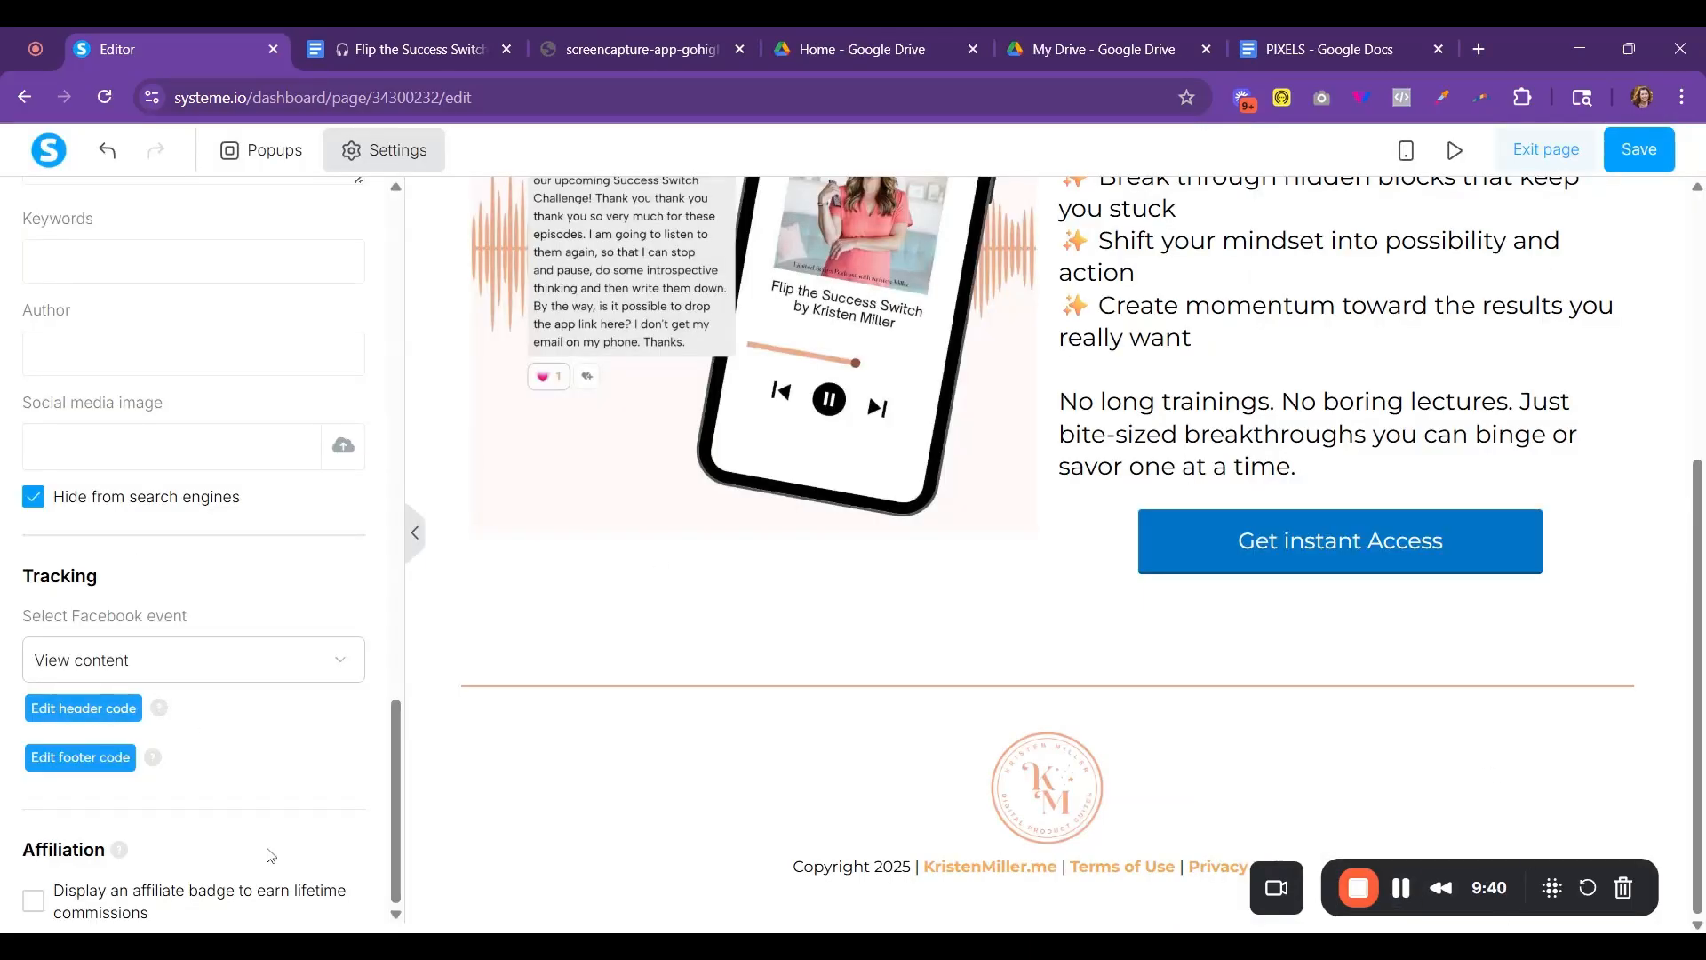
- Save the page and exit the page editor to the funnel's configuration
scroll(269, 859, "up", 4)
scroll(267, 856, "up", 3)
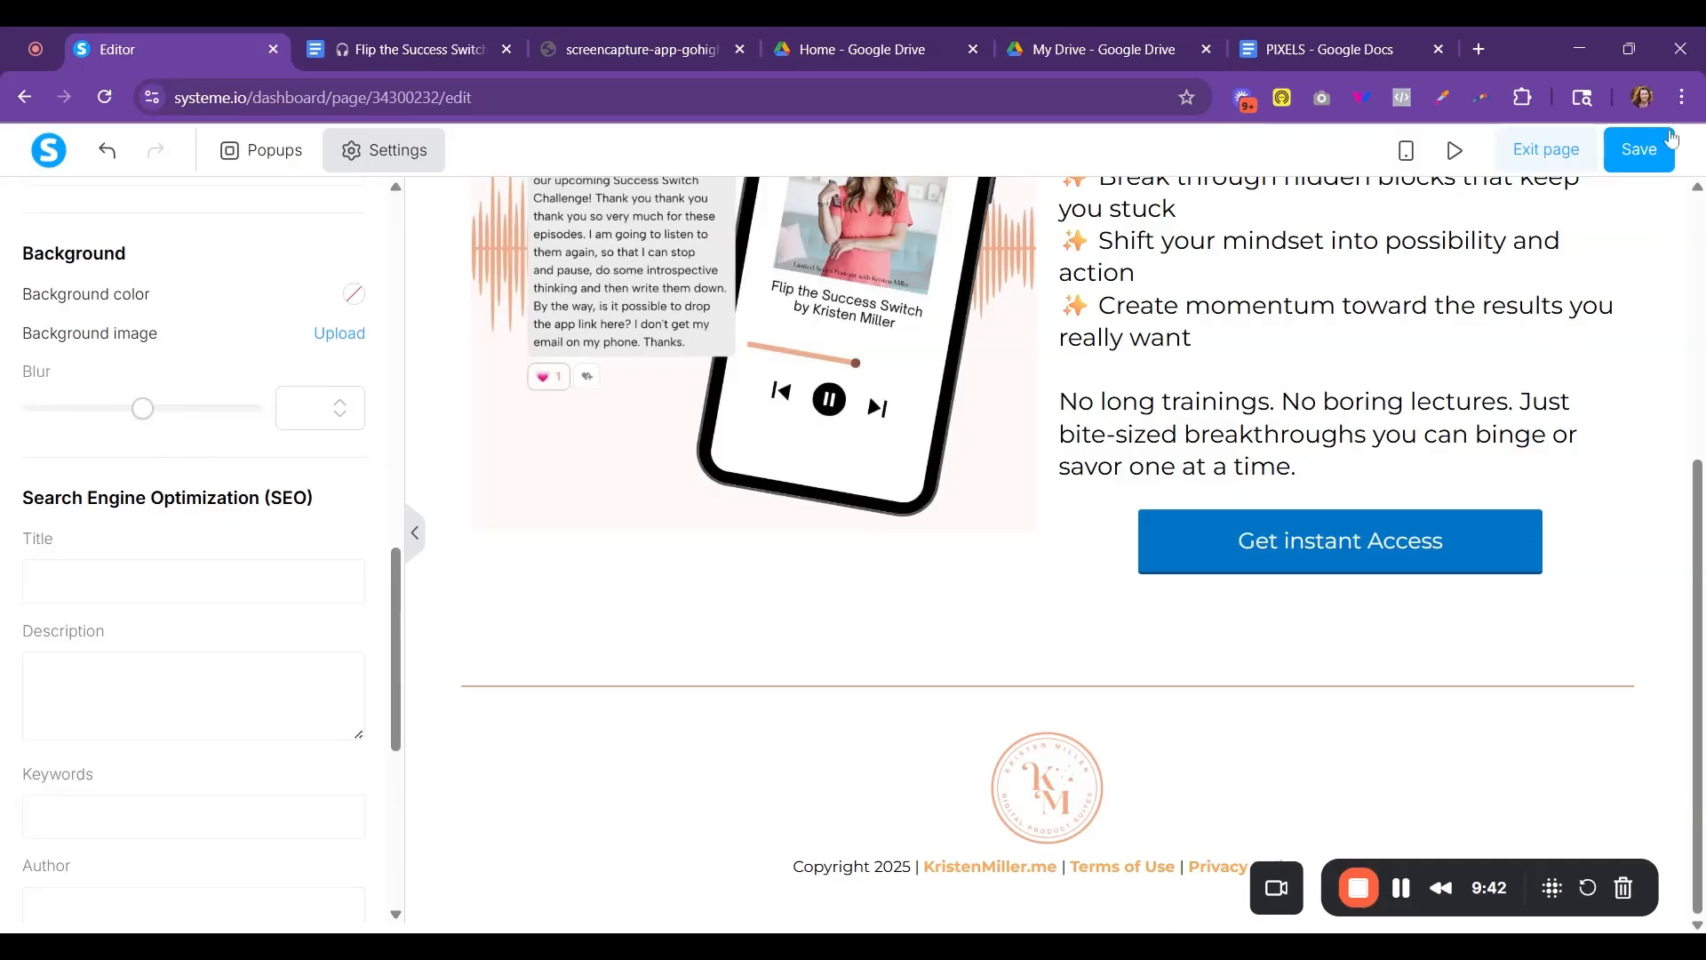
left_click(1640, 149)
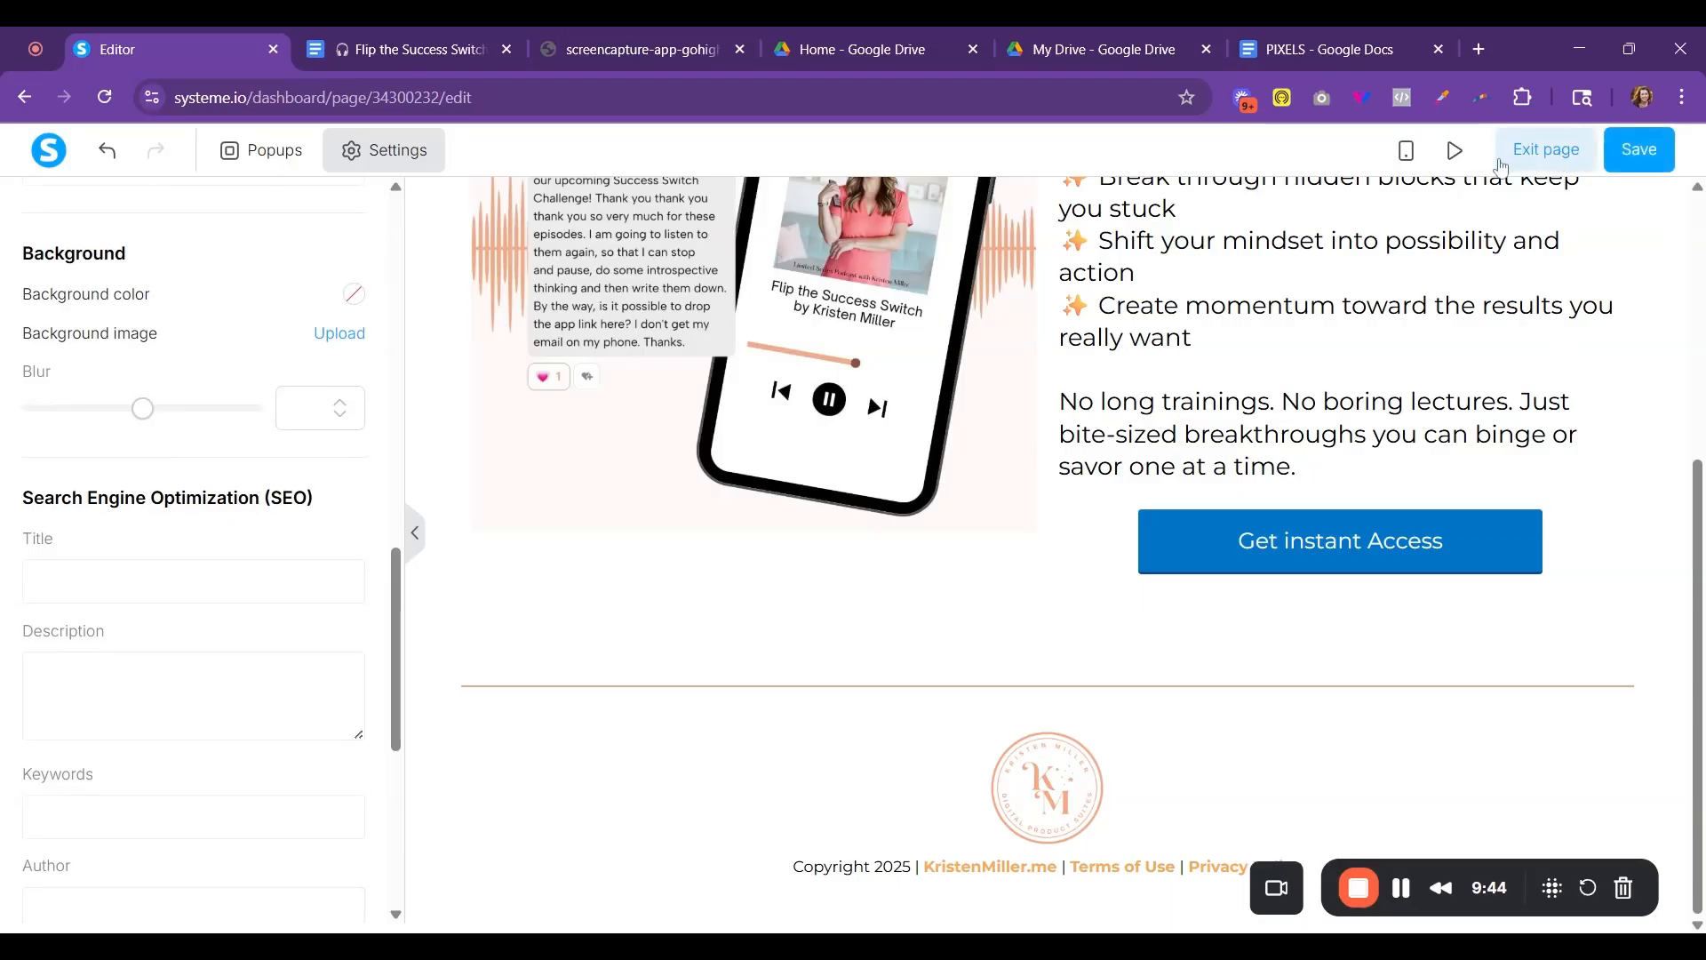
left_click(1531, 159)
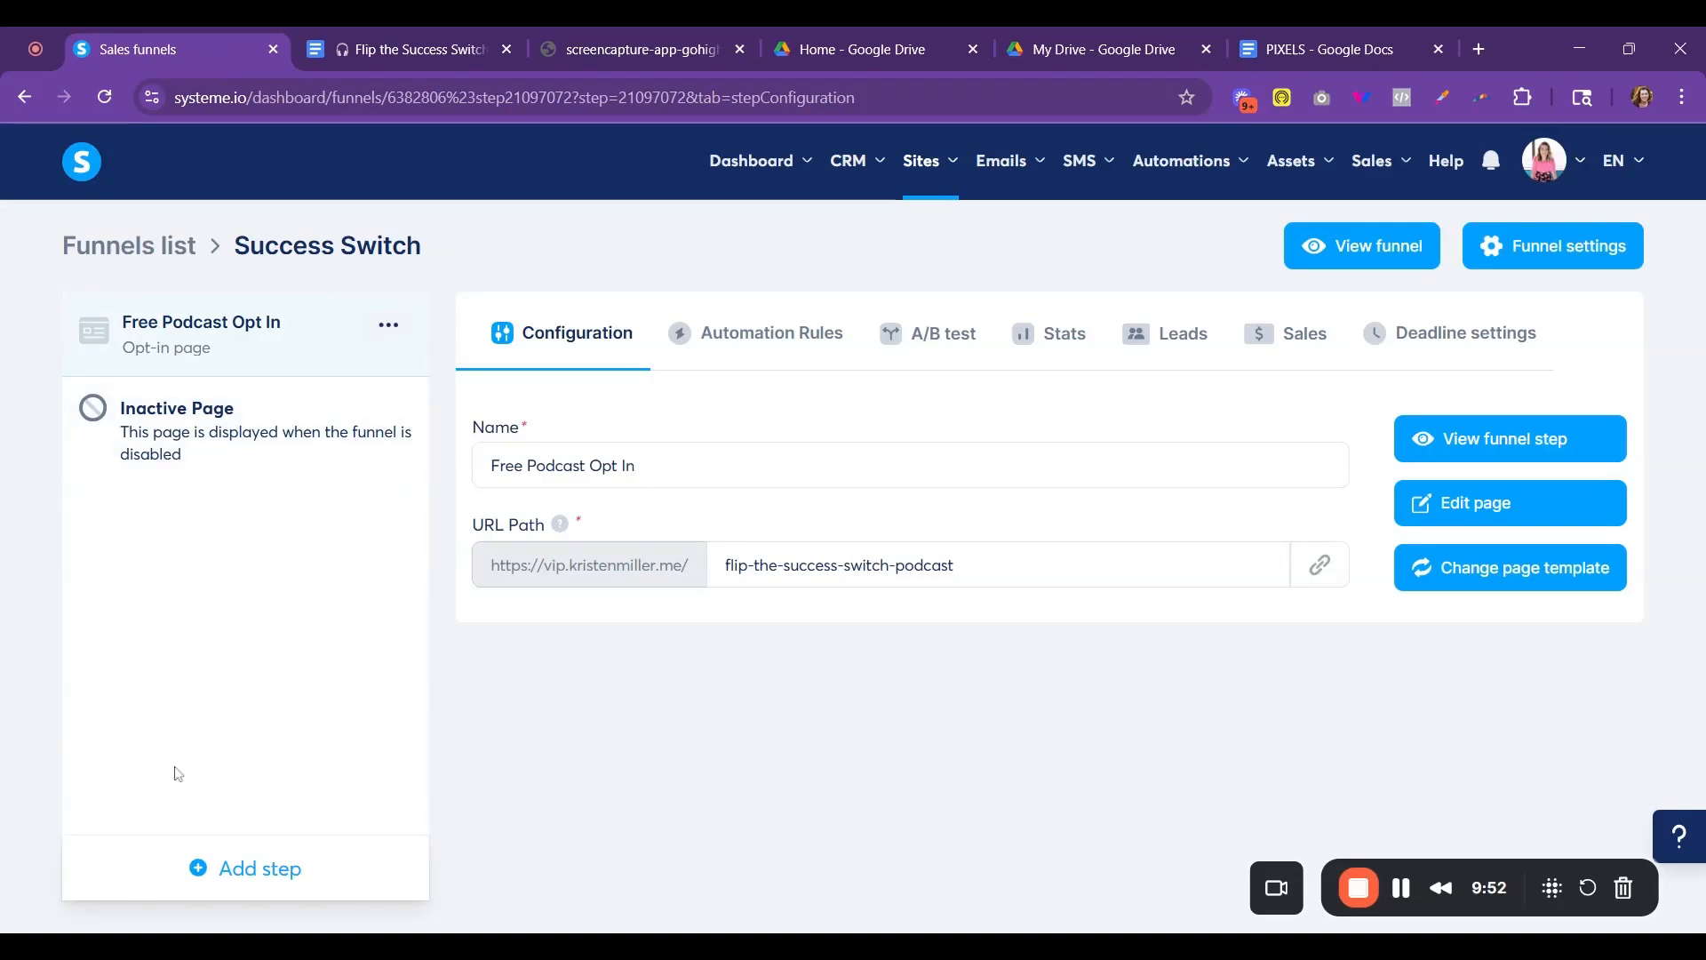
- Create an automation rule for the Free Podcast Opt In step with the trigger "Funnel step form subscribed"
left_click(786, 335)
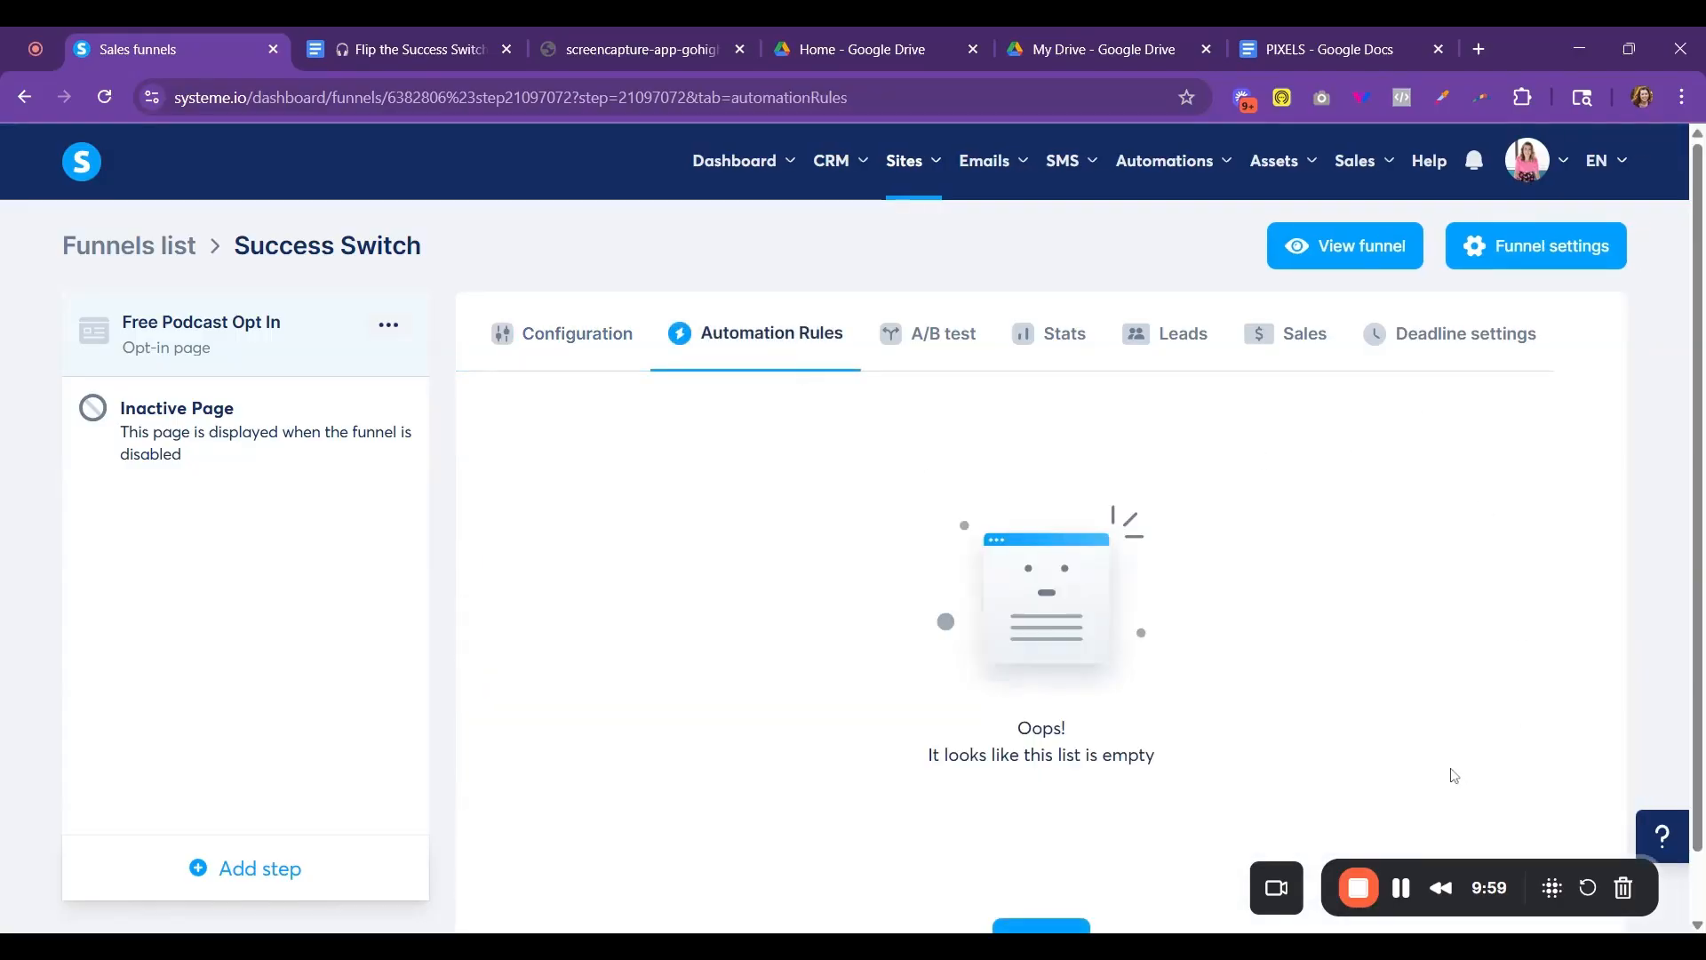
scroll(1062, 801, "down", 1)
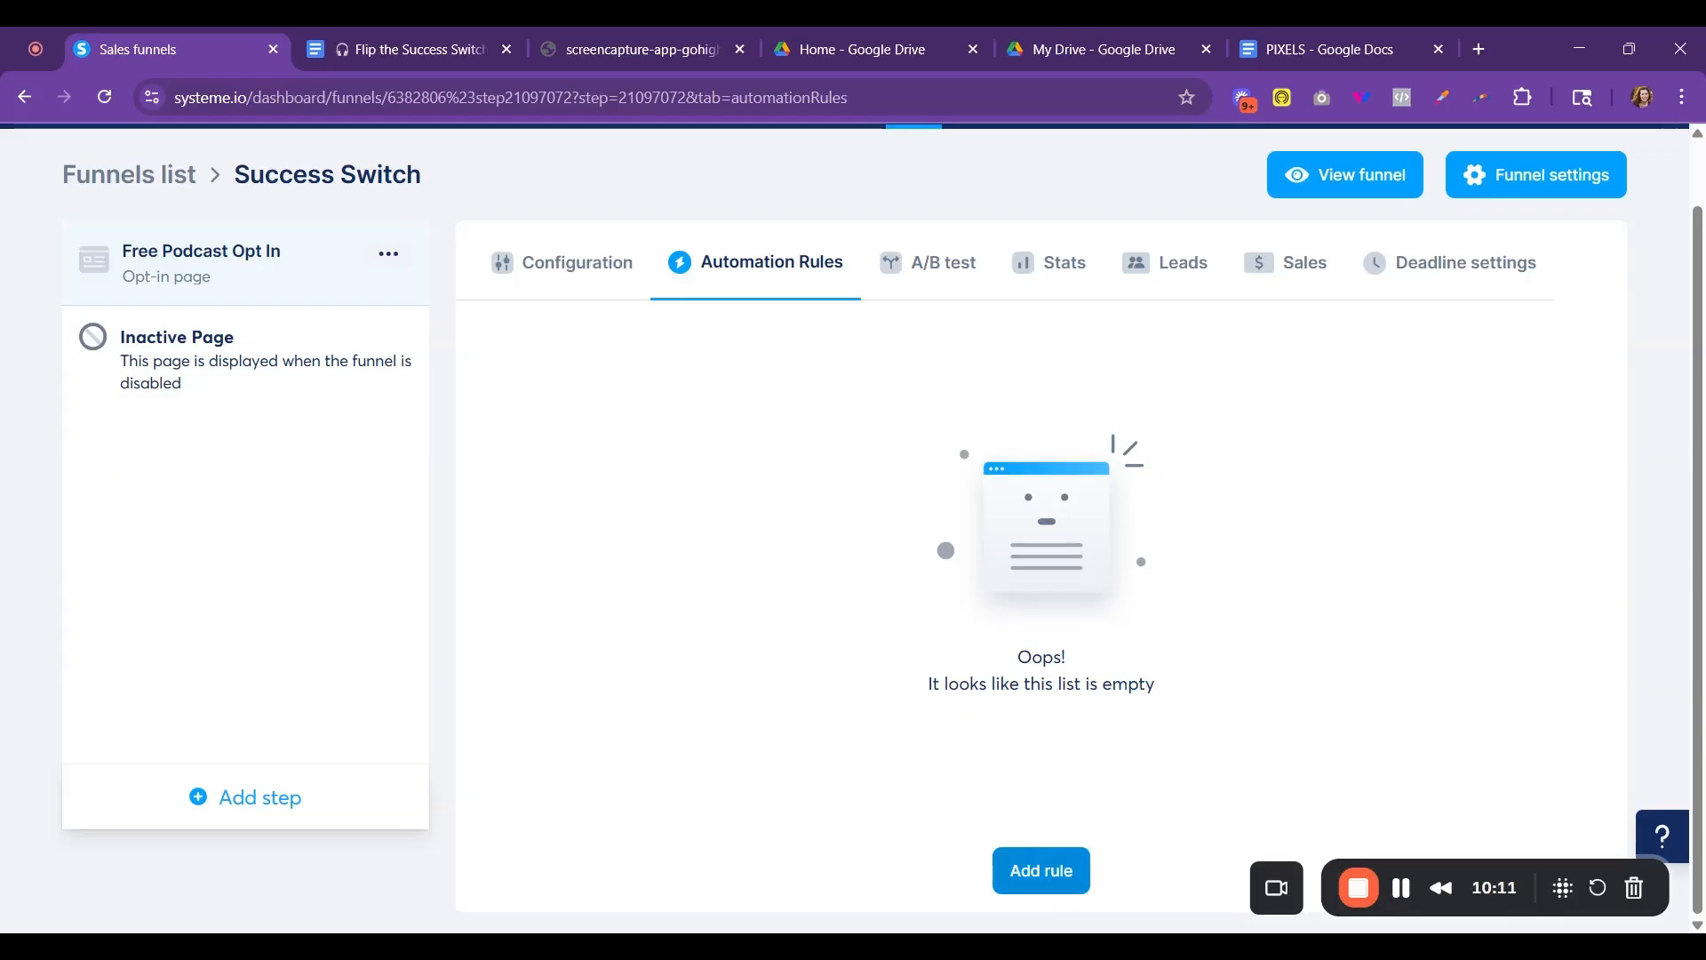
left_click(1042, 870)
left_click(739, 357)
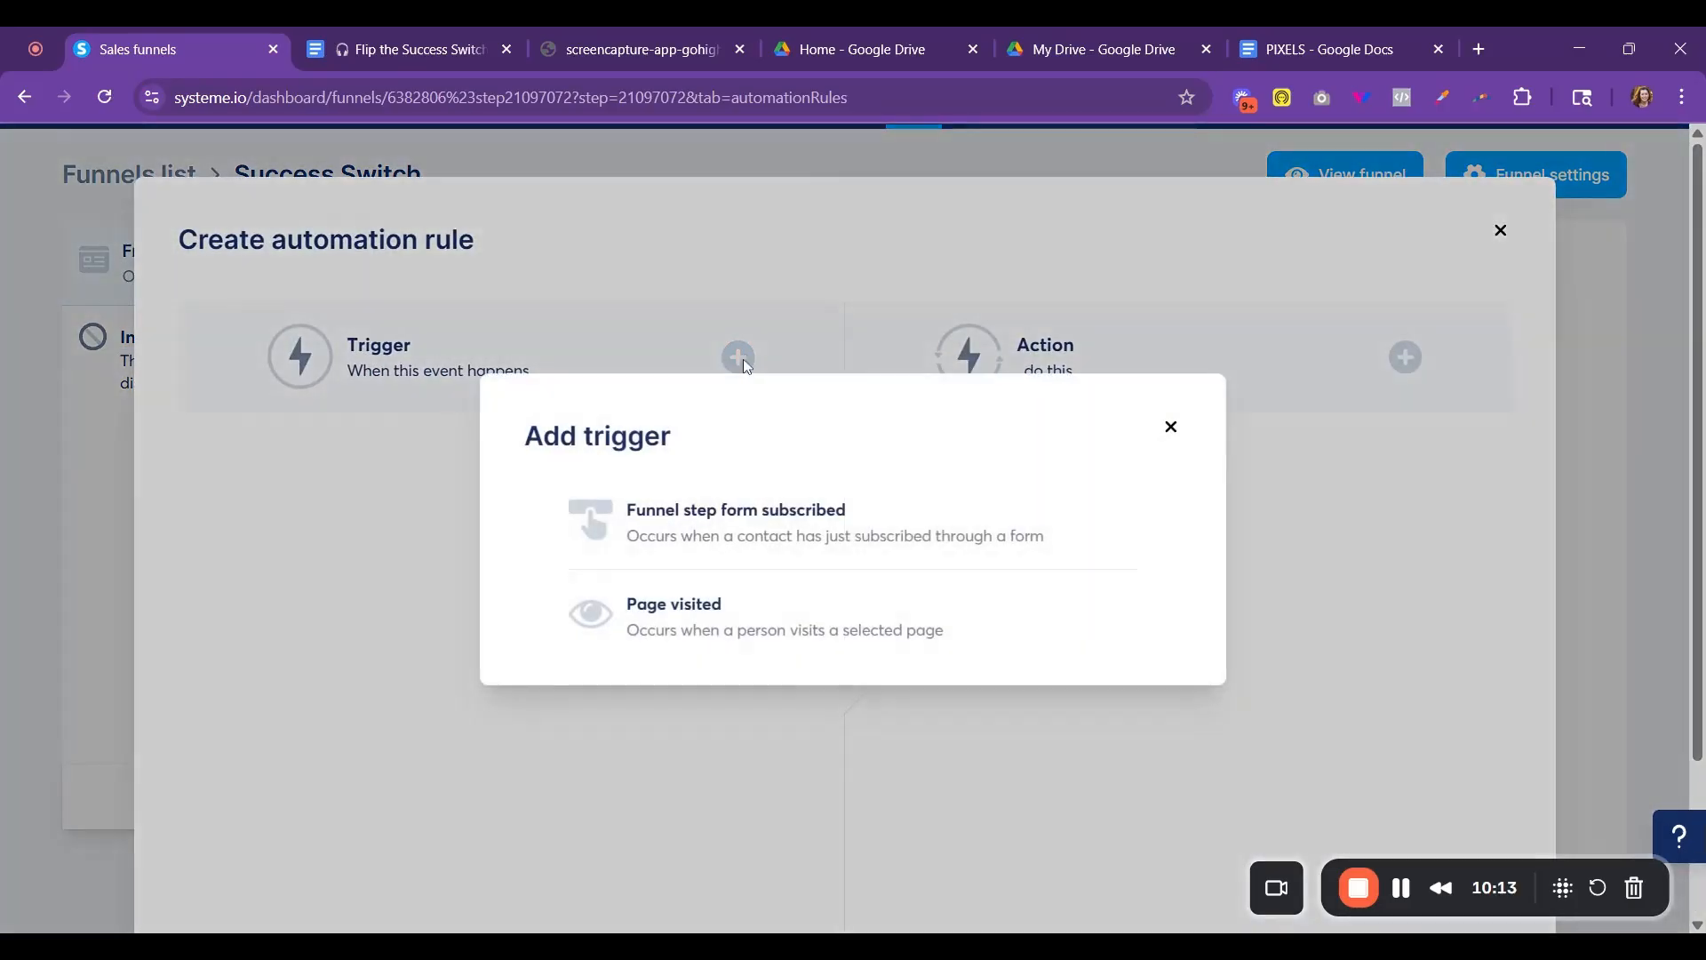
left_click(751, 524)
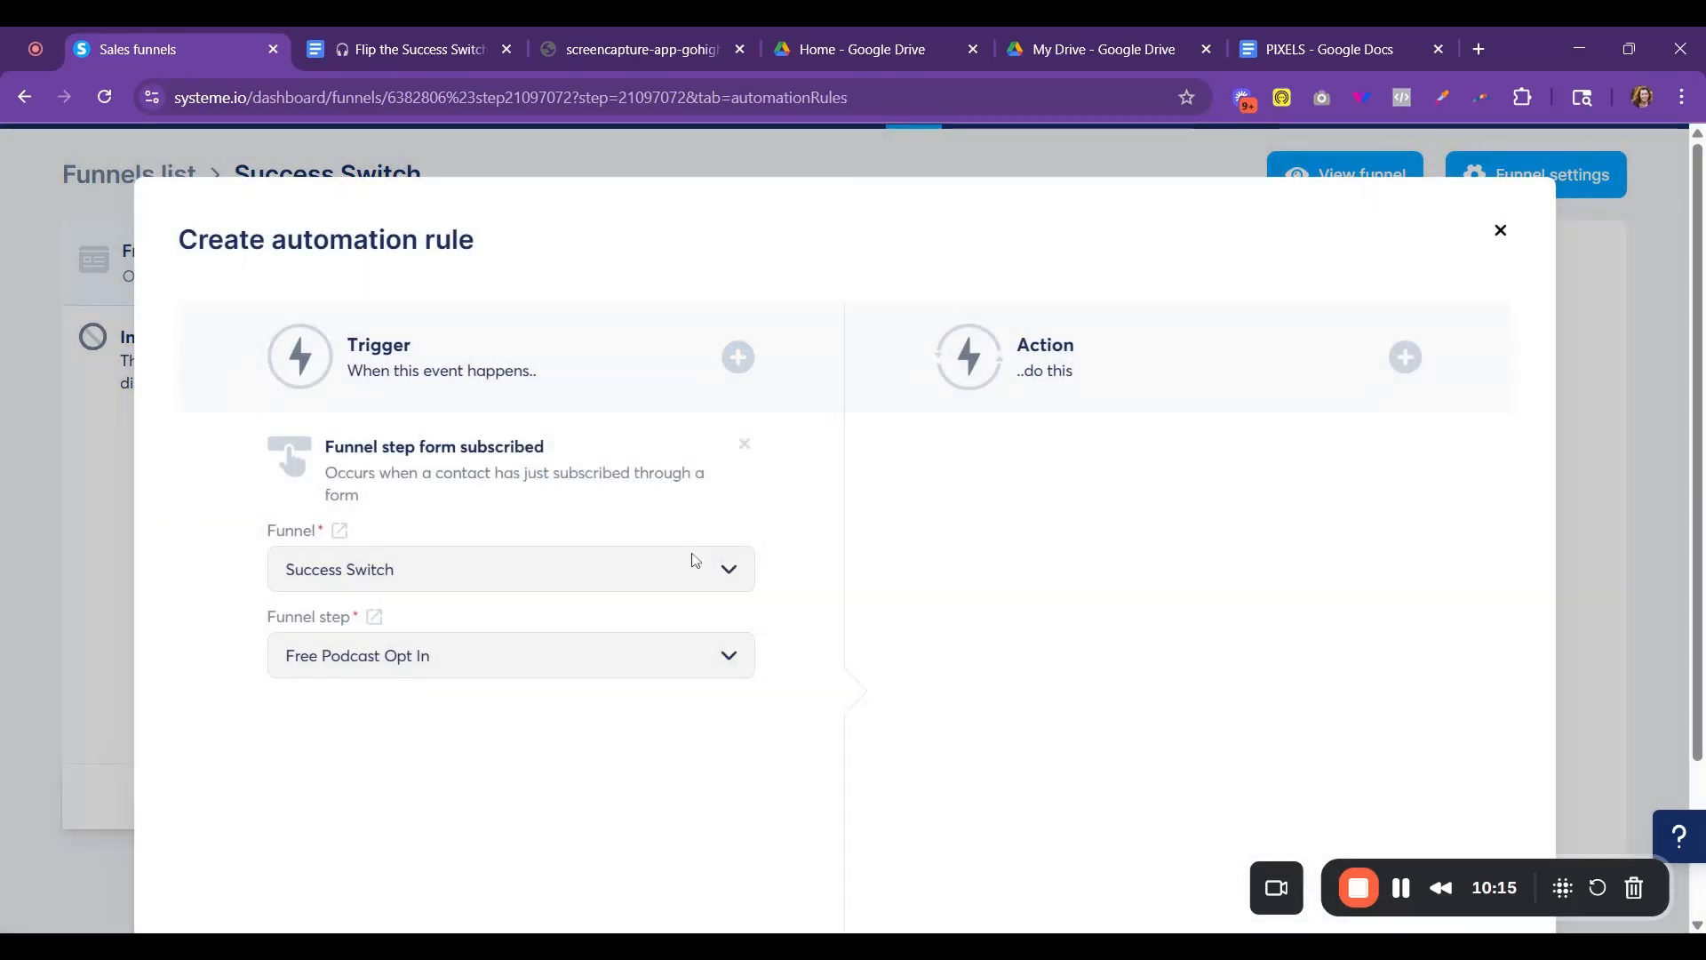
- Add an "Add a tag" action to the rule with a new tag "[optin] Free Podcast Opt In" and save the rule
left_click(1406, 357)
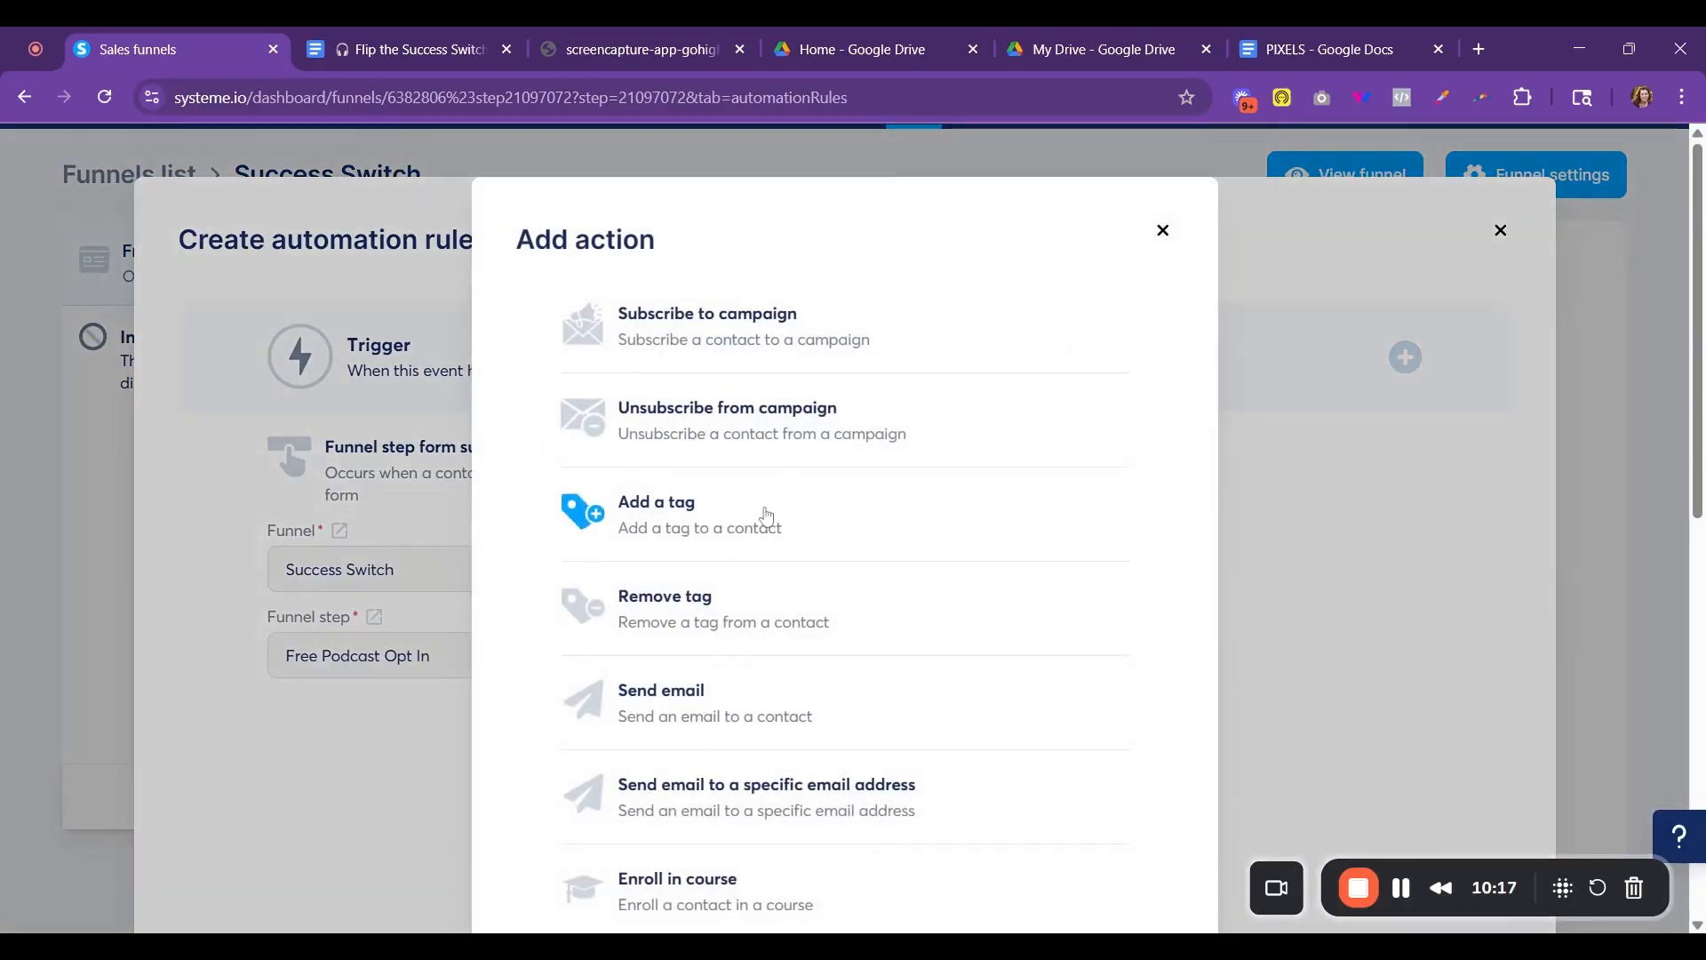
left_click(762, 523)
left_click(1093, 550)
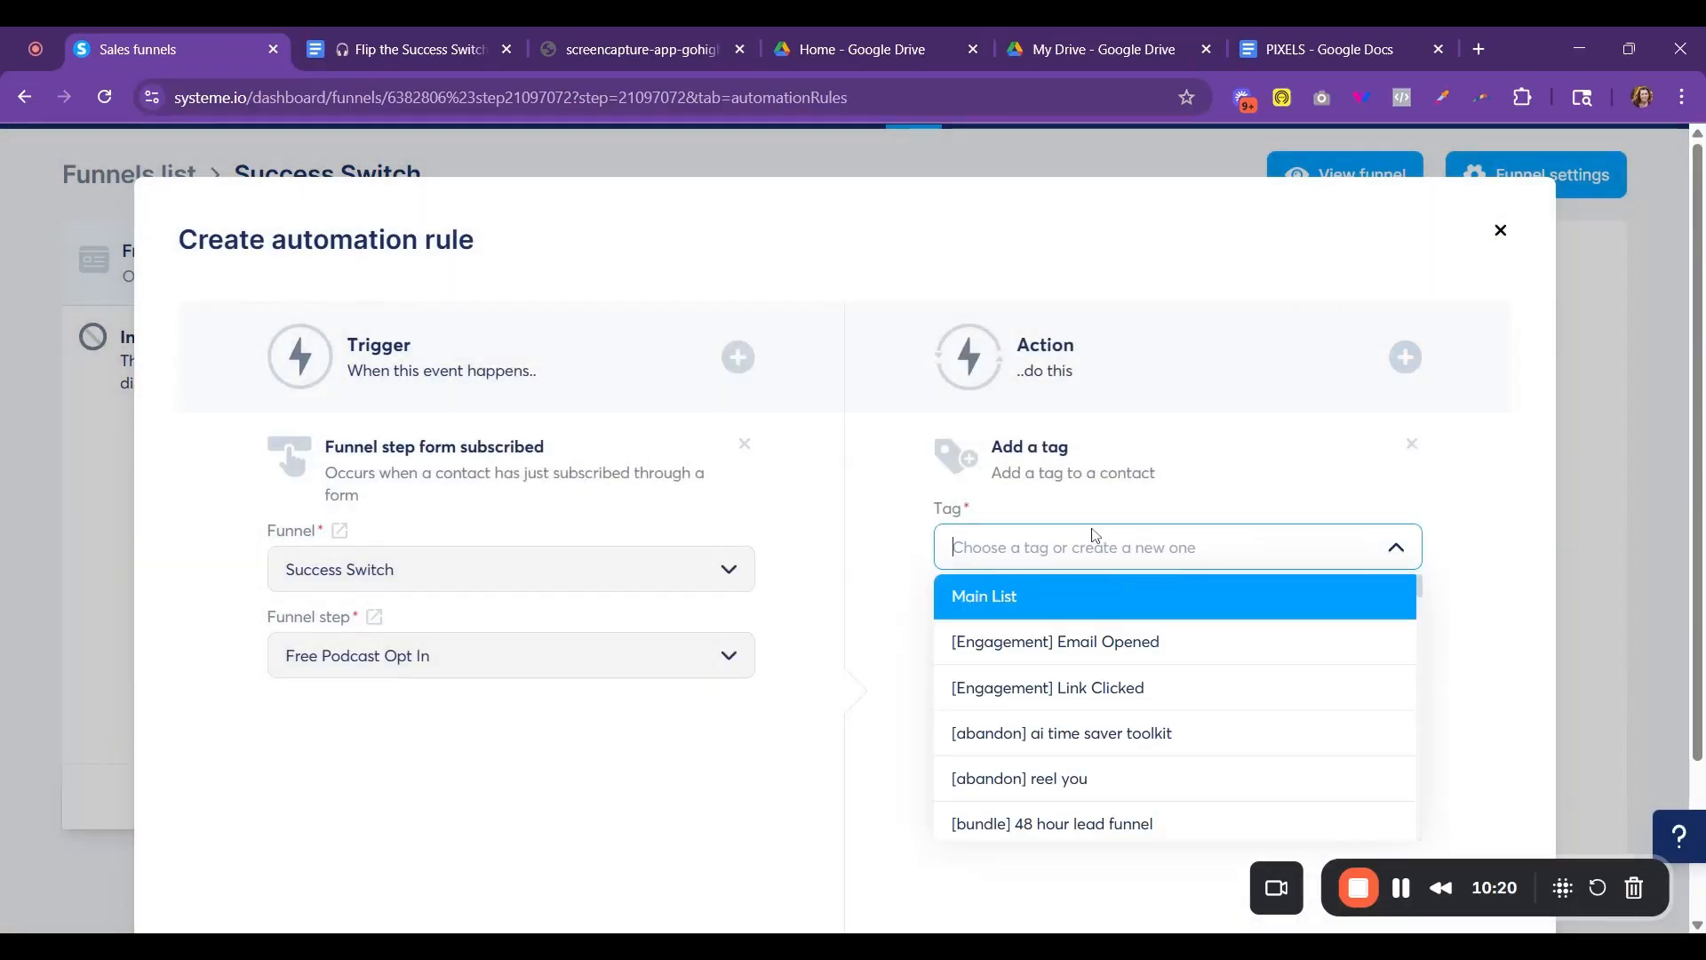
type("[Op")
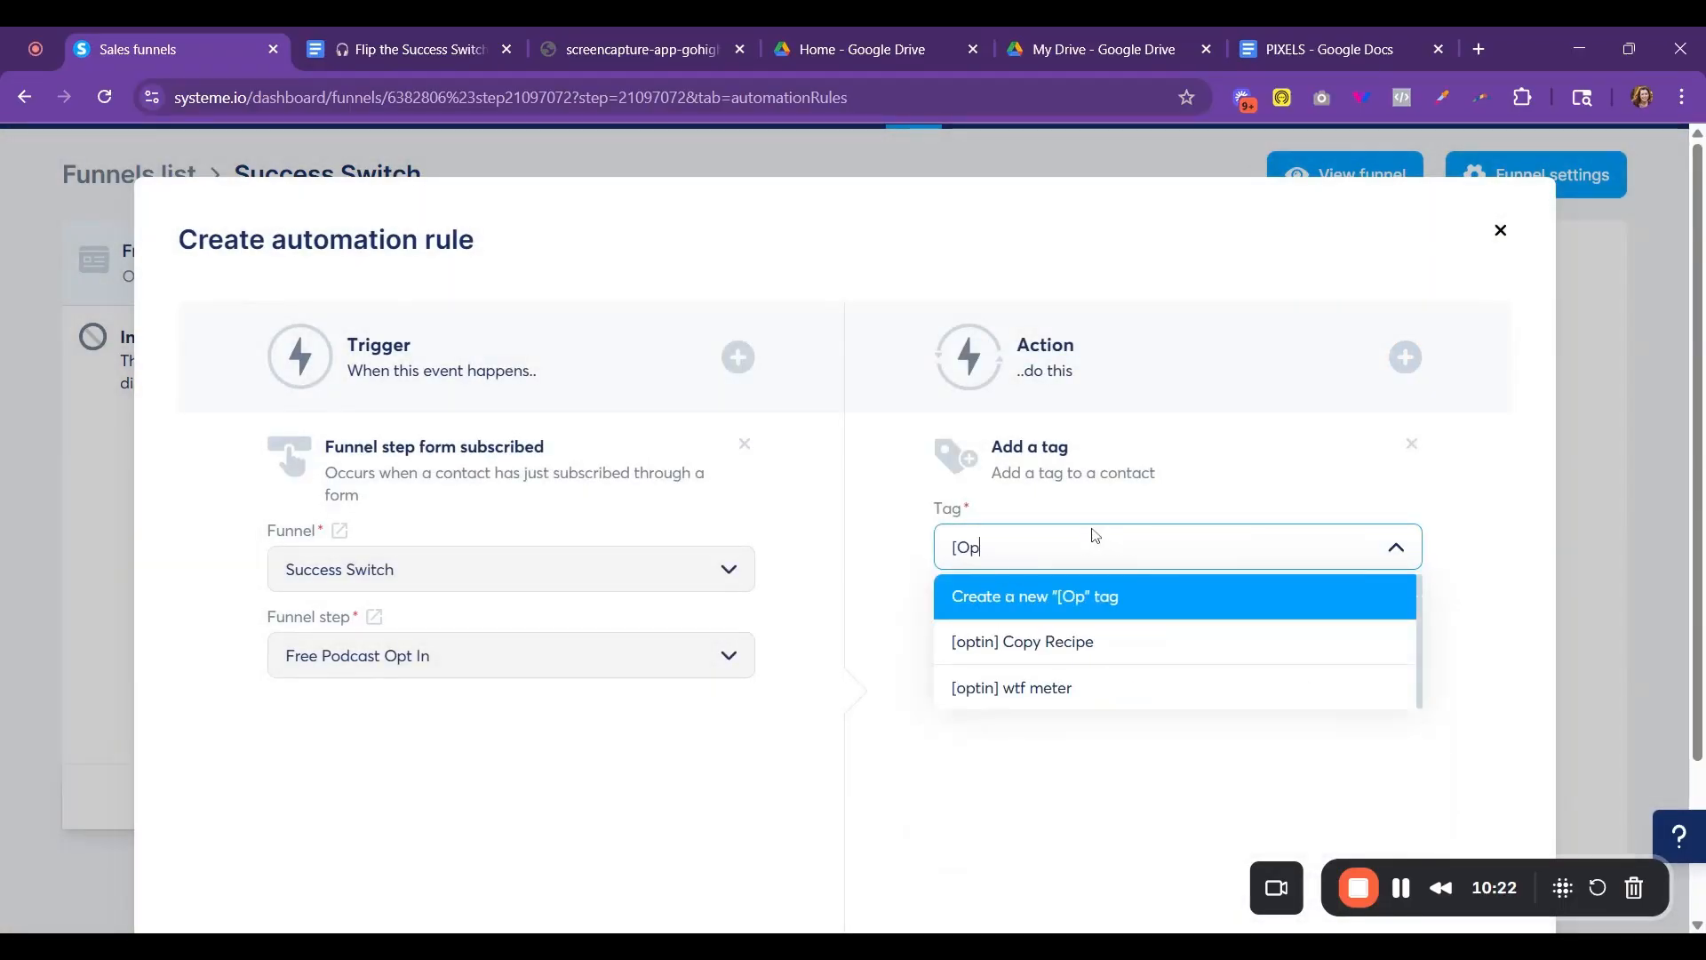
key("BackSpace")
key("BackSpace")
type("optin]")
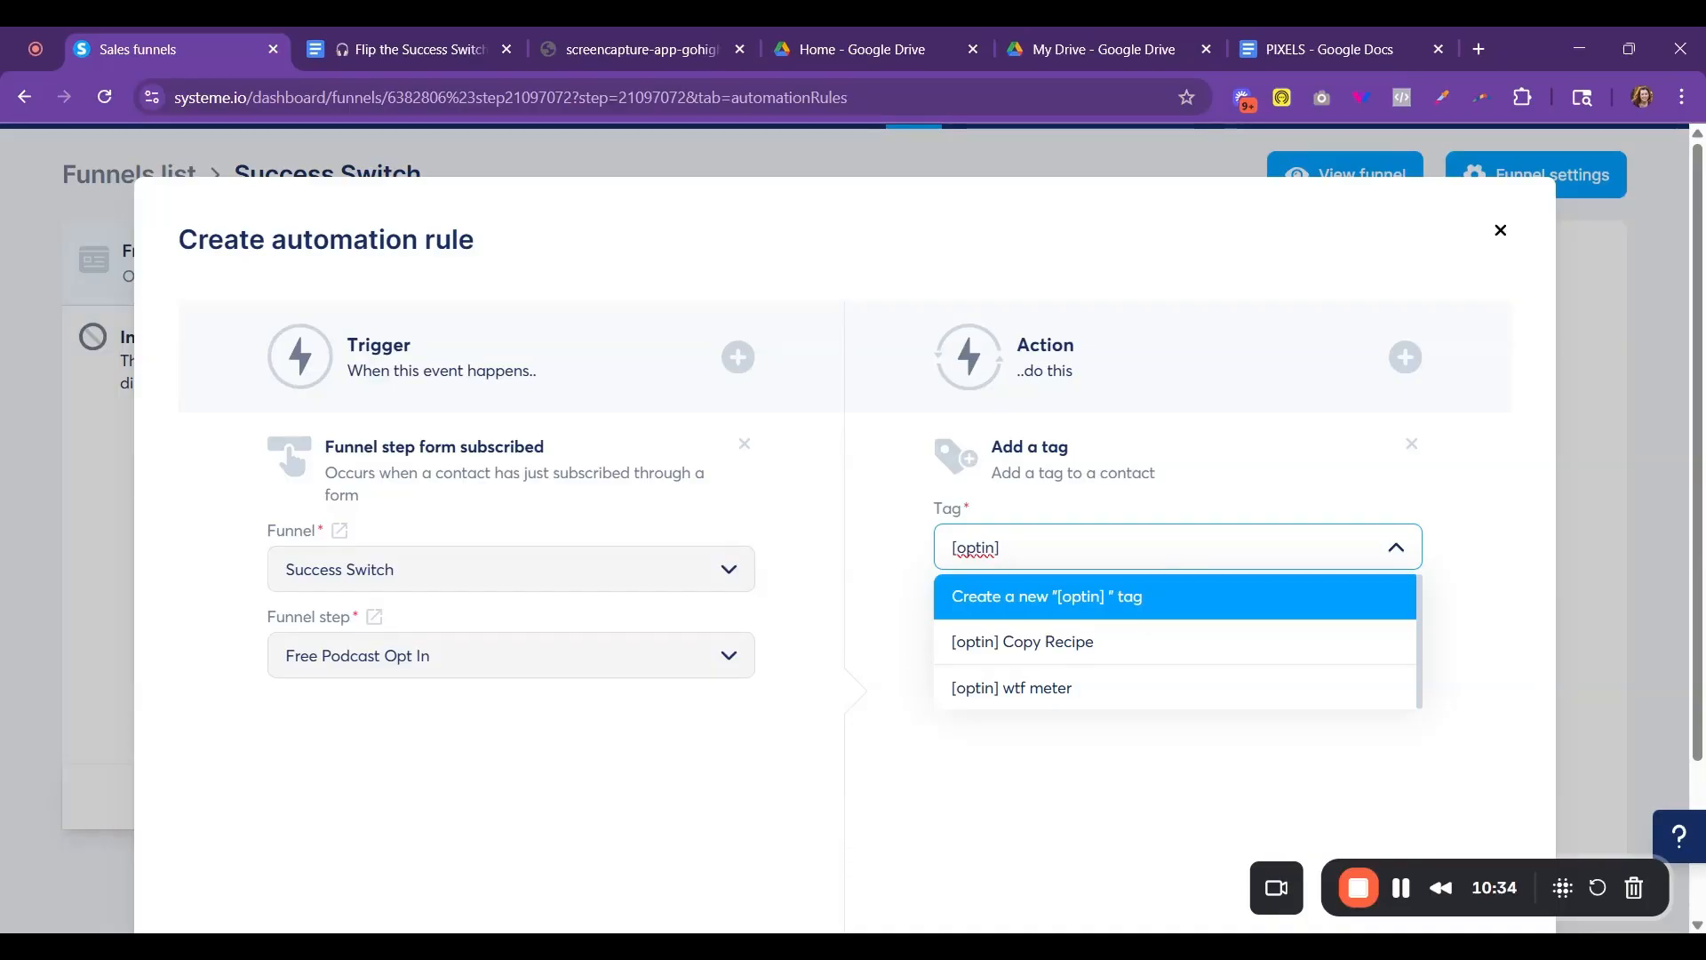
type("Free Pod")
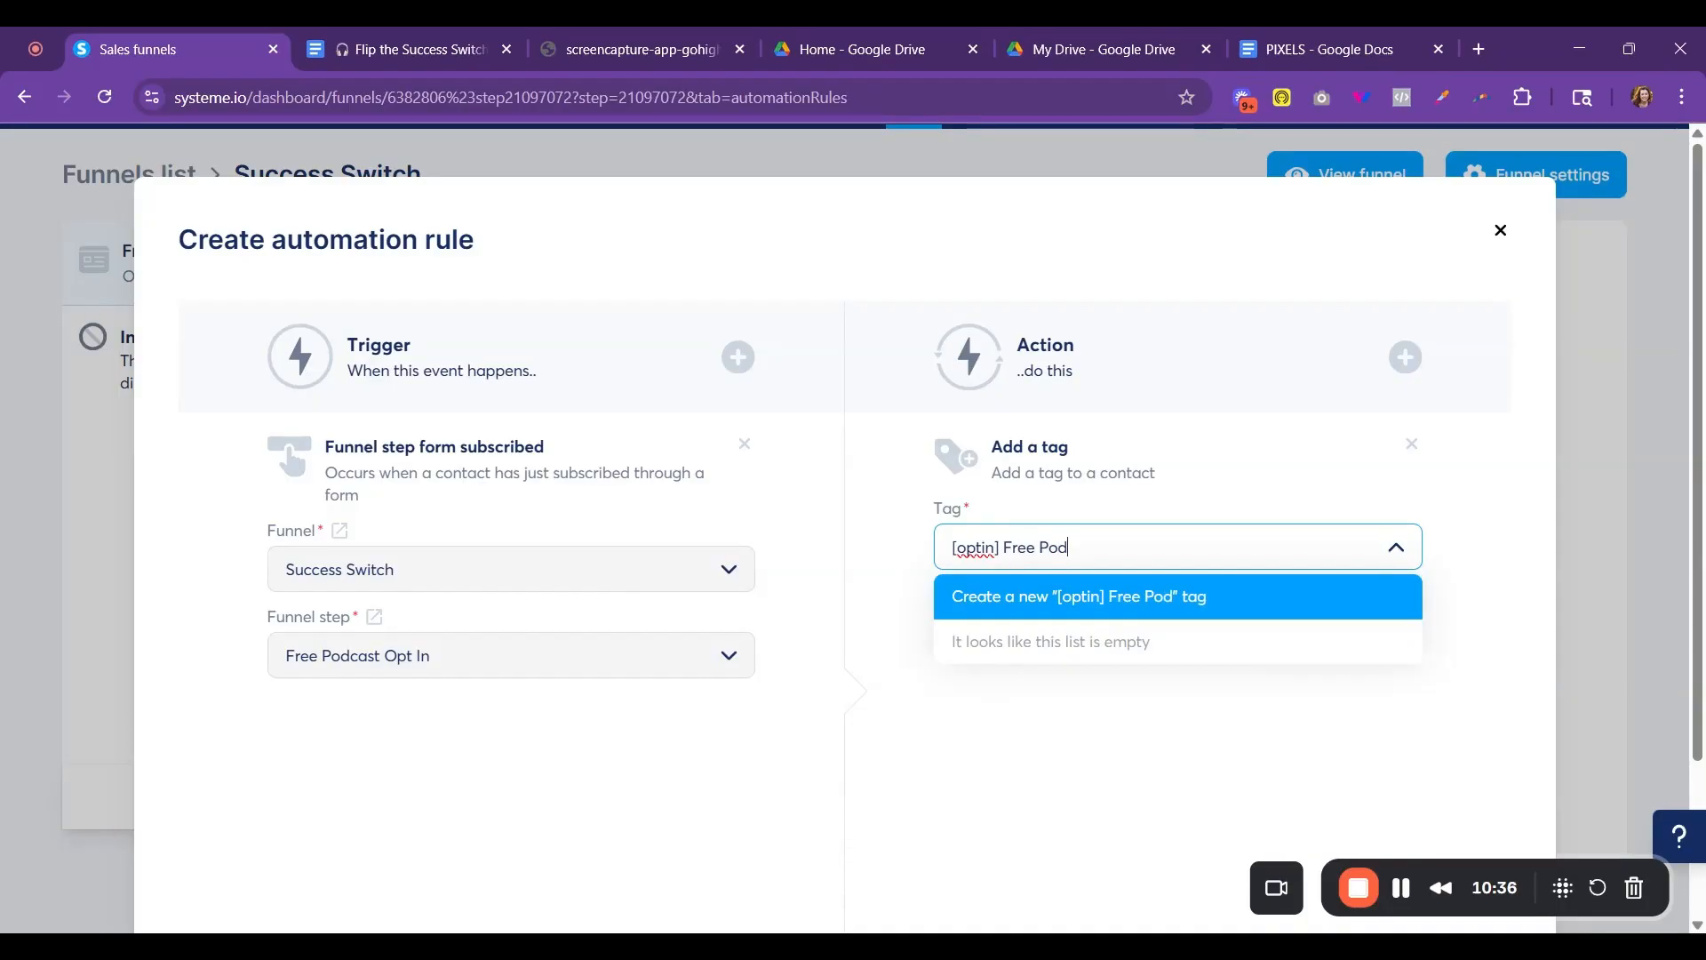
type("cast Opt In")
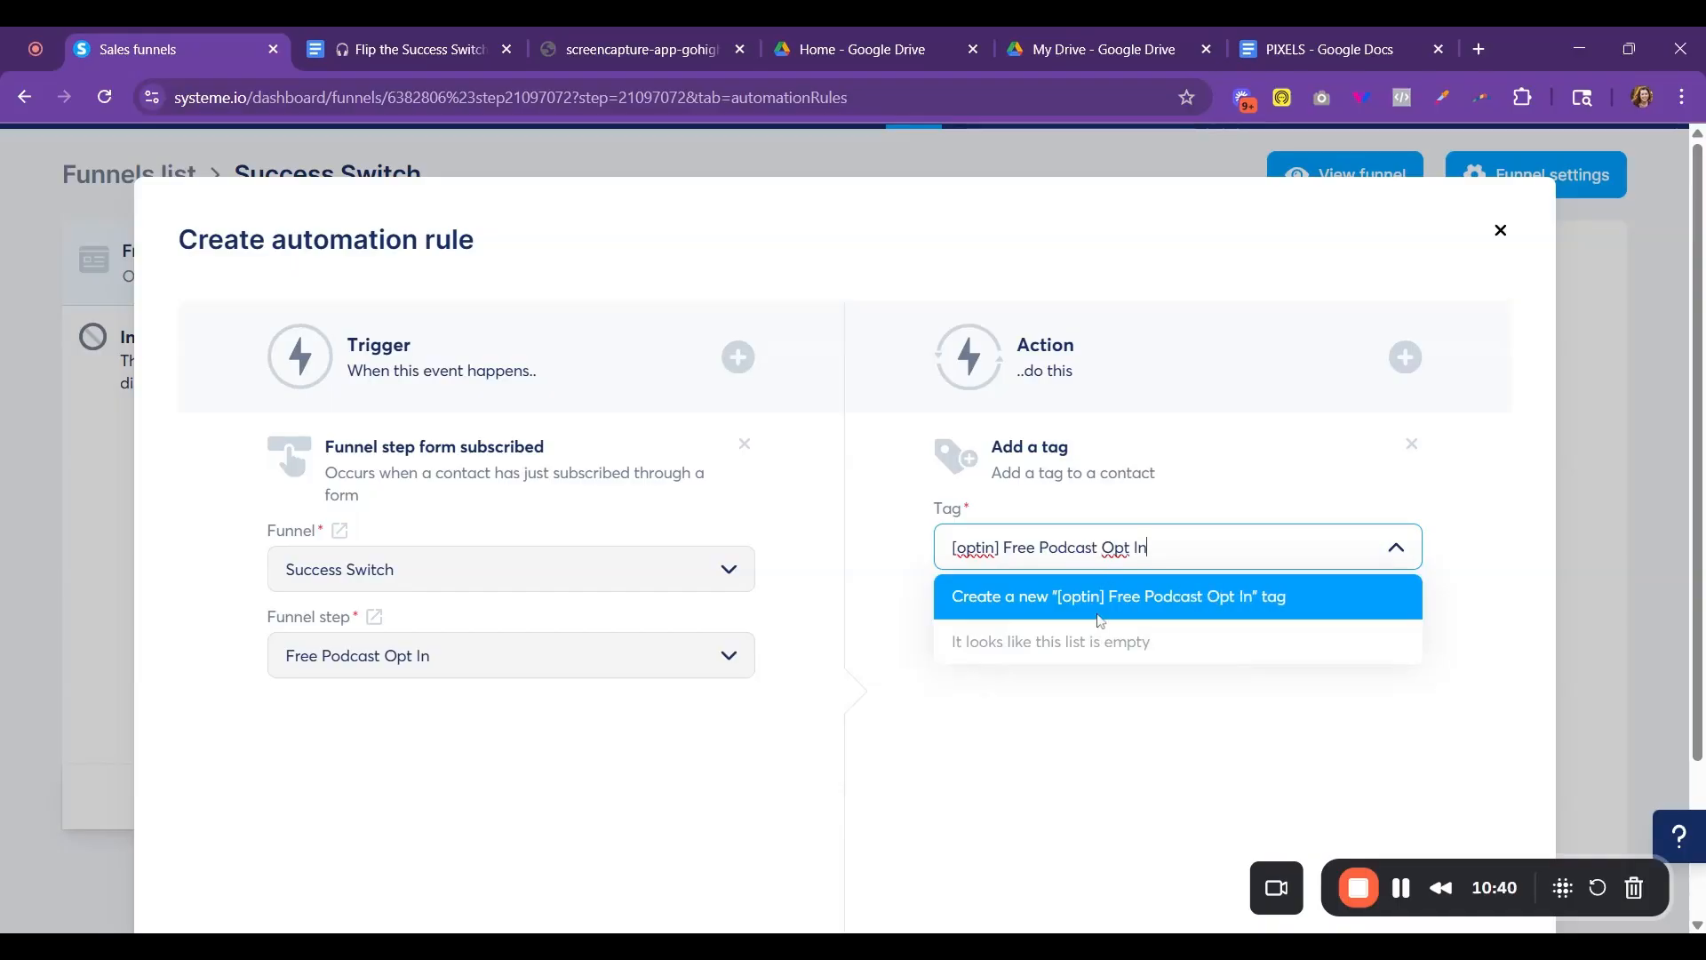
left_click(1024, 613)
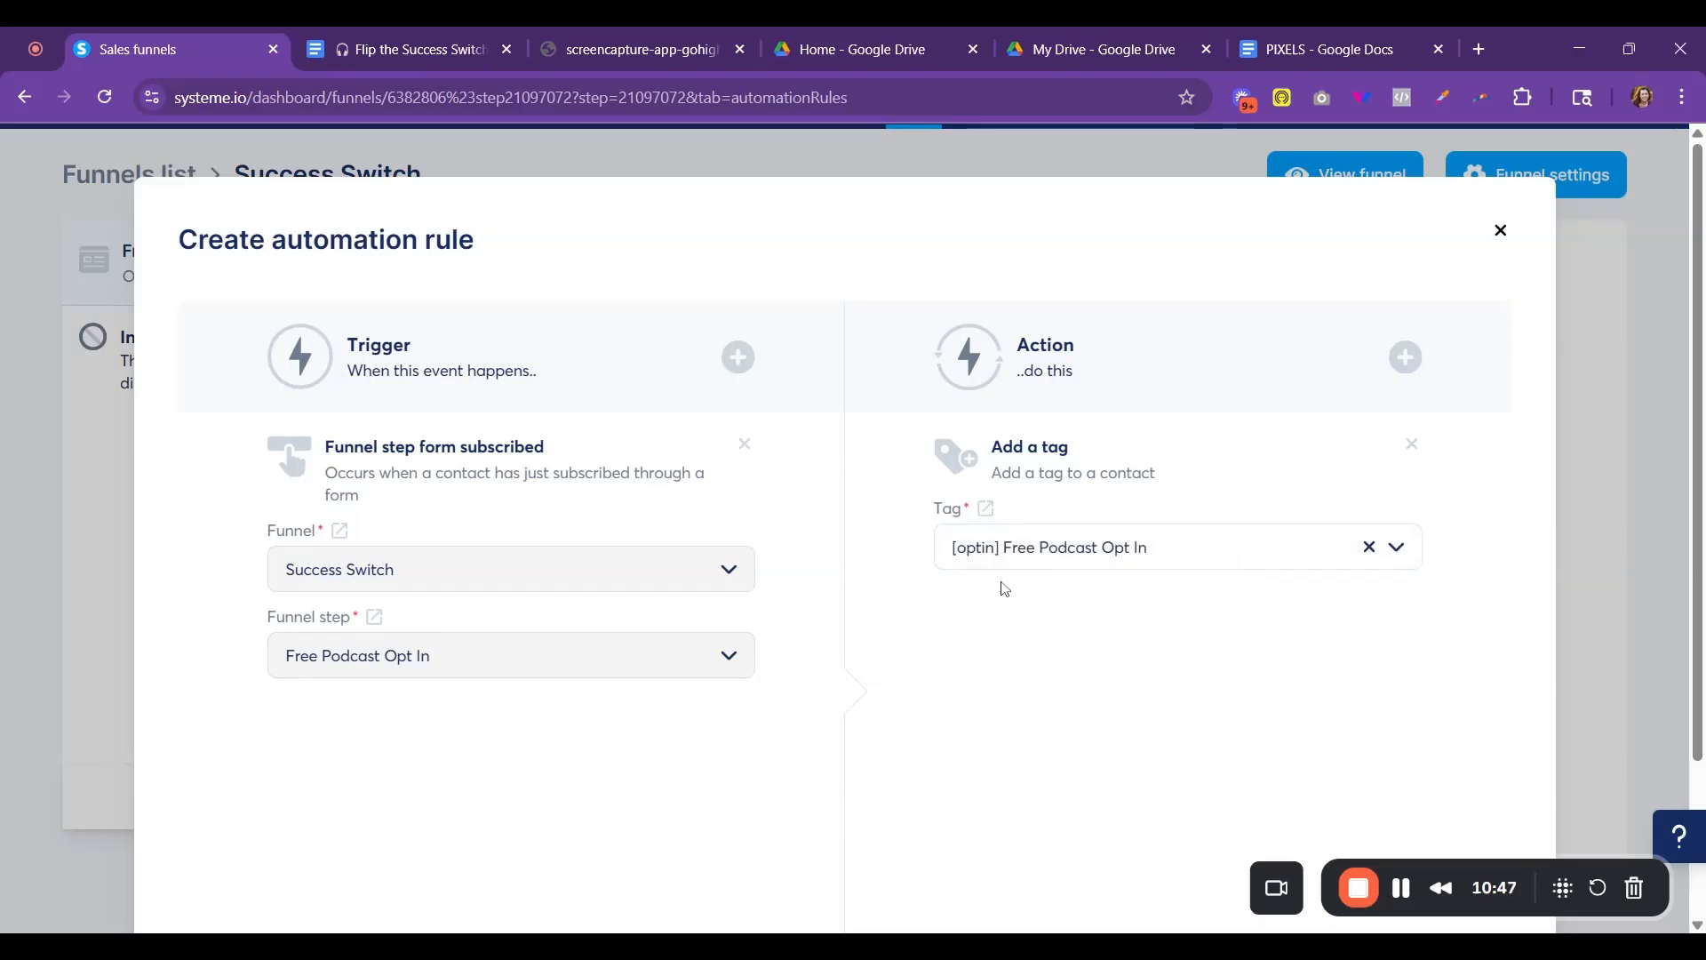
scroll(1367, 711, "down", 3)
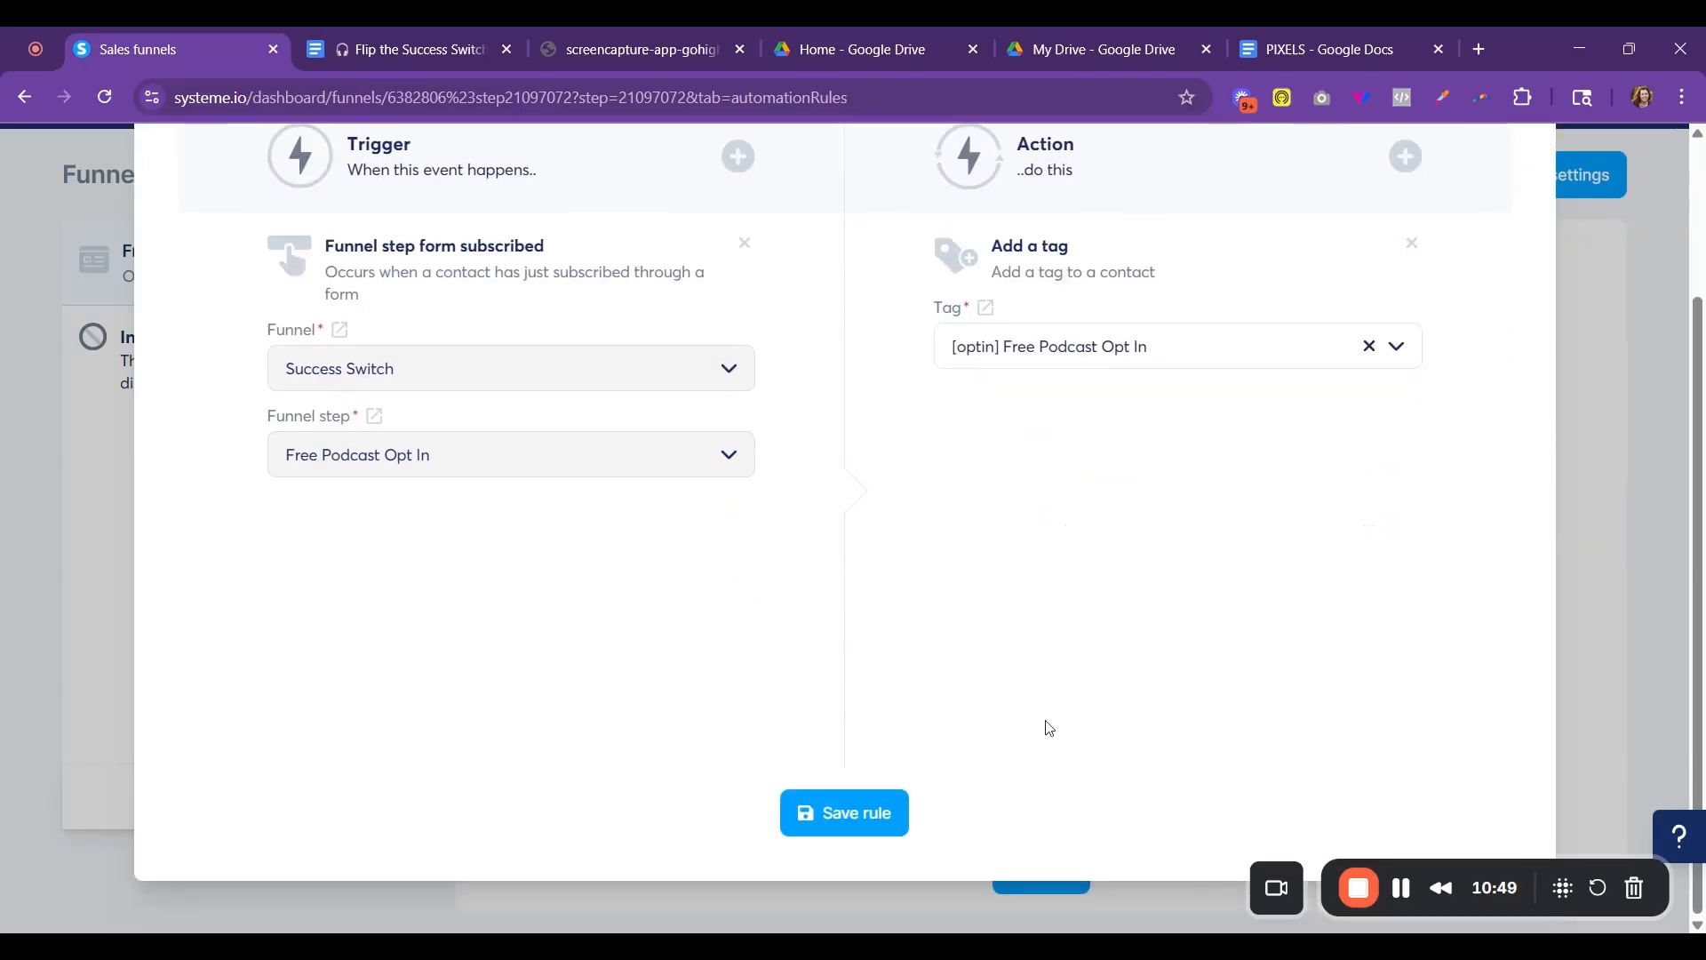
left_click(882, 816)
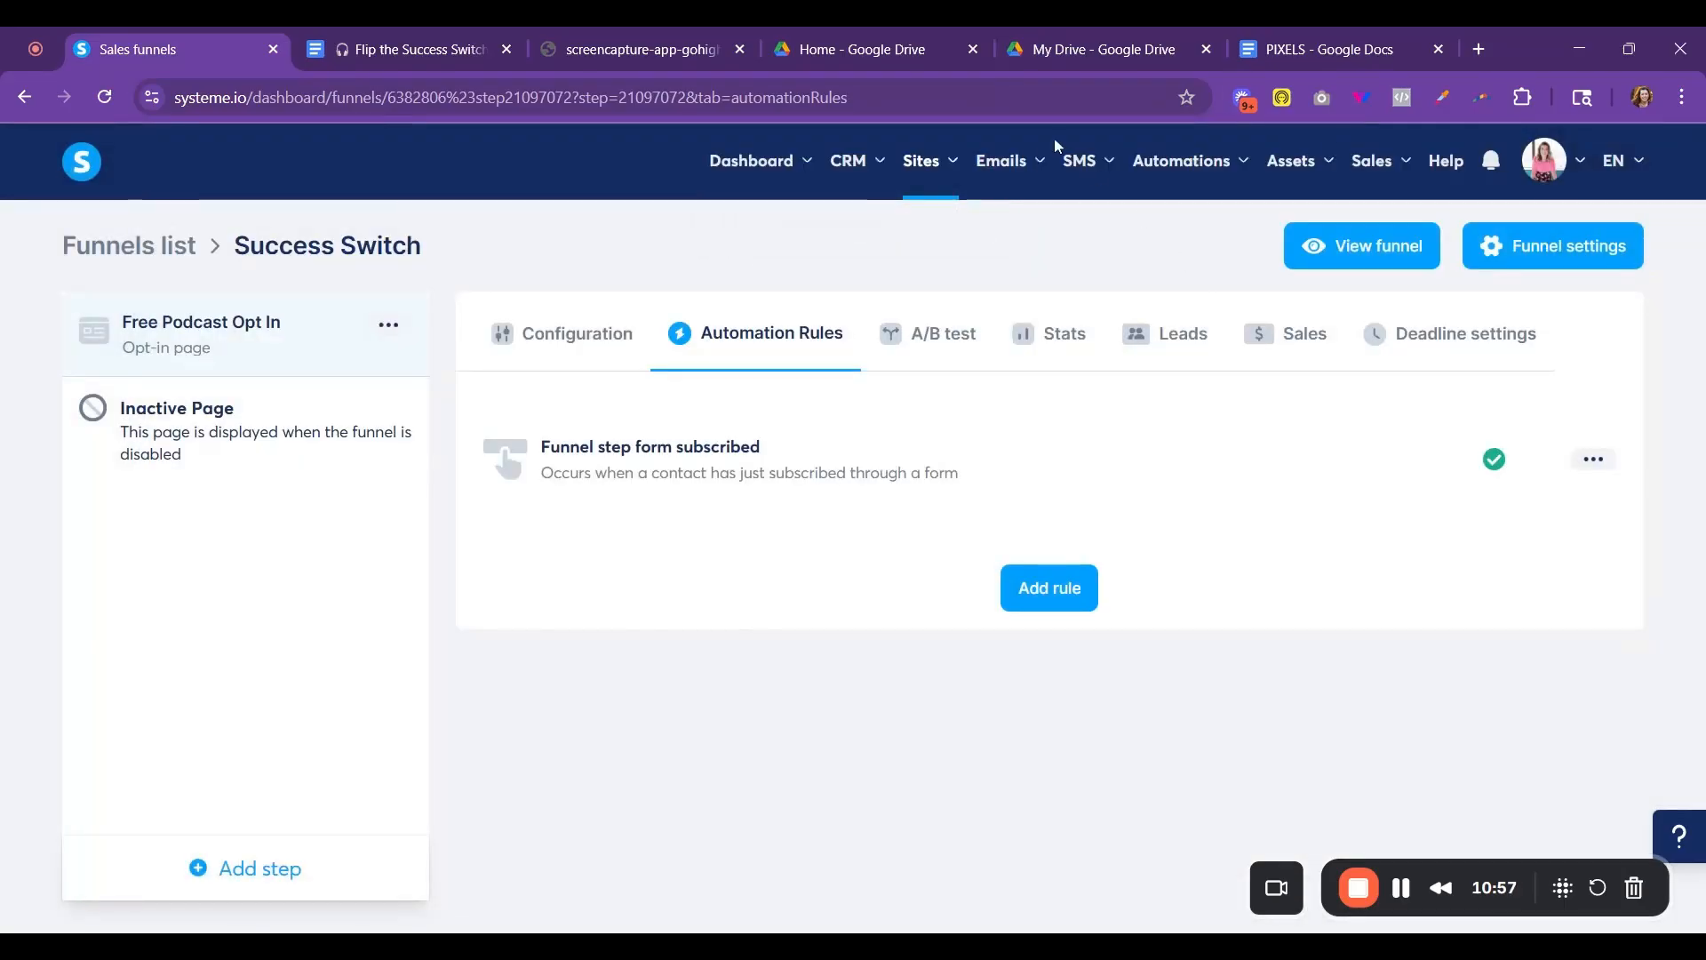
- Duplicate the email campaign "Deliver - AI Time Saver Toolkit"
mouse_move(1004, 169)
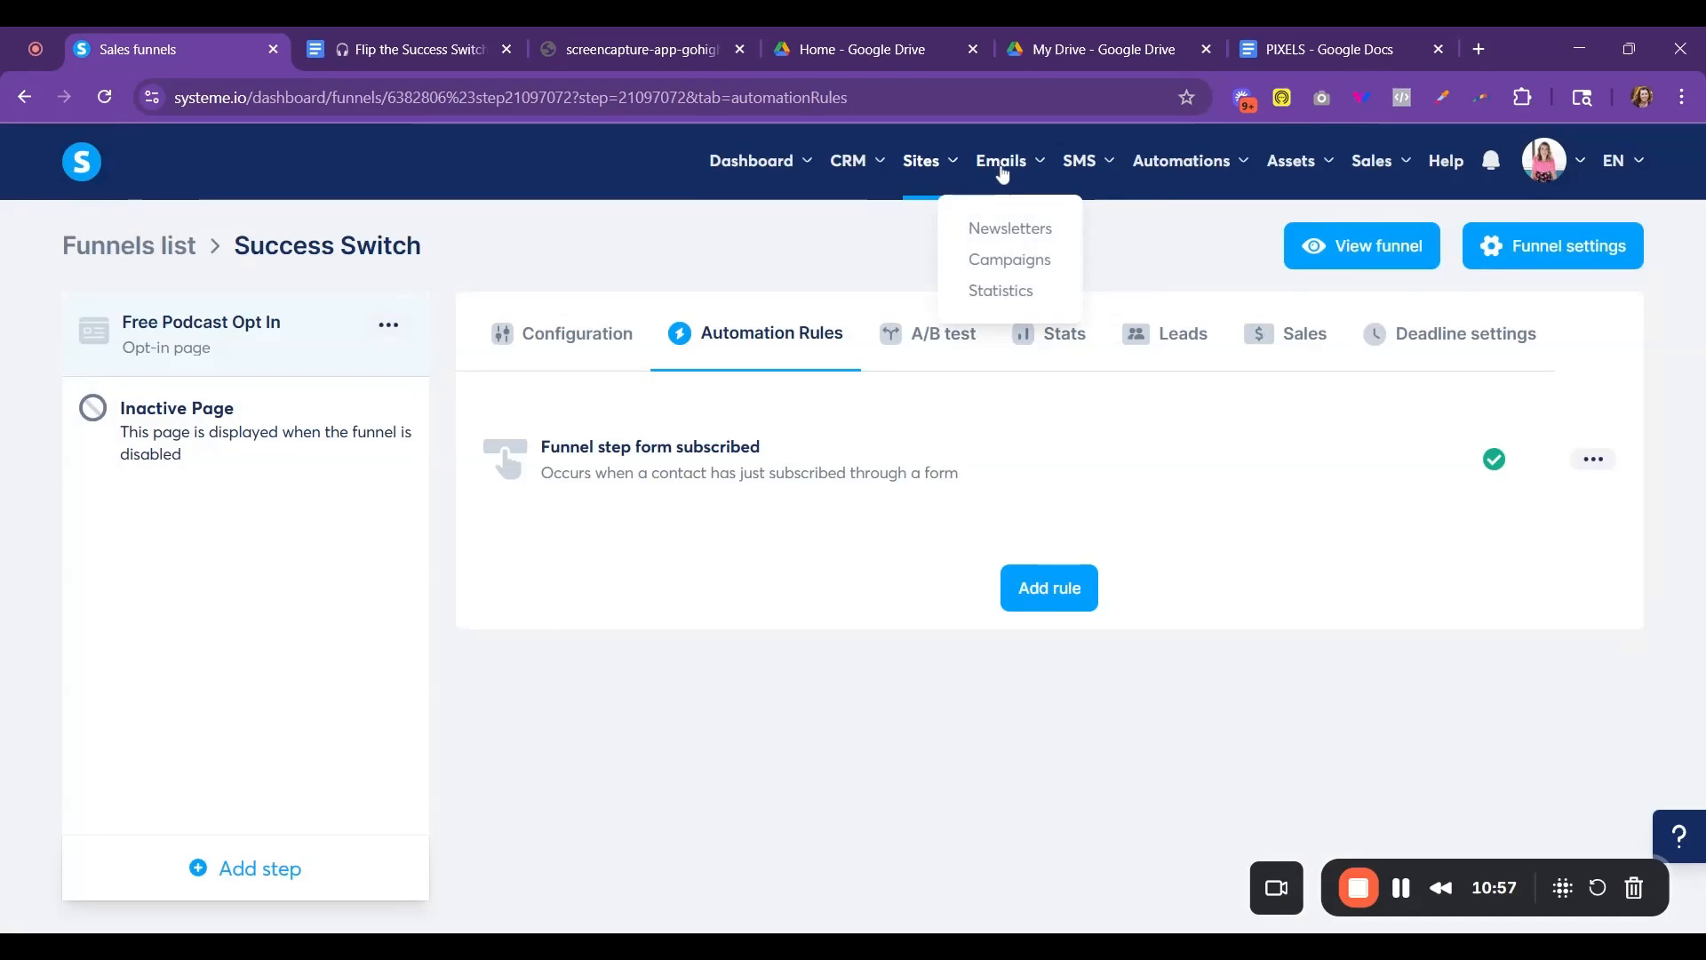
left_click(1011, 266)
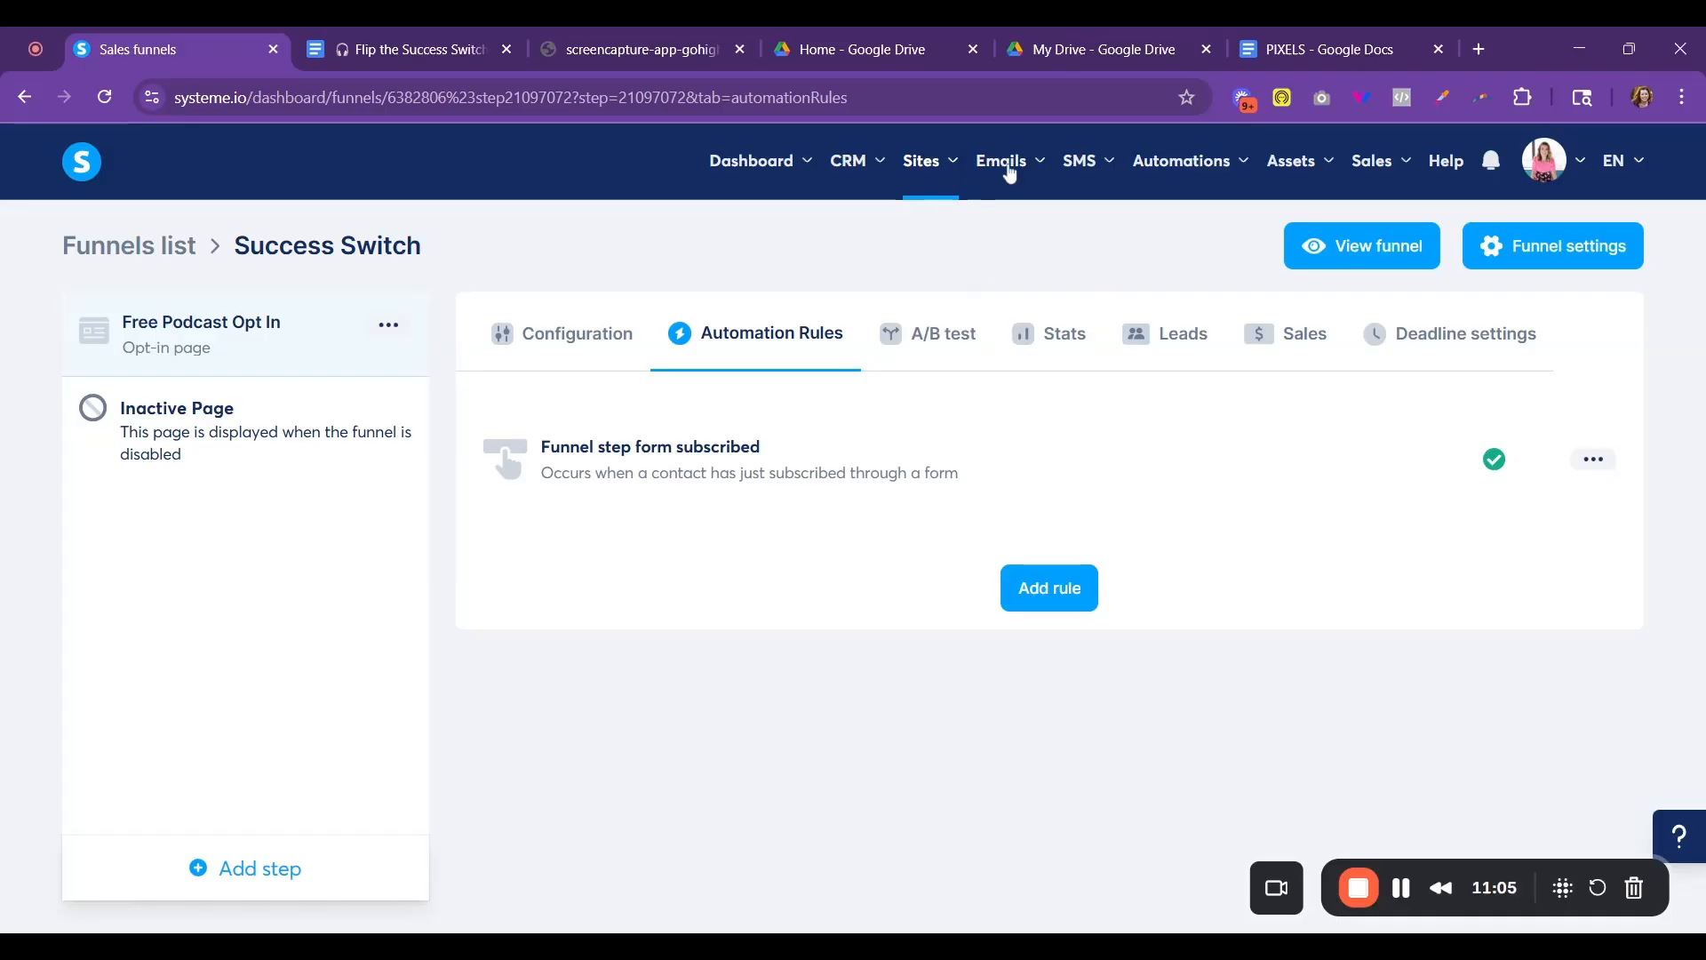
mouse_move(1010, 173)
left_click(996, 267)
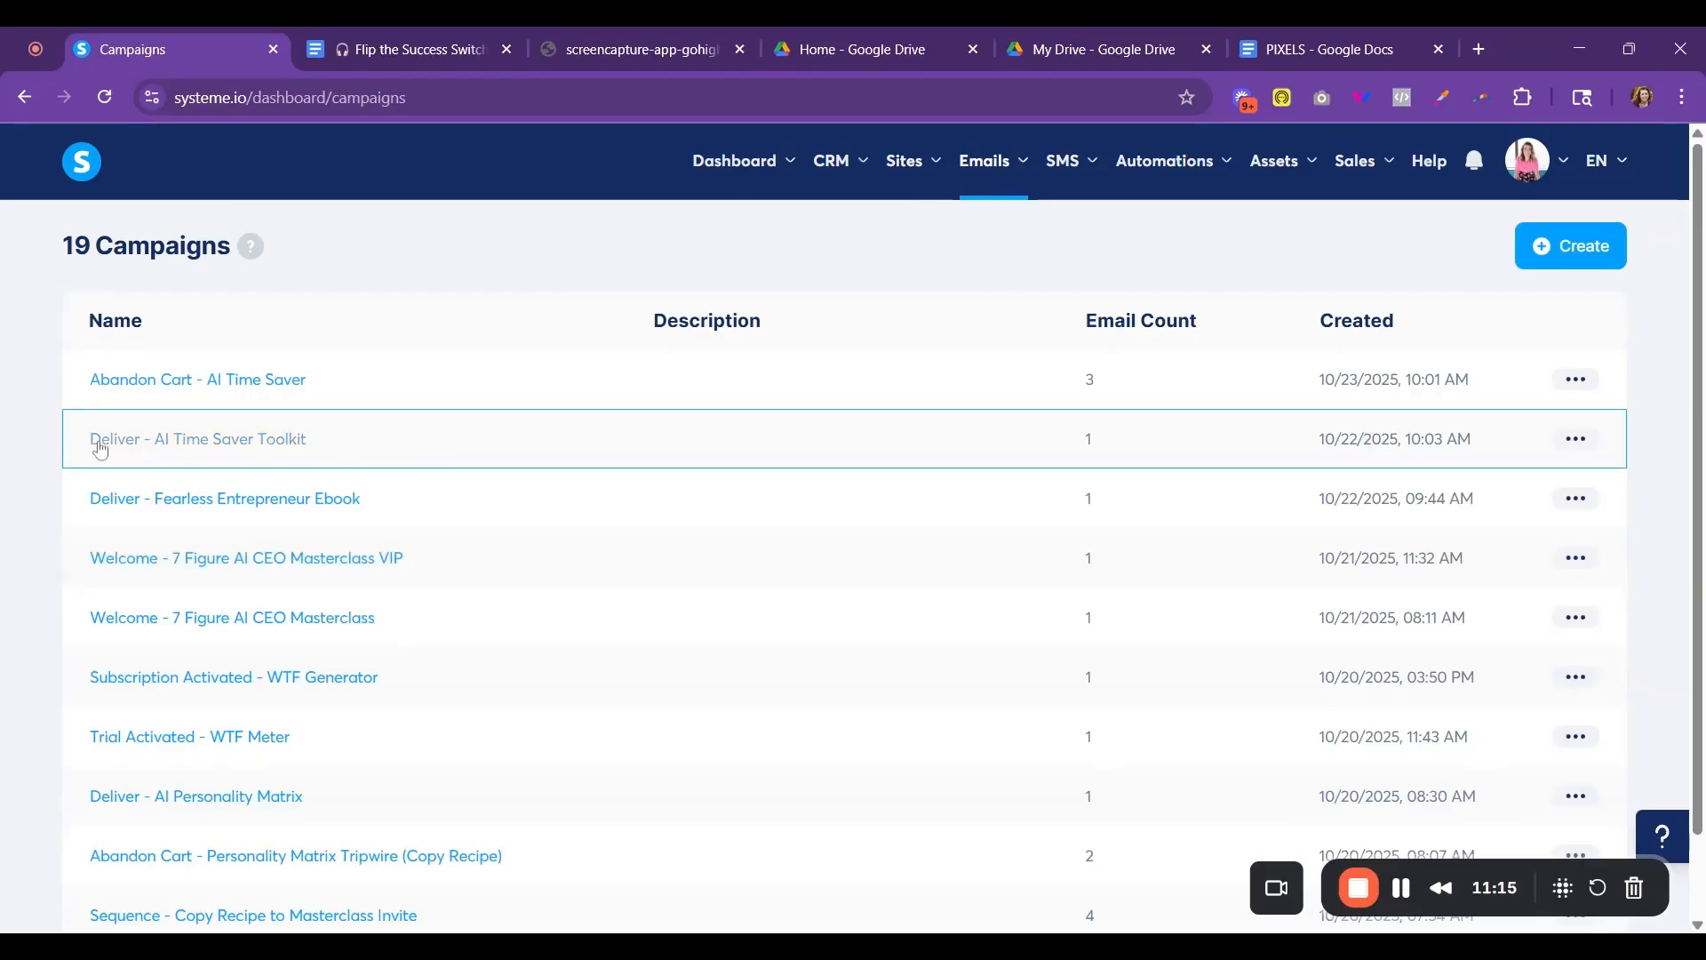
left_click(1577, 439)
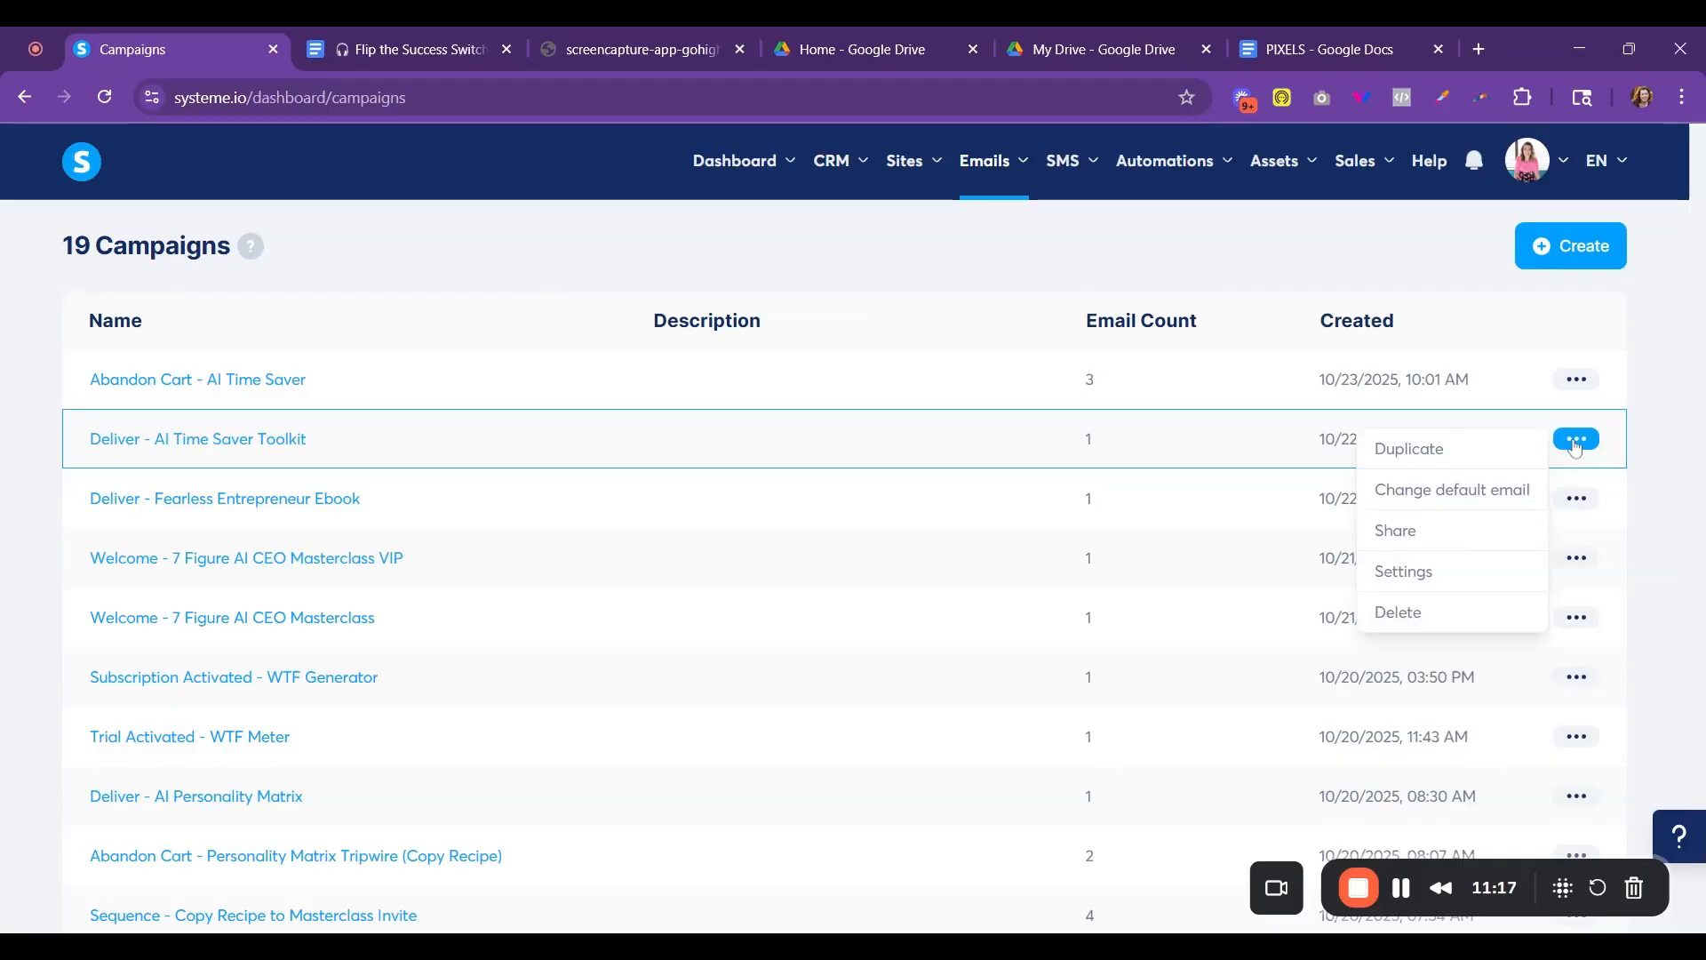
left_click(1458, 451)
left_click(1117, 620)
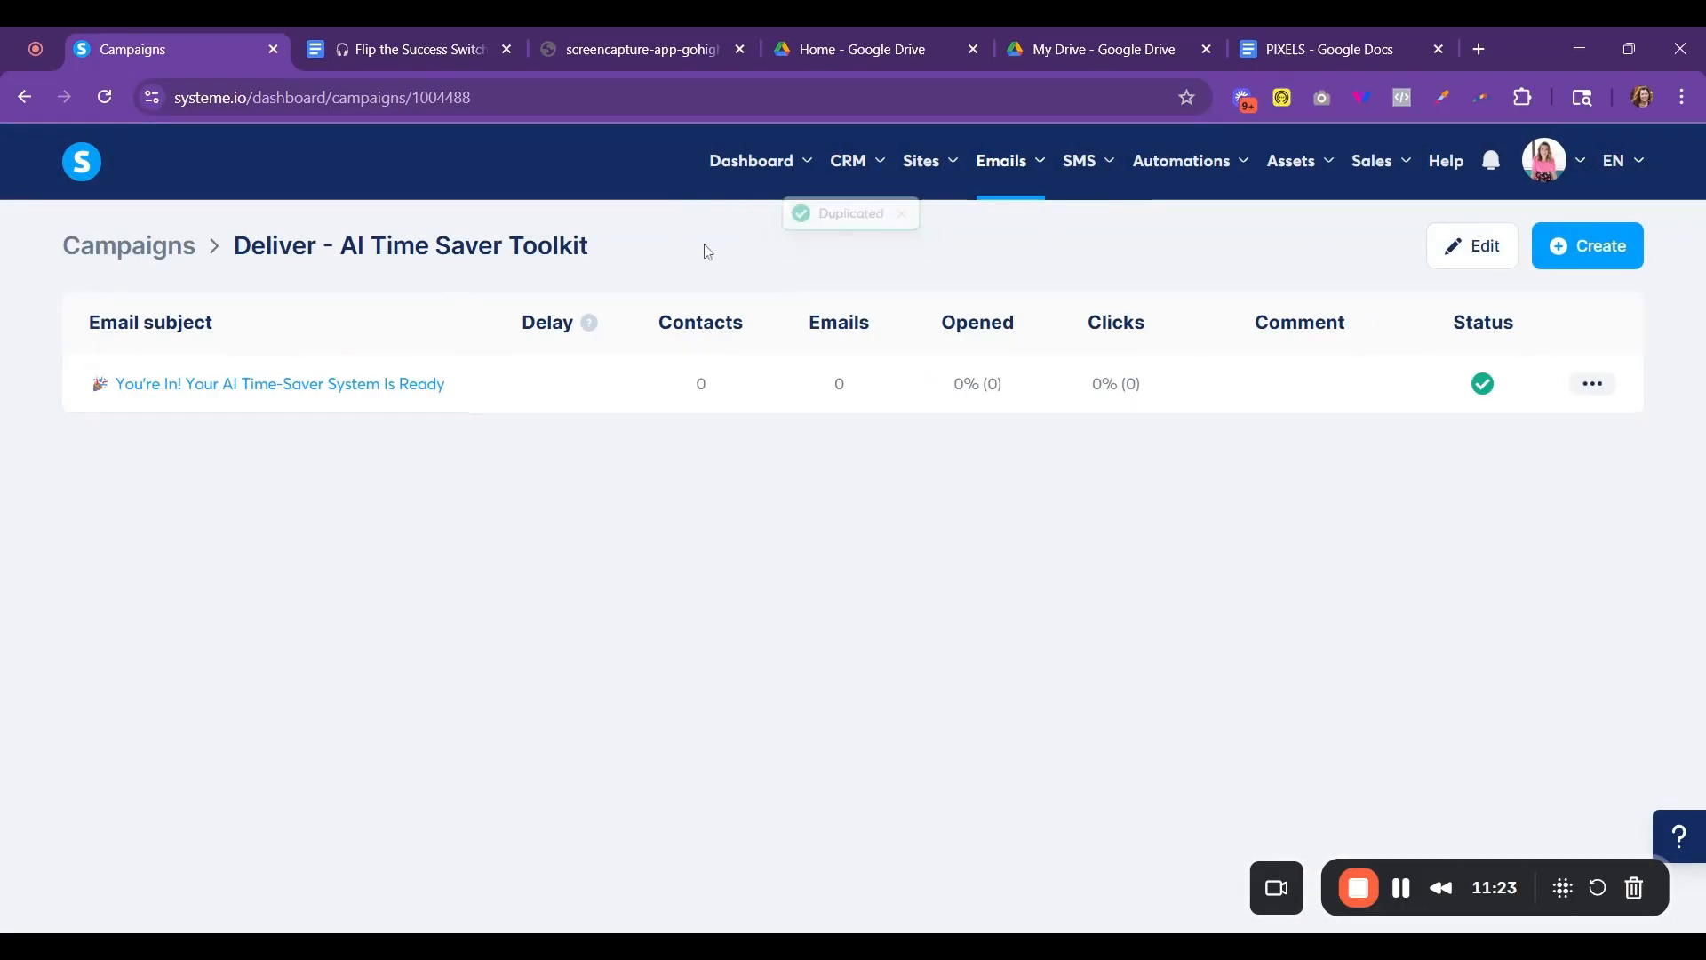
- Rename the duplicated campaign "Deliver - Free Podcast Opt In"
left_click(1507, 252)
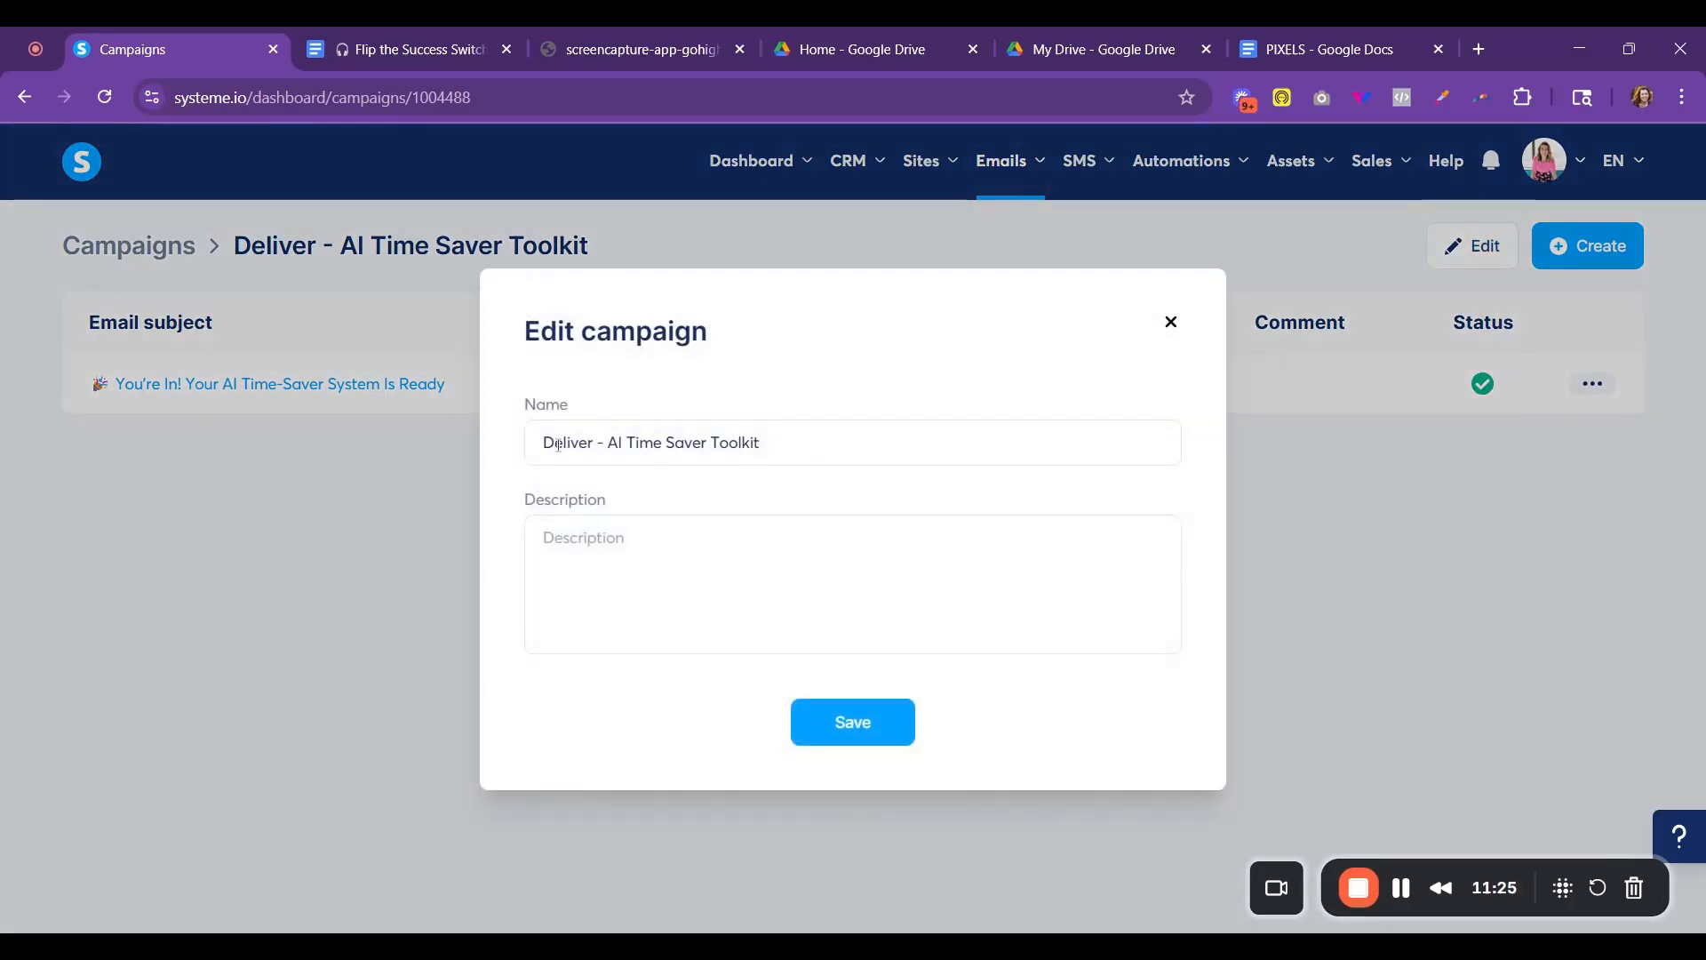
left_click_drag(609, 442, 800, 438)
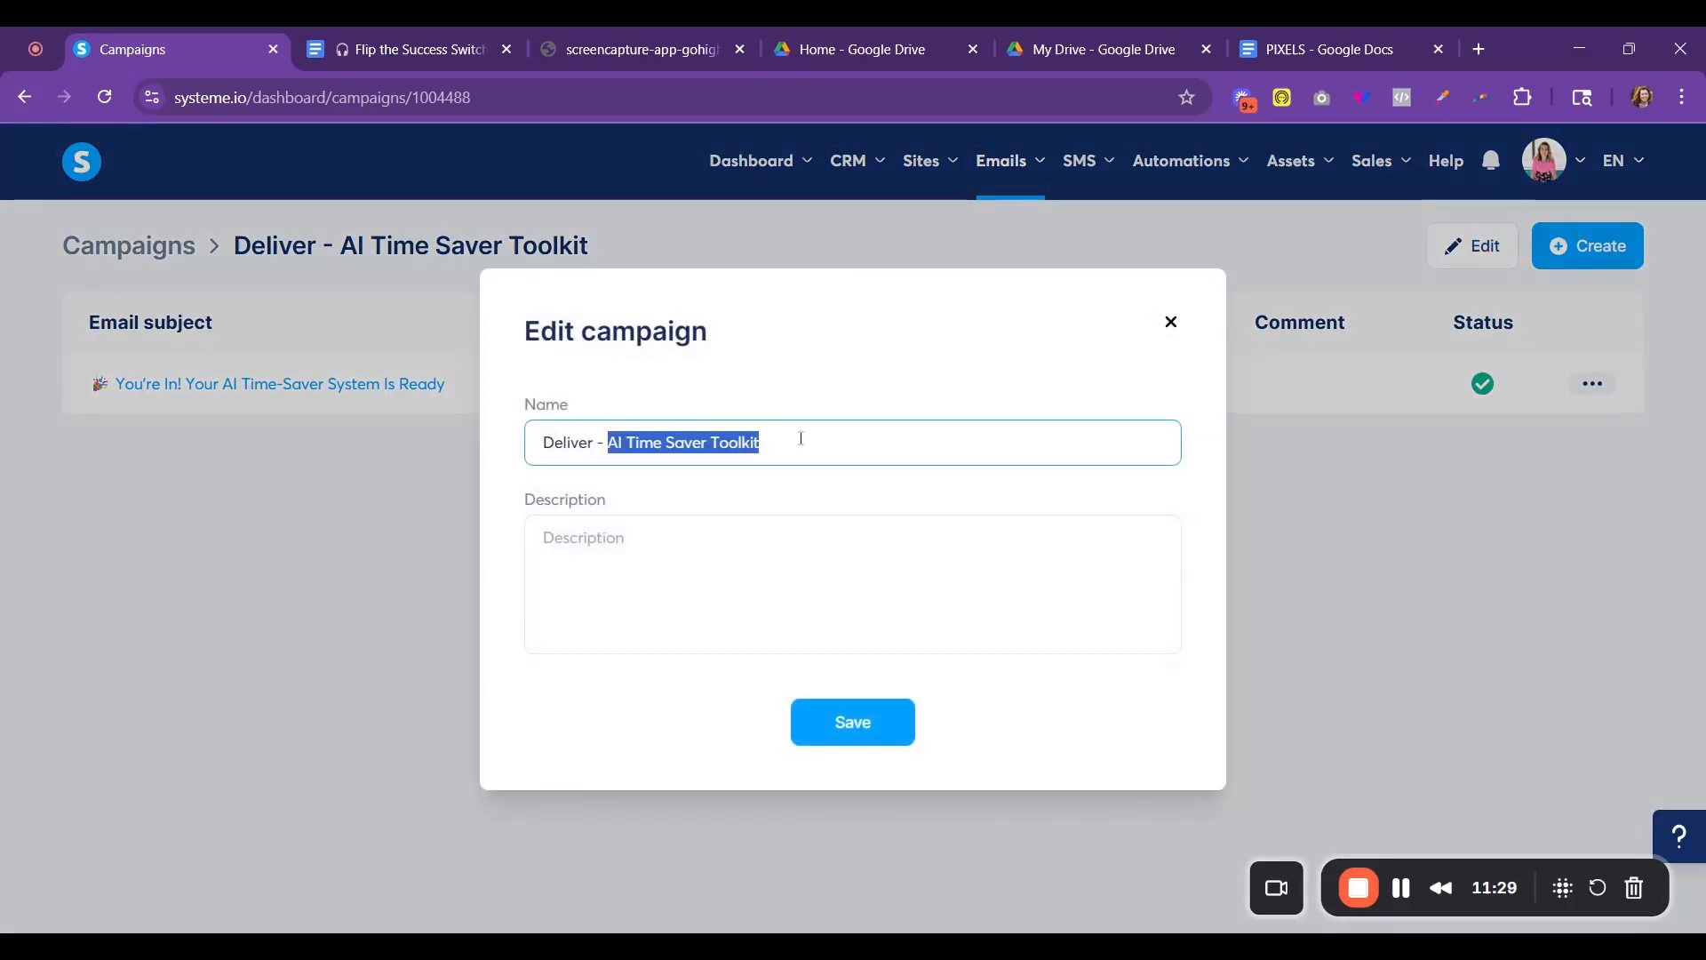
type("Free Podc")
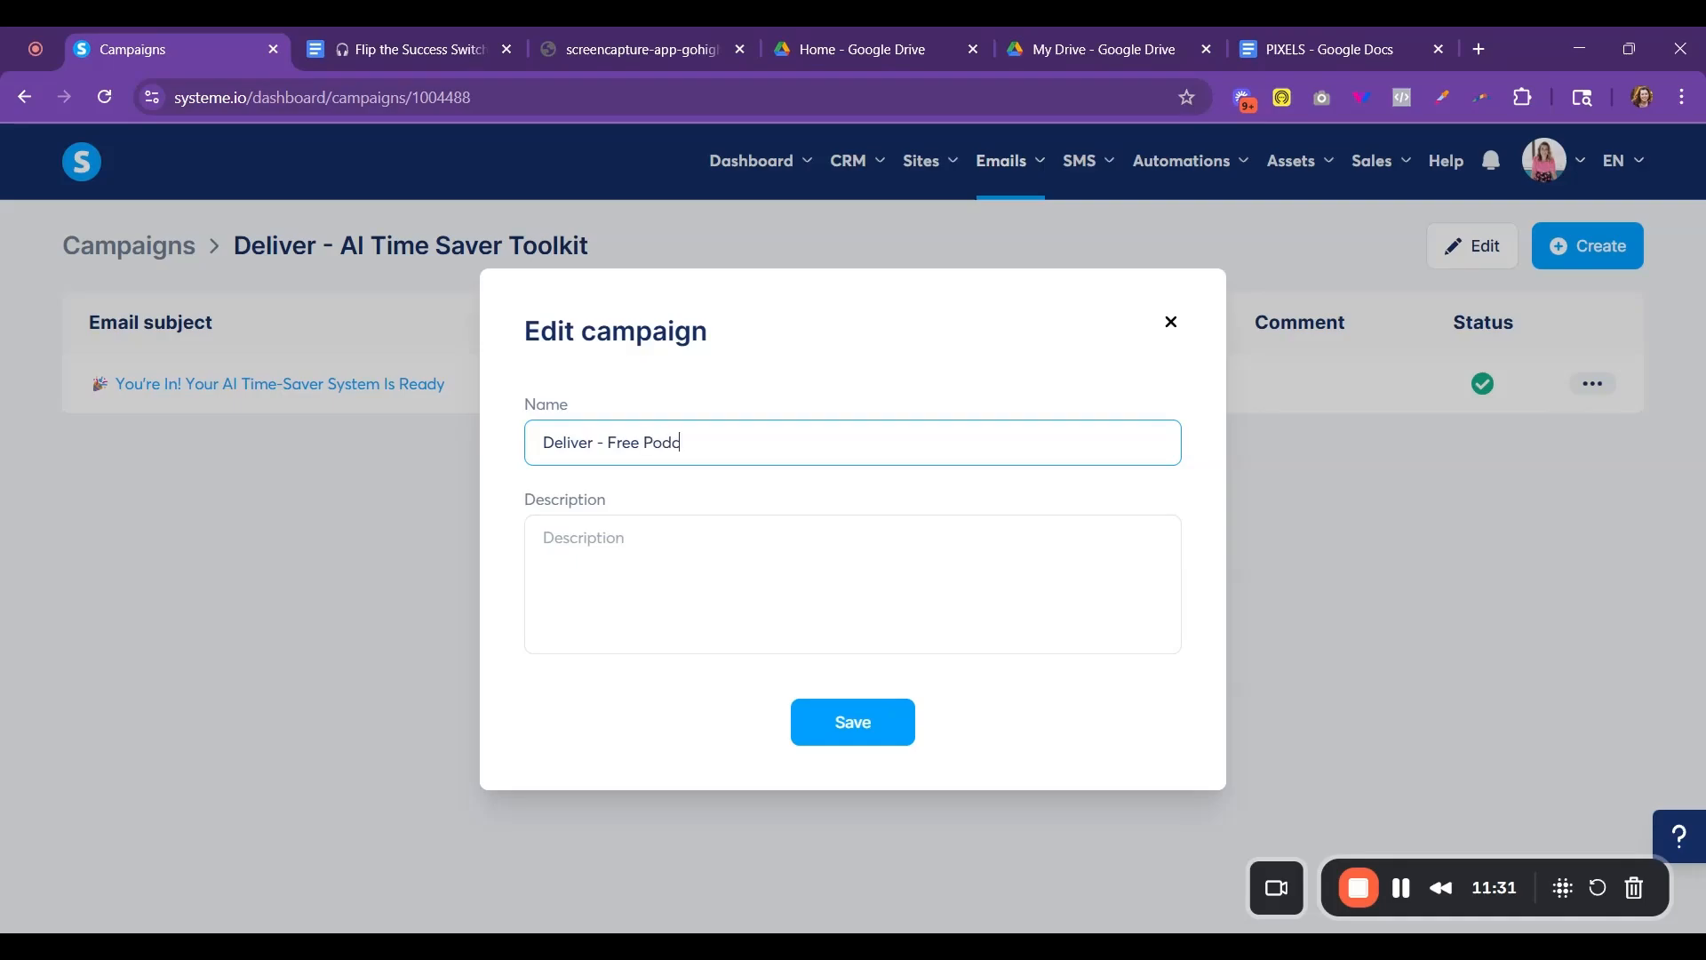
type("ast Opt In")
left_click(873, 722)
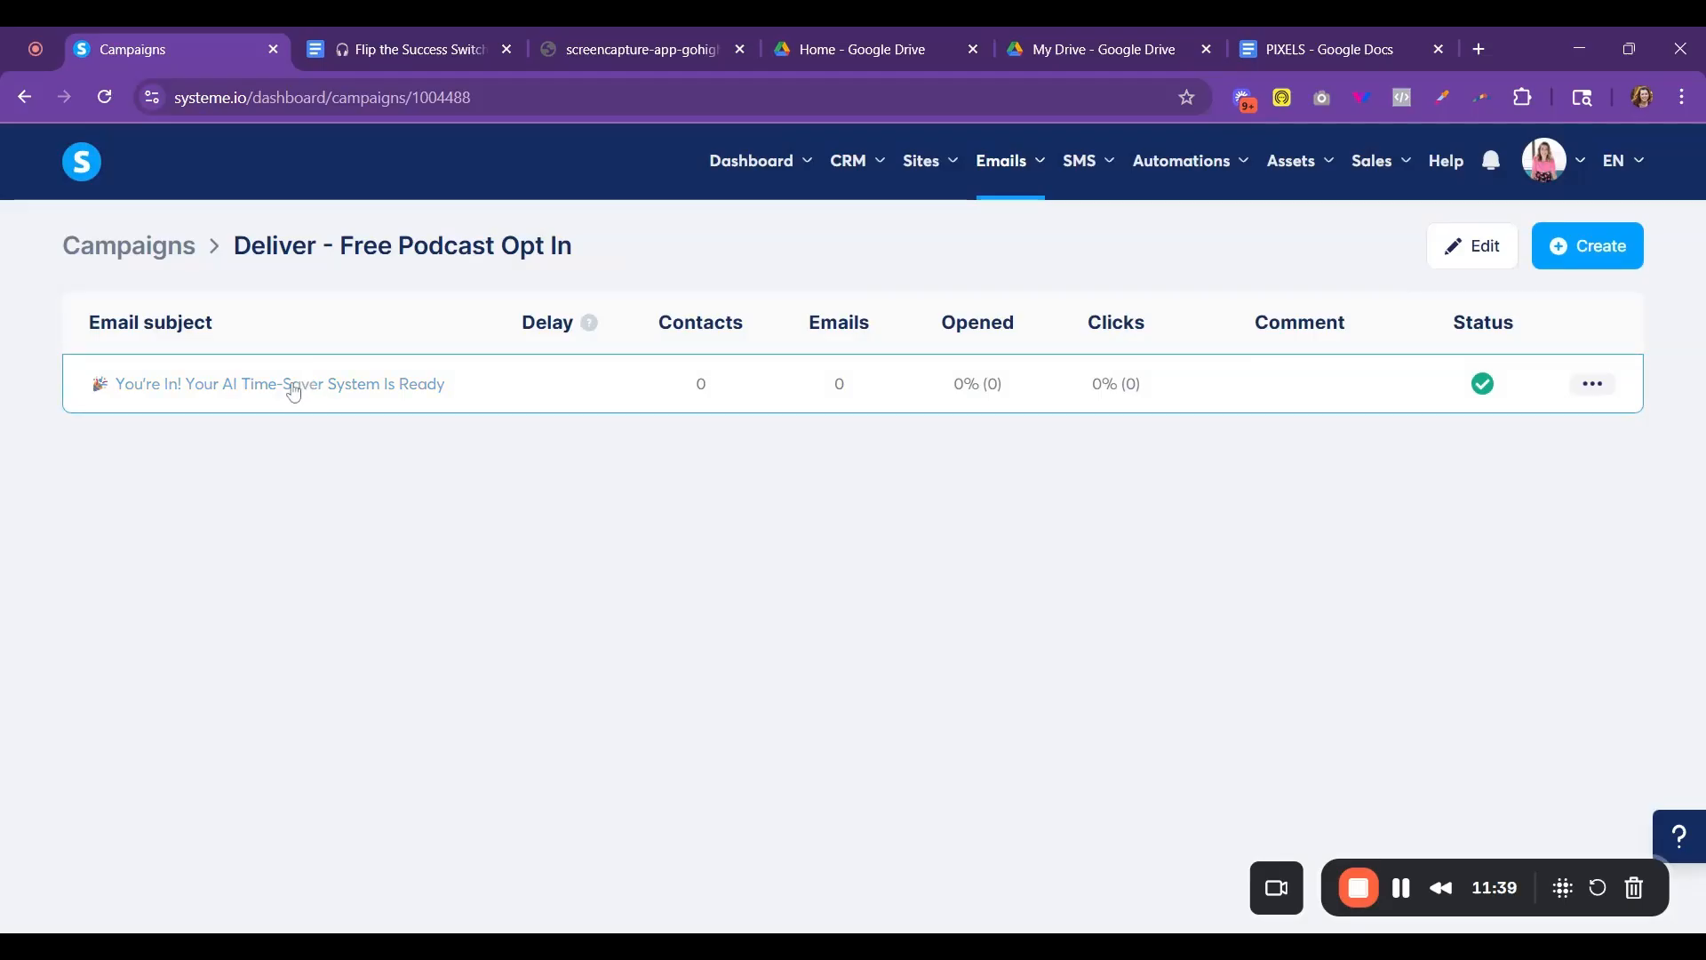
- Replace the body text of the campaign's email with the copied Flip the Success Switch podcast welcome message
left_click(217, 385)
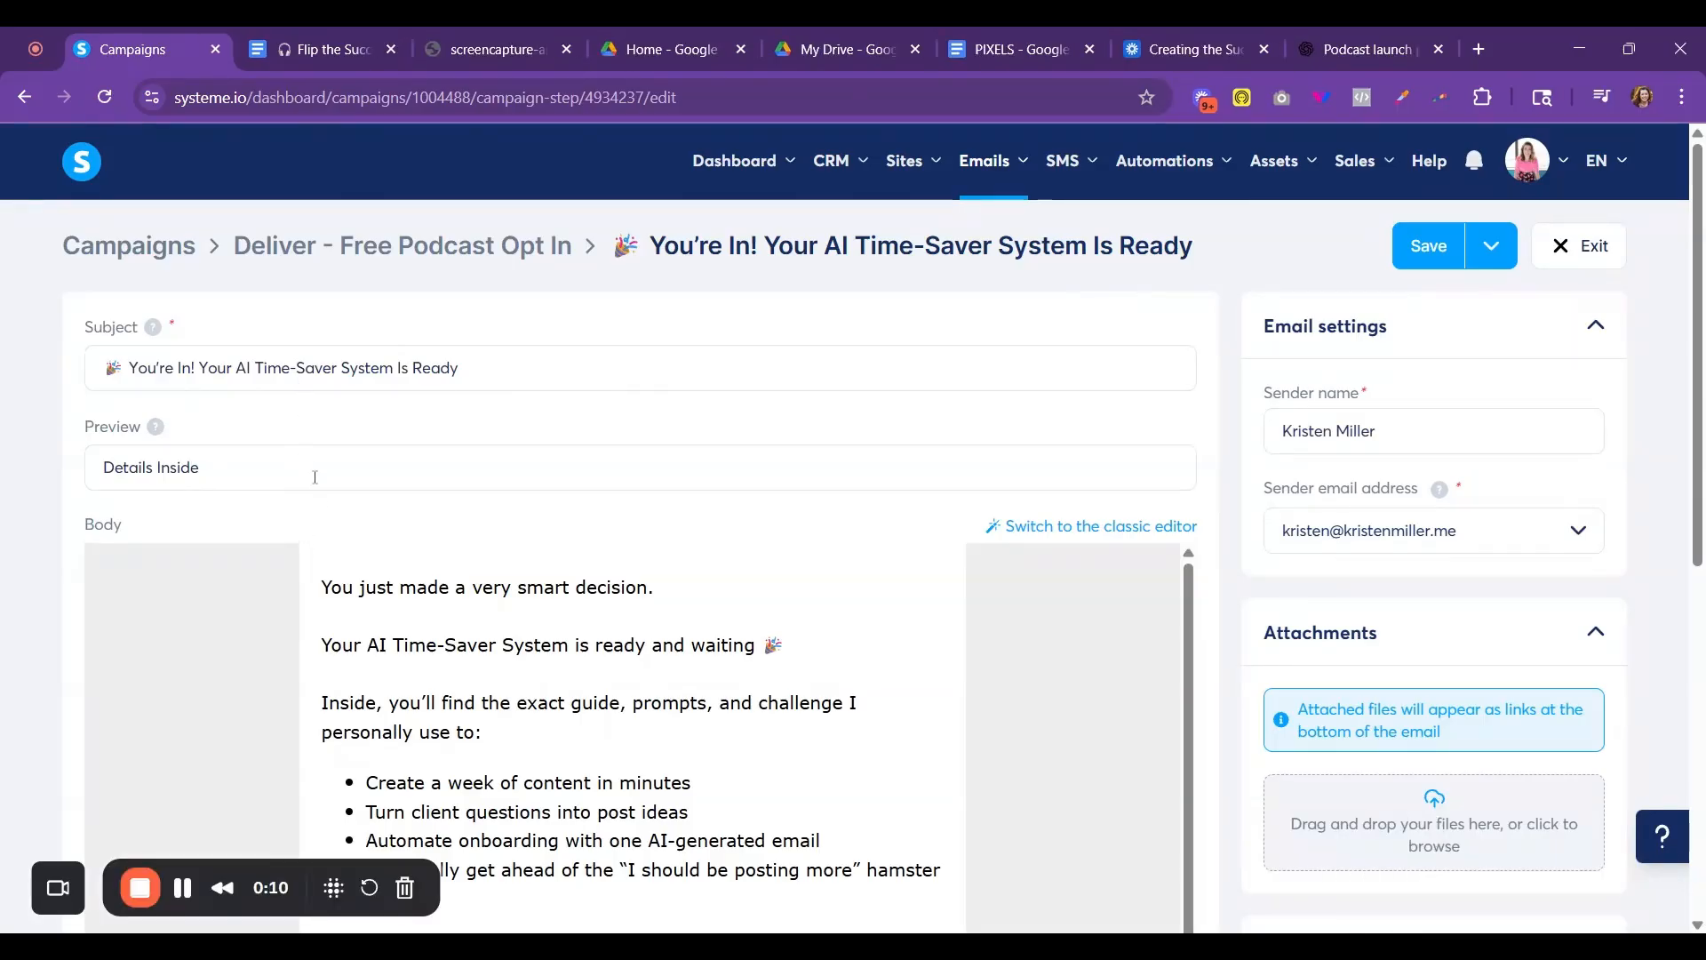
left_click(466, 627)
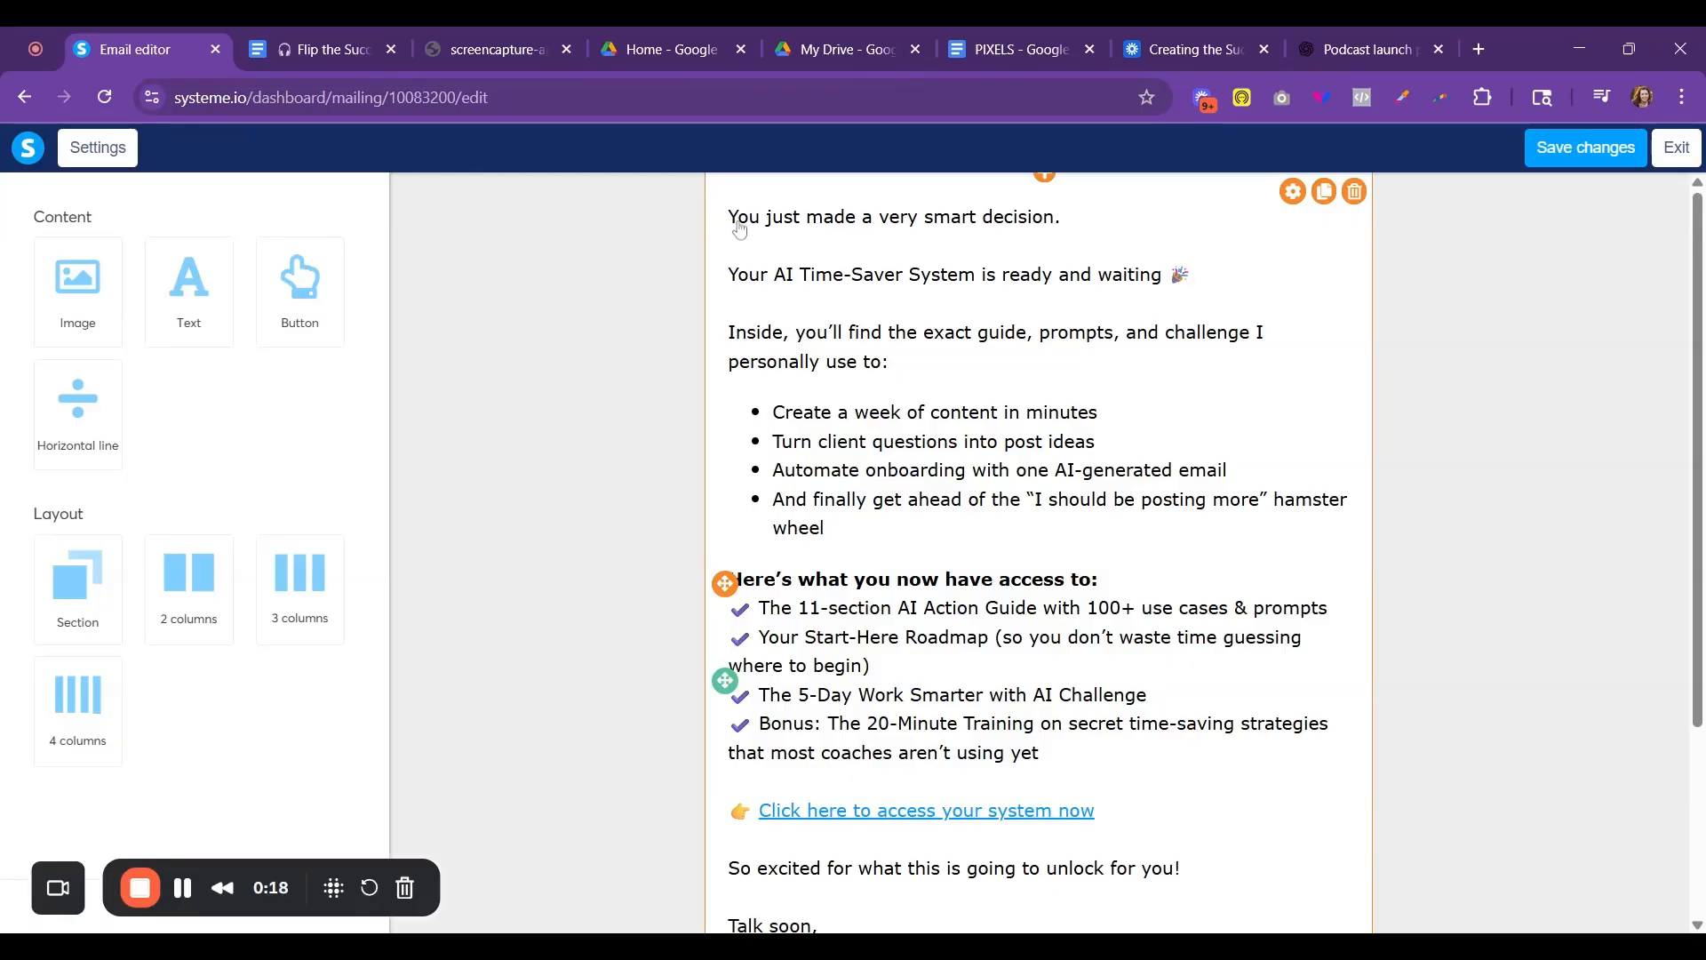
left_click(728, 221)
left_click_drag(731, 247, 1234, 697)
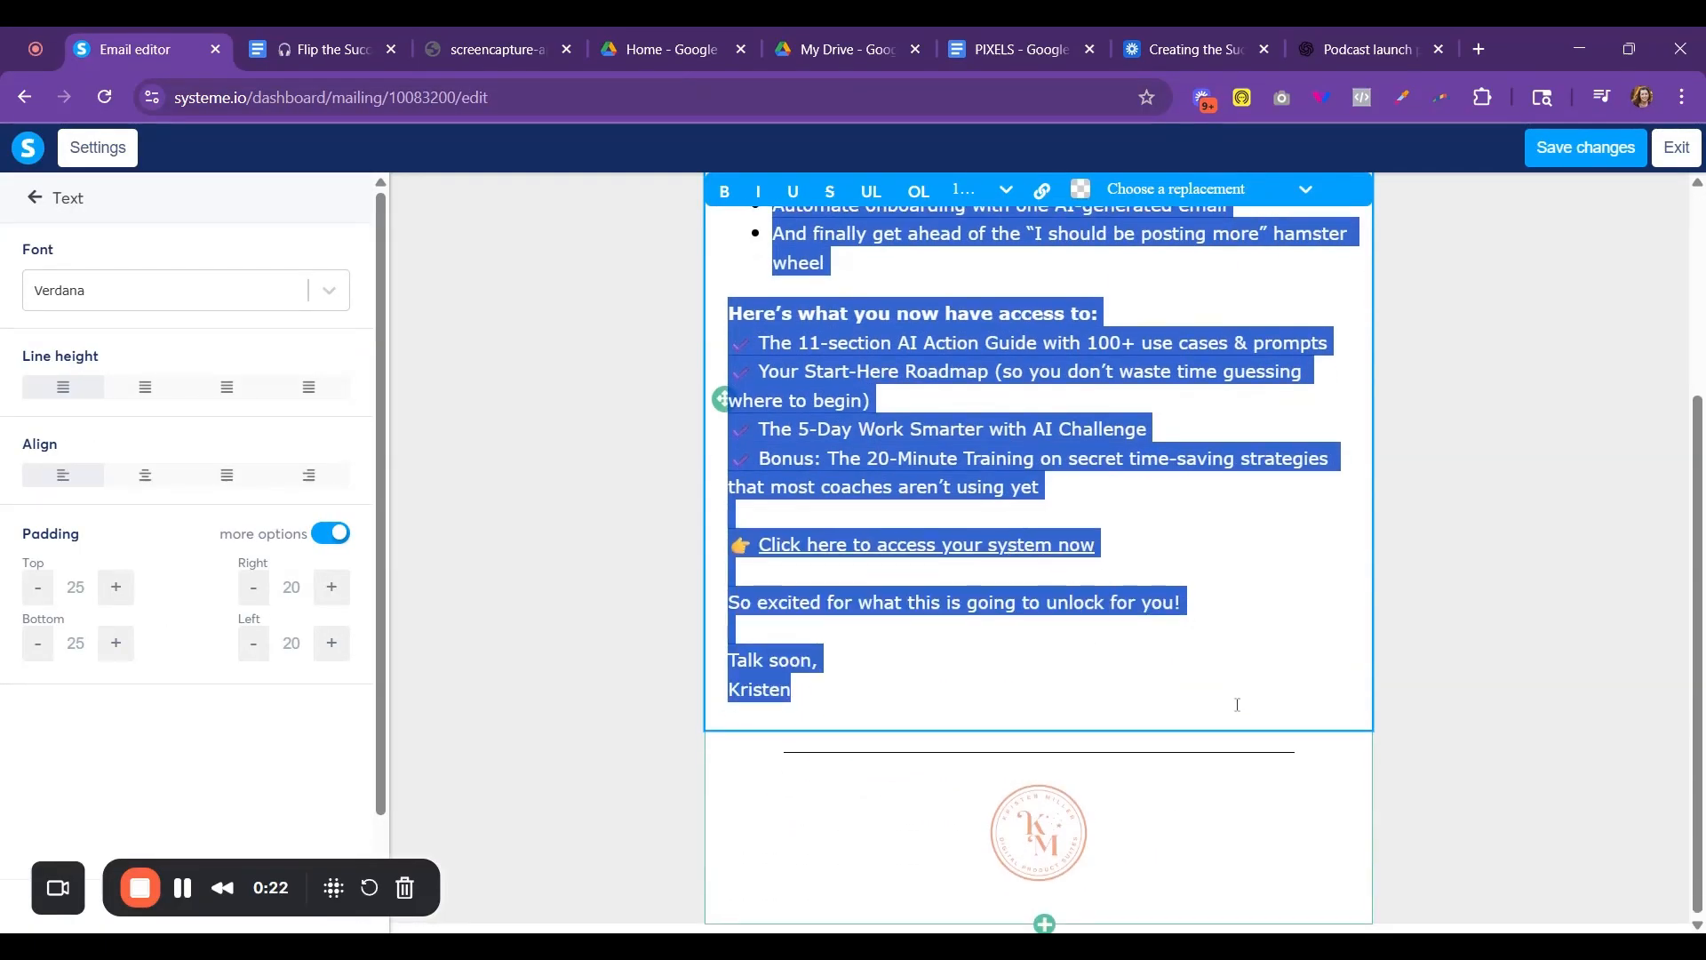
key("ctrl+v")
scroll(1152, 644, "up", 3)
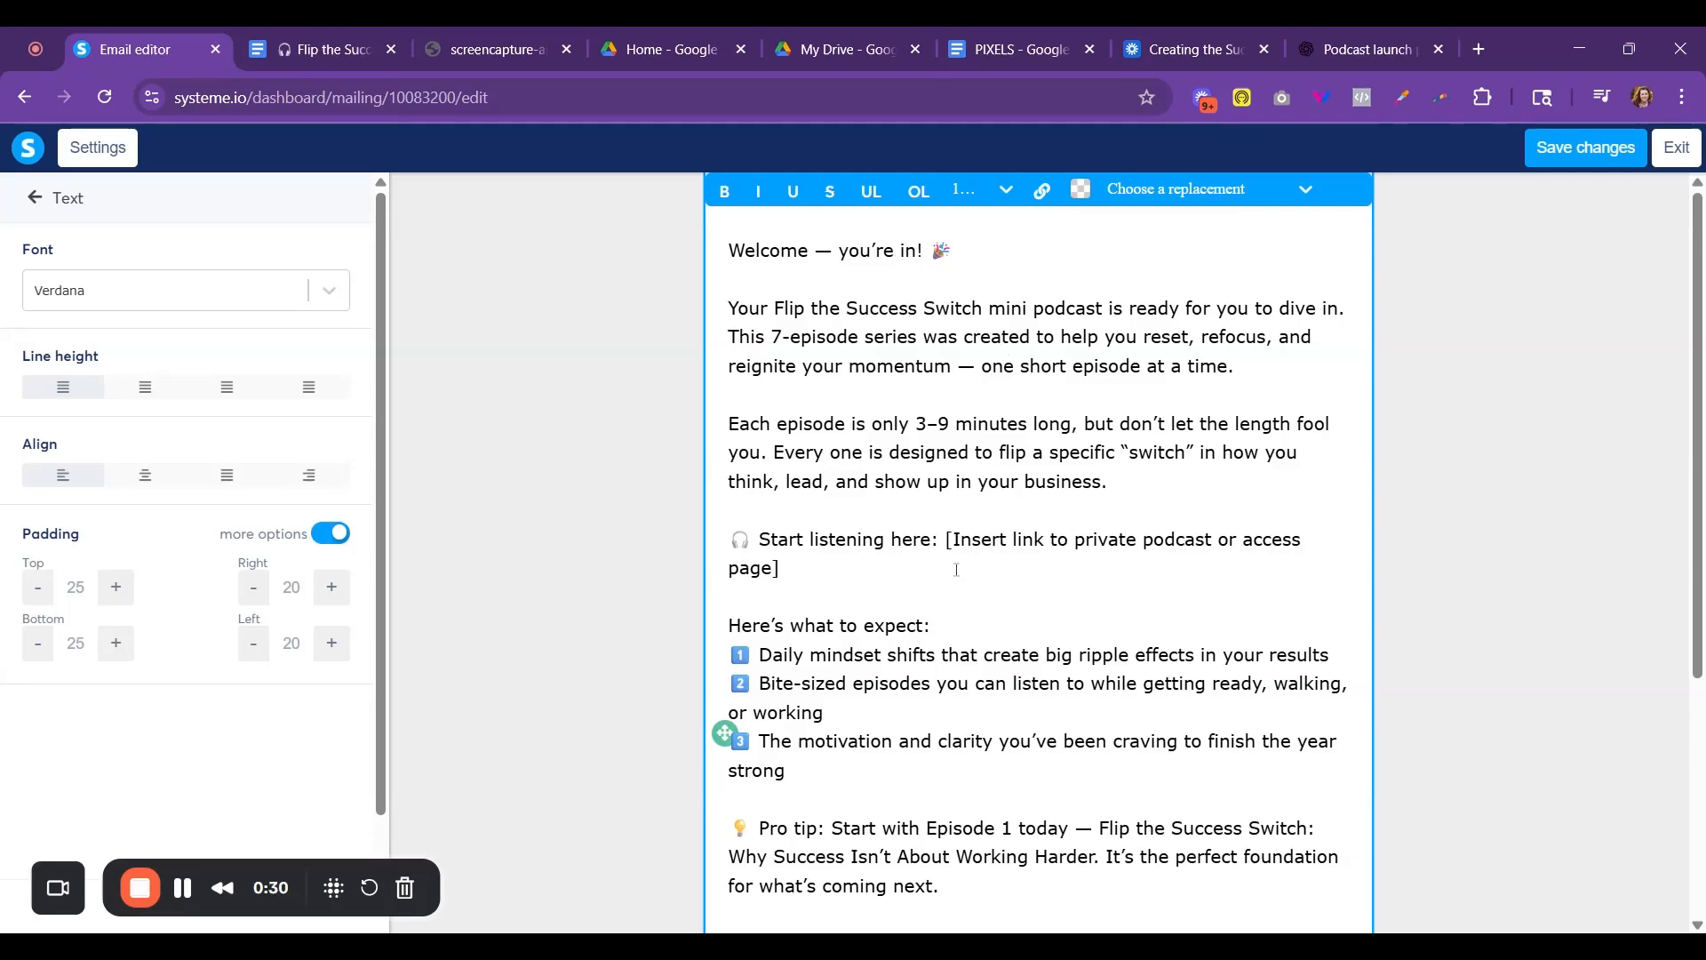
- Replace the "Start listening here" placeholder line with "Check your email for an email from Hiro with your specific download link."
left_click_drag(805, 563, 761, 548)
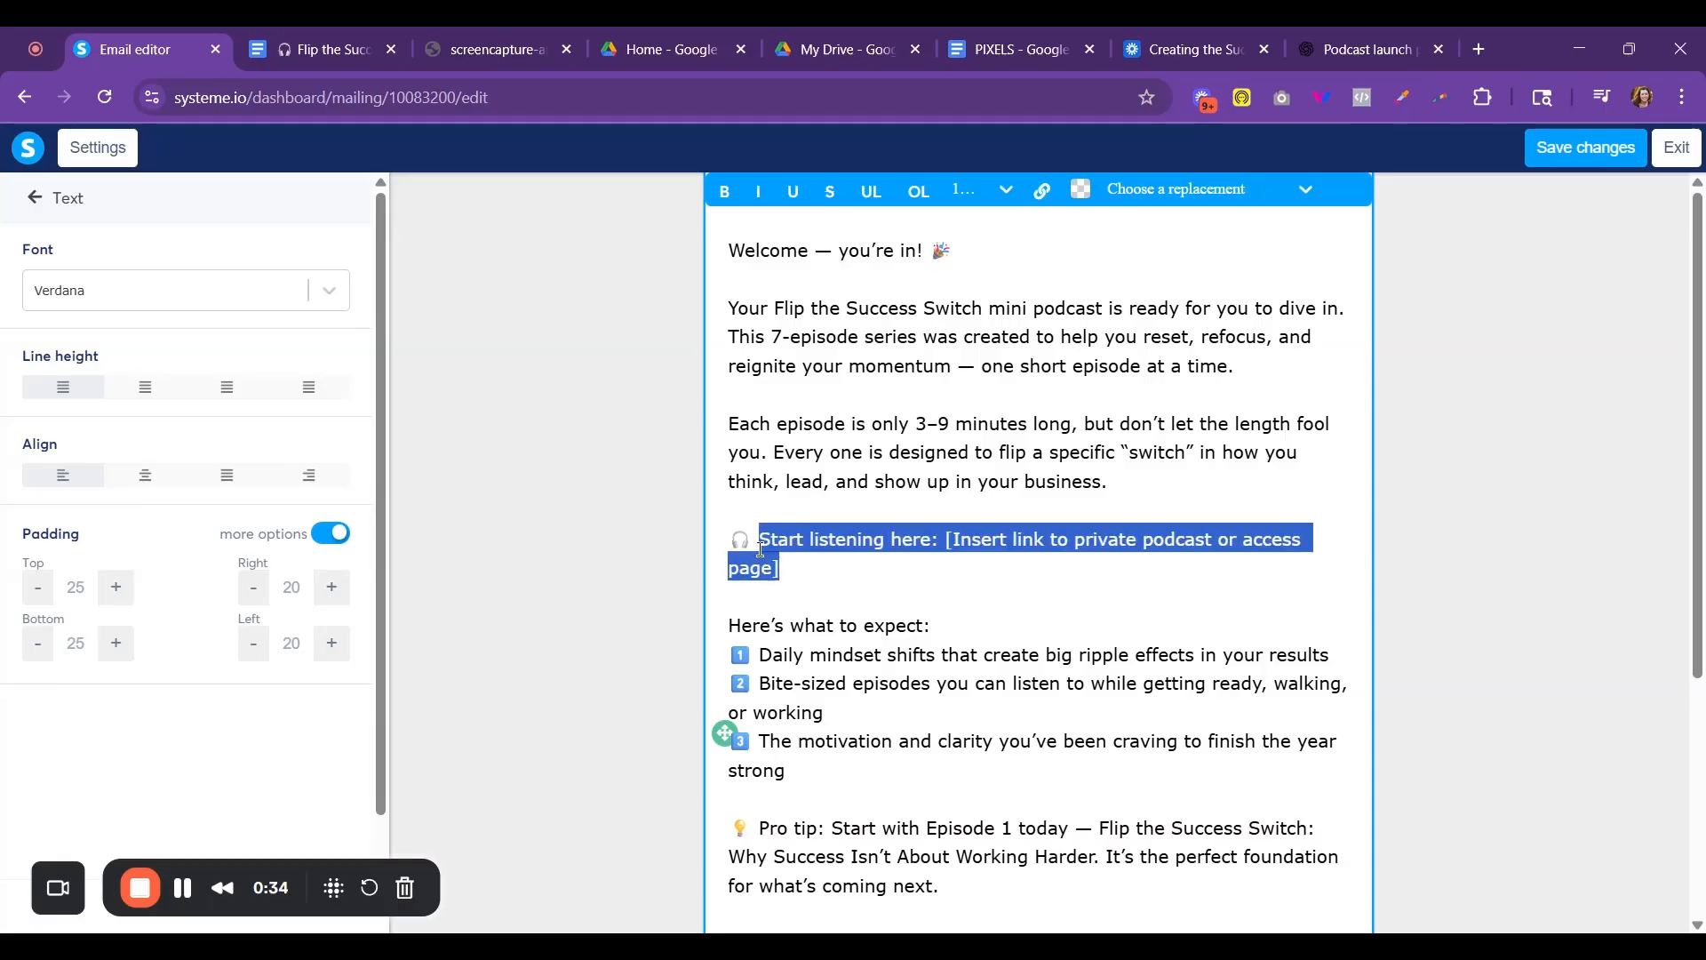
type("Check your em")
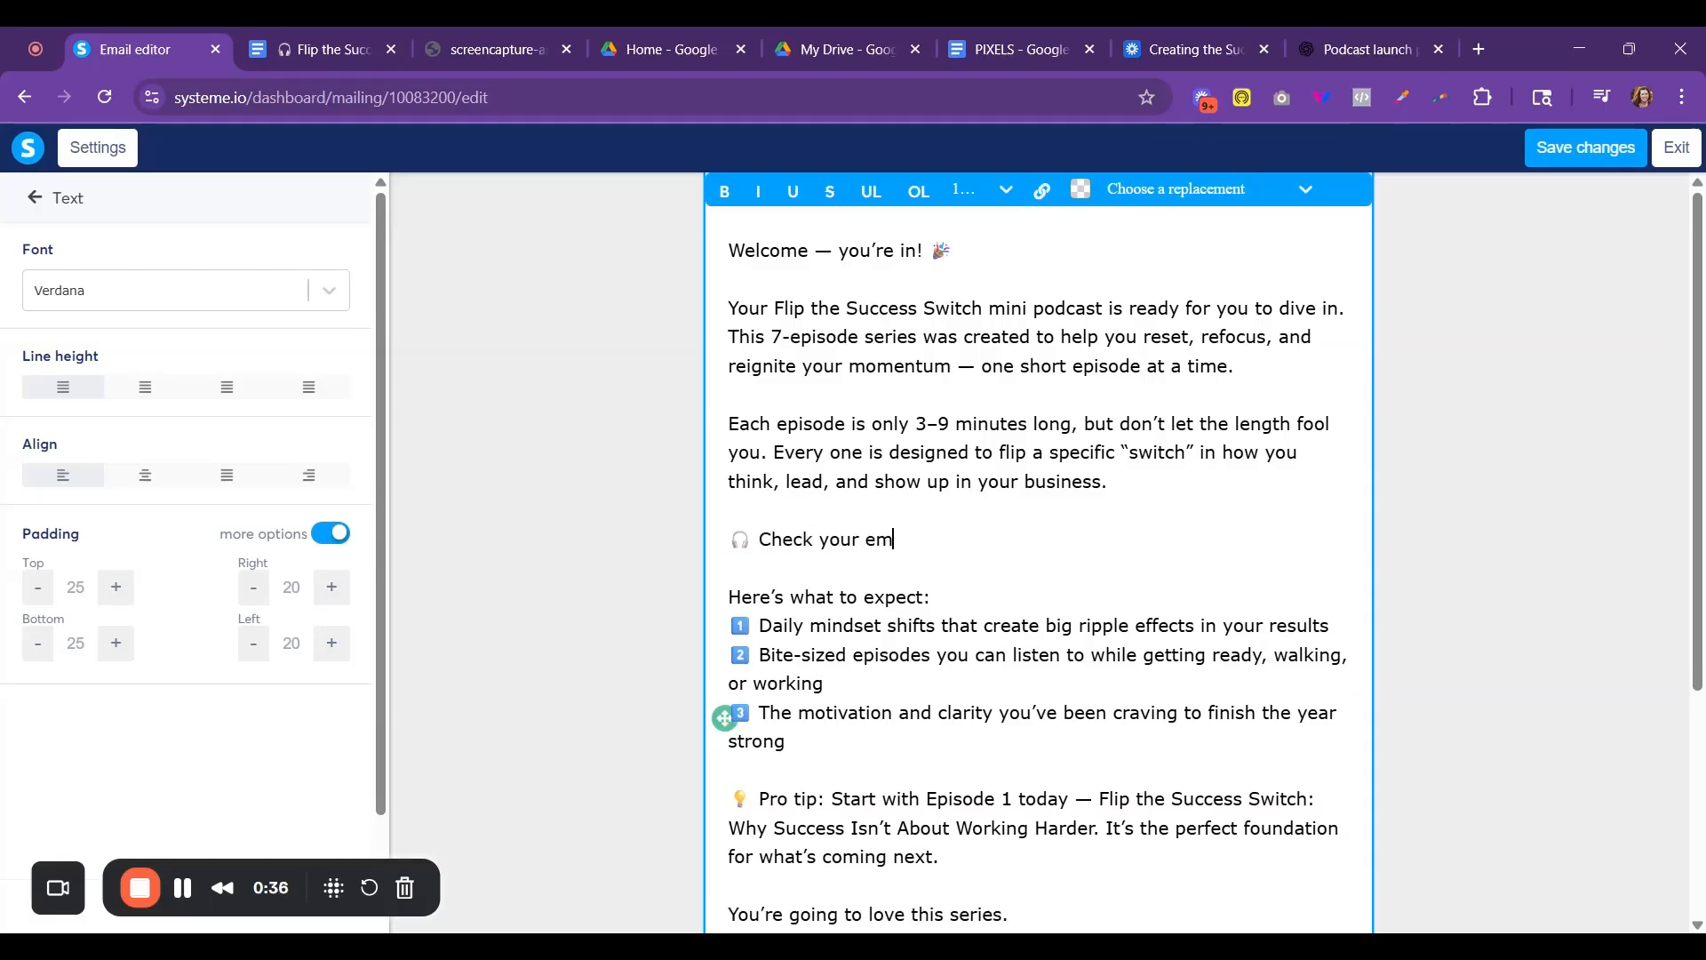
type("ail for the acces")
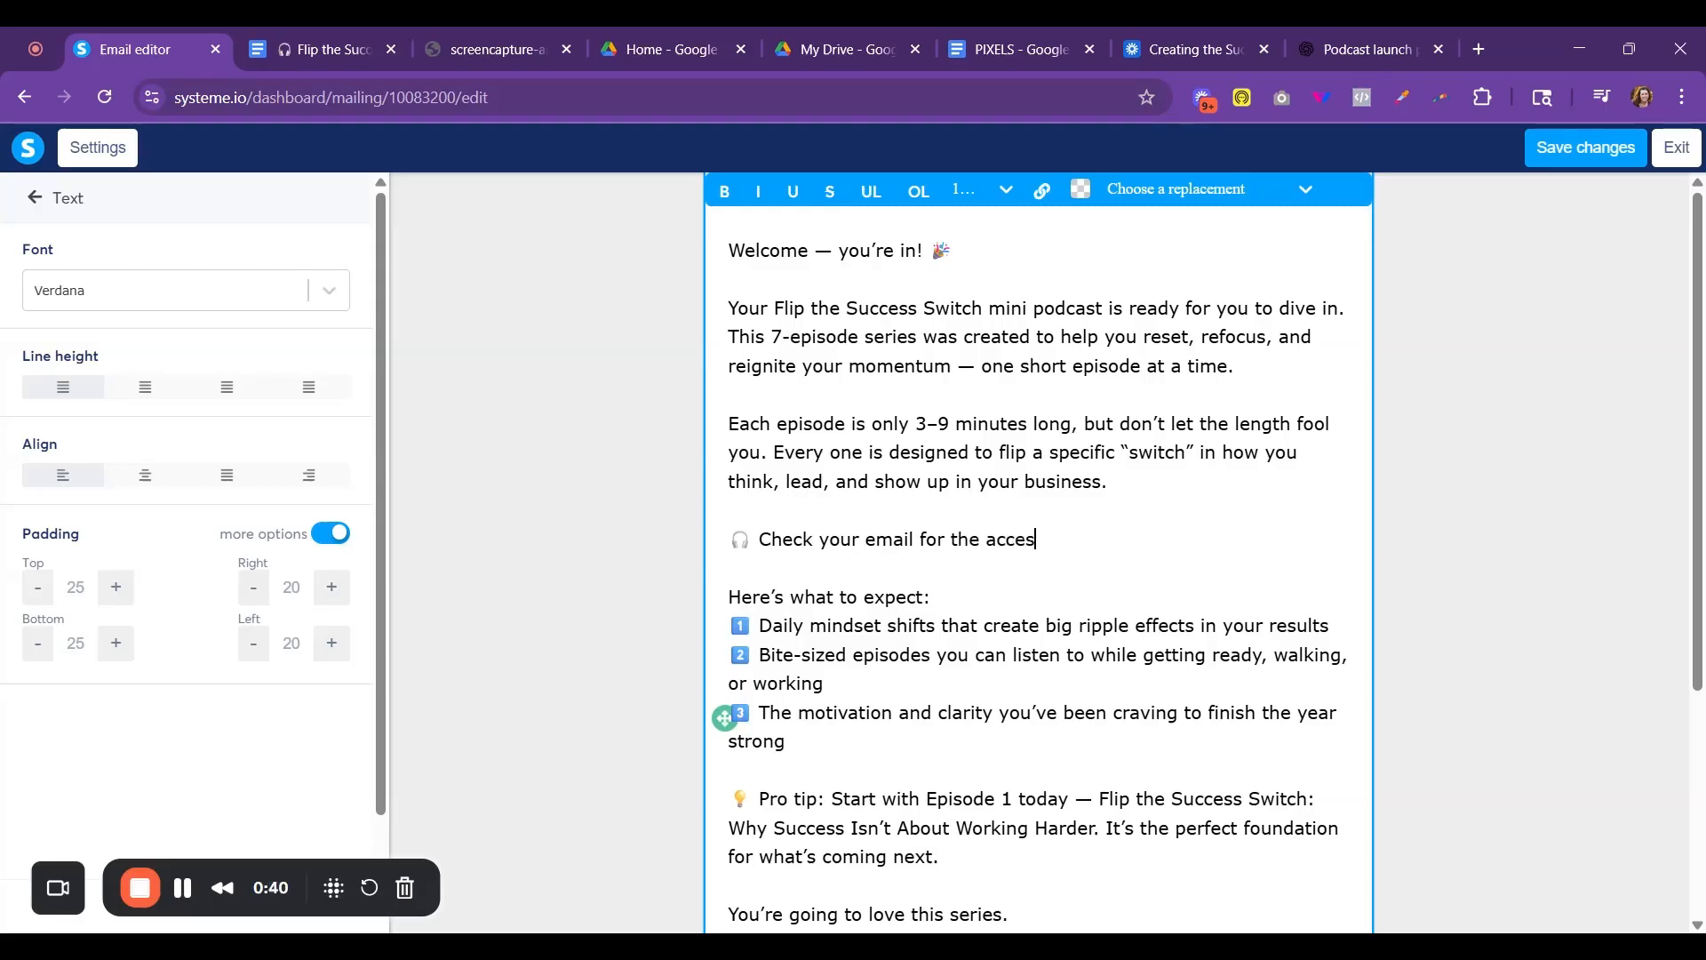
key("BackSpace")
key("BackSpace")
key("BackSpace")
key("BackSpace")
key("BackSpace")
key("BackSpace")
key("BackSpace")
key("BackSpace")
type("an email from Hiro with y")
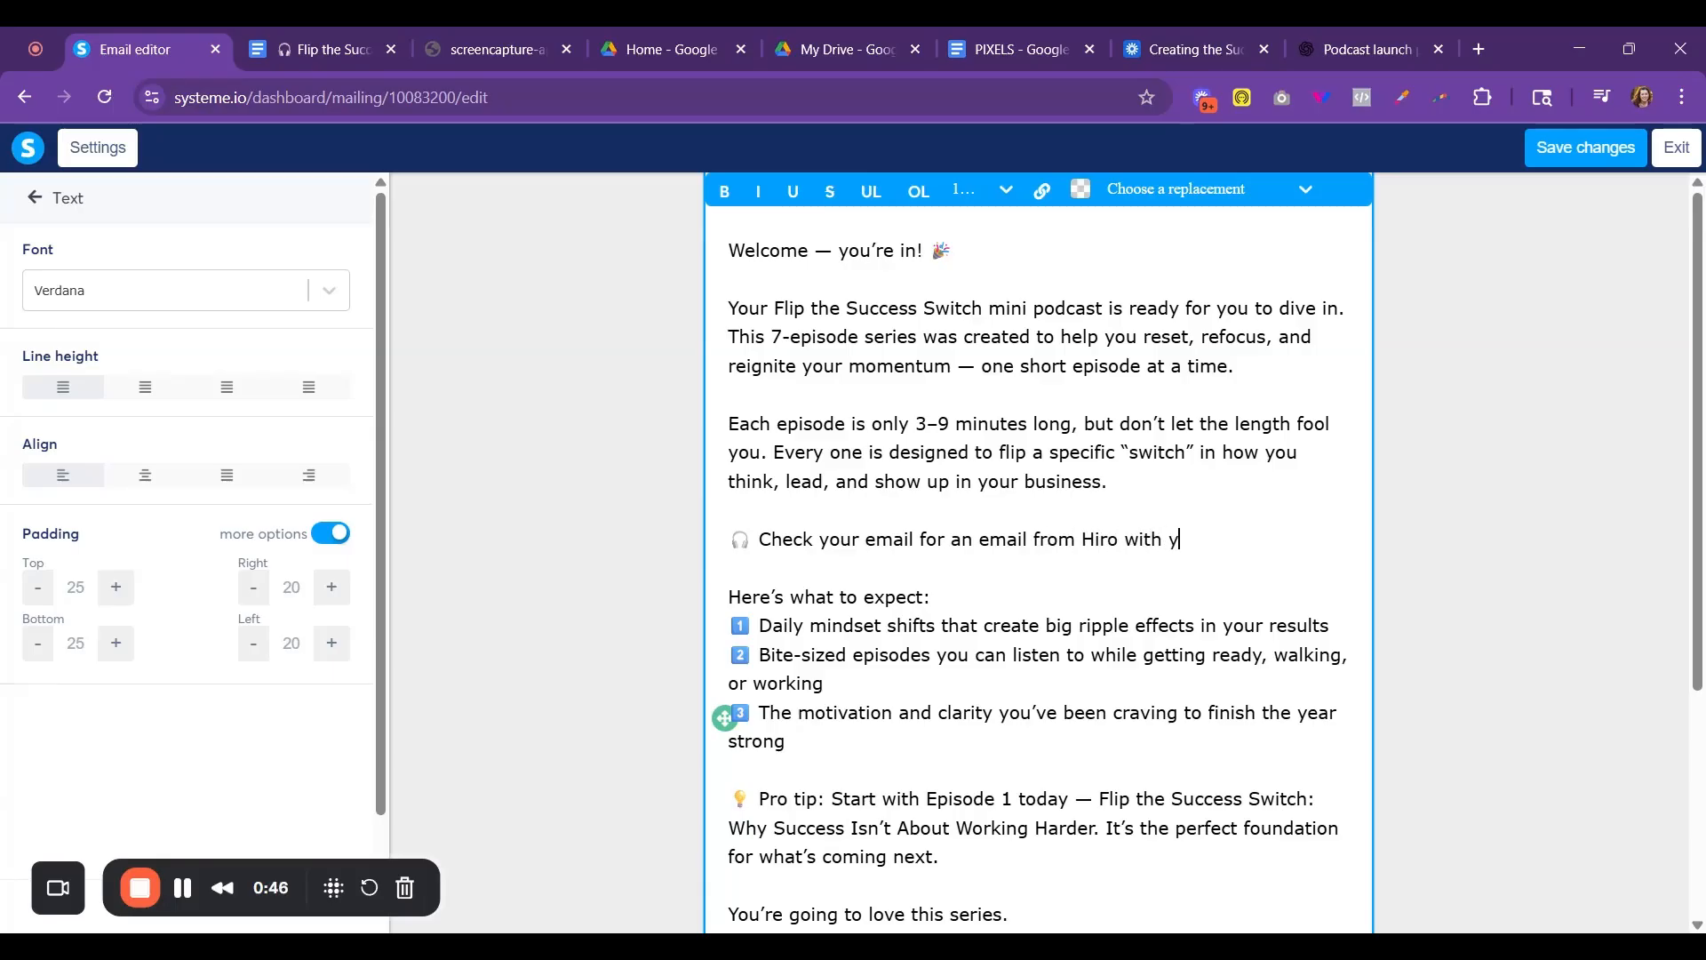
type("our specific download link.")
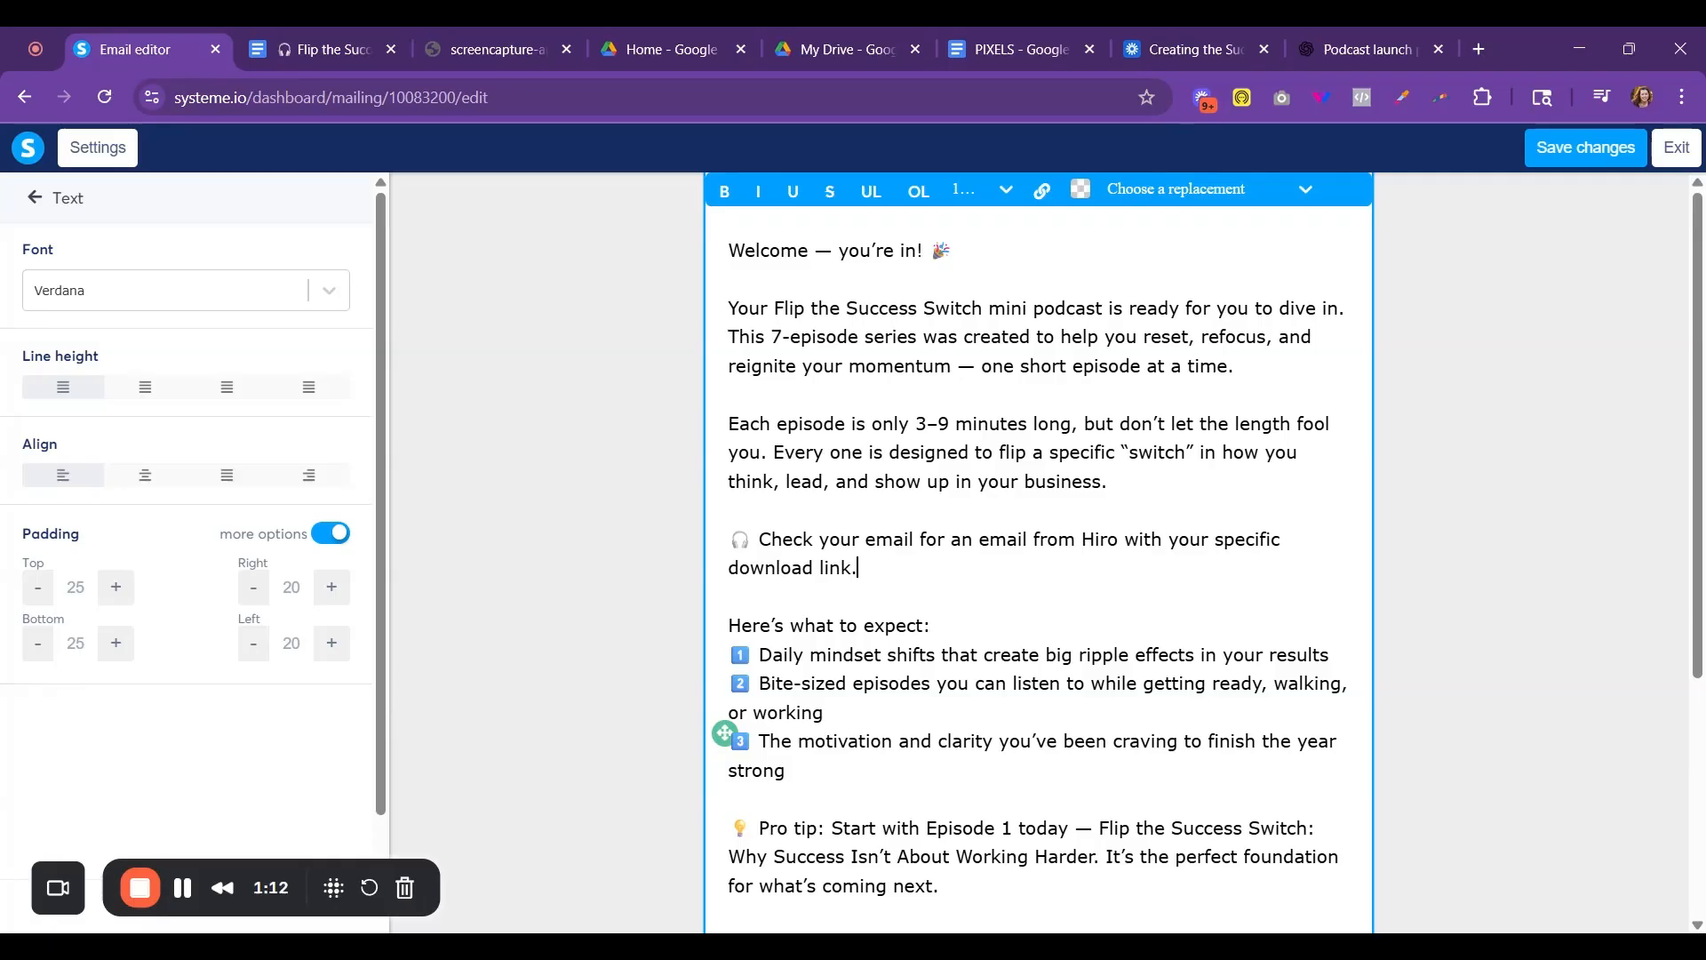
- Make the download link sentence bold, save the email body and exit the email editor
left_click_drag(892, 577, 748, 546)
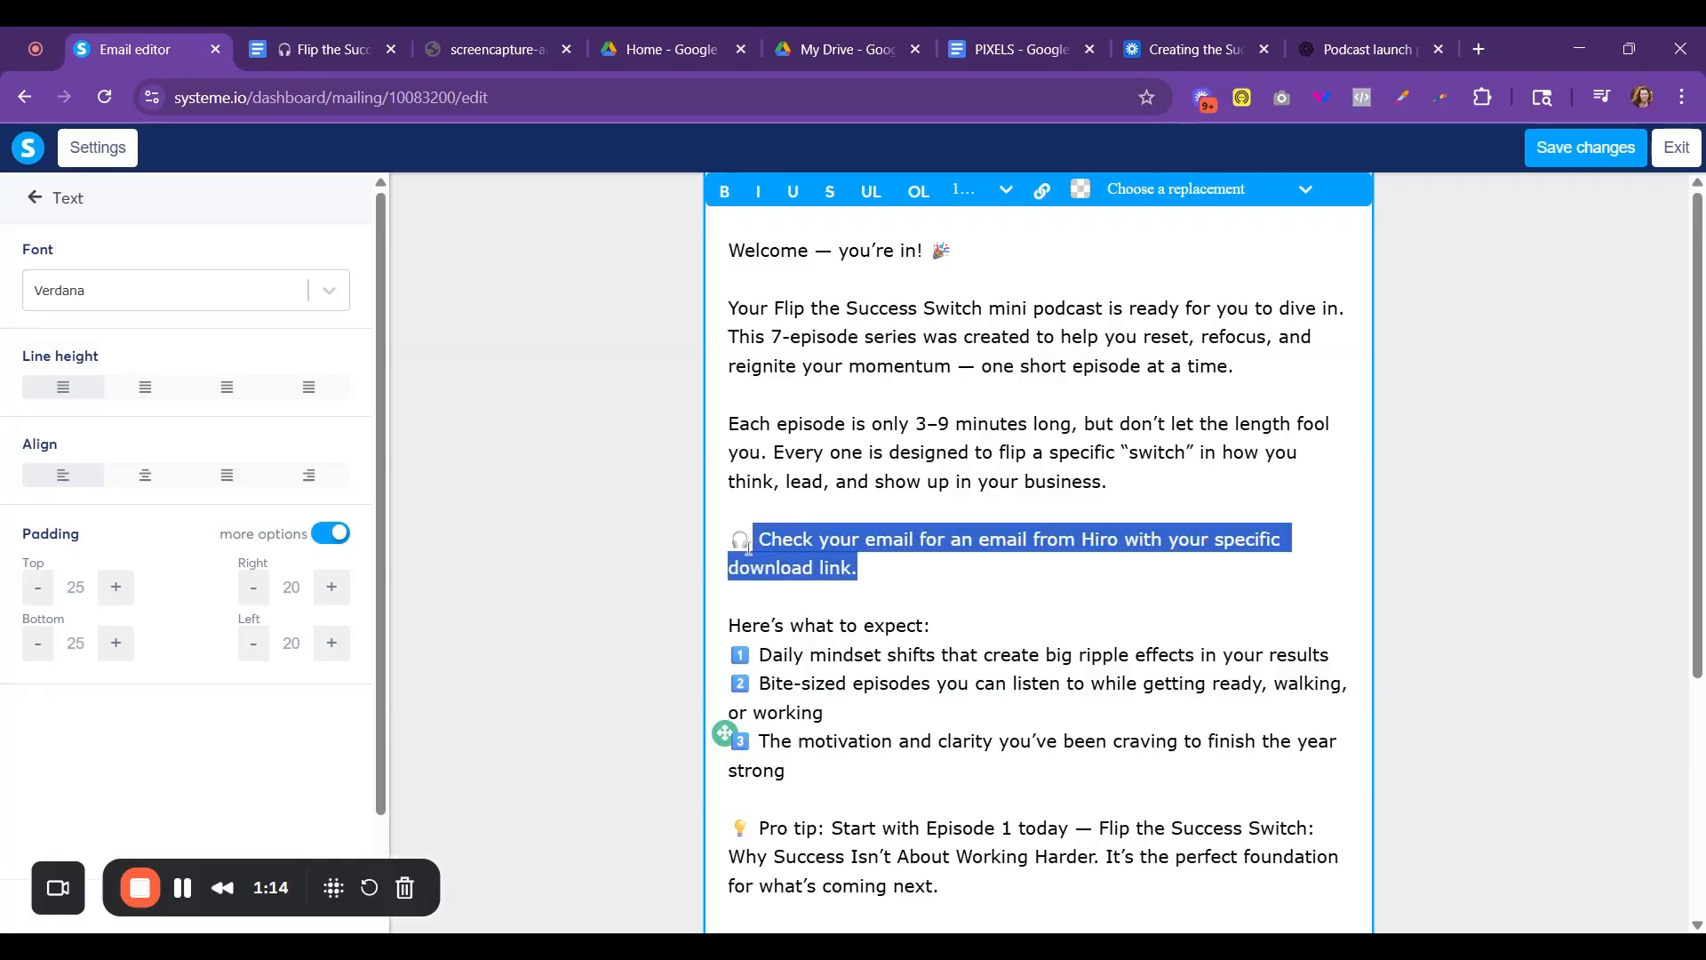
left_click(725, 191)
left_click(925, 578)
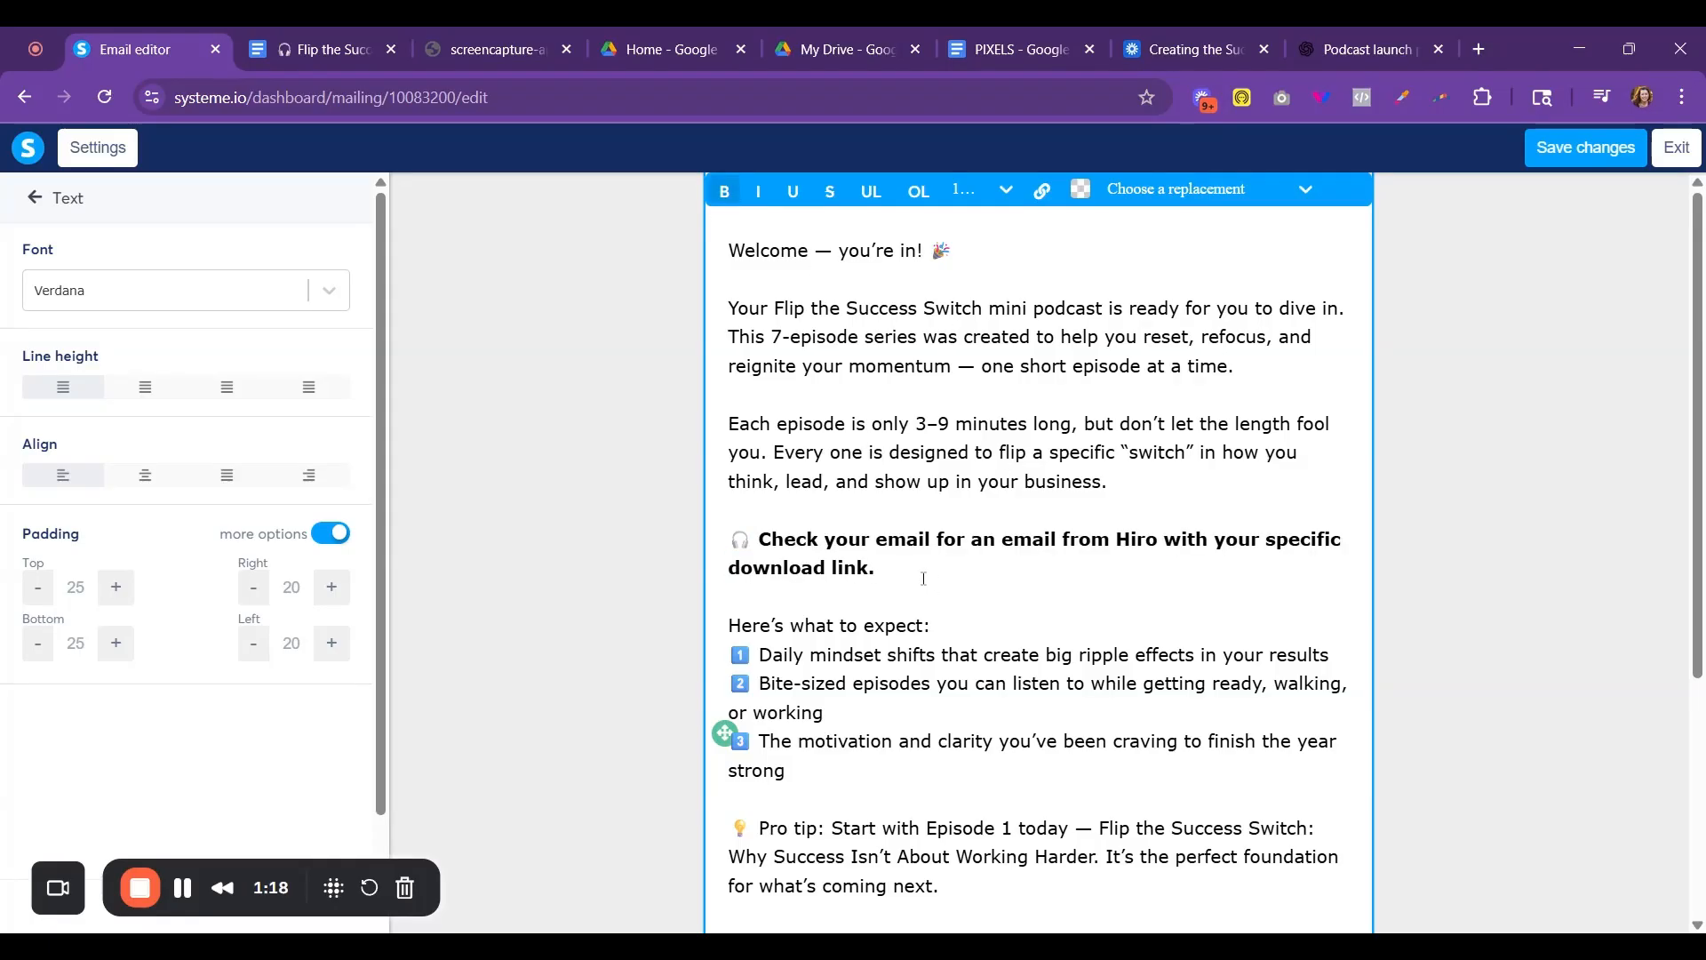
scroll(907, 619, "down", 3)
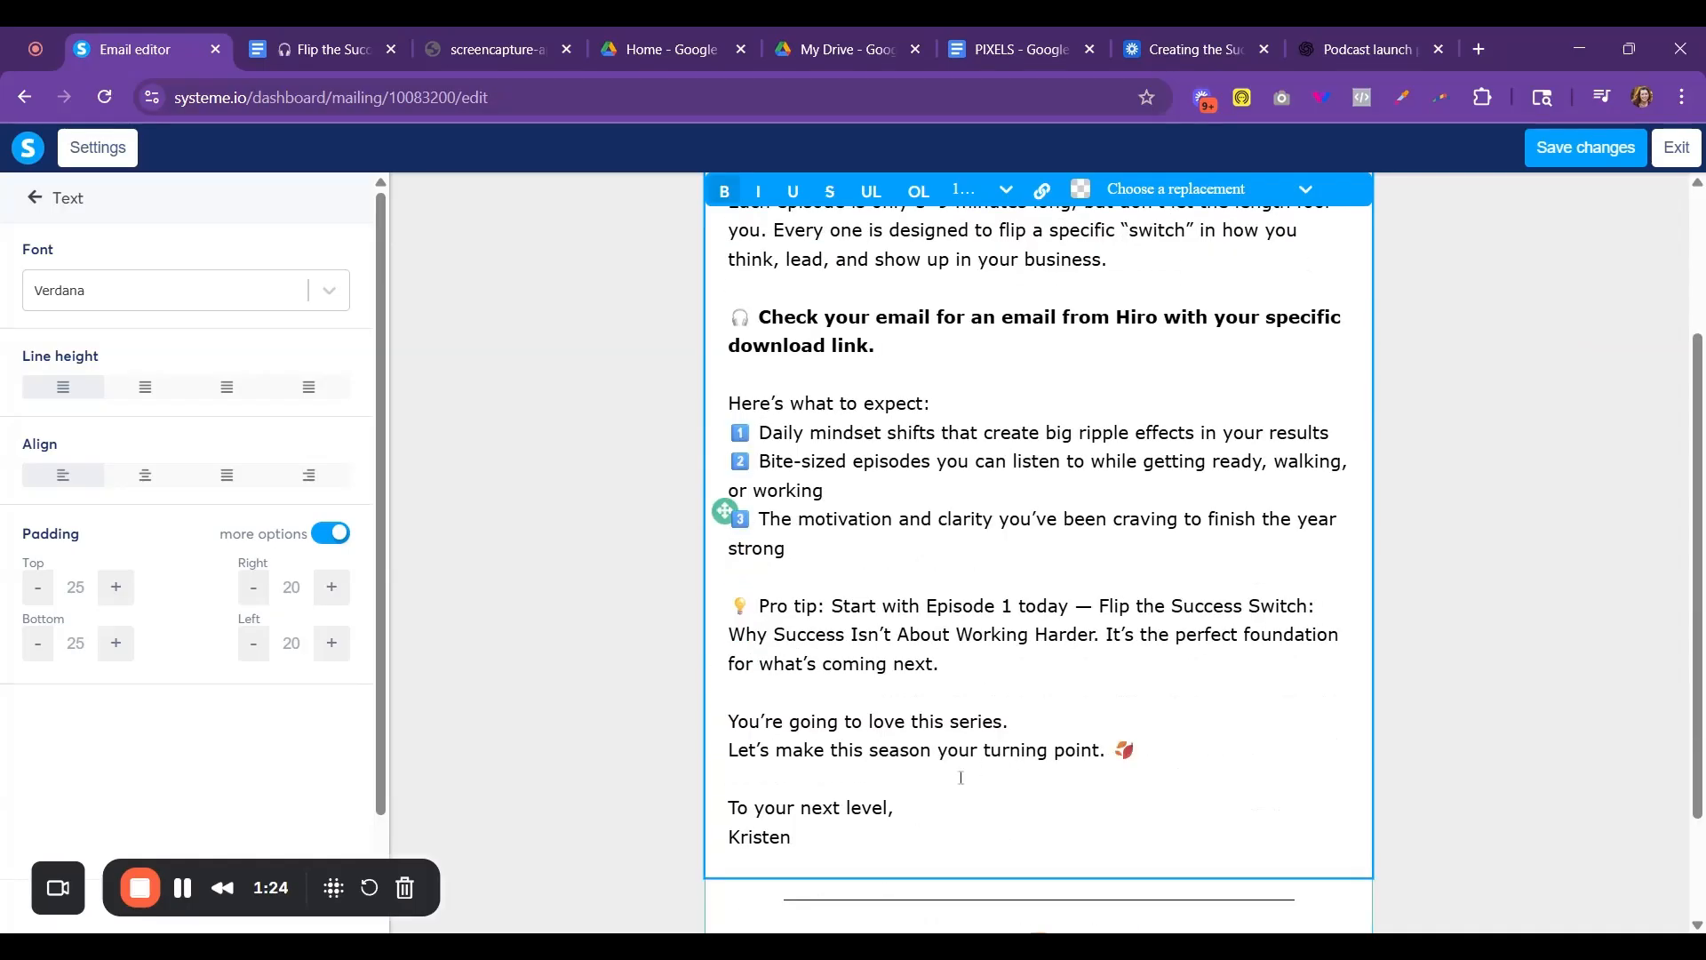
scroll(1000, 719, "up", 3)
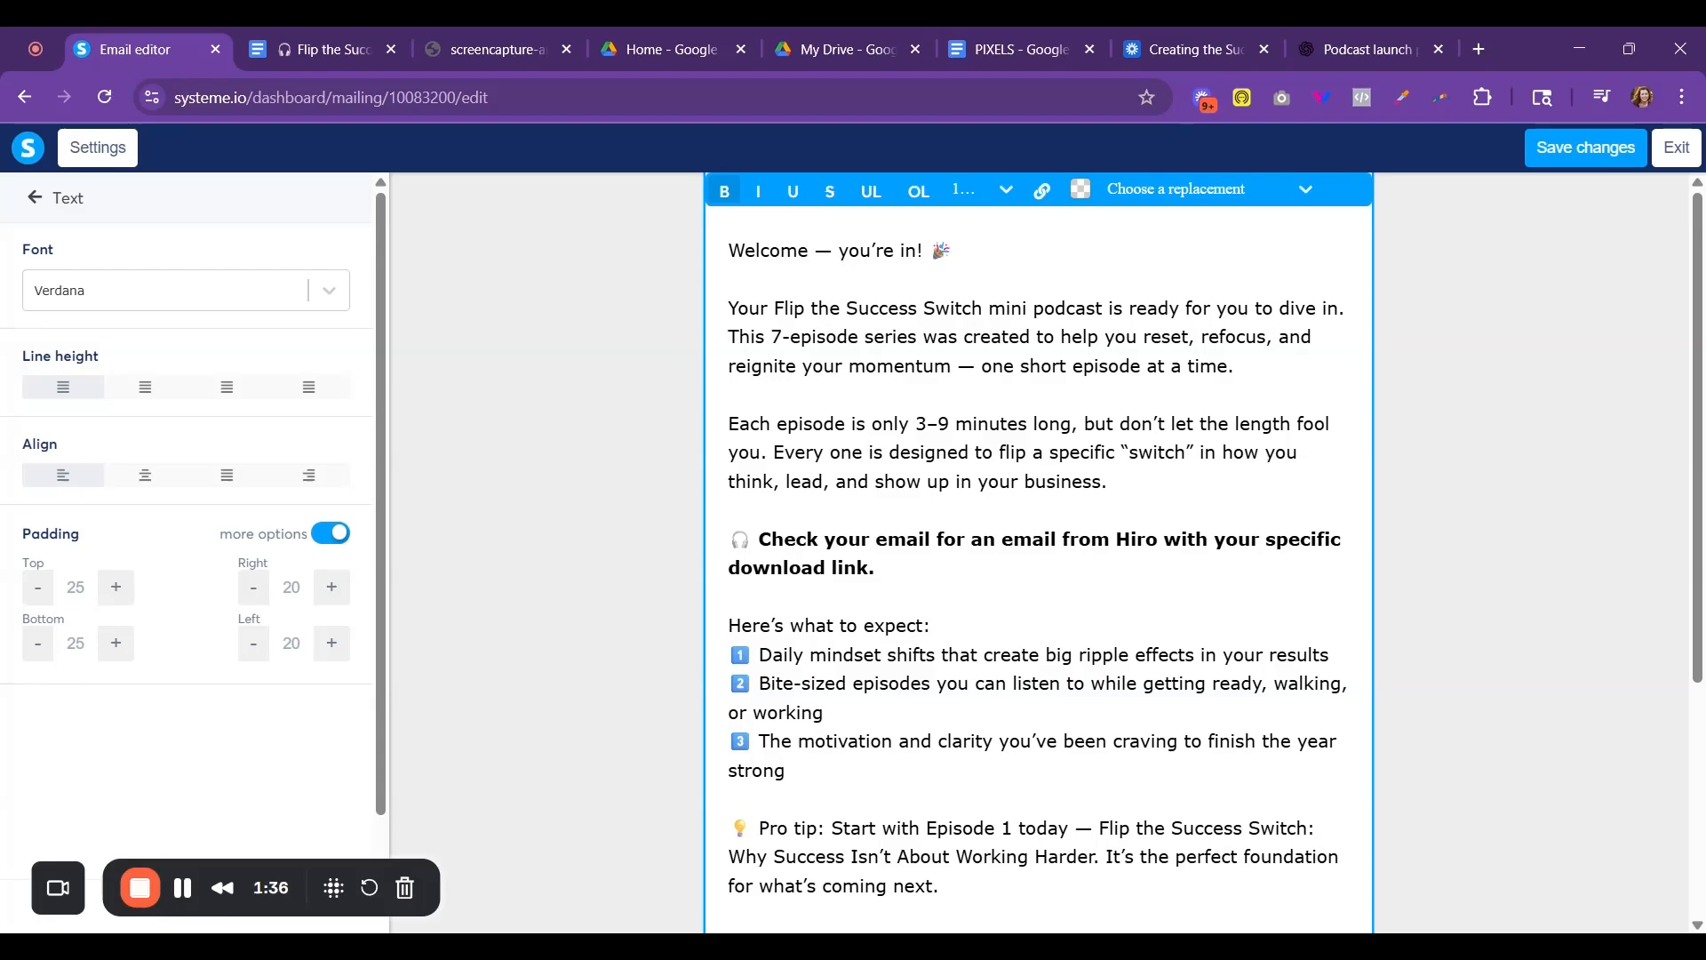
left_click(1588, 167)
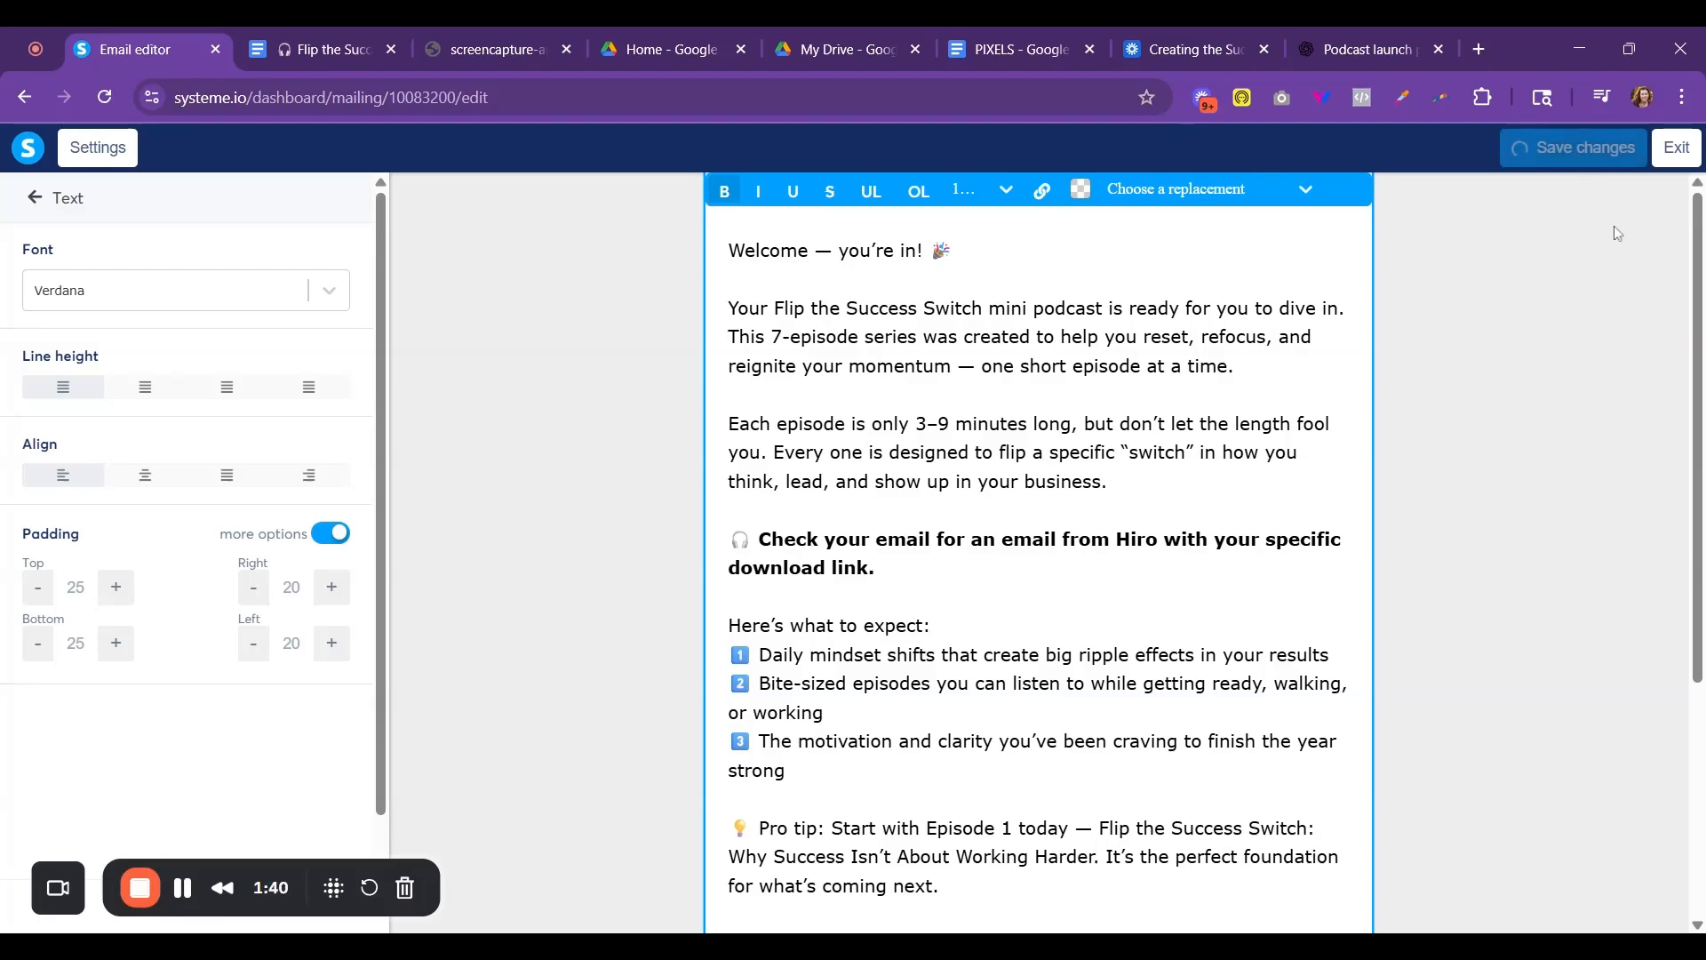
left_click(1676, 148)
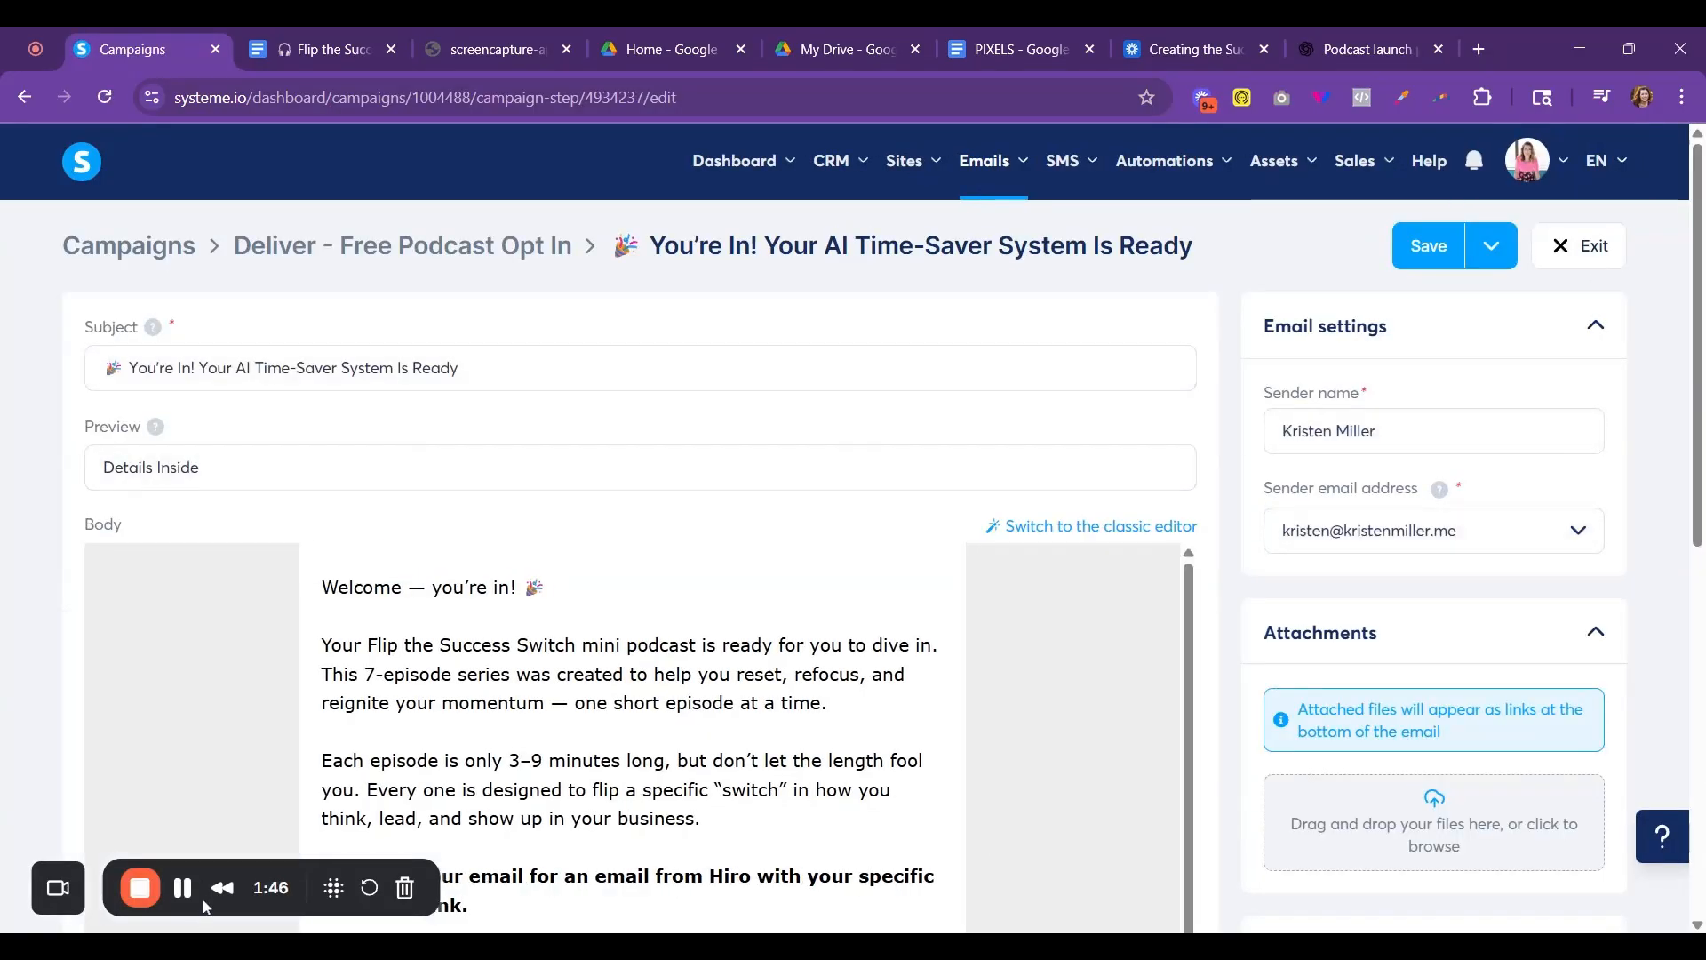
- Set the email subject to "Your Flip the Success Switch podcast is ready 🎧" and save the email
triple_click(159, 369)
type("Your Flip the Success Switch podcast is ready 🎧")
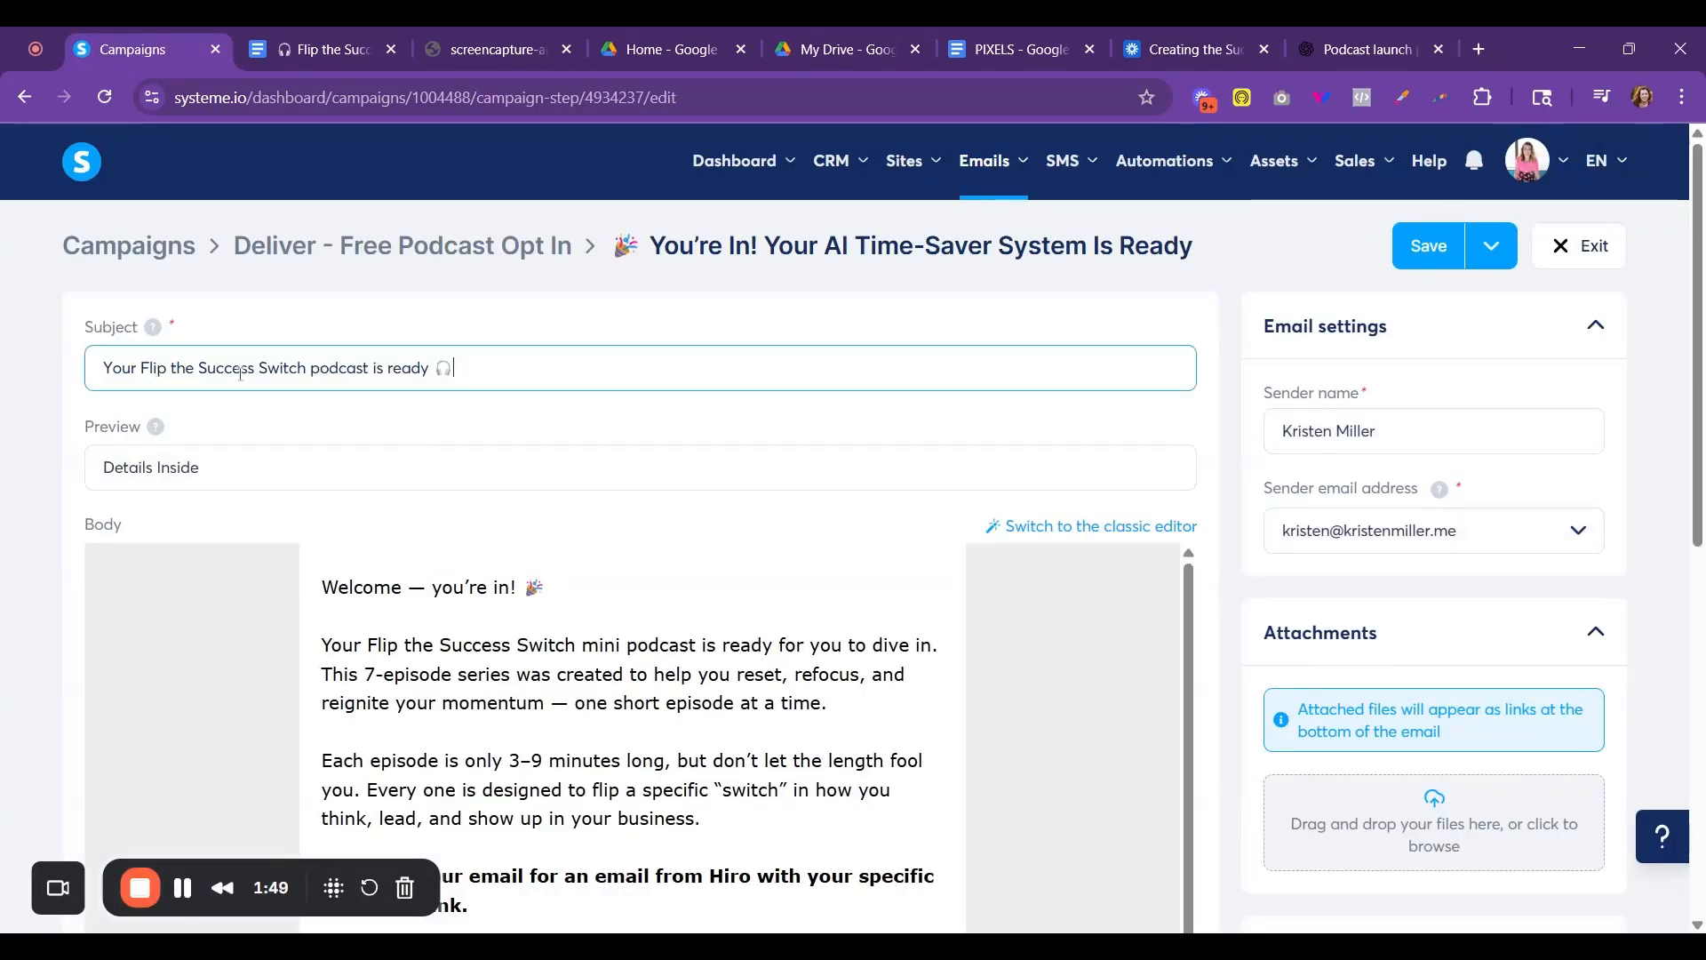
left_click(1425, 252)
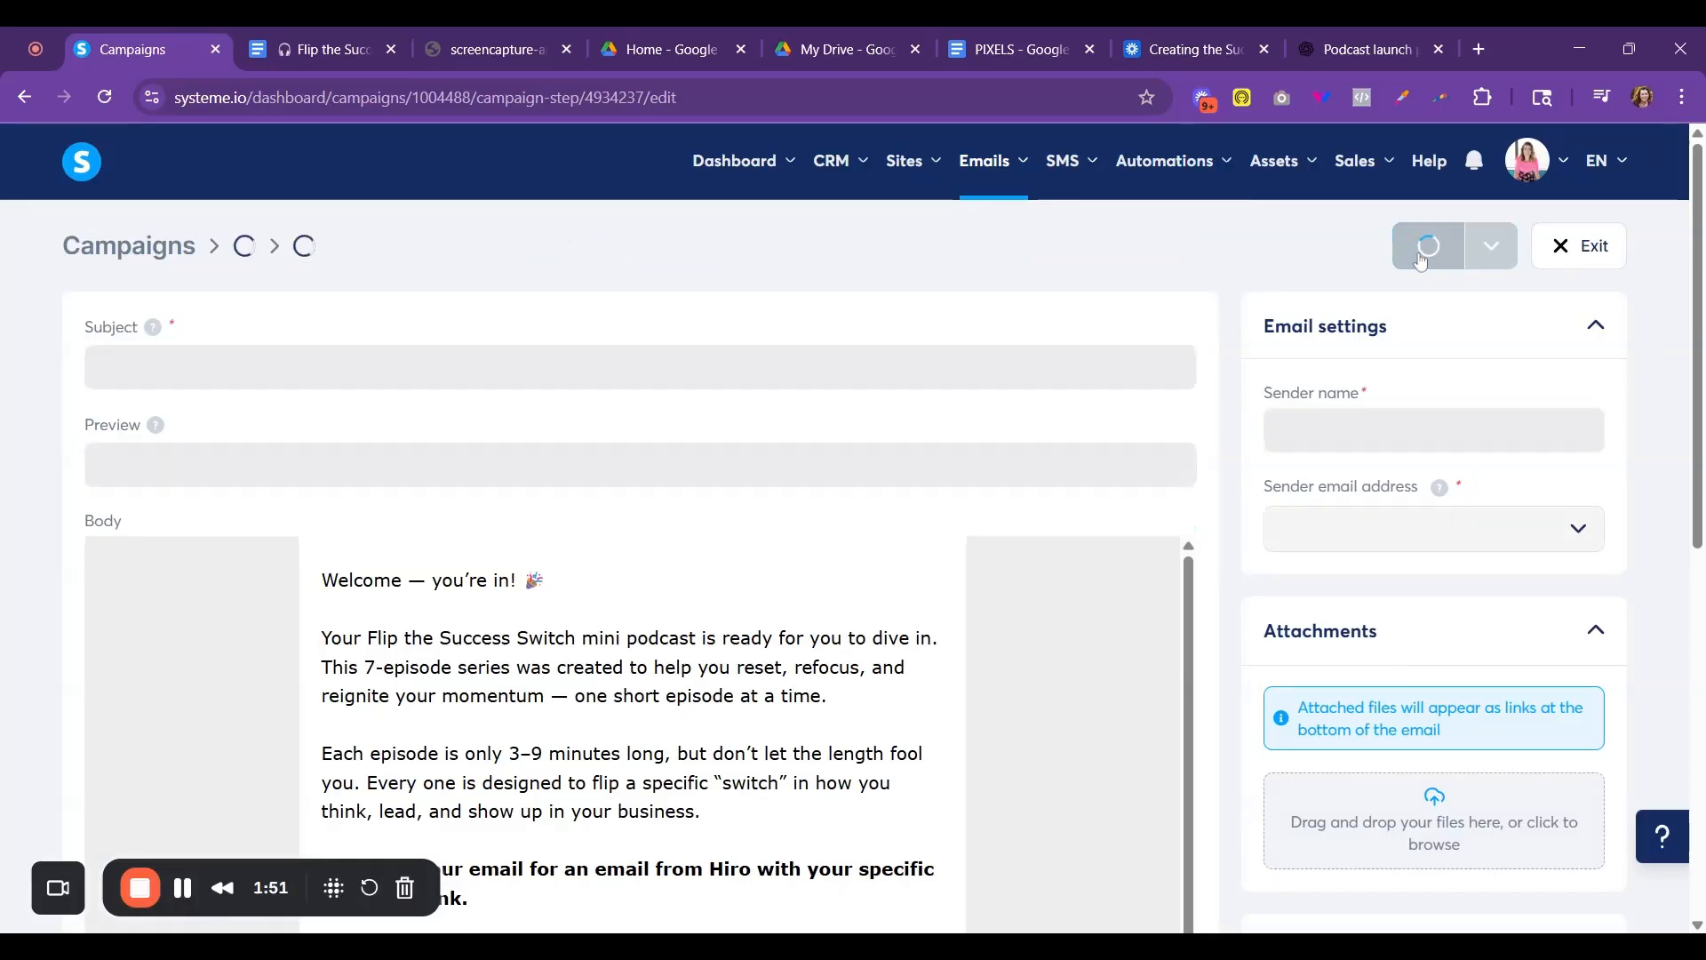
- Move the 🎧 emoji to the start of the podcast email's subject line, save the email and exit to the campaign
left_click(1591, 258)
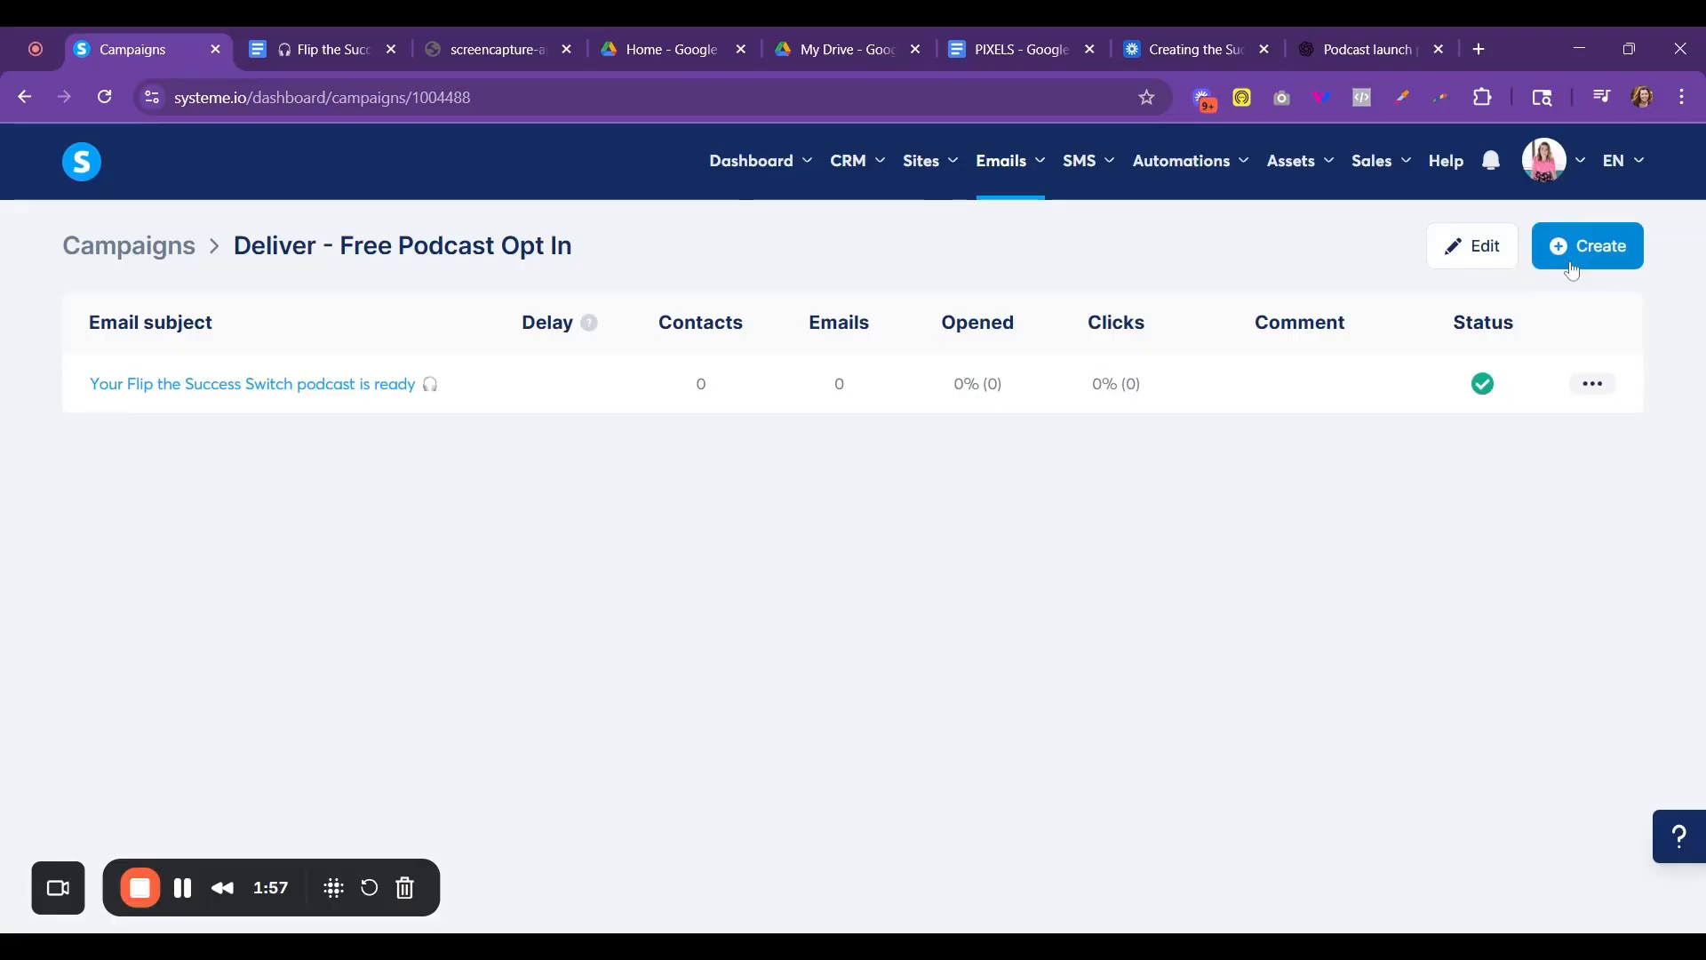
left_click(227, 388)
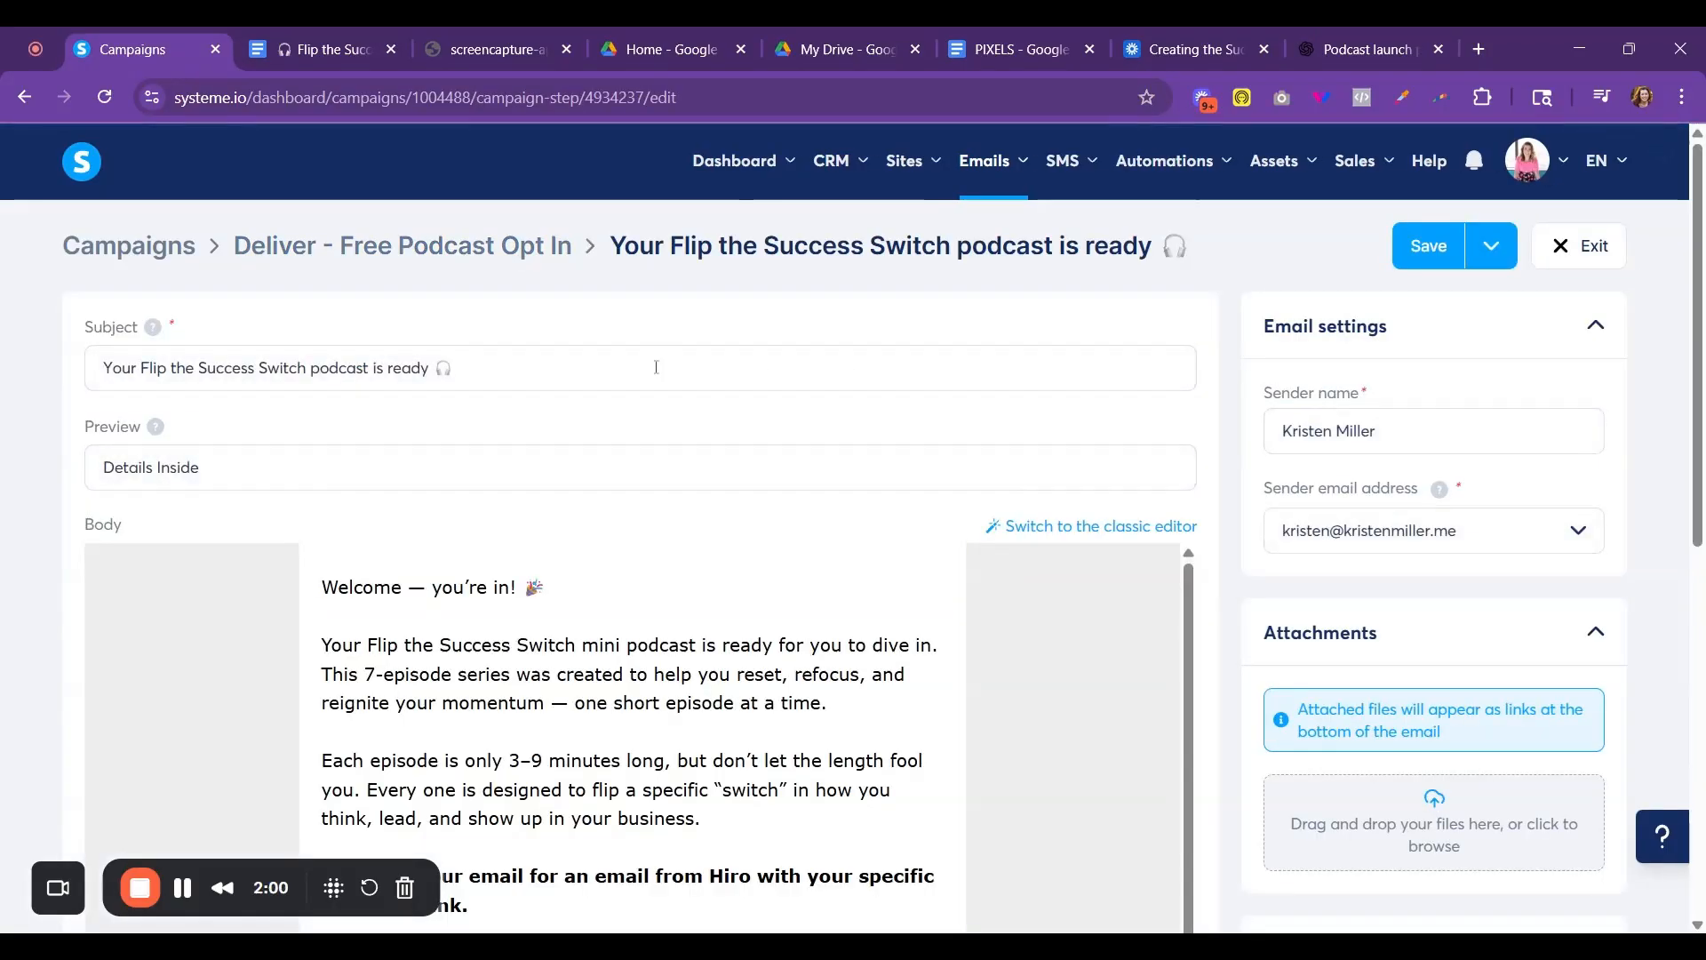
left_click_drag(437, 362, 469, 371)
key("ctrl+c")
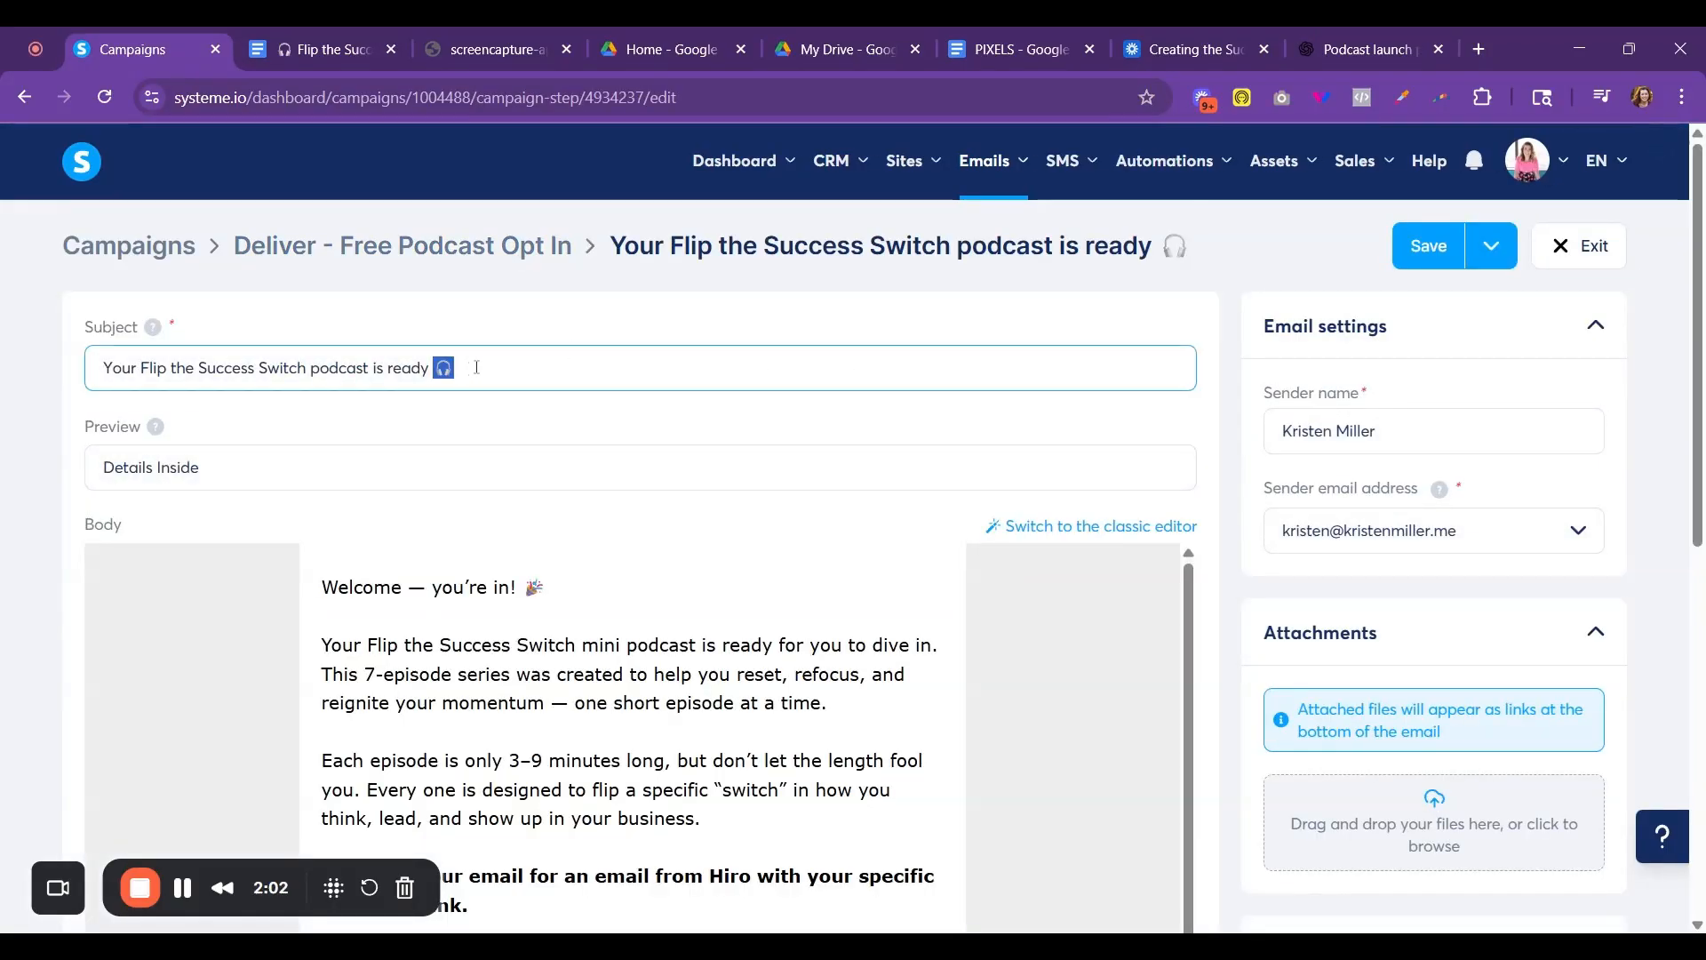
key("BackSpace")
left_click(107, 367)
key("ctrl+v")
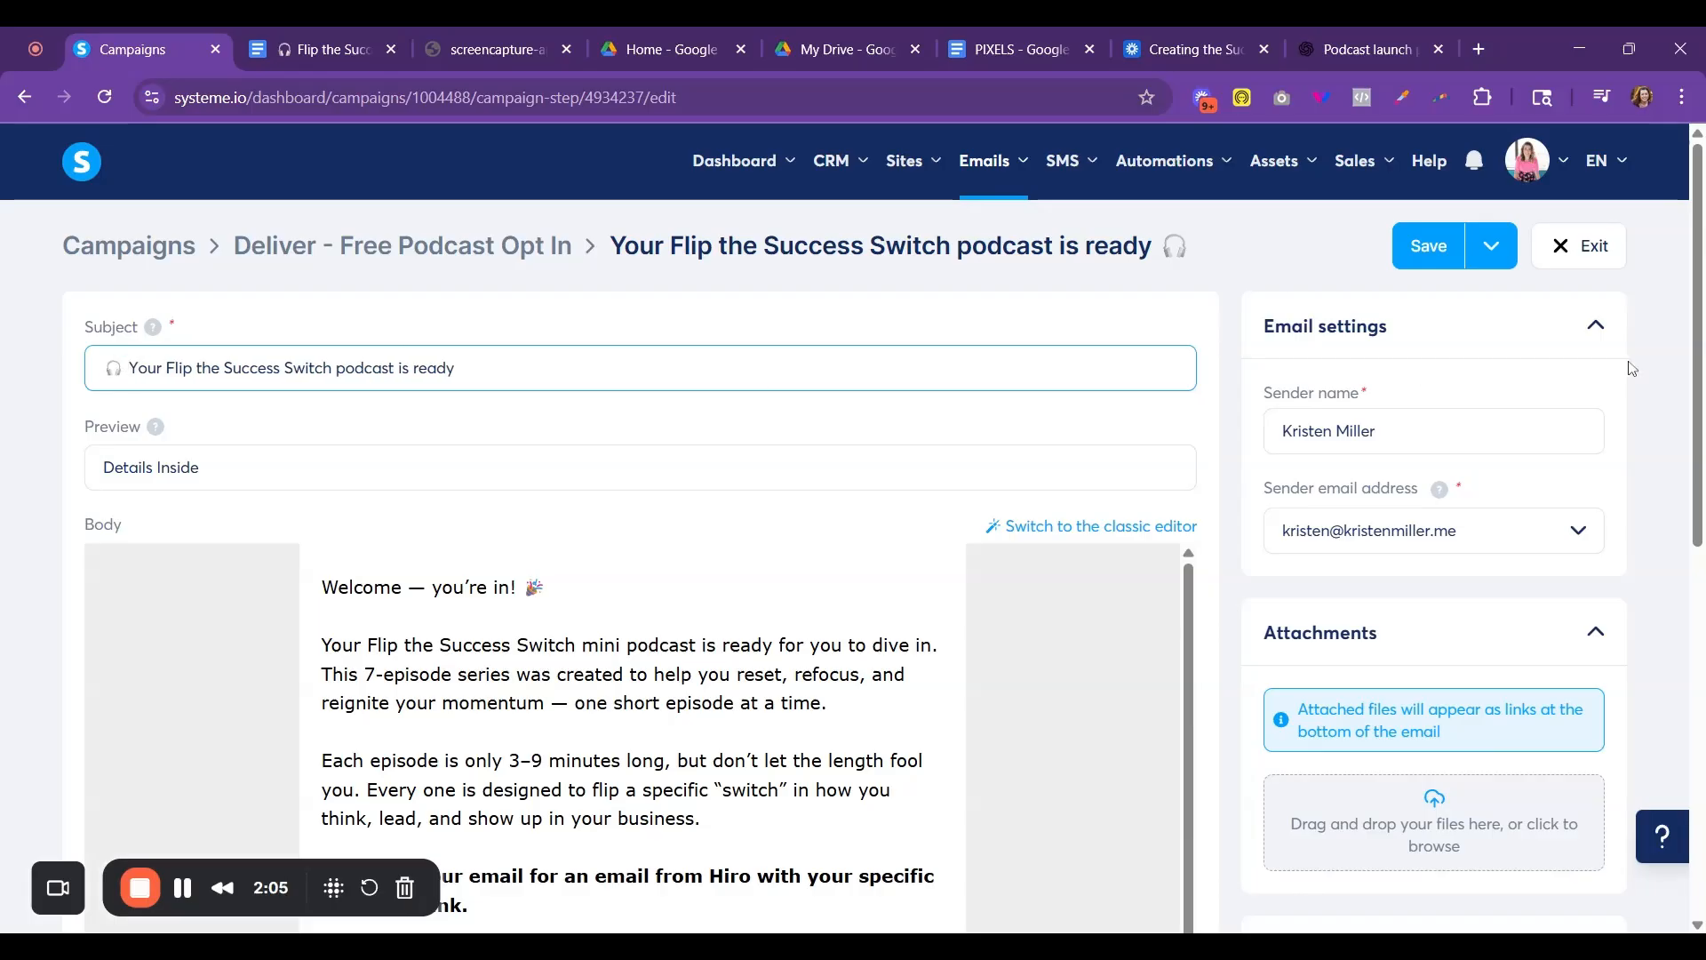
left_click(1428, 246)
left_click(1576, 252)
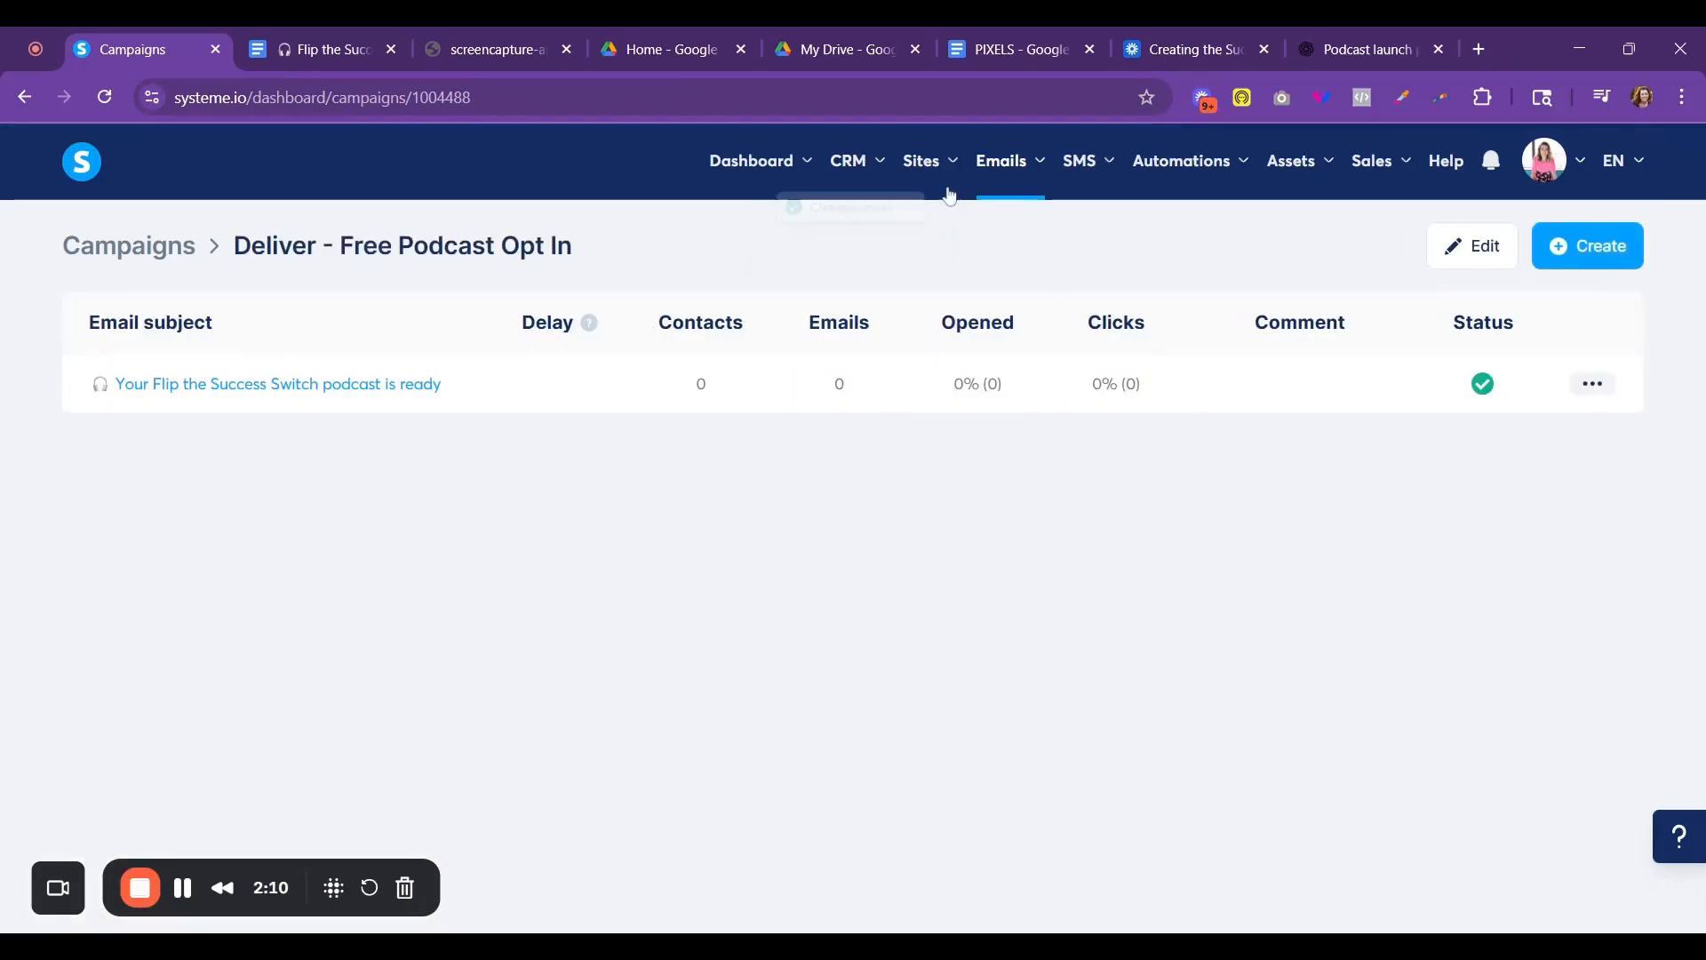
- Open the "Funnel step form subscribed" automation rule of the Success Switch funnel's Free Podcast Opt In step
mouse_move(924, 164)
left_click(917, 233)
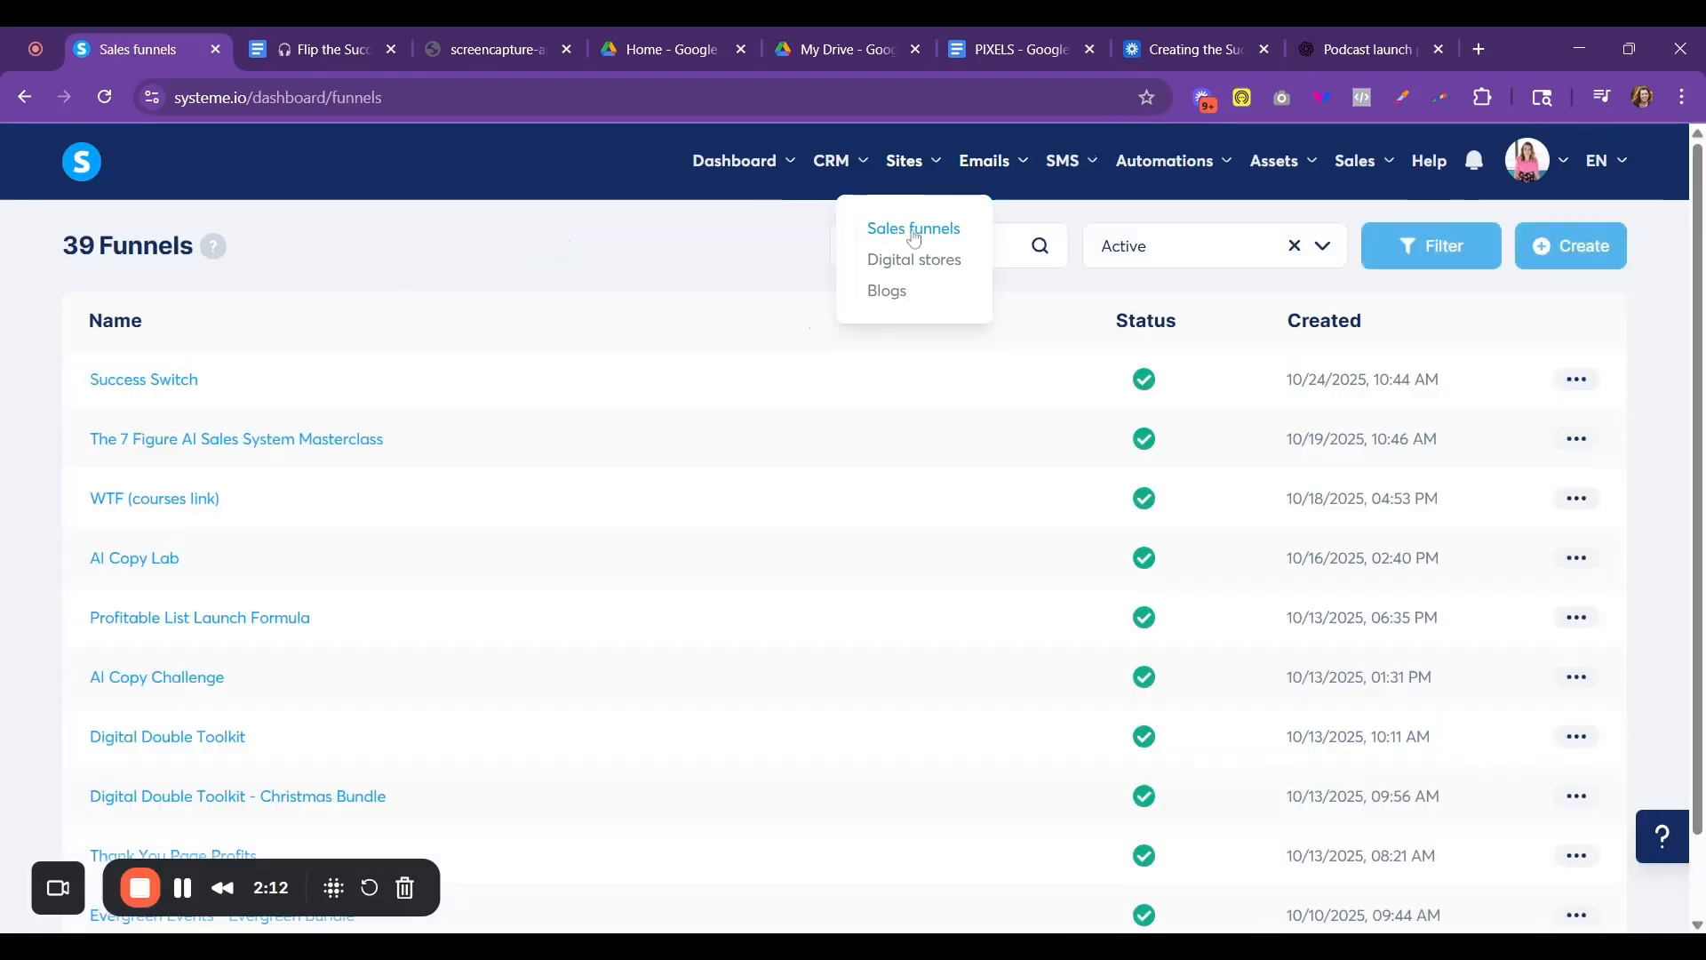
left_click(172, 389)
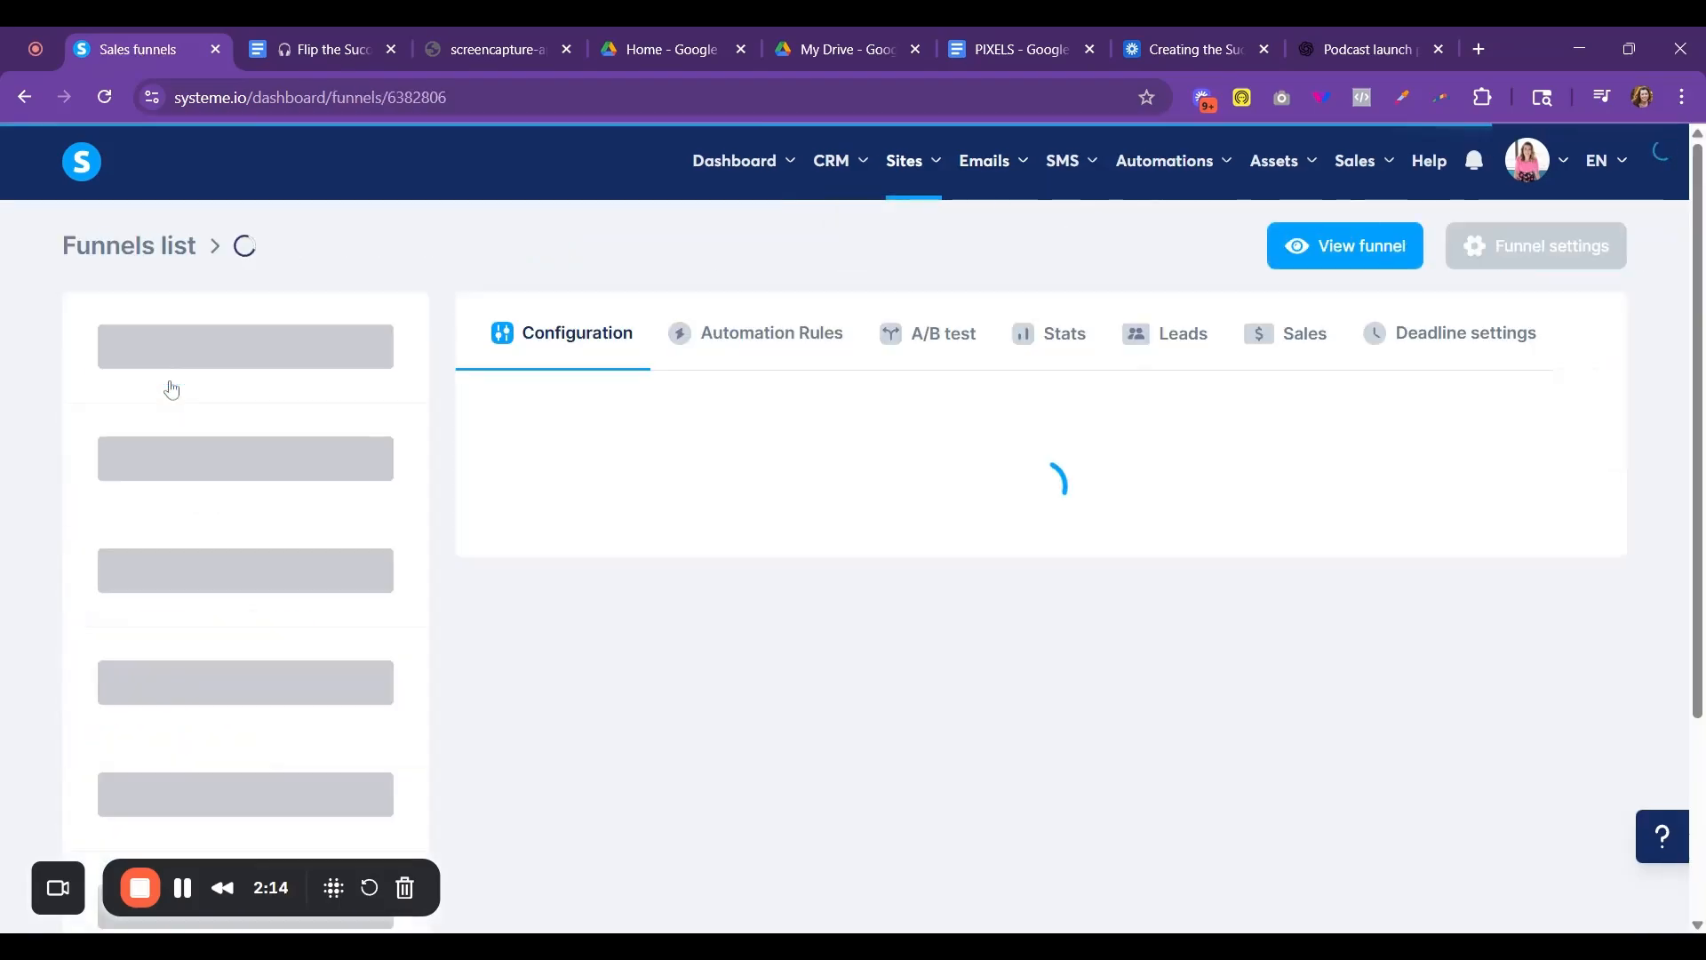
left_click(813, 336)
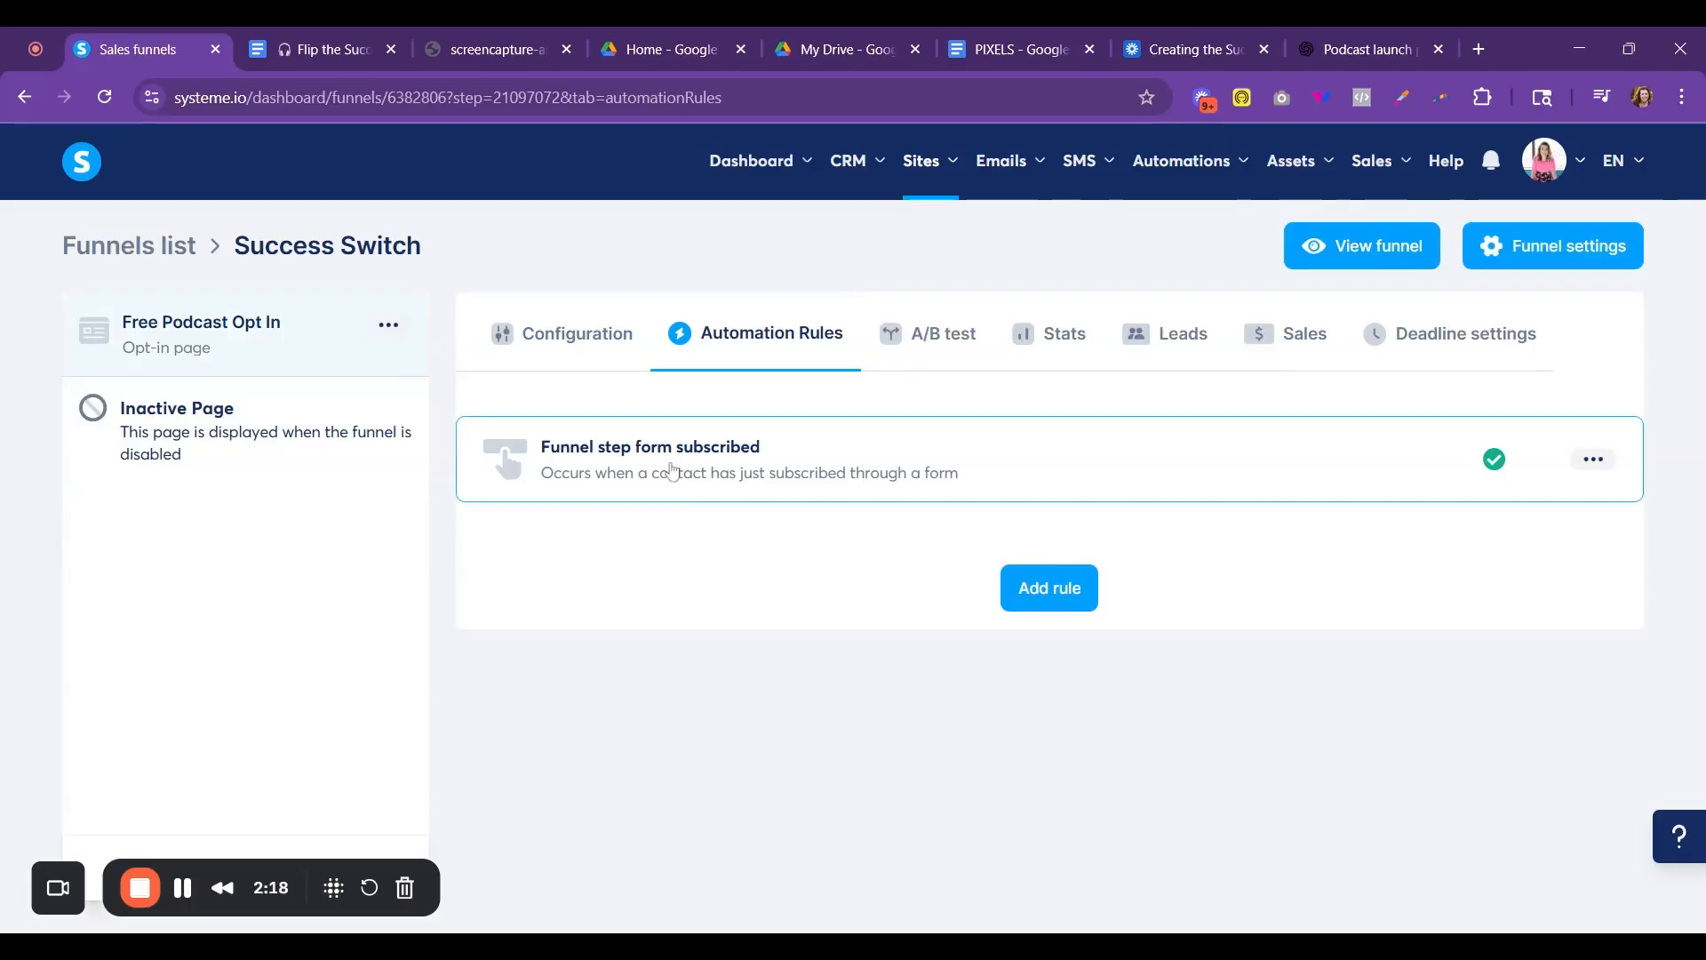
left_click(673, 471)
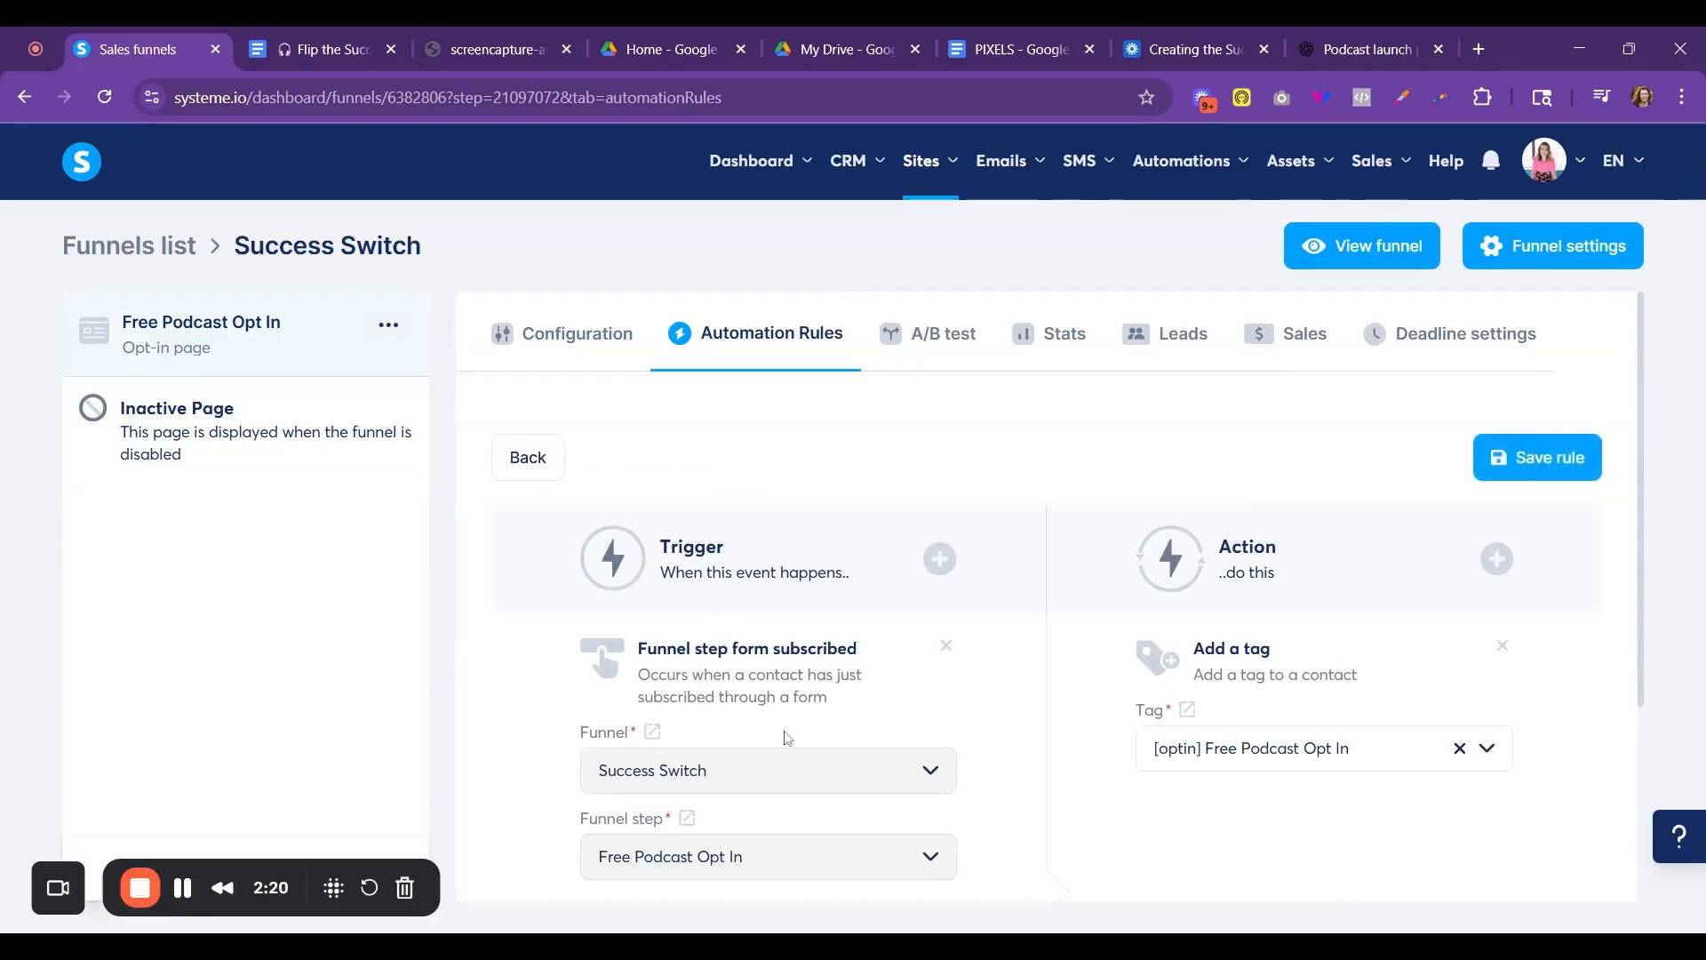
- Add a "Subscribe to campaign" action for the "Deliver - Free Podcast Opt In" campaign to the rule and save it
left_click(1493, 575)
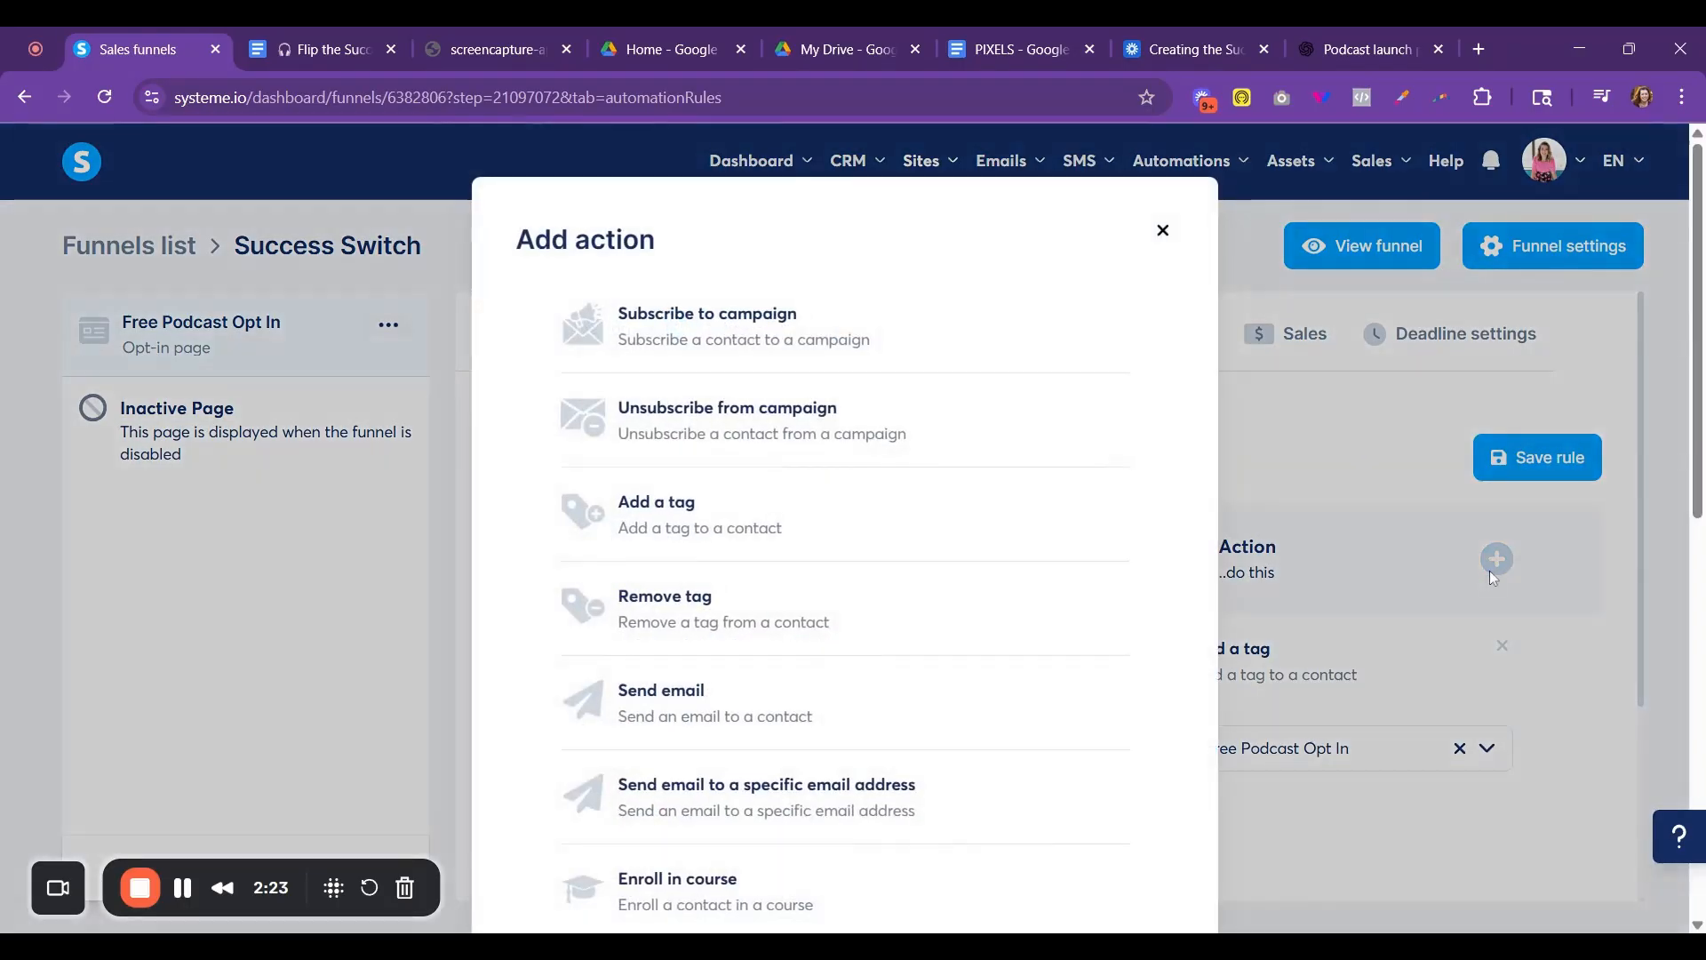
left_click(707, 345)
scroll(1387, 709, "down", 3)
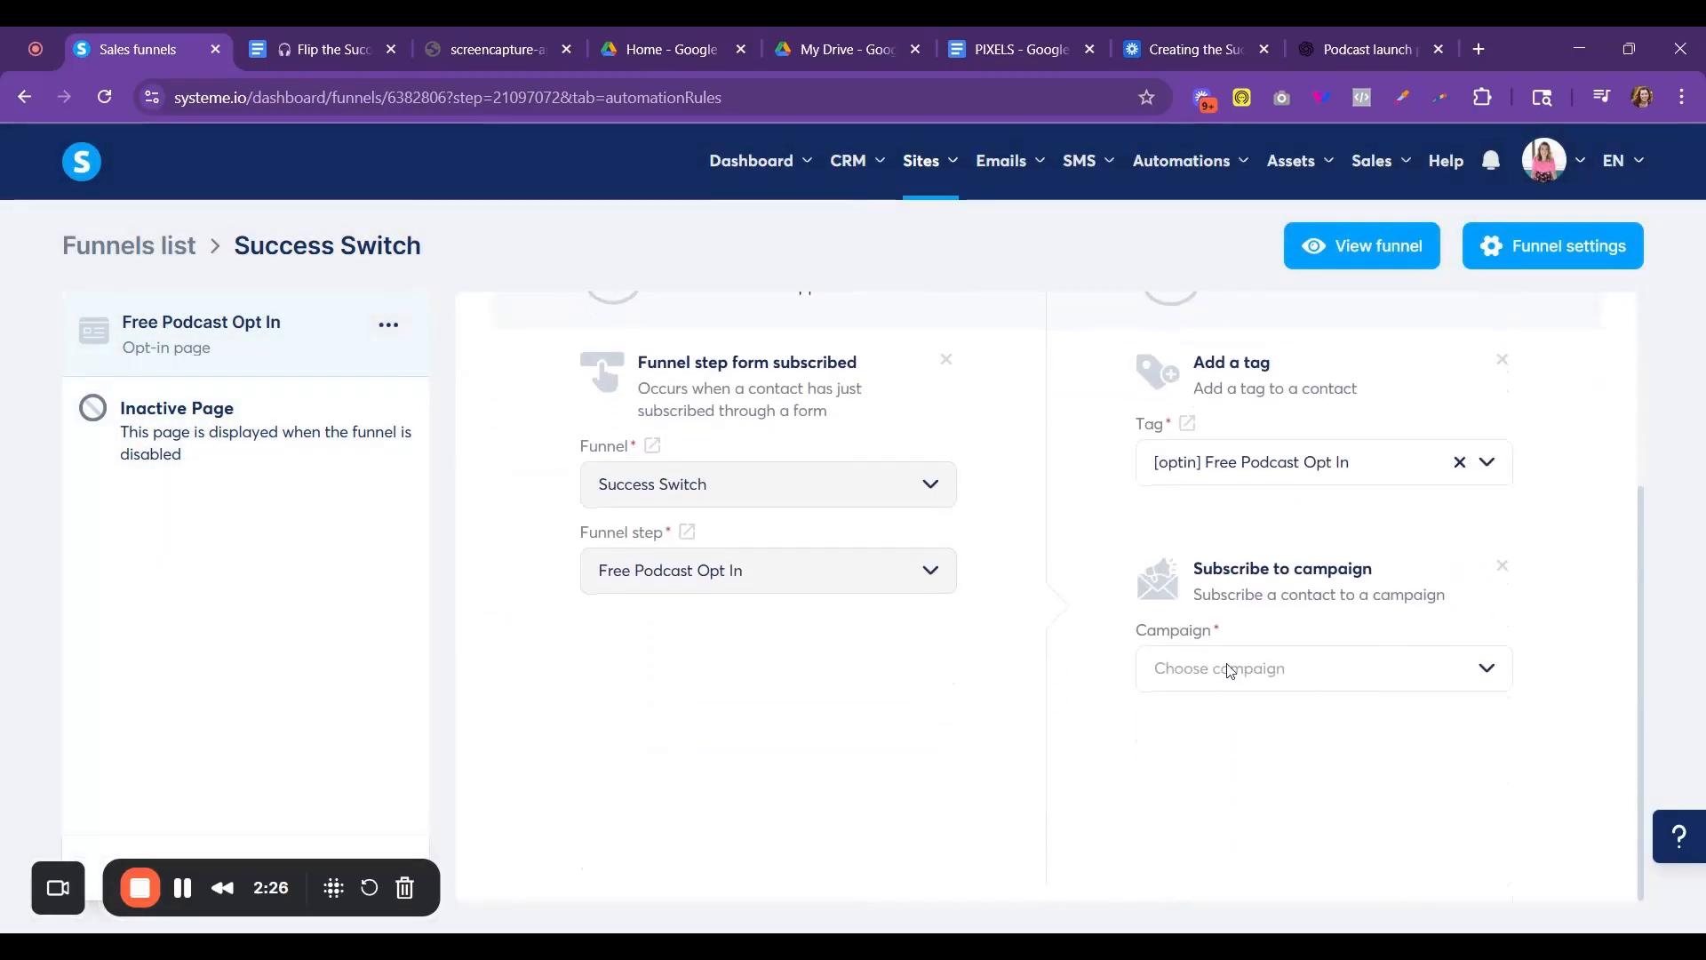
left_click(1306, 686)
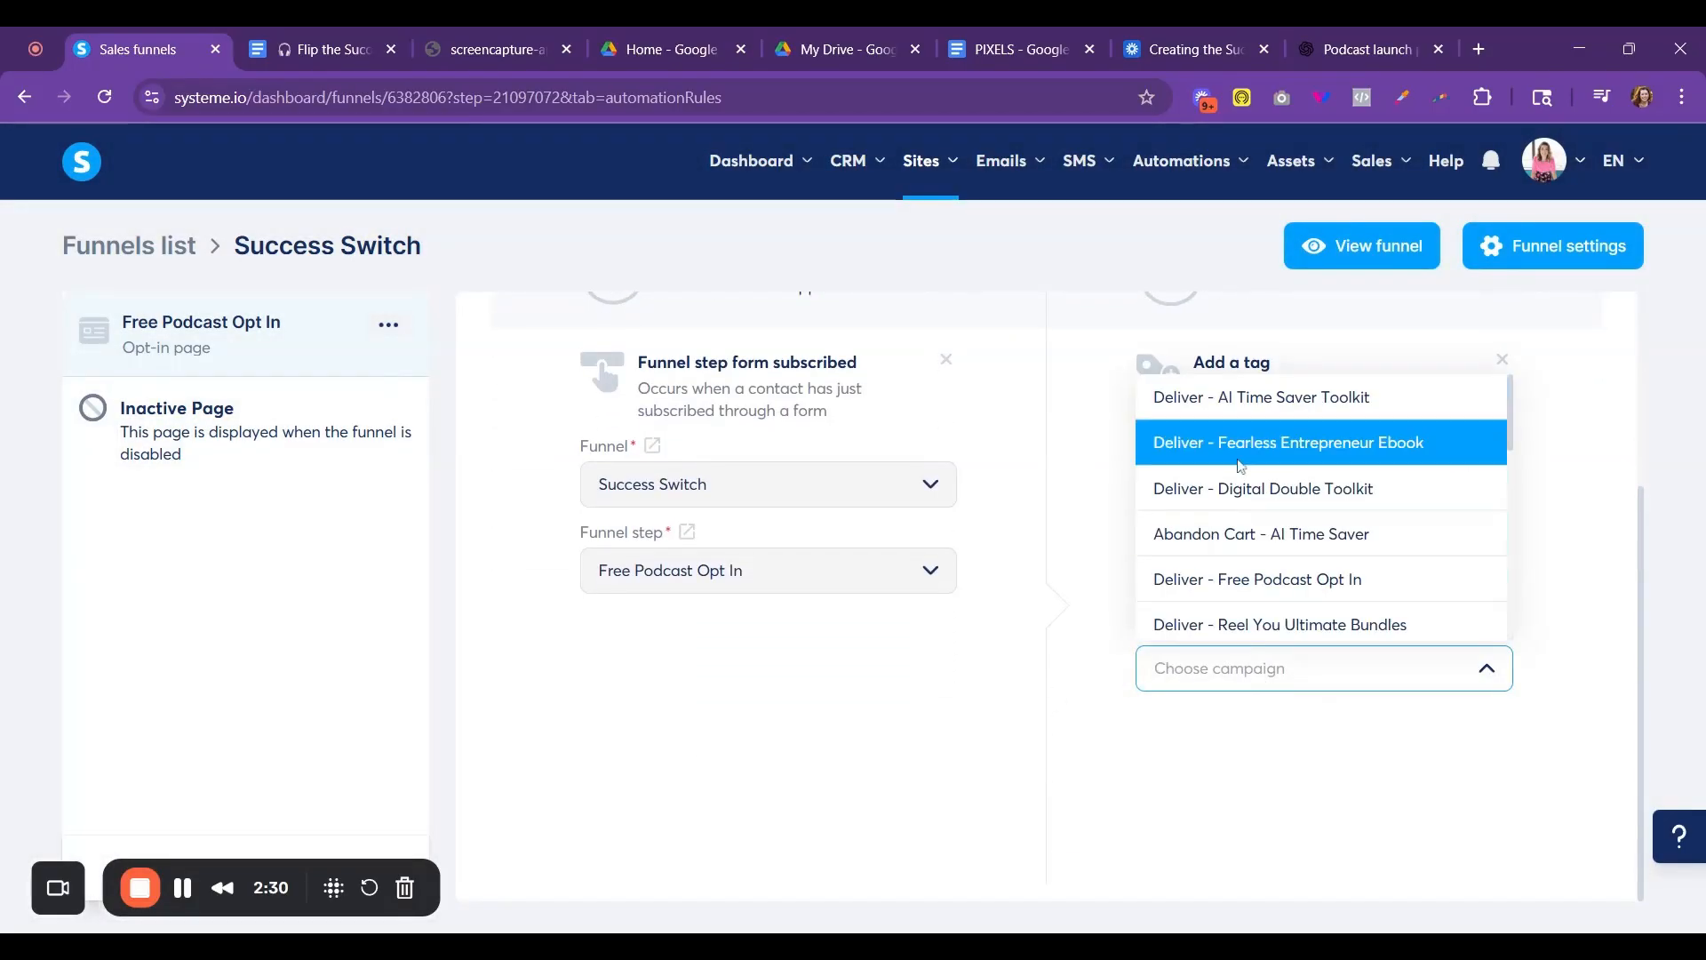
scroll(1367, 578, "down", 3)
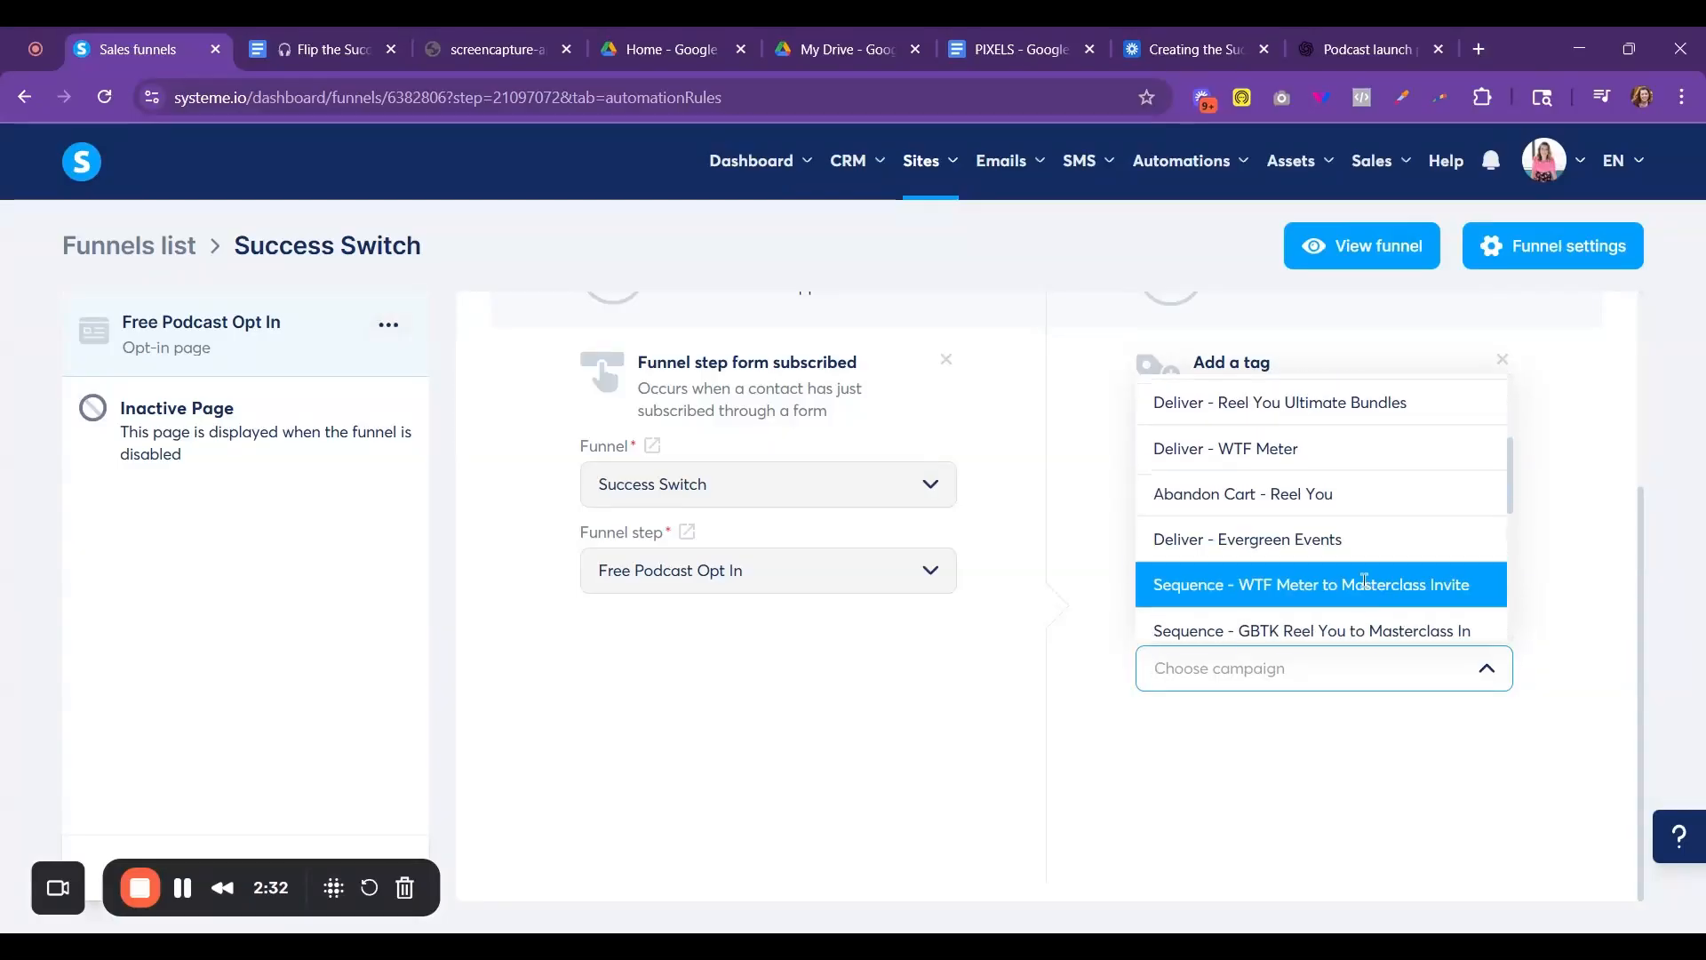
scroll(1369, 588, "down", 4)
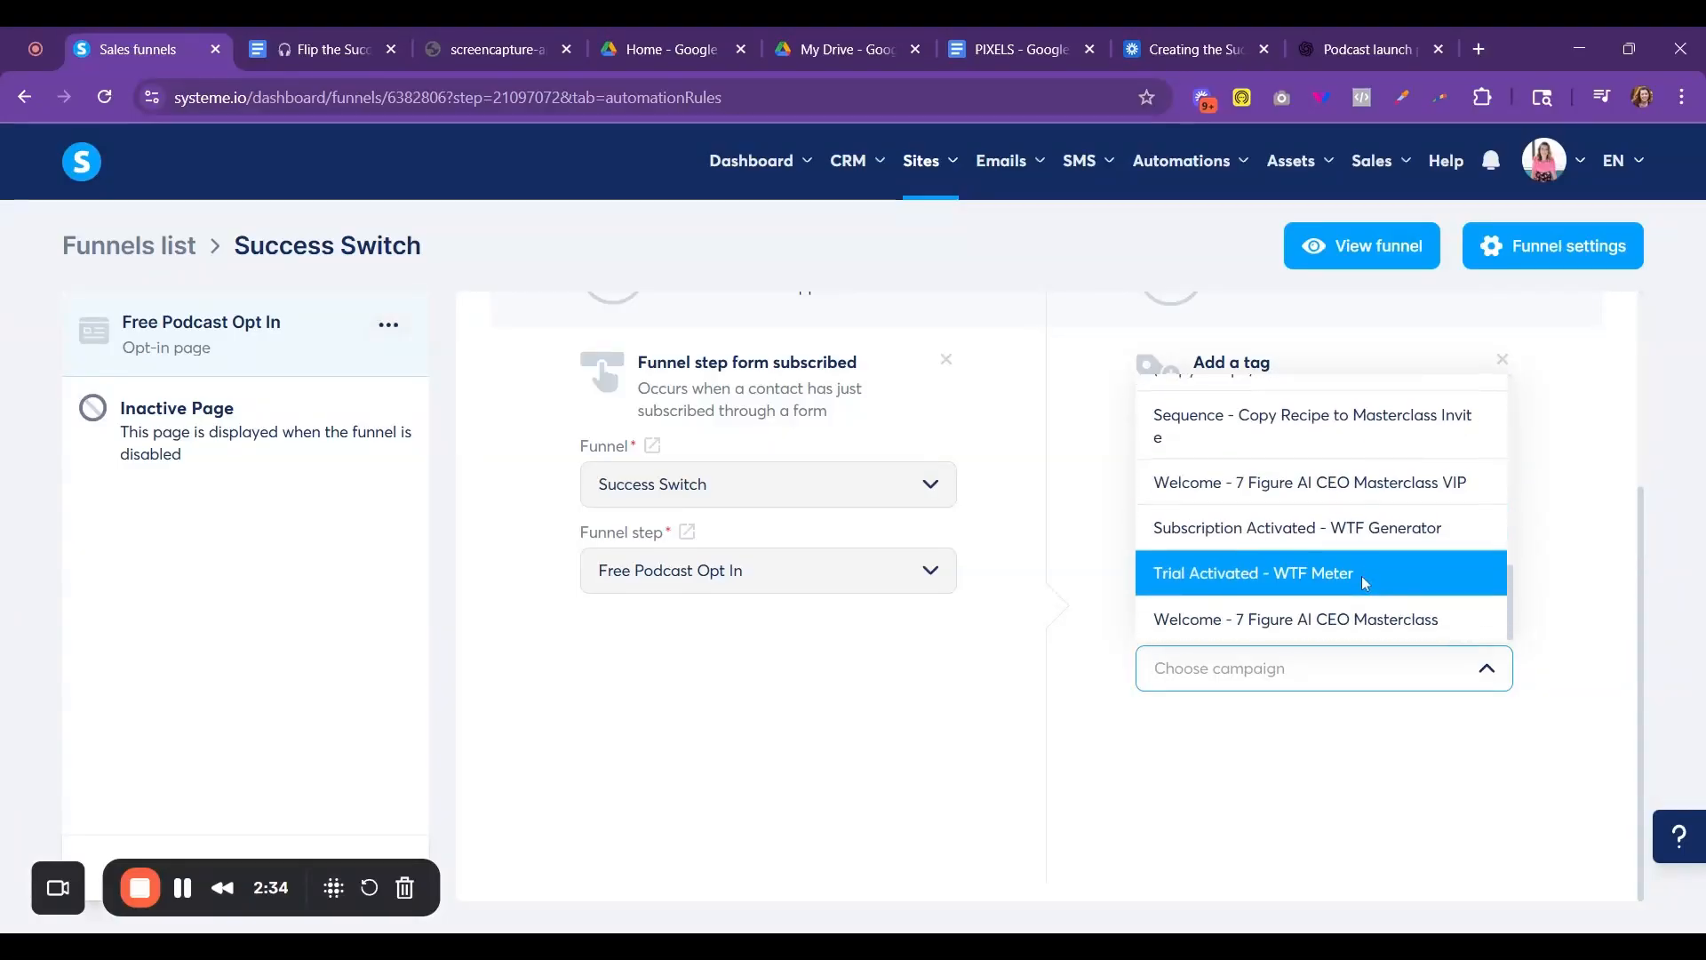
scroll(1362, 578, "up", 5)
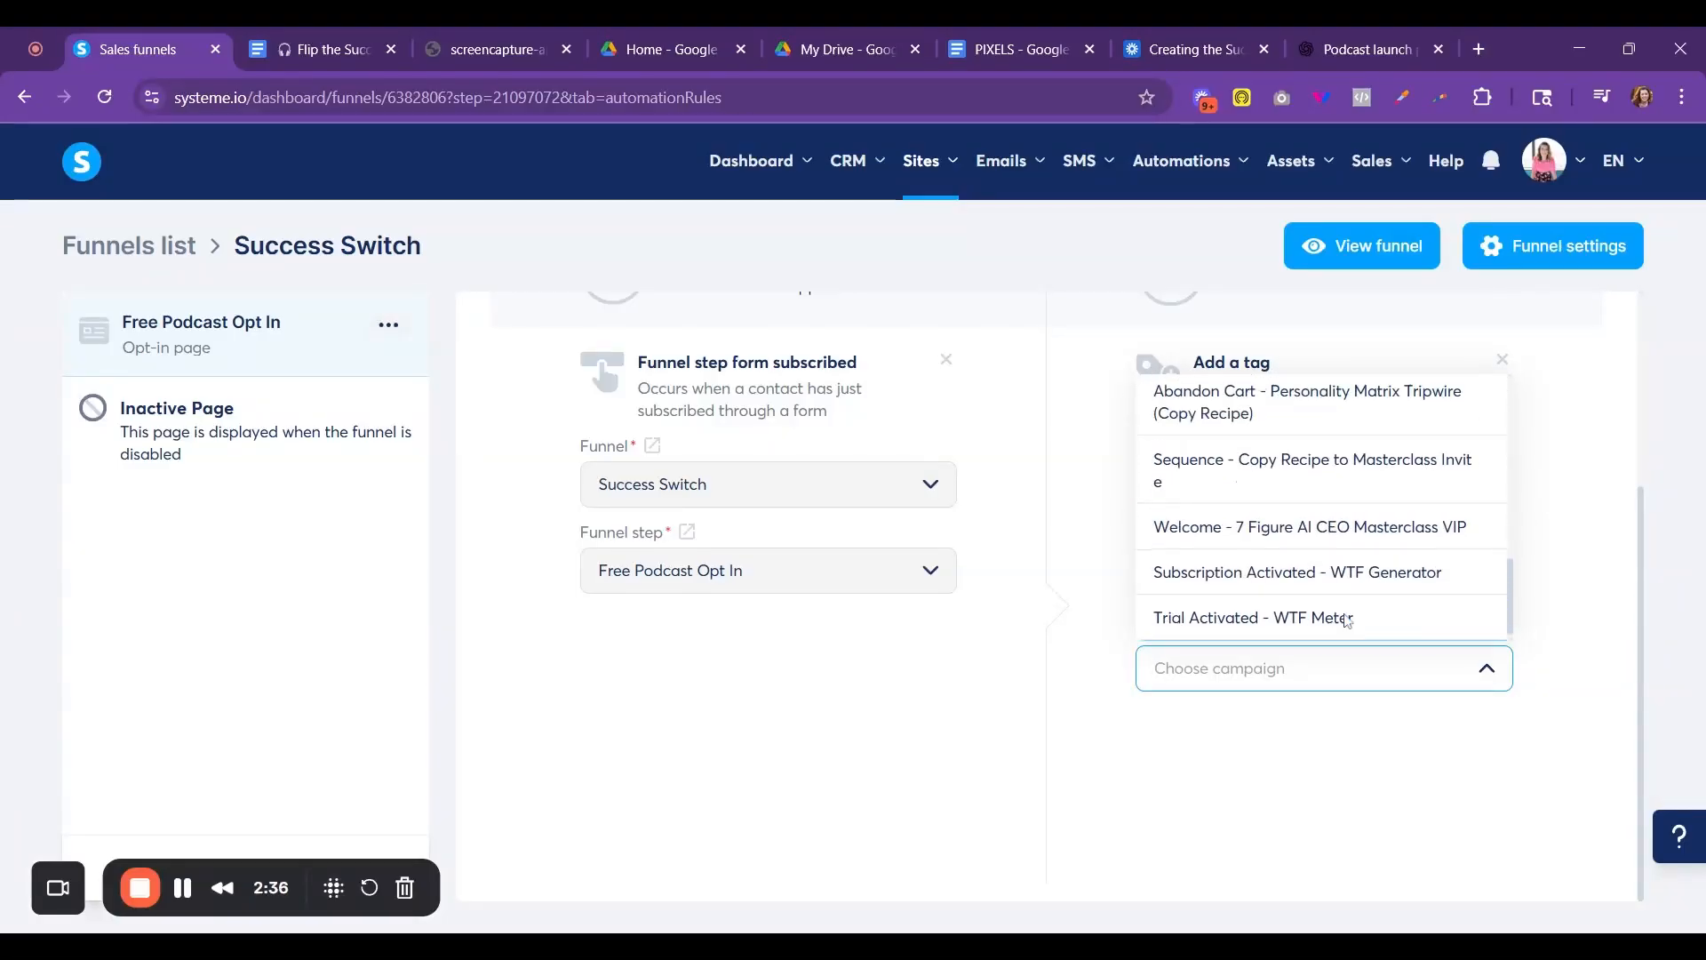
scroll(1344, 614, "up", 4)
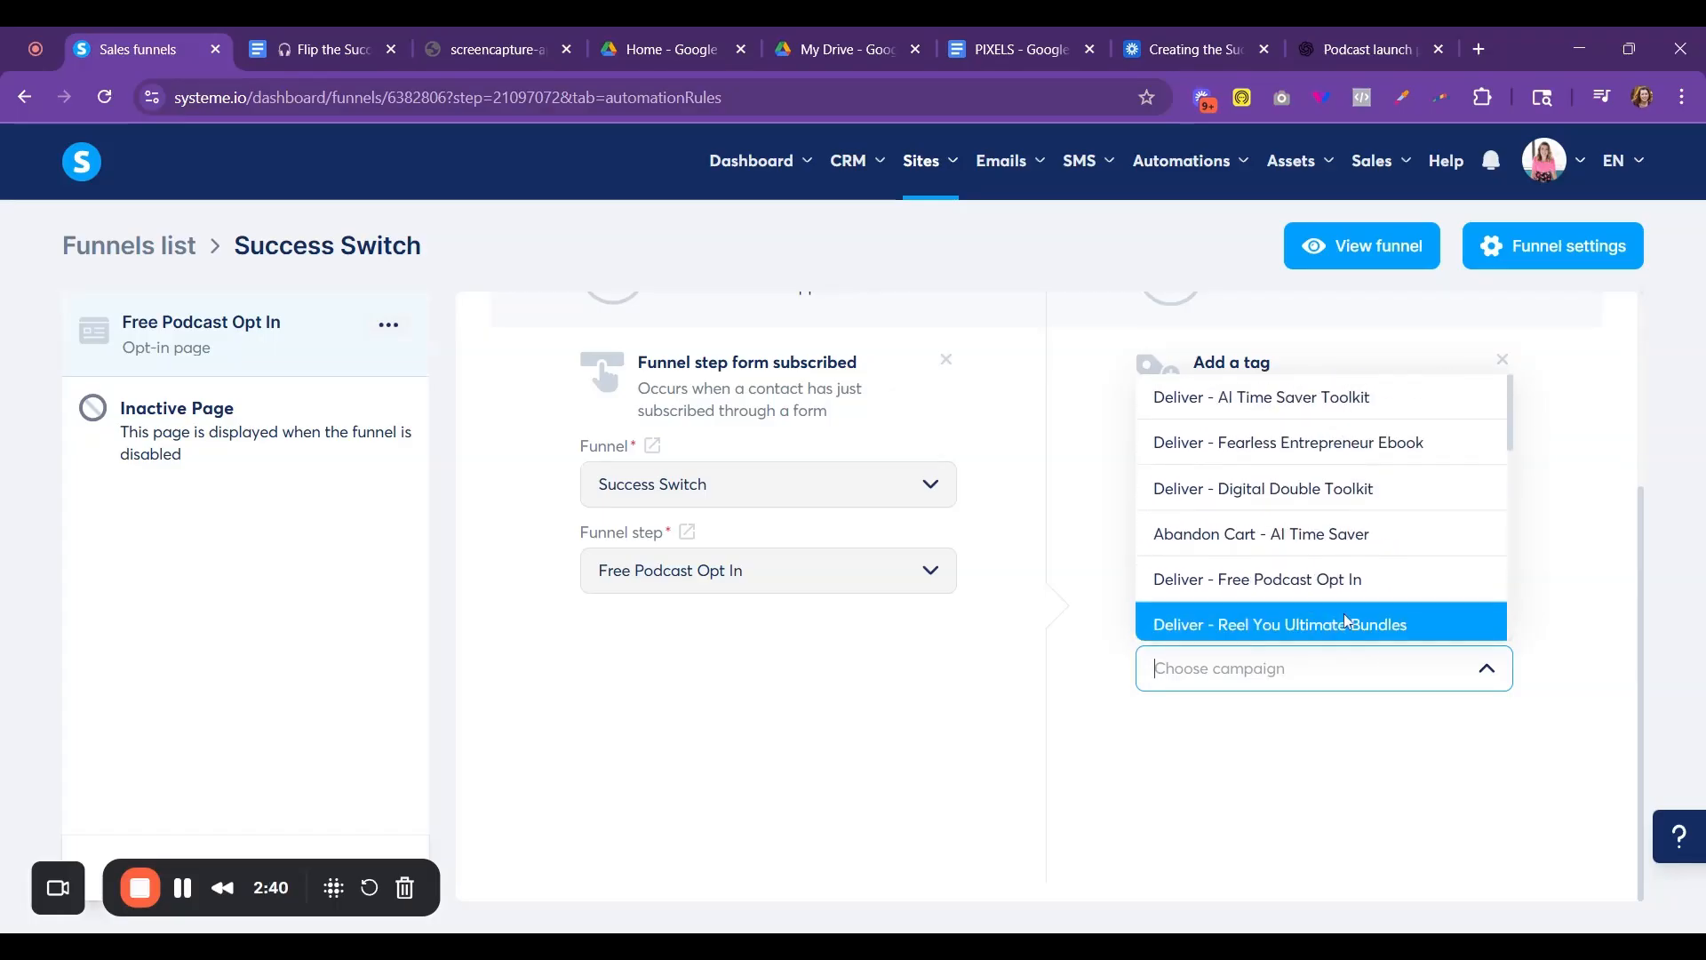
type("pod")
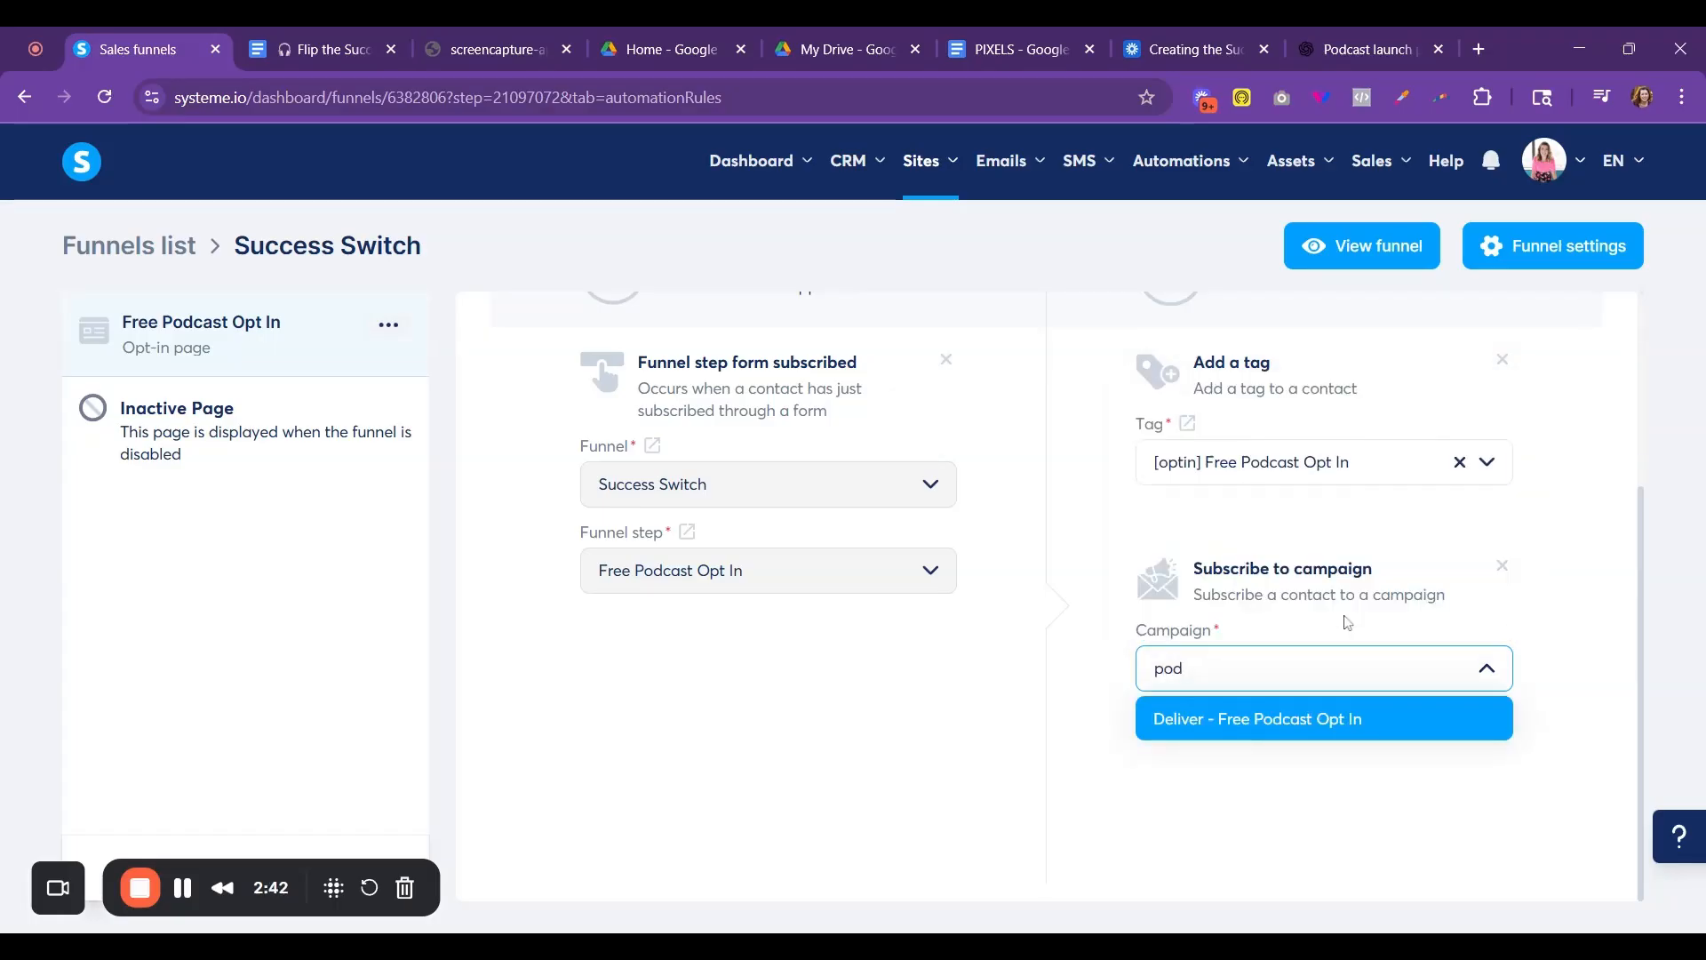
left_click(1330, 718)
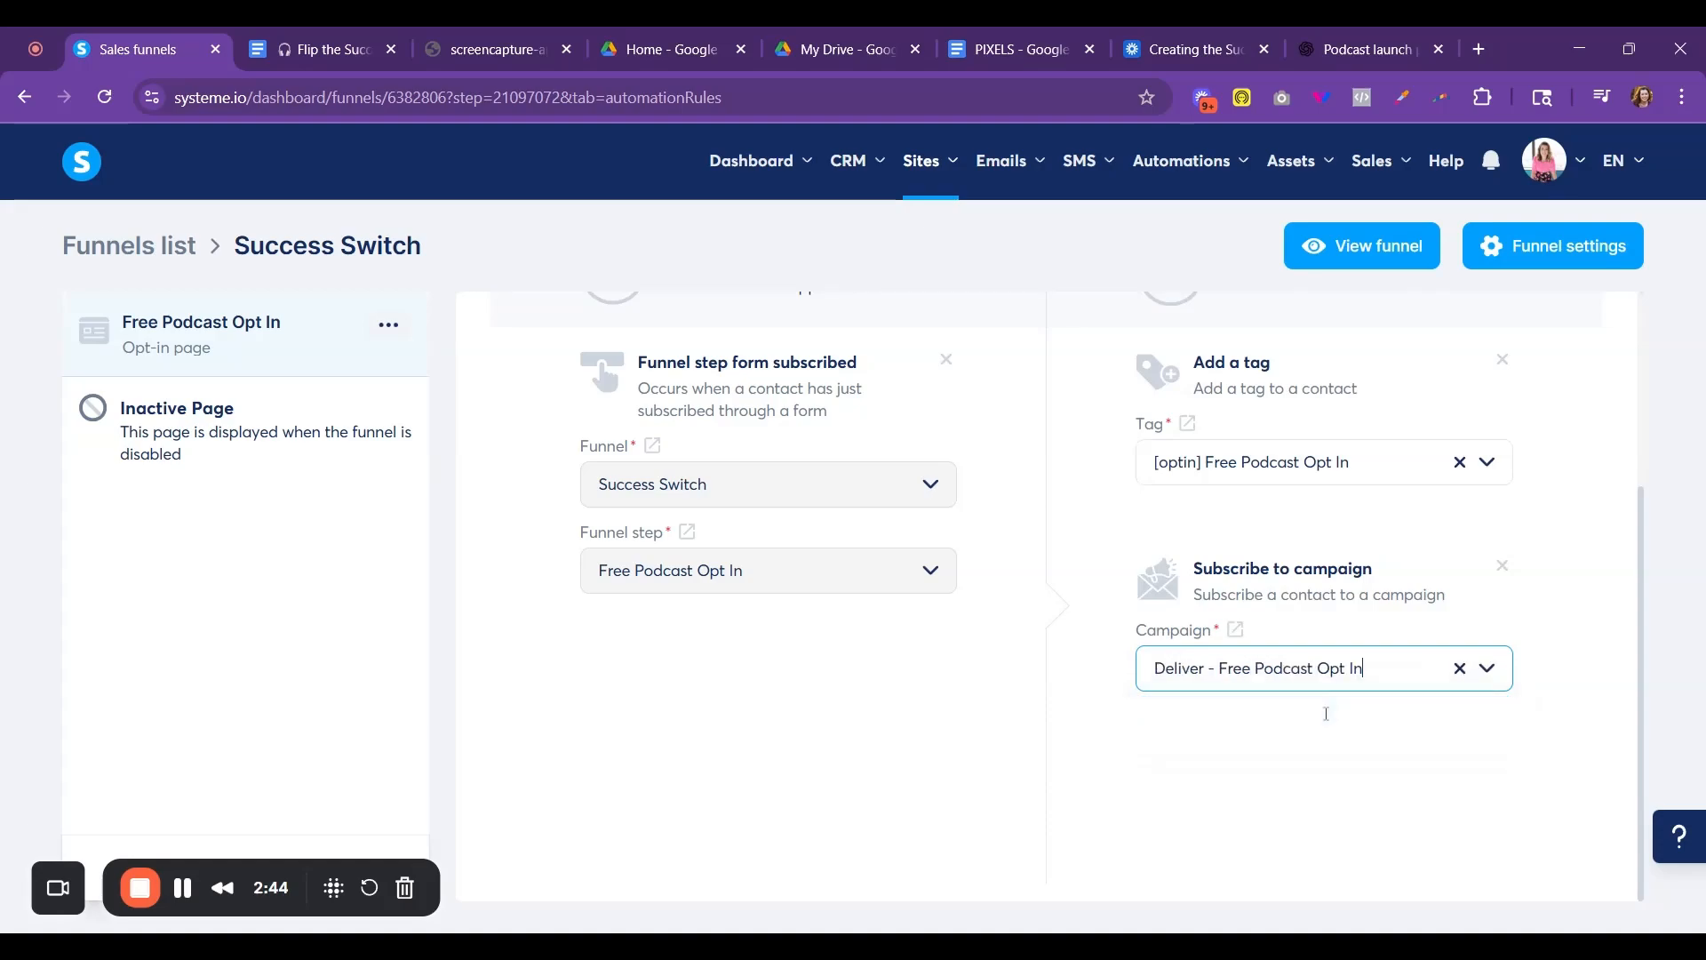
scroll(1442, 538, "up", 3)
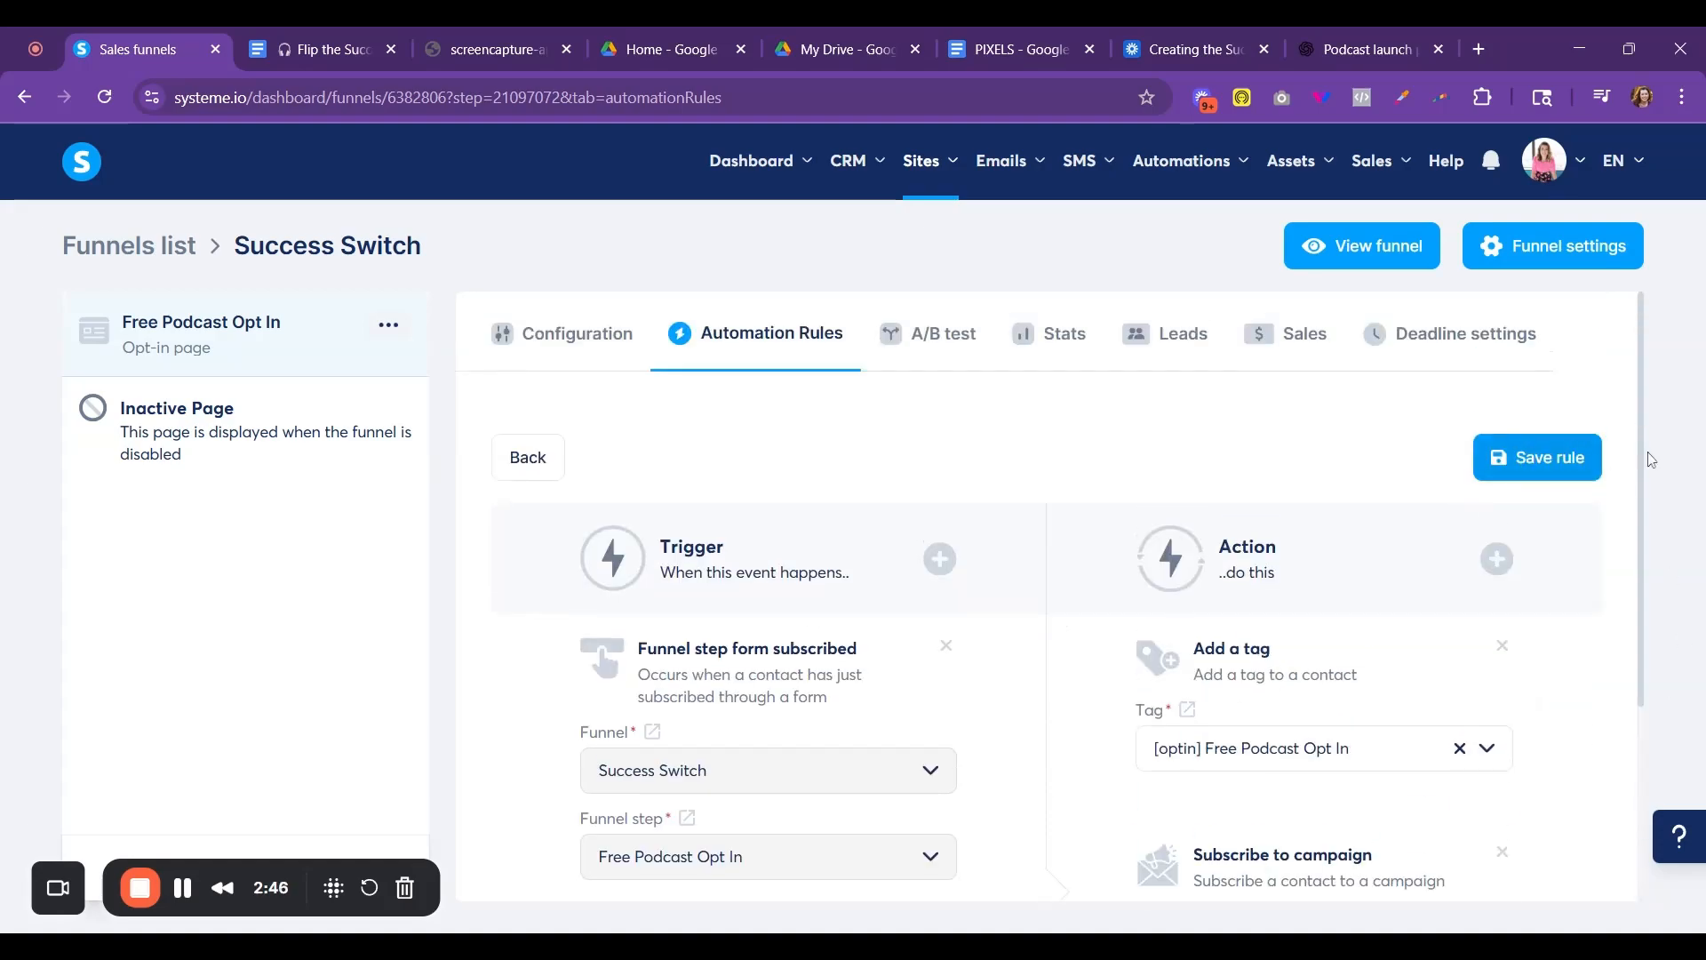
left_click(1546, 457)
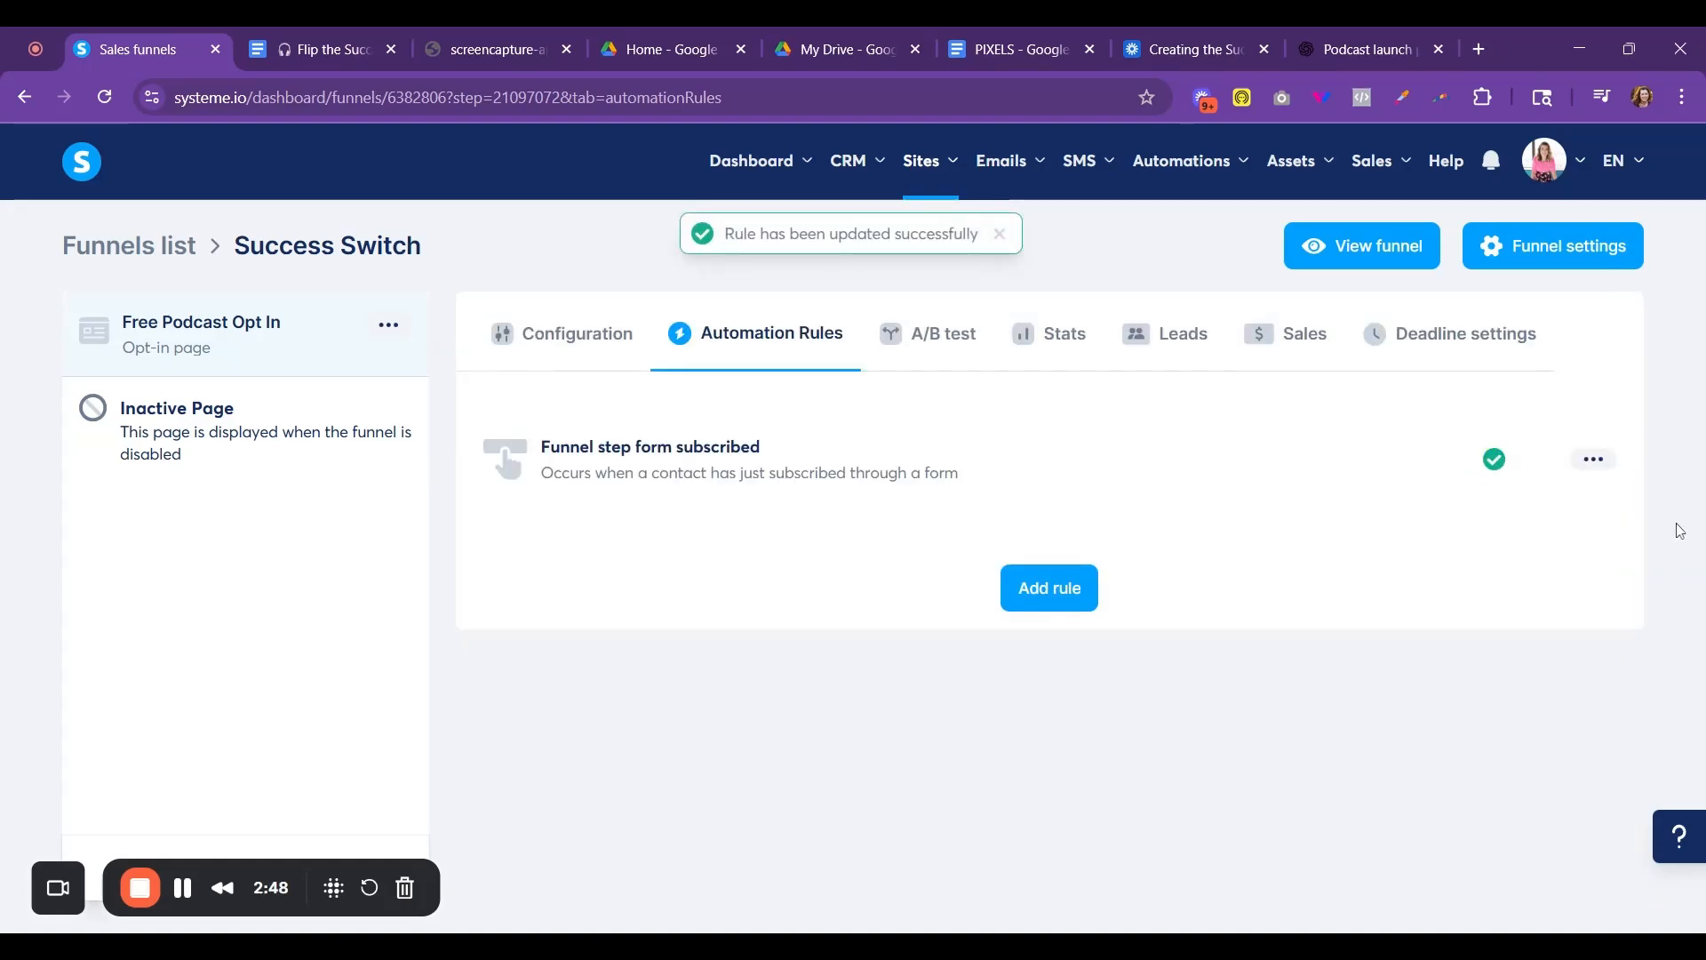